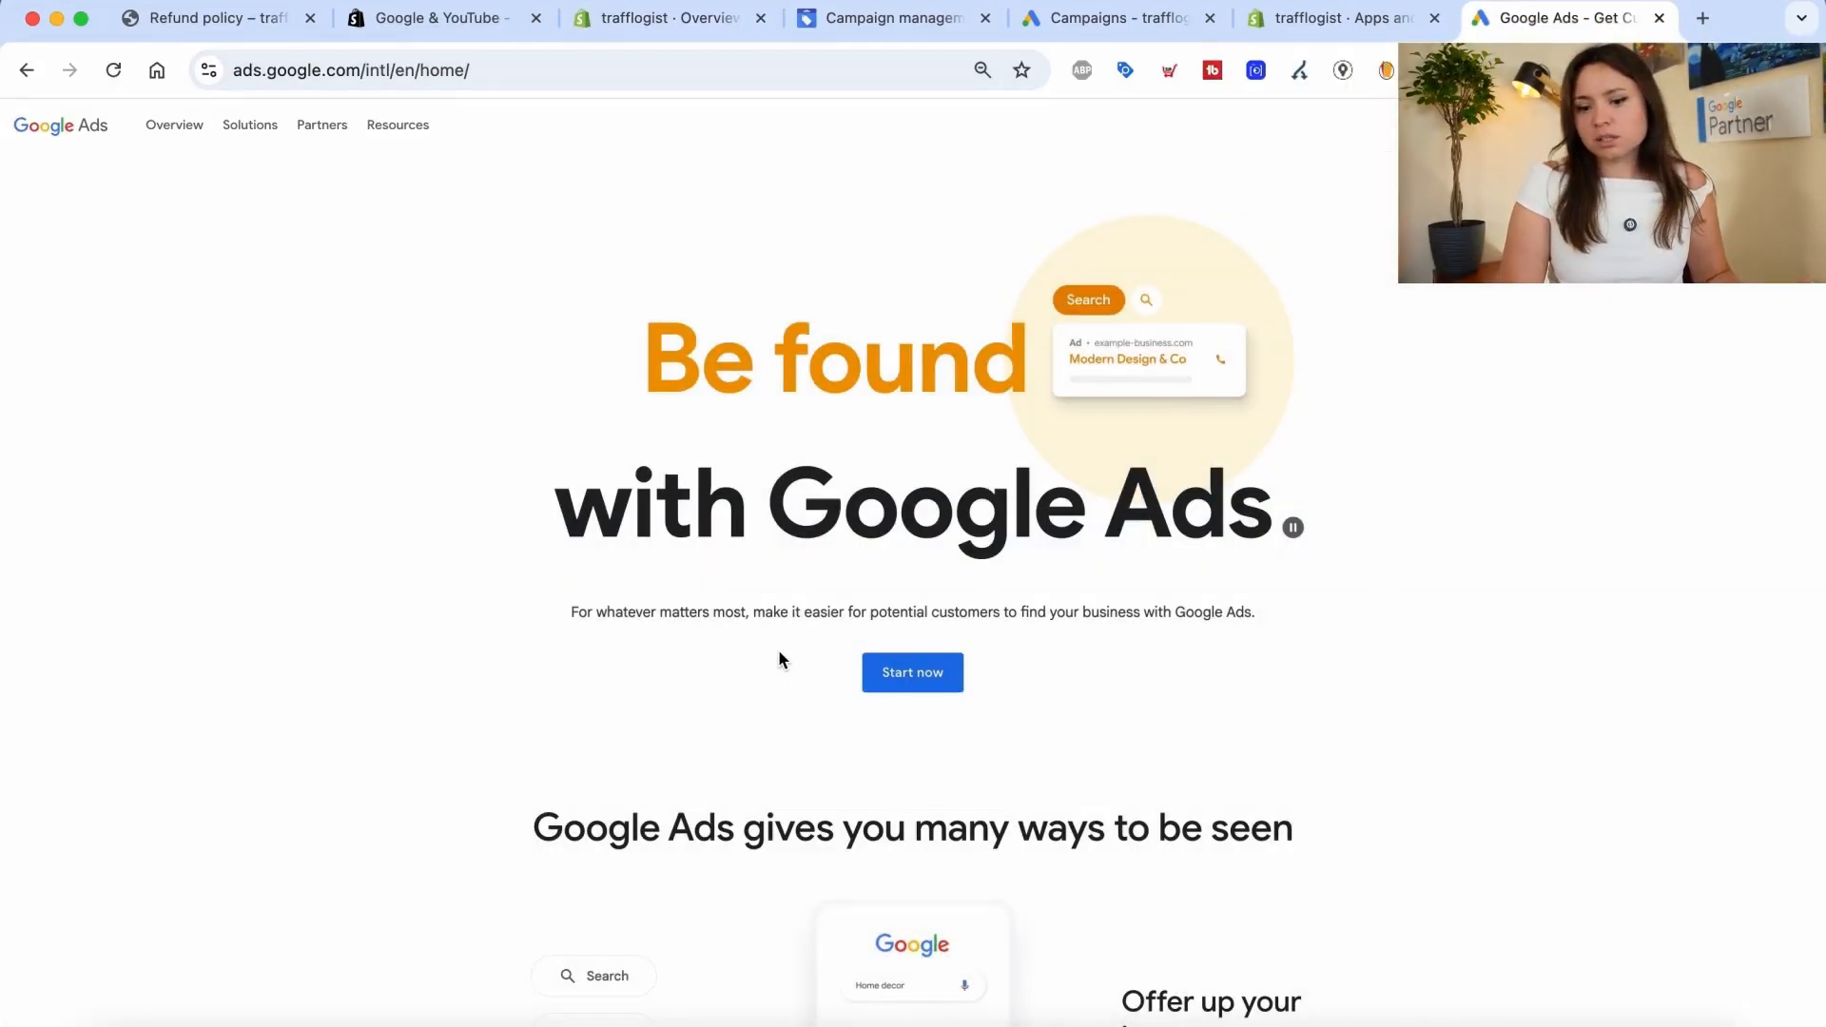
- Switch to Google Merchant Center and review the campaign management section of the ad campaigns page
{"action": "left_click", "coordinate": [902, 690]}
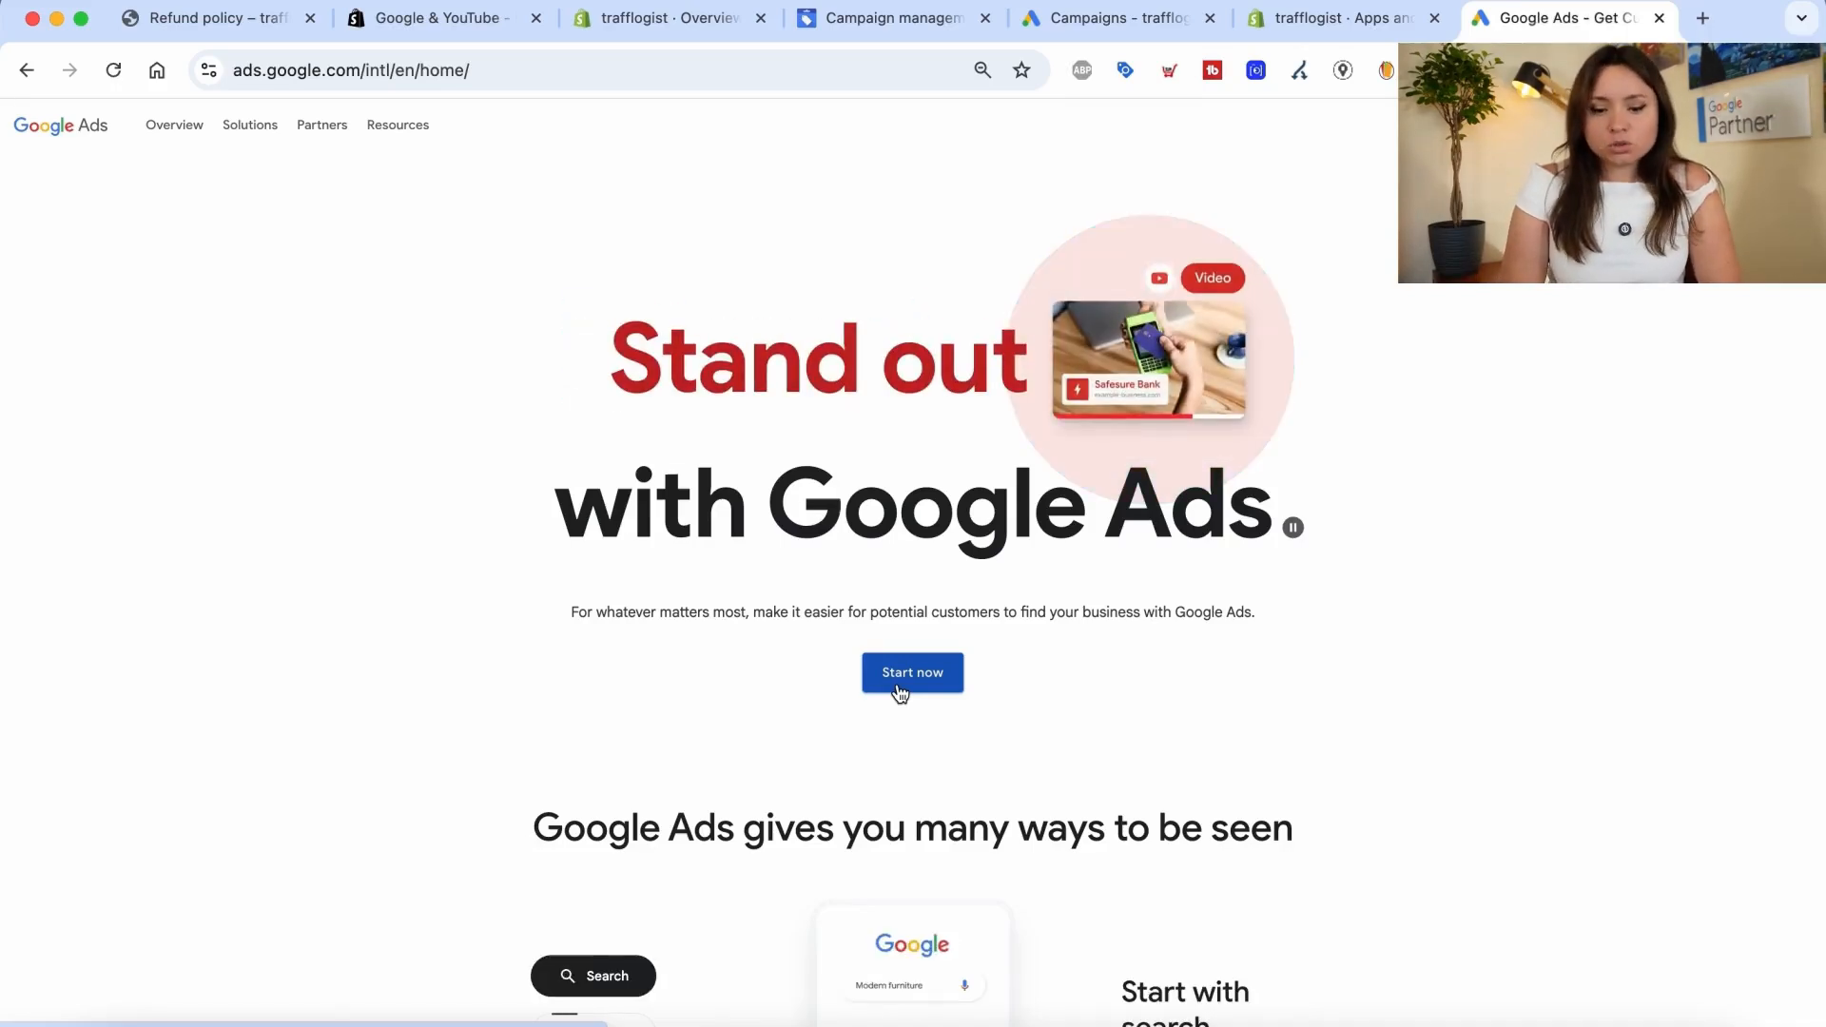
{"action": "left_click", "coordinate": [894, 17]}
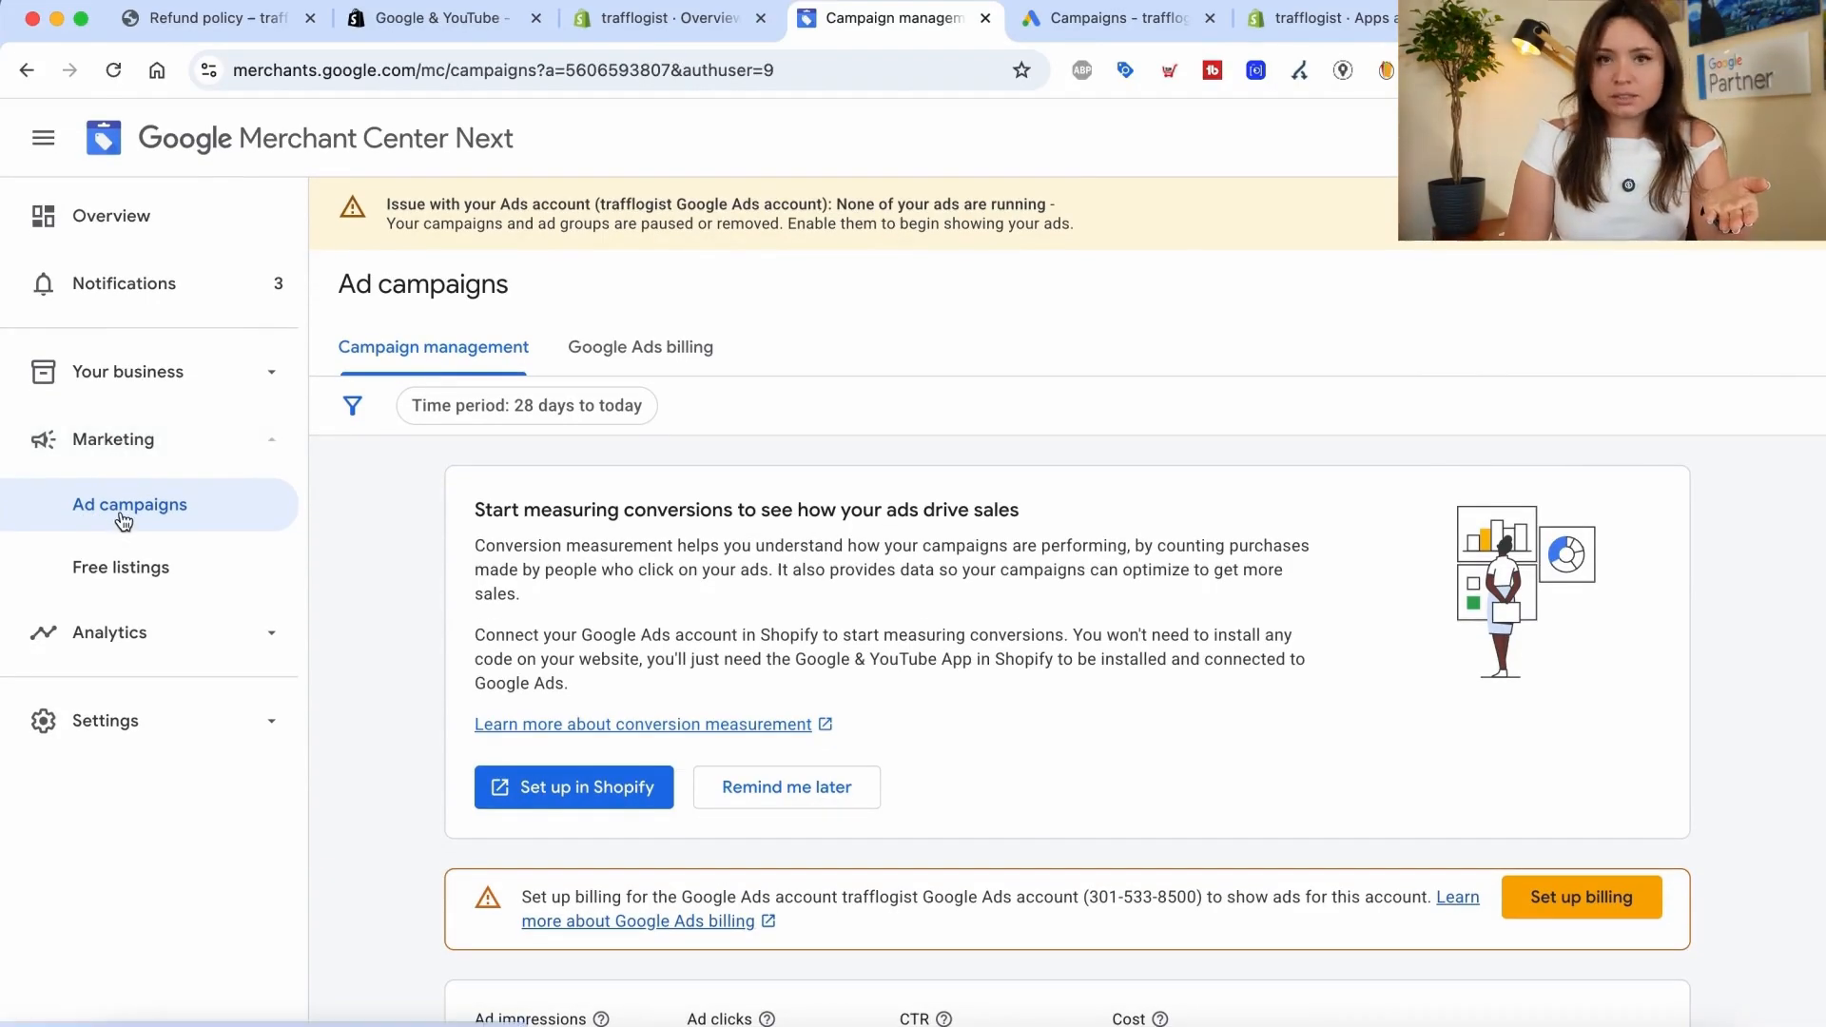
{"action": "scroll", "coordinate": [356, 721], "scroll_direction": "down", "scroll_amount": 5}
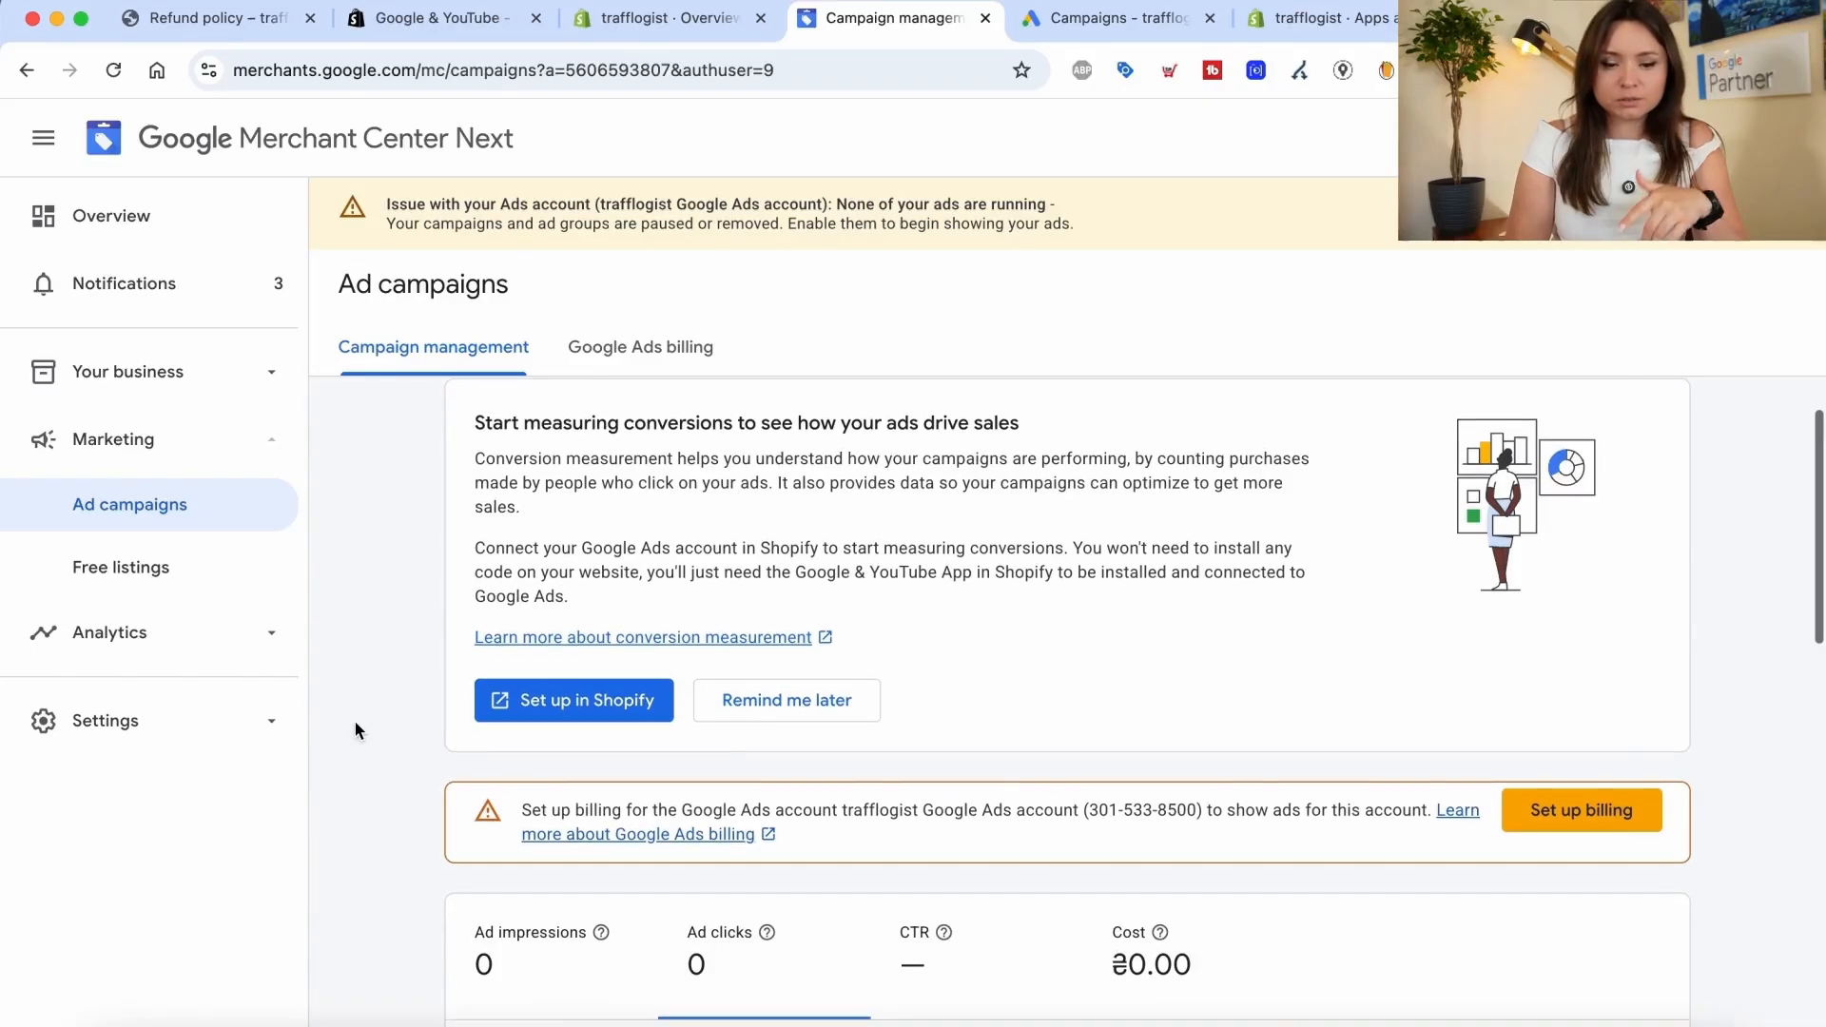
{"action": "scroll", "coordinate": [356, 721], "scroll_direction": "down", "scroll_amount": 1}
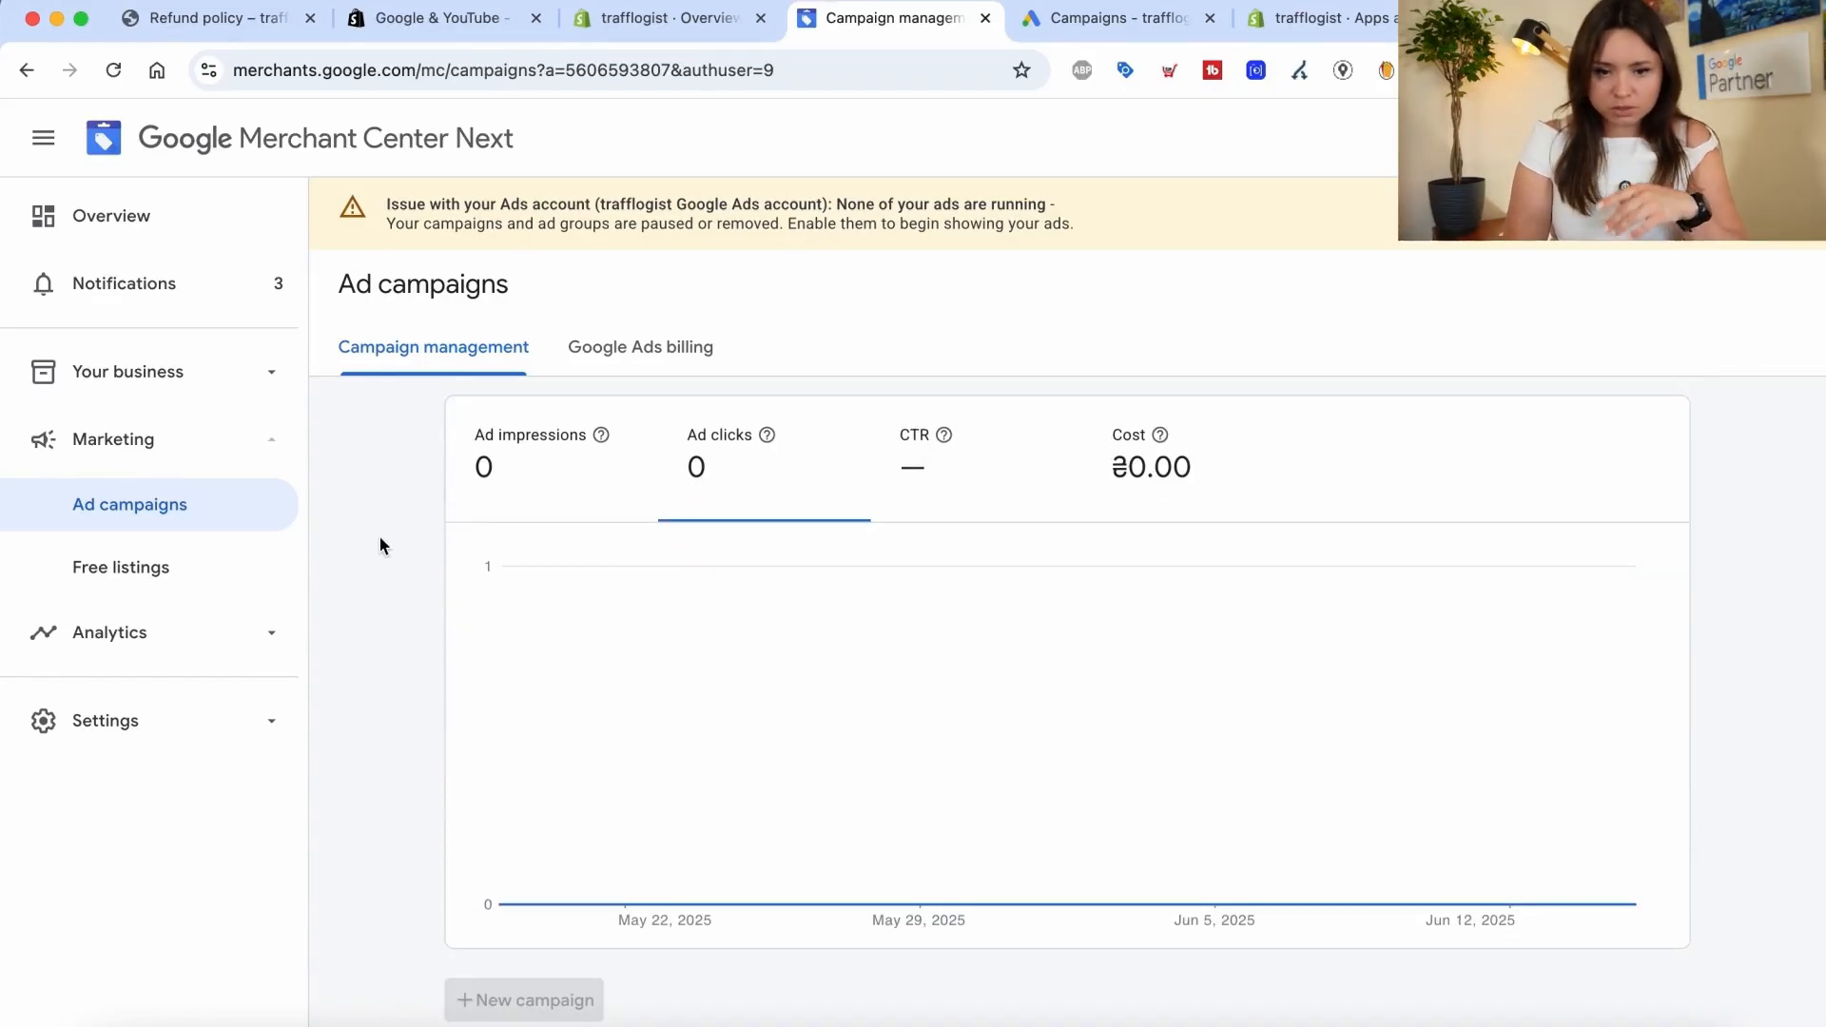
- Switch to Shopify's Google & YouTube overview and examine the Connected services and Impactful opportunities sections
{"action": "left_click", "coordinate": [656, 18]}
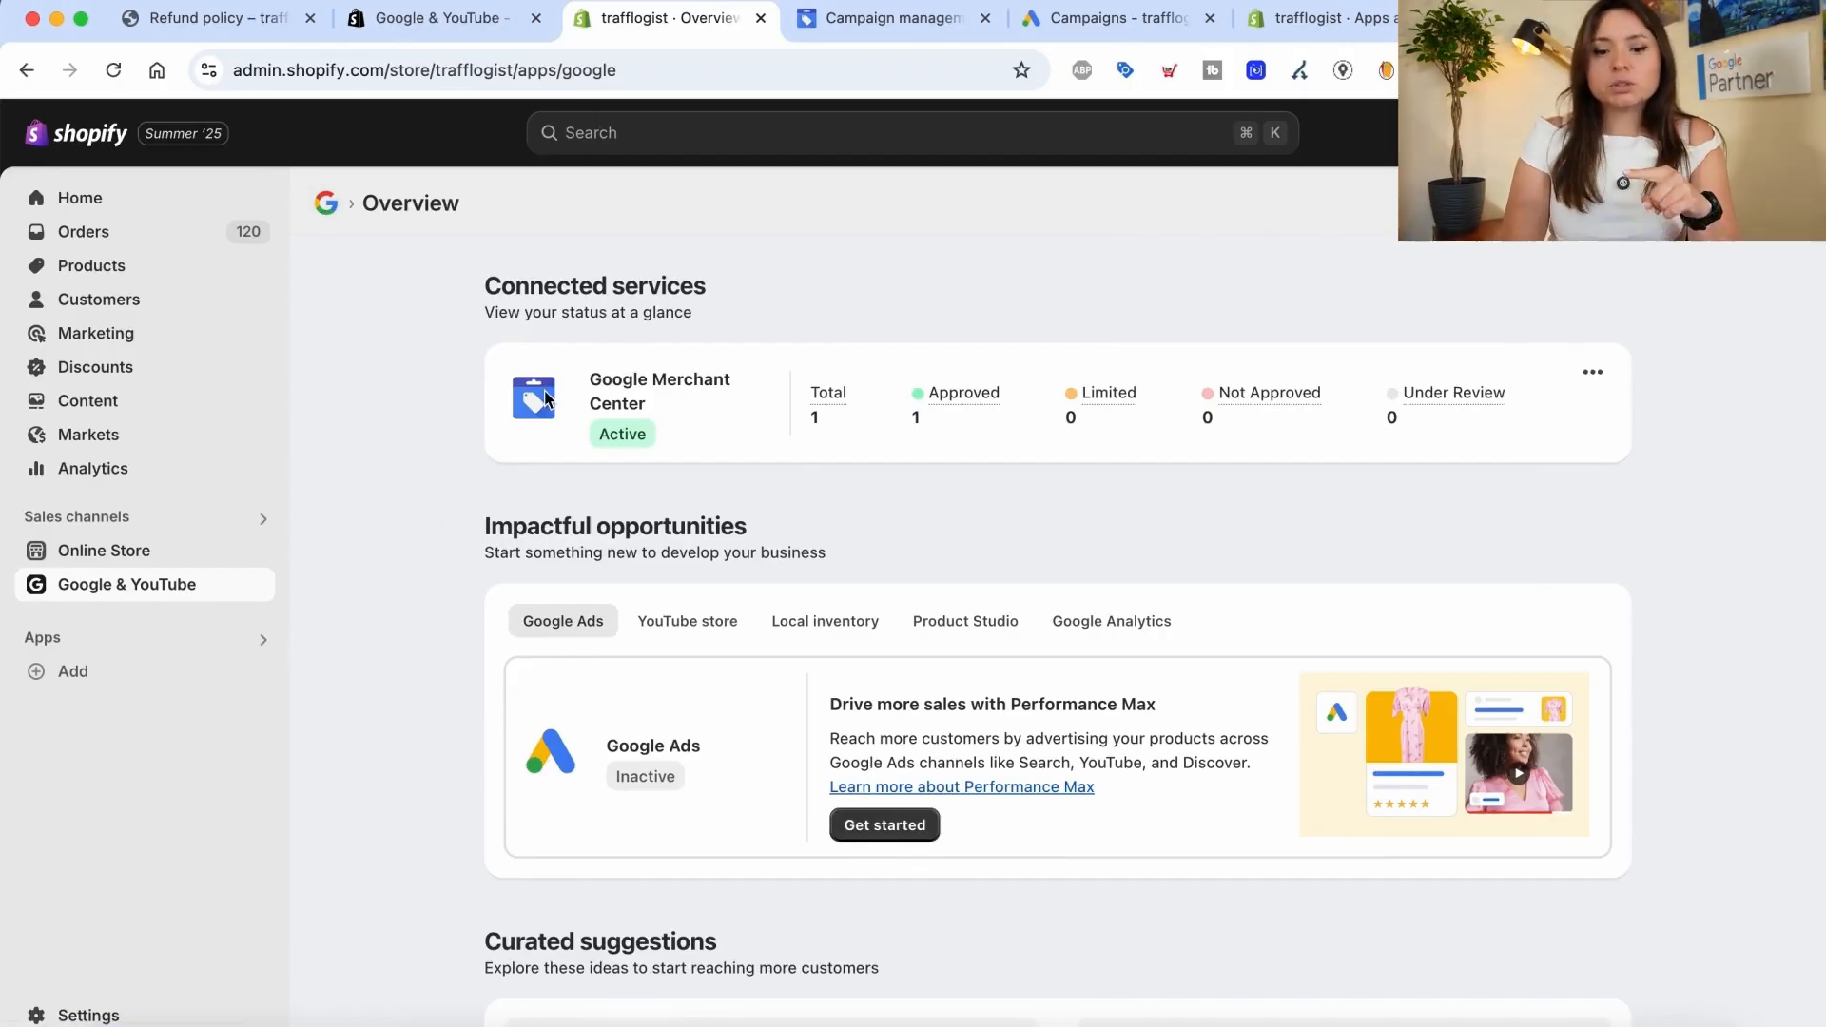
{"action": "left_click_drag", "start_coordinate": [577, 361], "coordinate": [741, 446]}
{"action": "left_click", "coordinate": [788, 598]}
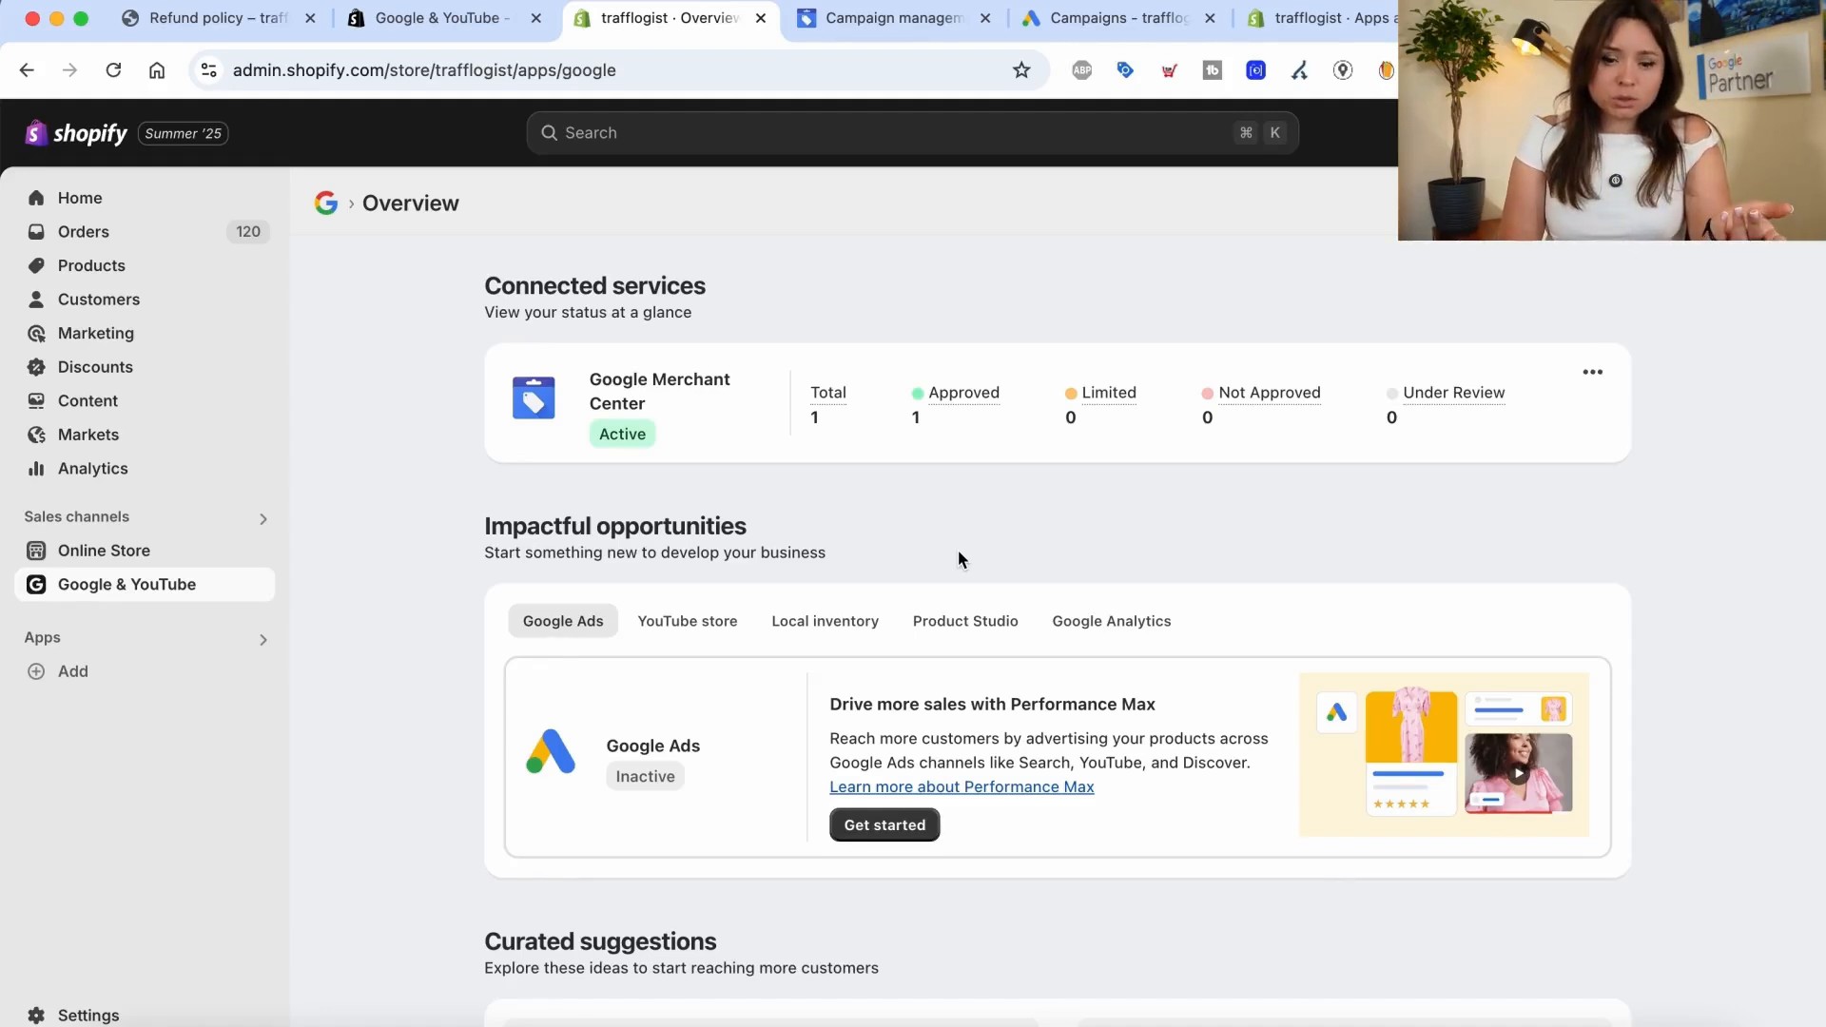
{"action": "left_click_drag", "start_coordinate": [479, 525], "coordinate": [804, 544]}
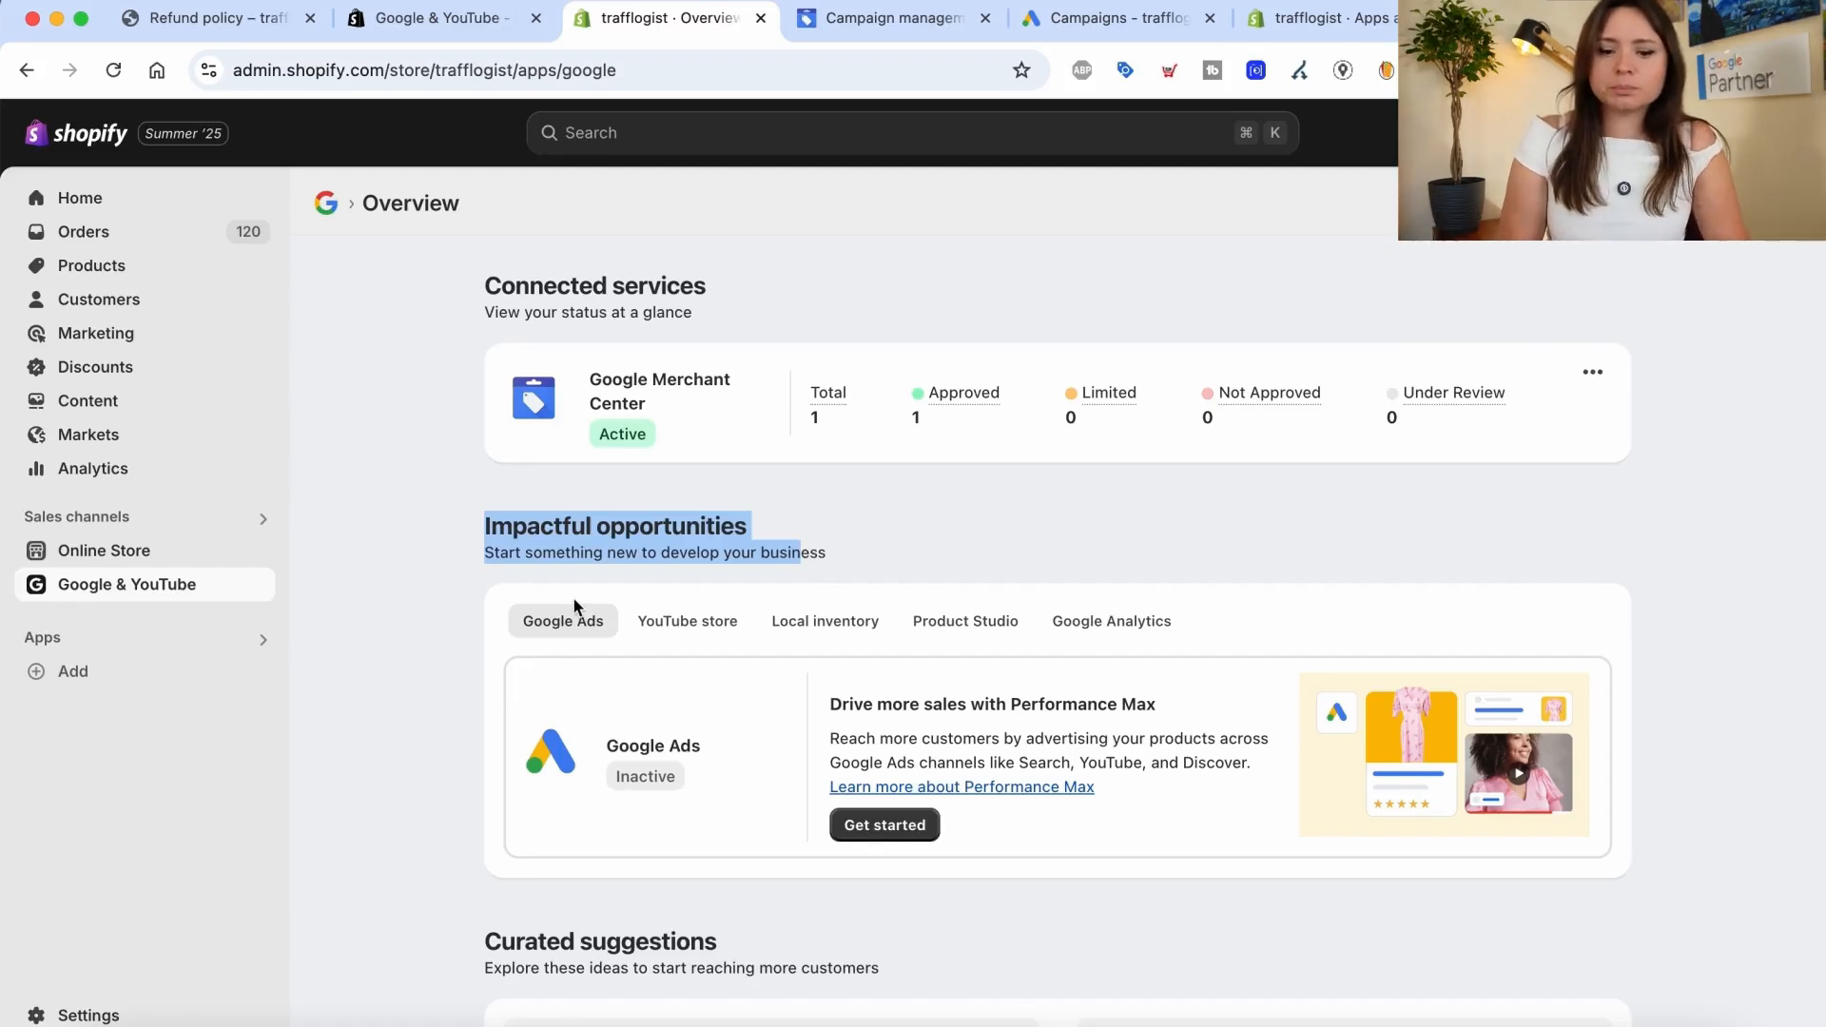
{"action": "left_click", "coordinate": [547, 530]}
{"action": "left_click_drag", "start_coordinate": [478, 539], "coordinate": [803, 553]}
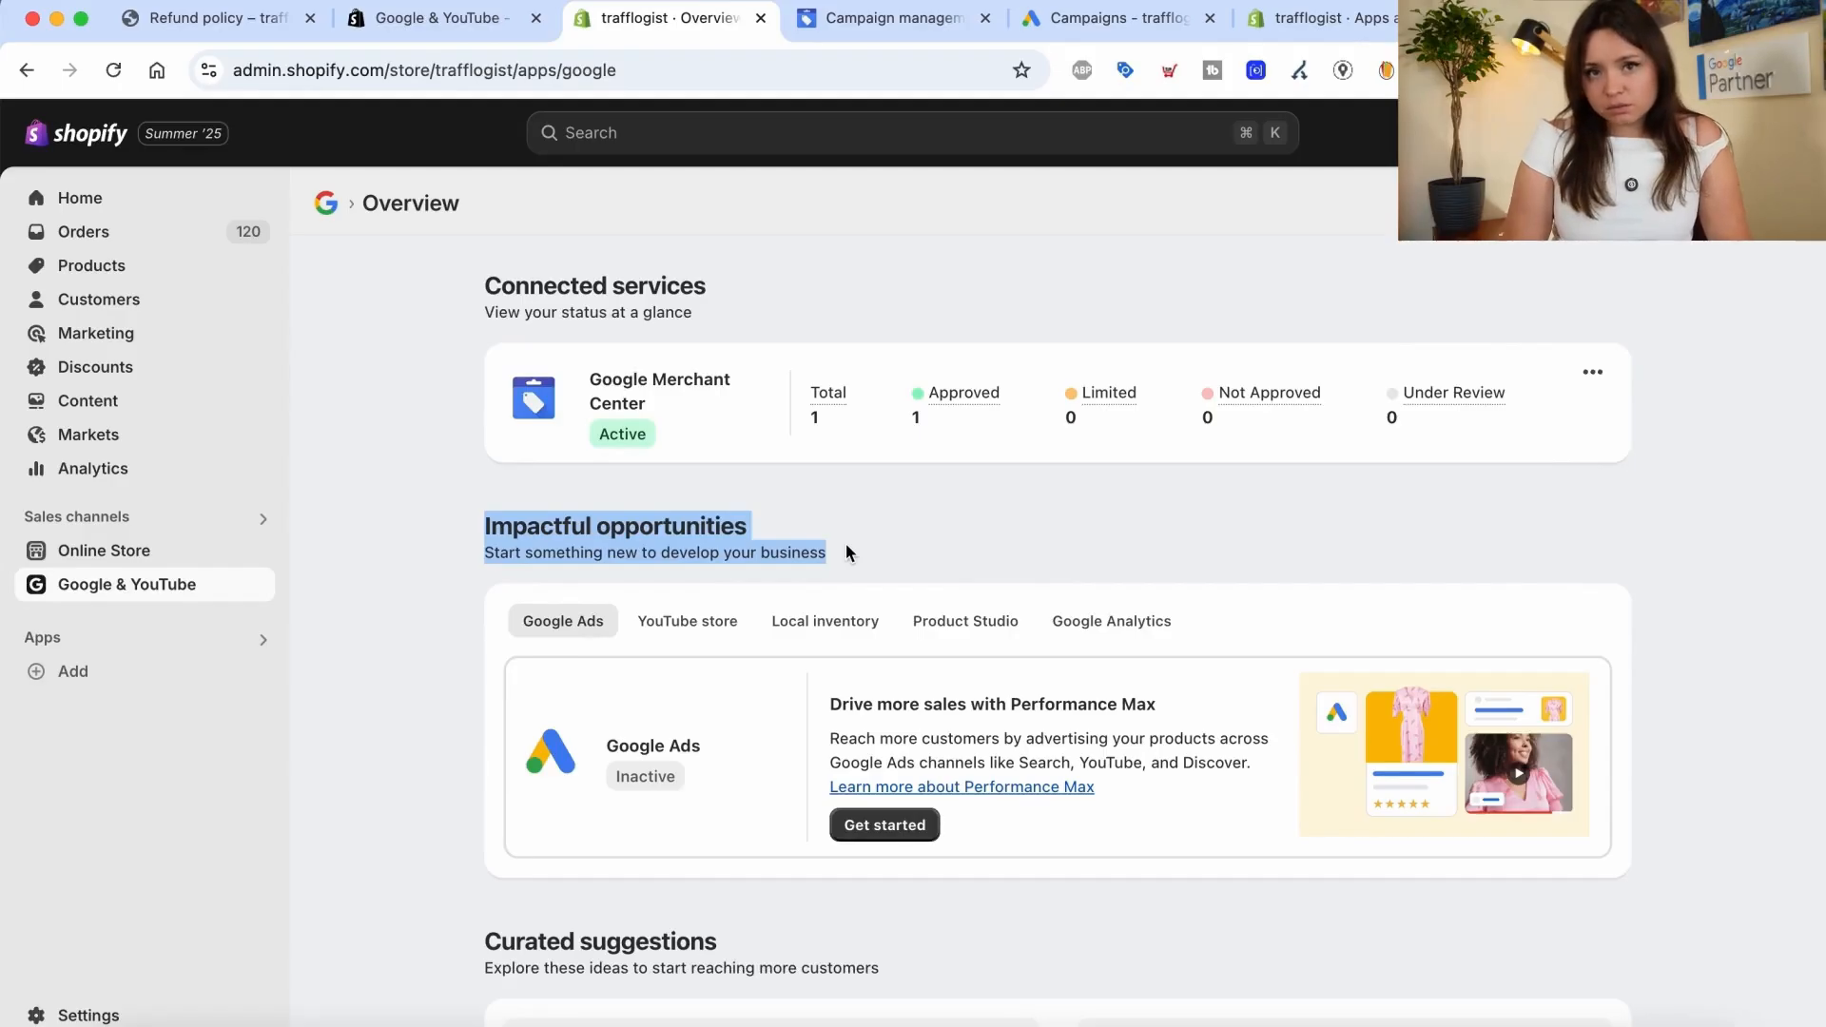
{"action": "left_click", "coordinate": [847, 544]}
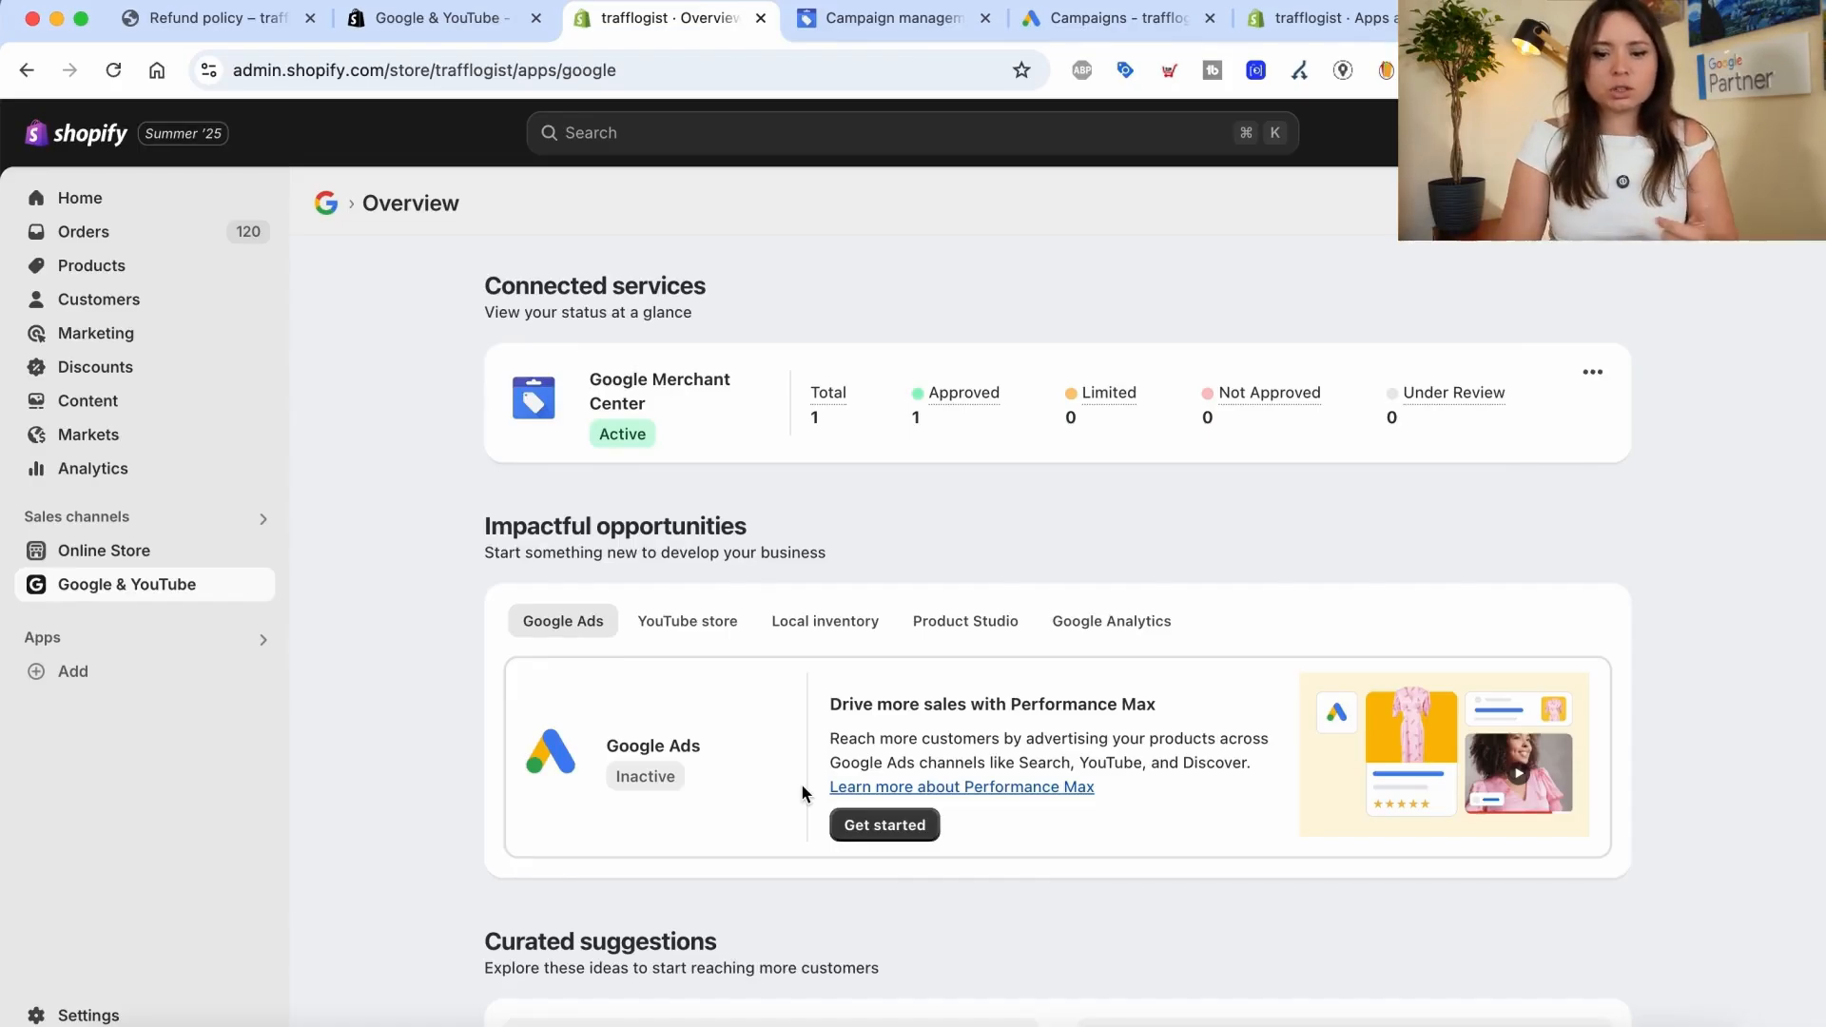
- Start the Performance Max setup for Google Ads and create a new Google Ads account for the store
{"action": "left_click", "coordinate": [882, 837]}
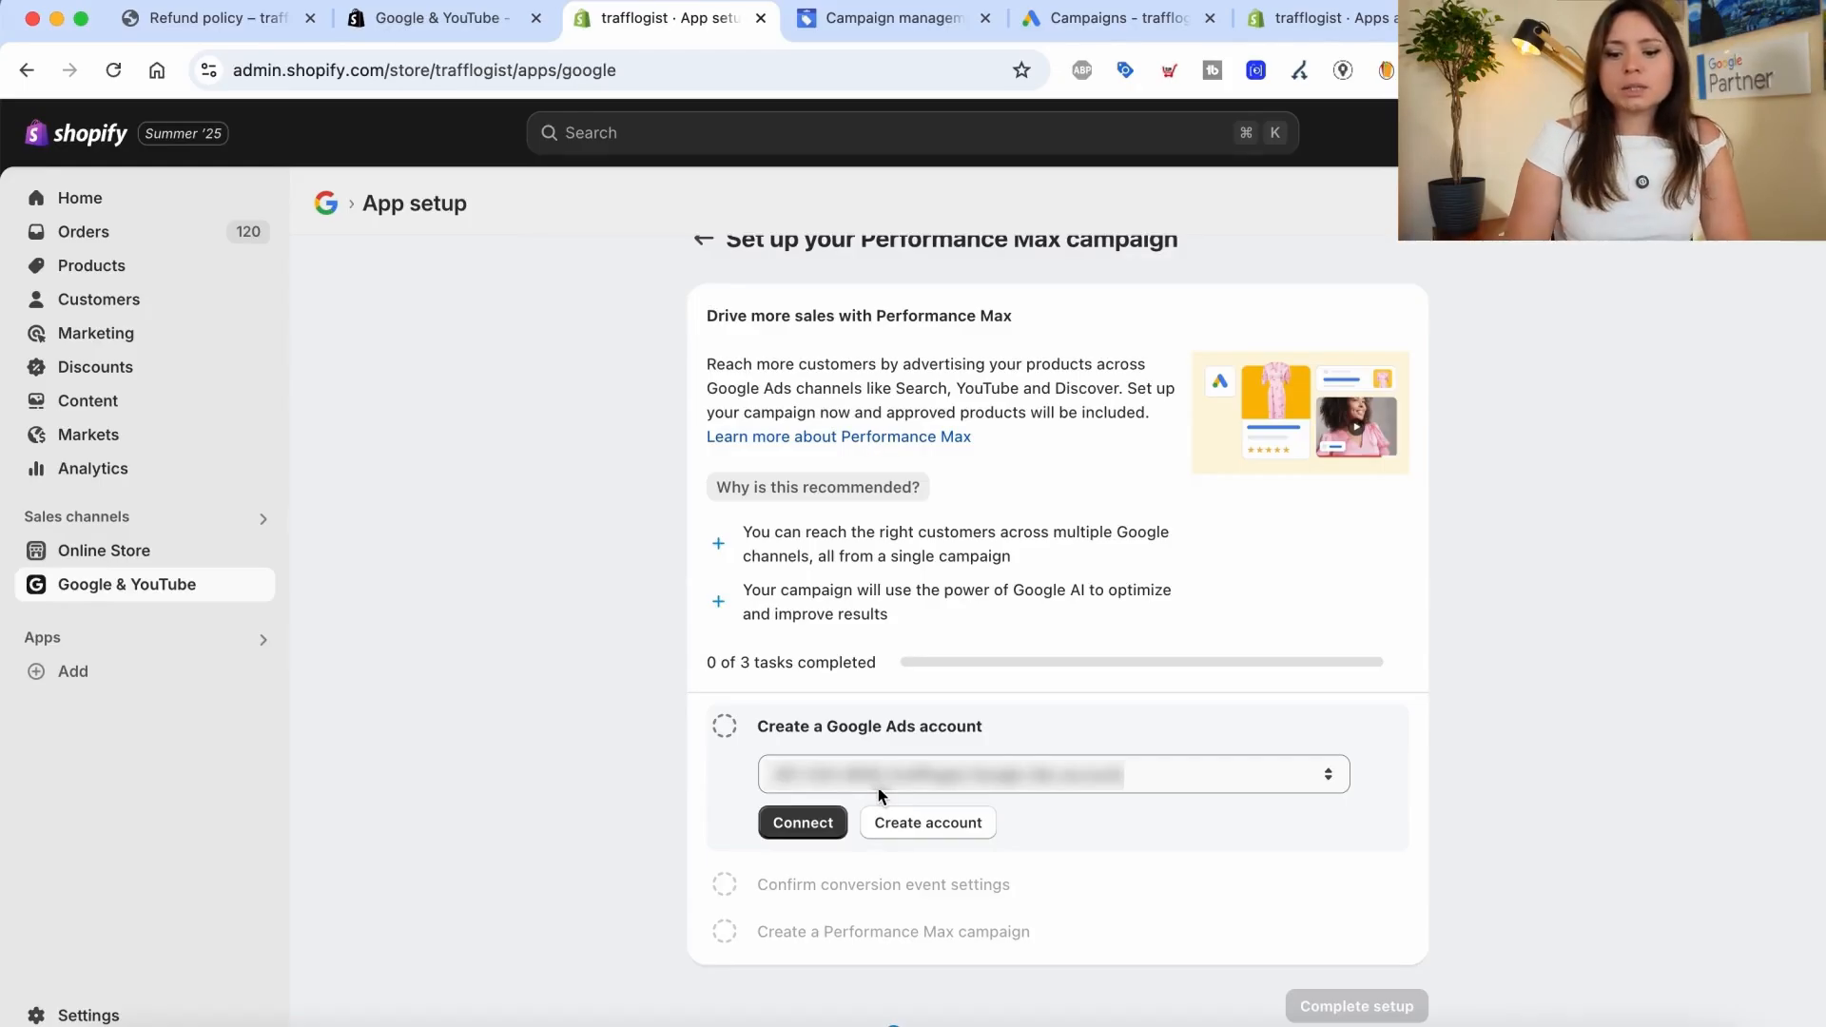
{"action": "left_click", "coordinate": [922, 837]}
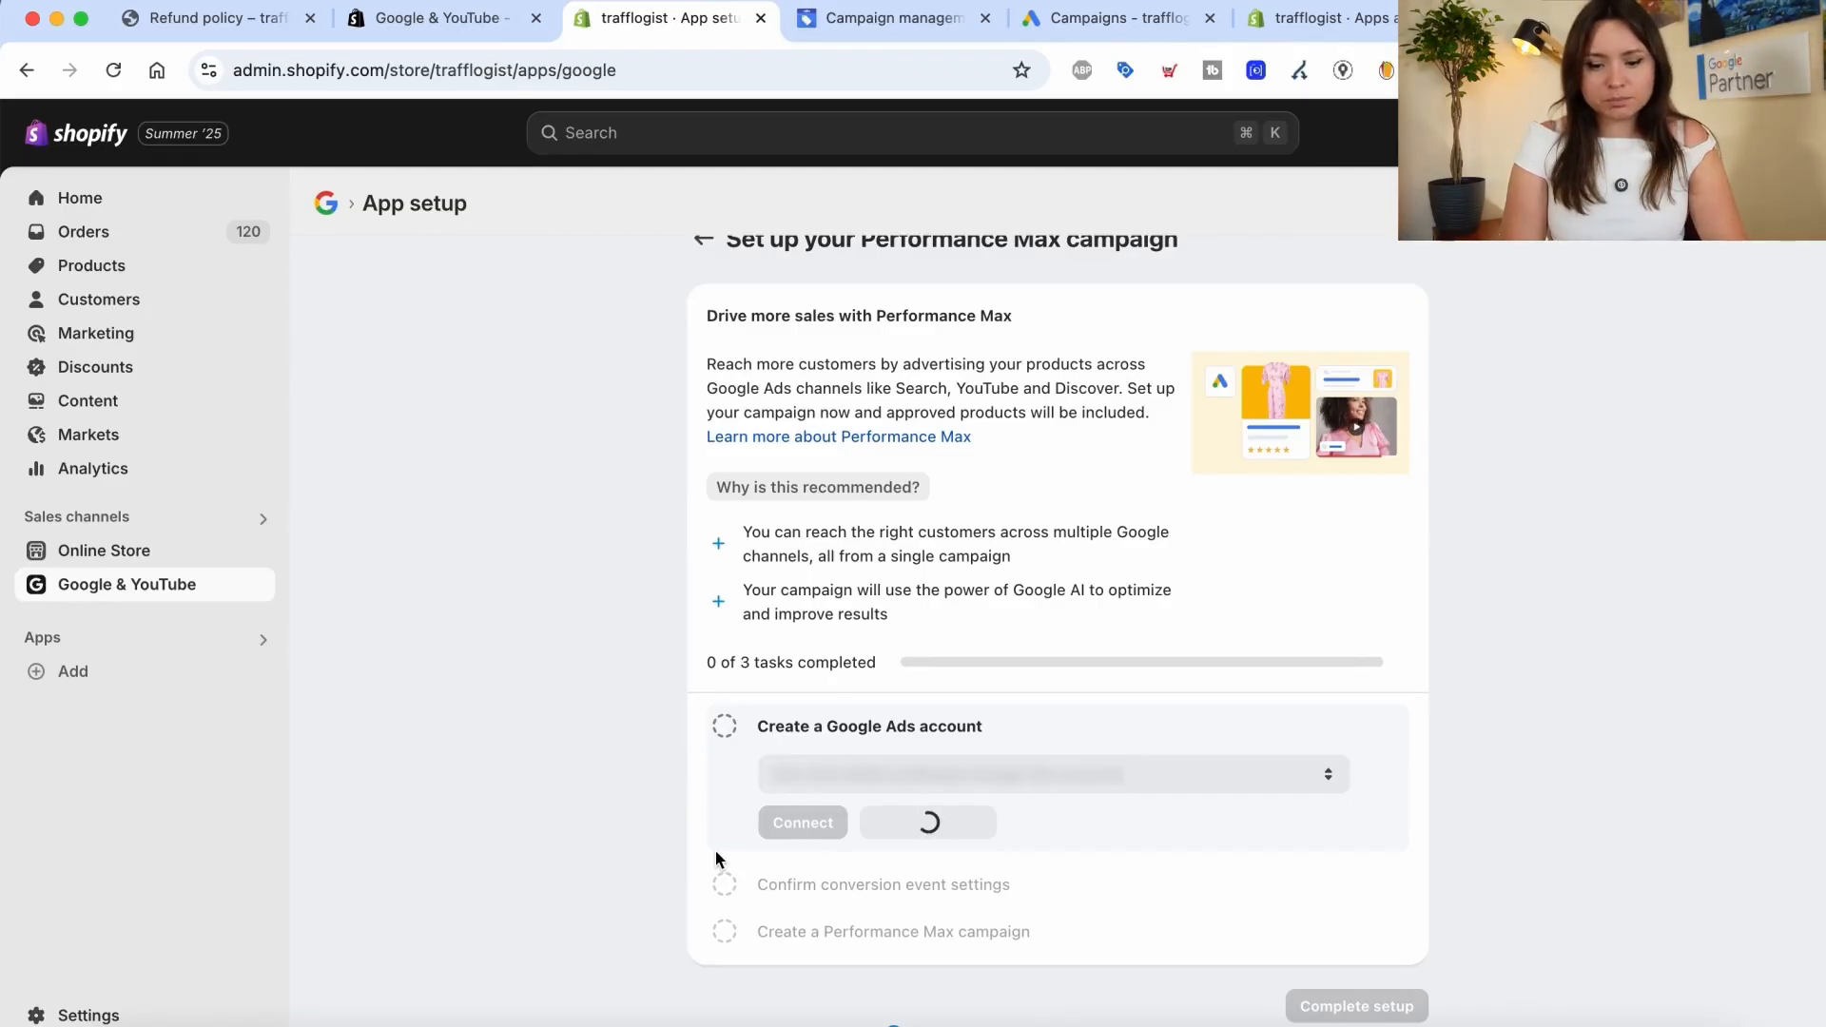
- Review the conversion measurement destinations for the Shopify events and confirm the conversion event settings without changing them
{"action": "scroll", "coordinate": [732, 840], "scroll_direction": "down", "scroll_amount": 2}
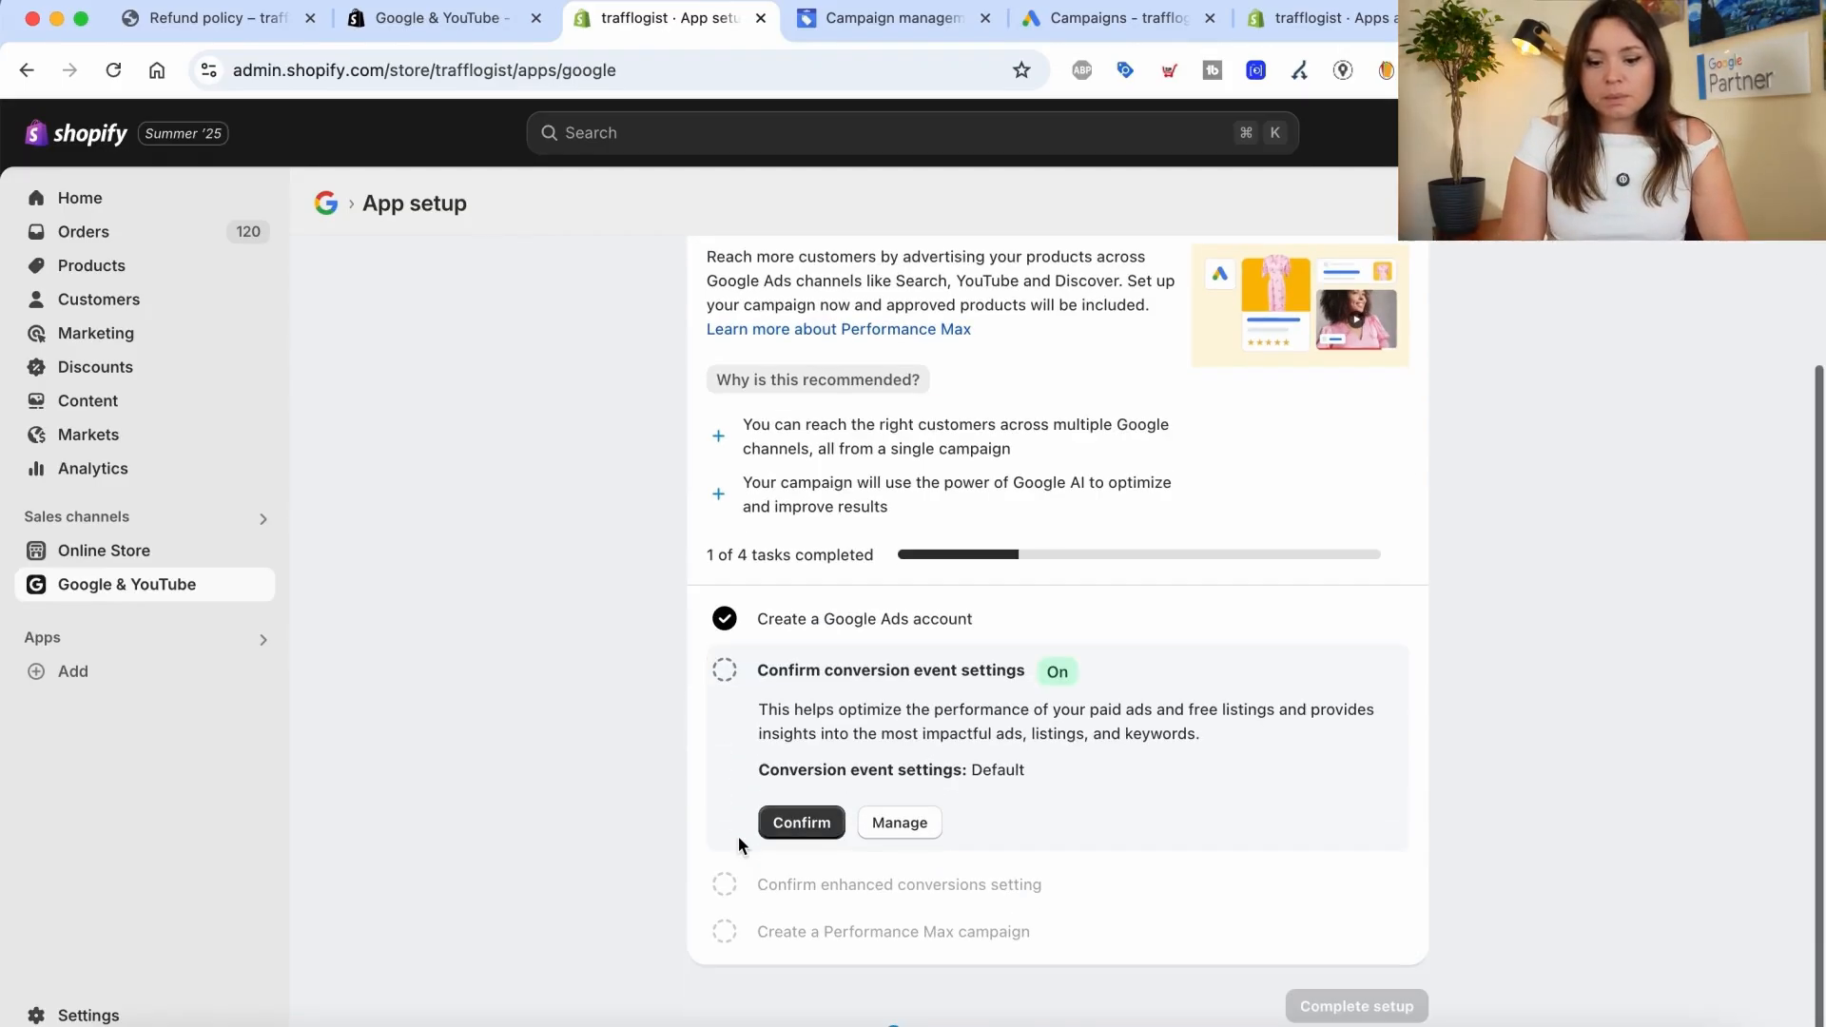
{"action": "left_click", "coordinate": [899, 824]}
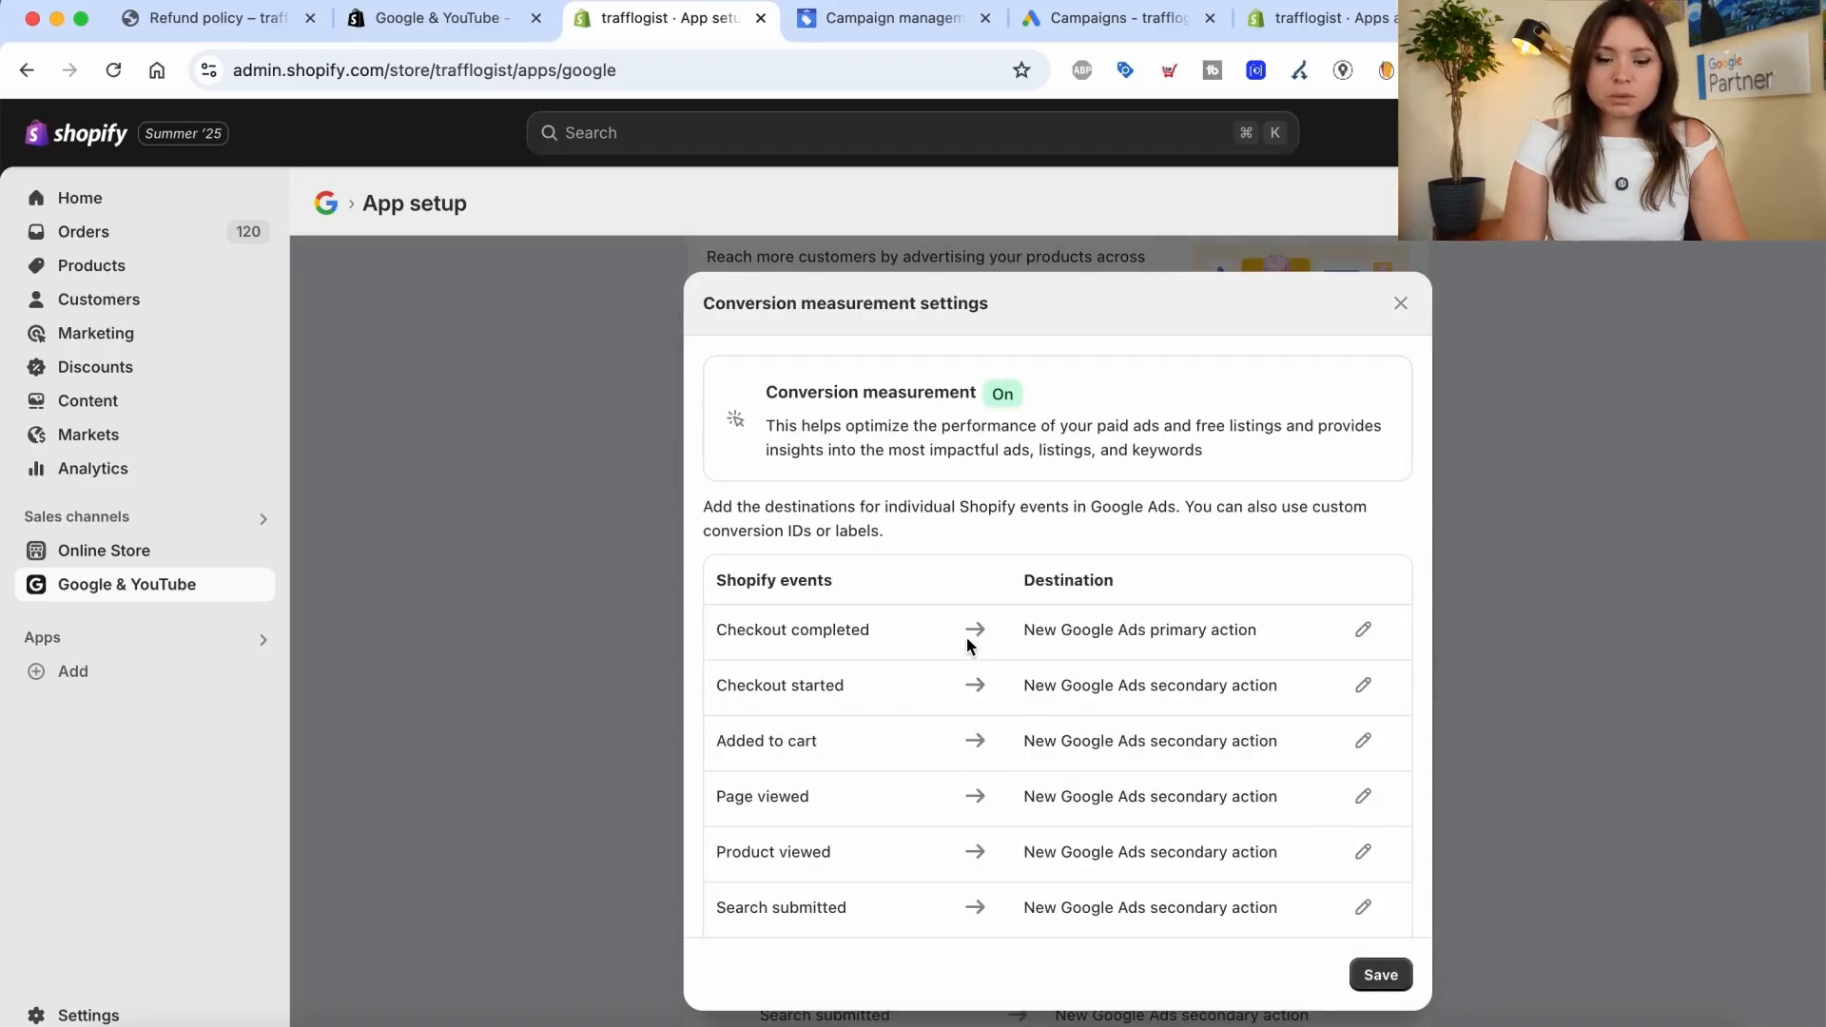
{"action": "scroll", "coordinate": [967, 638], "scroll_direction": "down", "scroll_amount": 2}
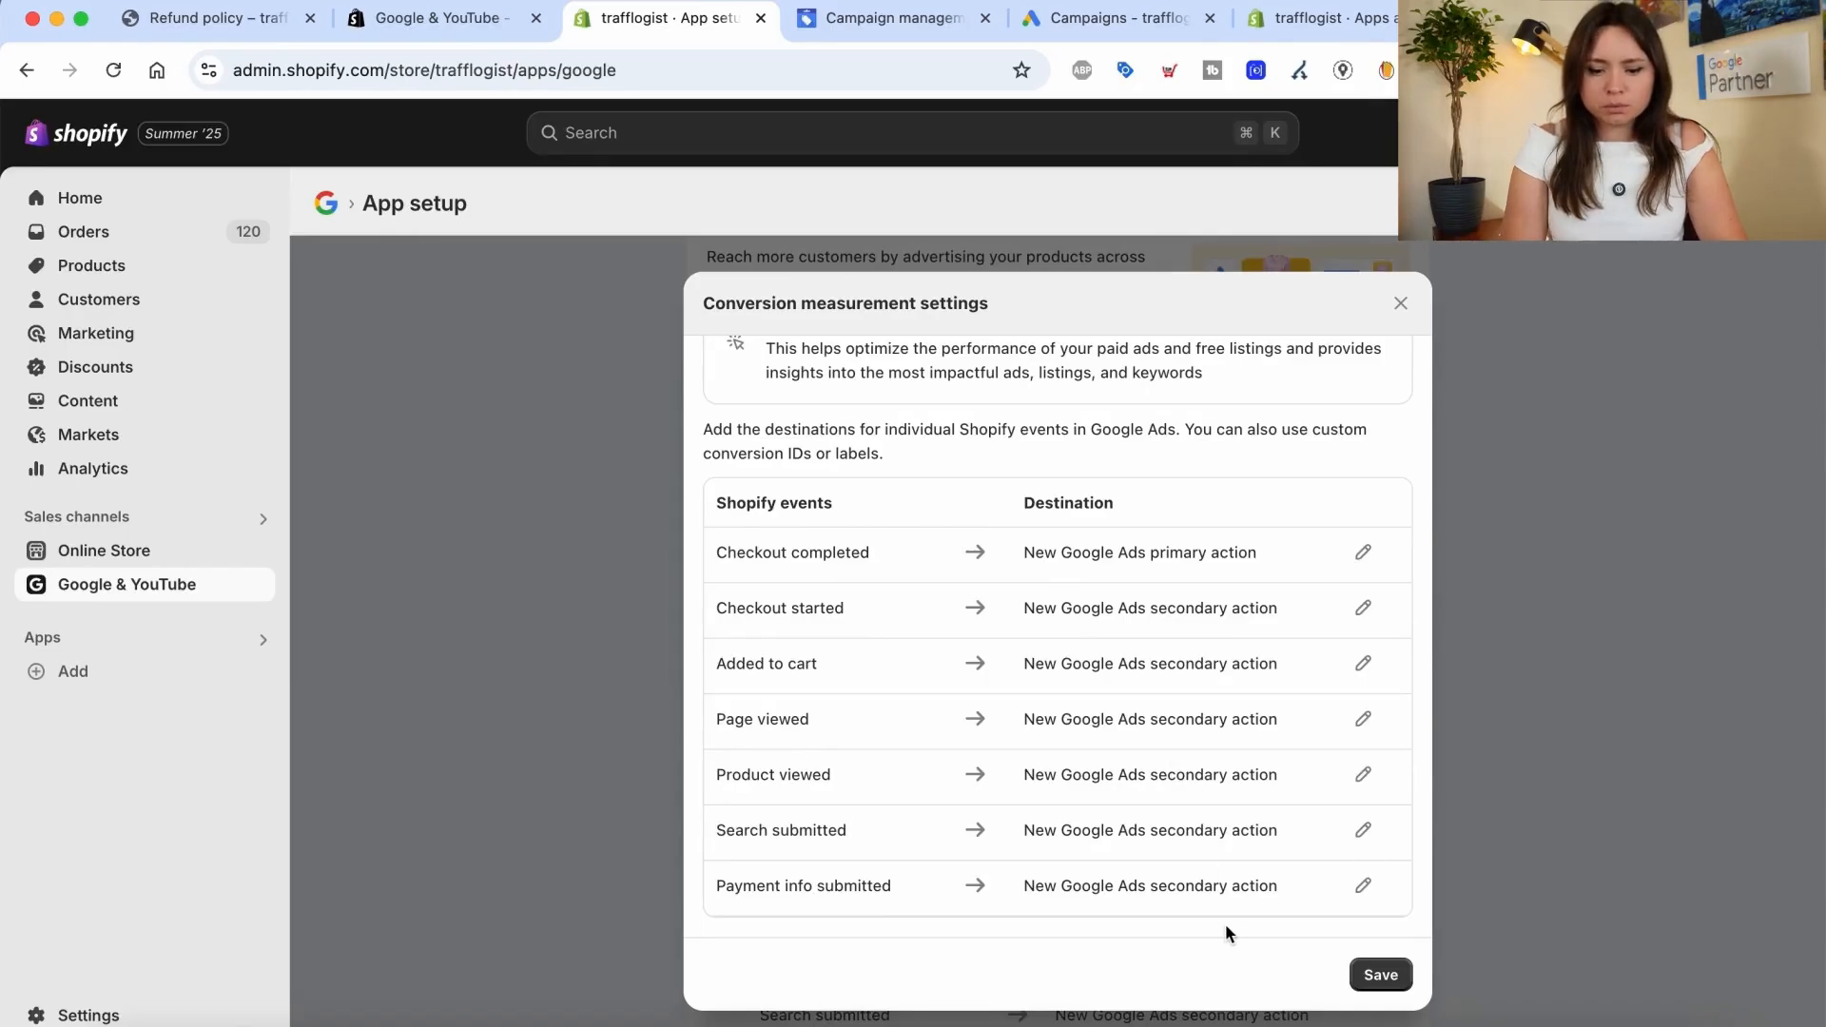
{"action": "left_click", "coordinate": [1399, 305]}
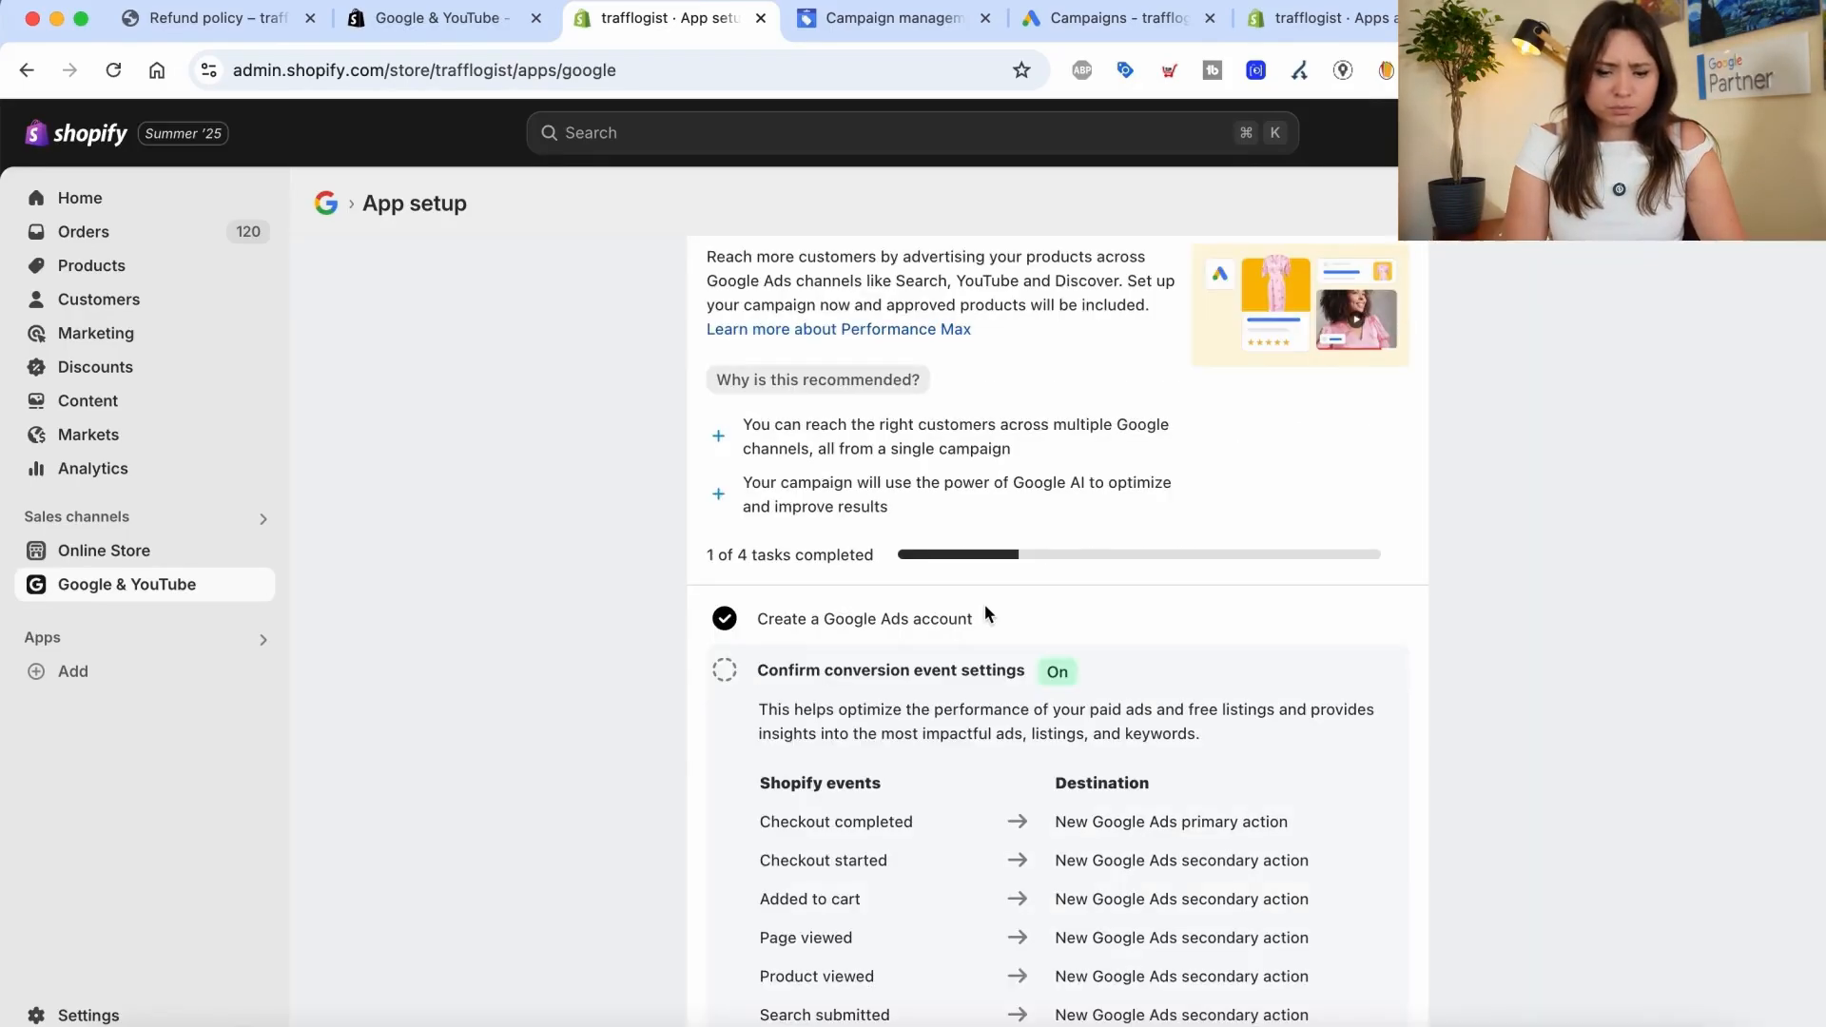
{"action": "scroll", "coordinate": [985, 609], "scroll_direction": "down", "scroll_amount": 3}
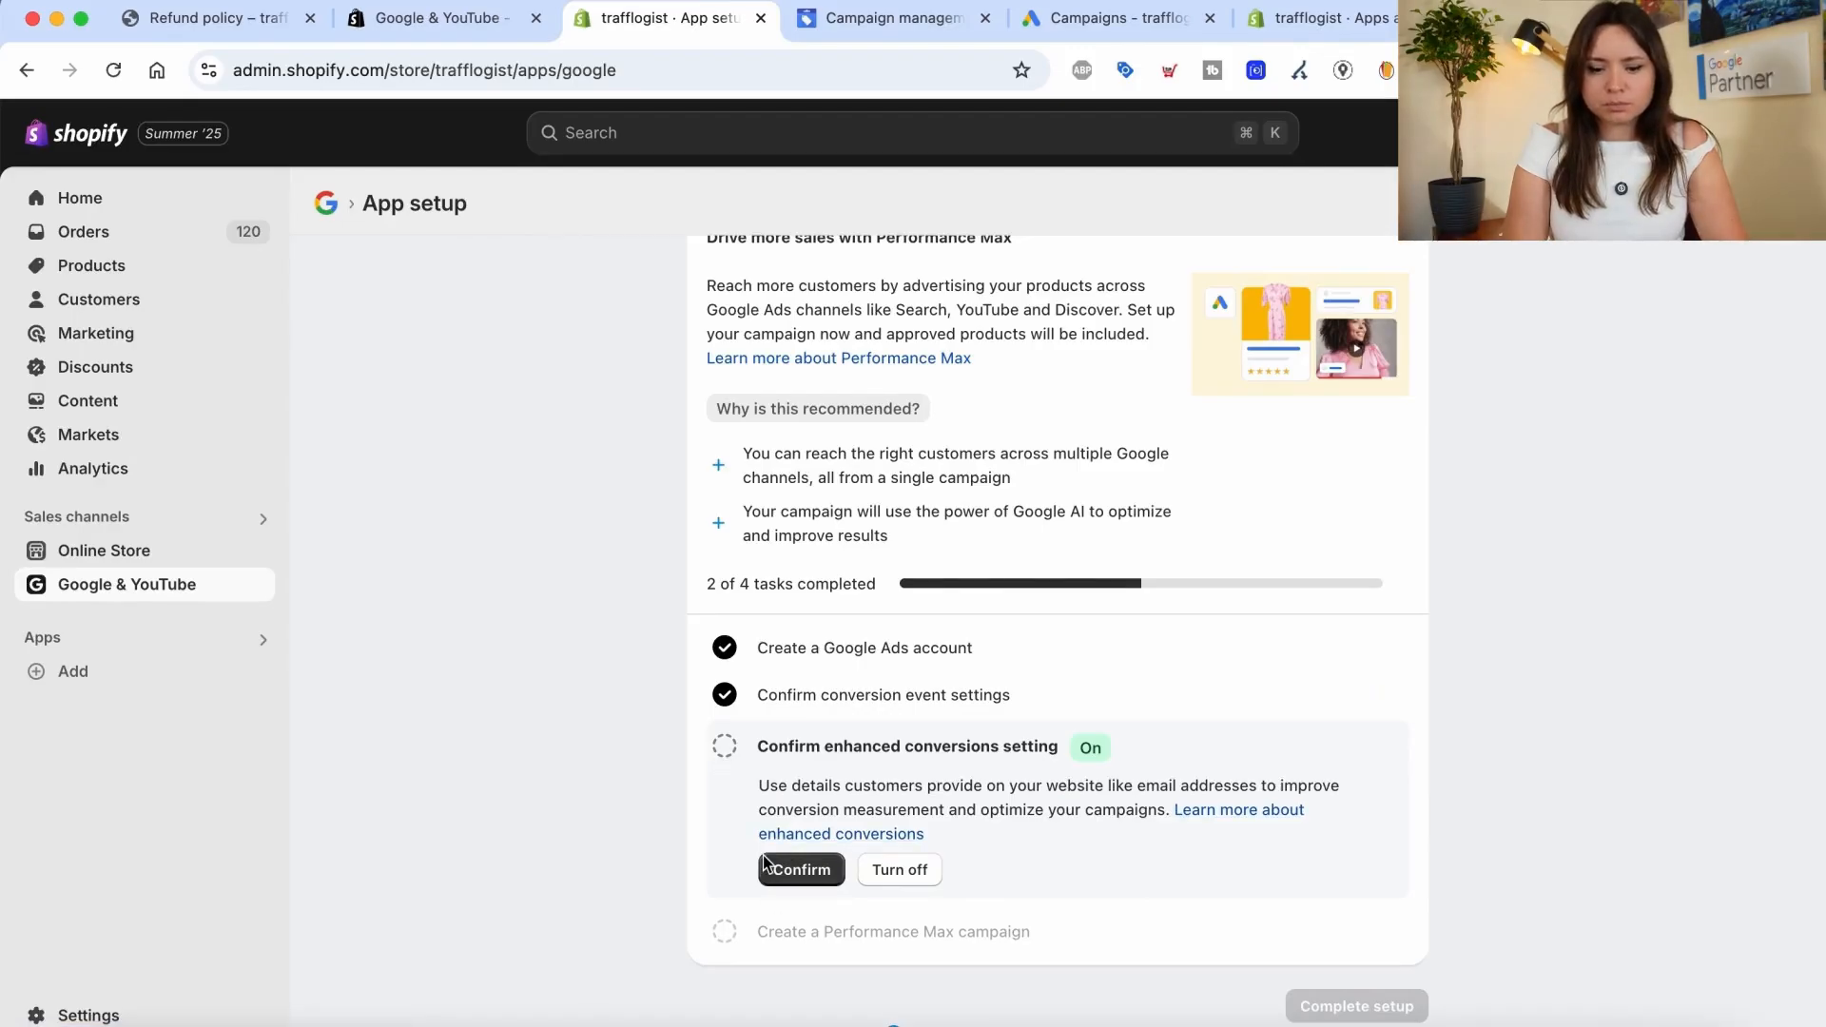
- Confirm the enhanced conversions setting, keeping it on
{"action": "left_click_drag", "start_coordinate": [792, 750], "coordinate": [1069, 754]}
{"action": "left_click", "coordinate": [918, 874]}
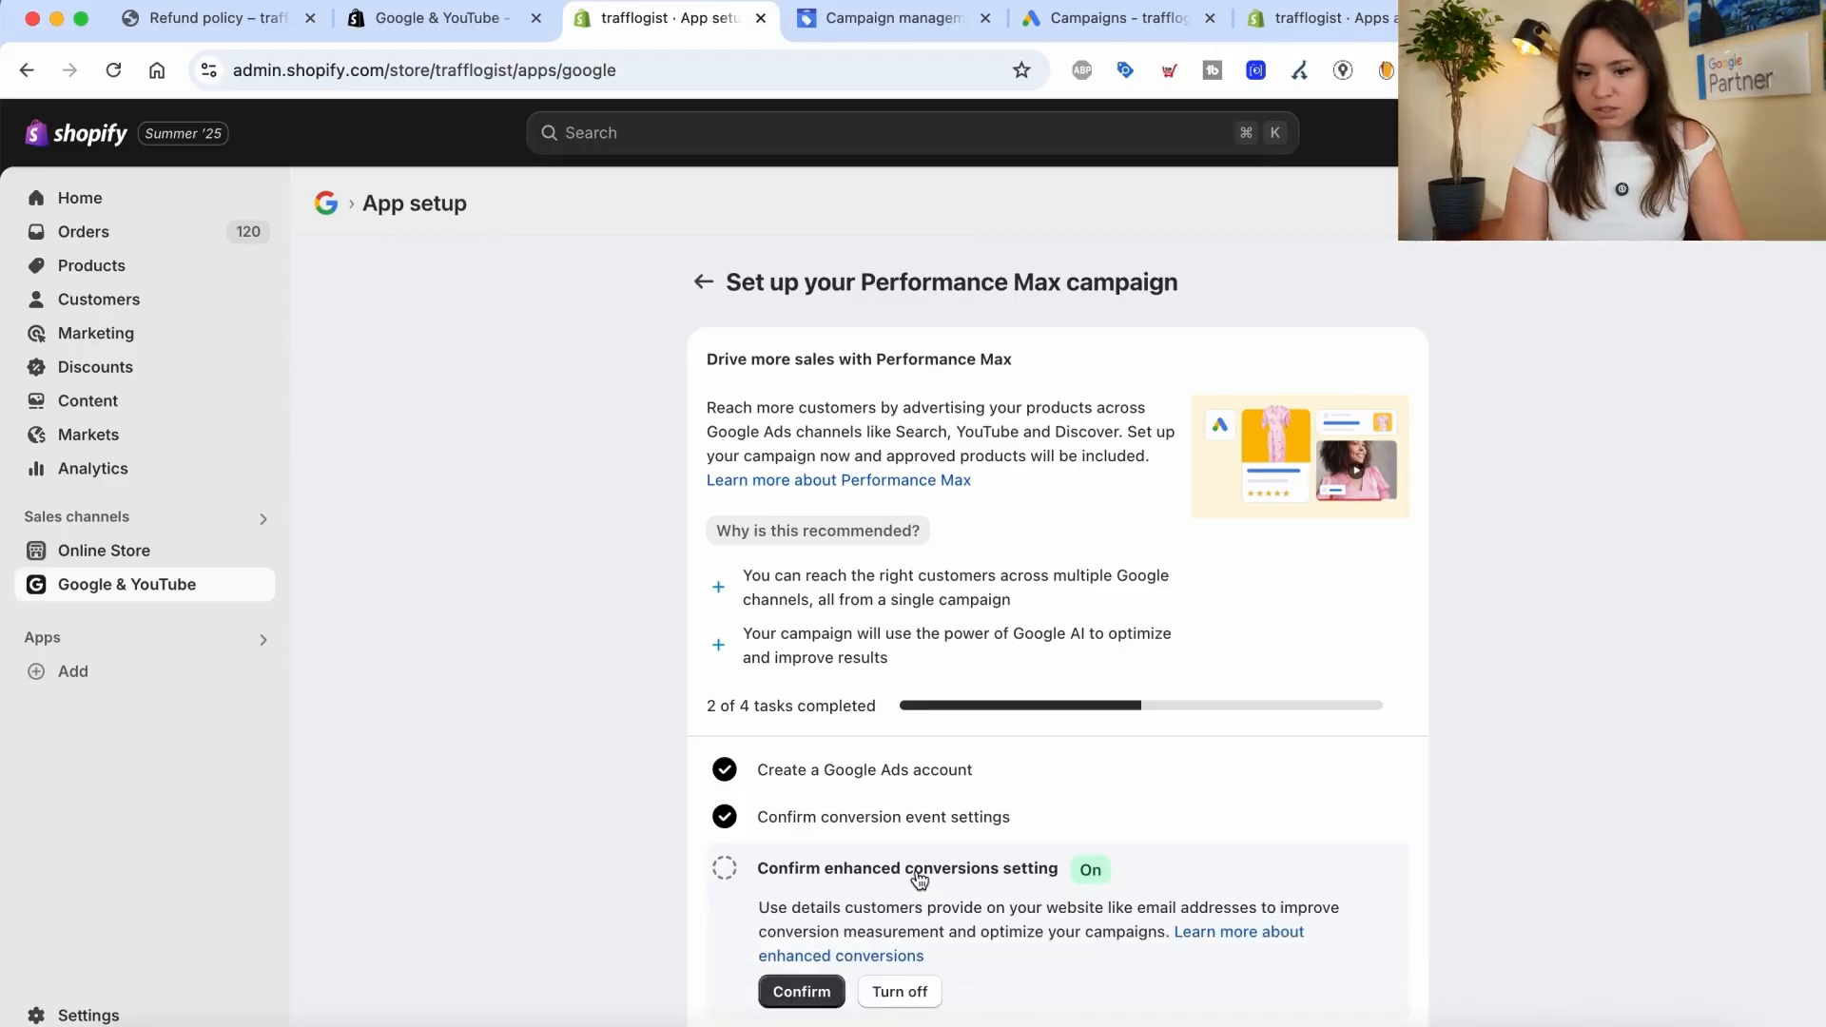
{"action": "scroll", "coordinate": [804, 876], "scroll_direction": "down", "scroll_amount": 2}
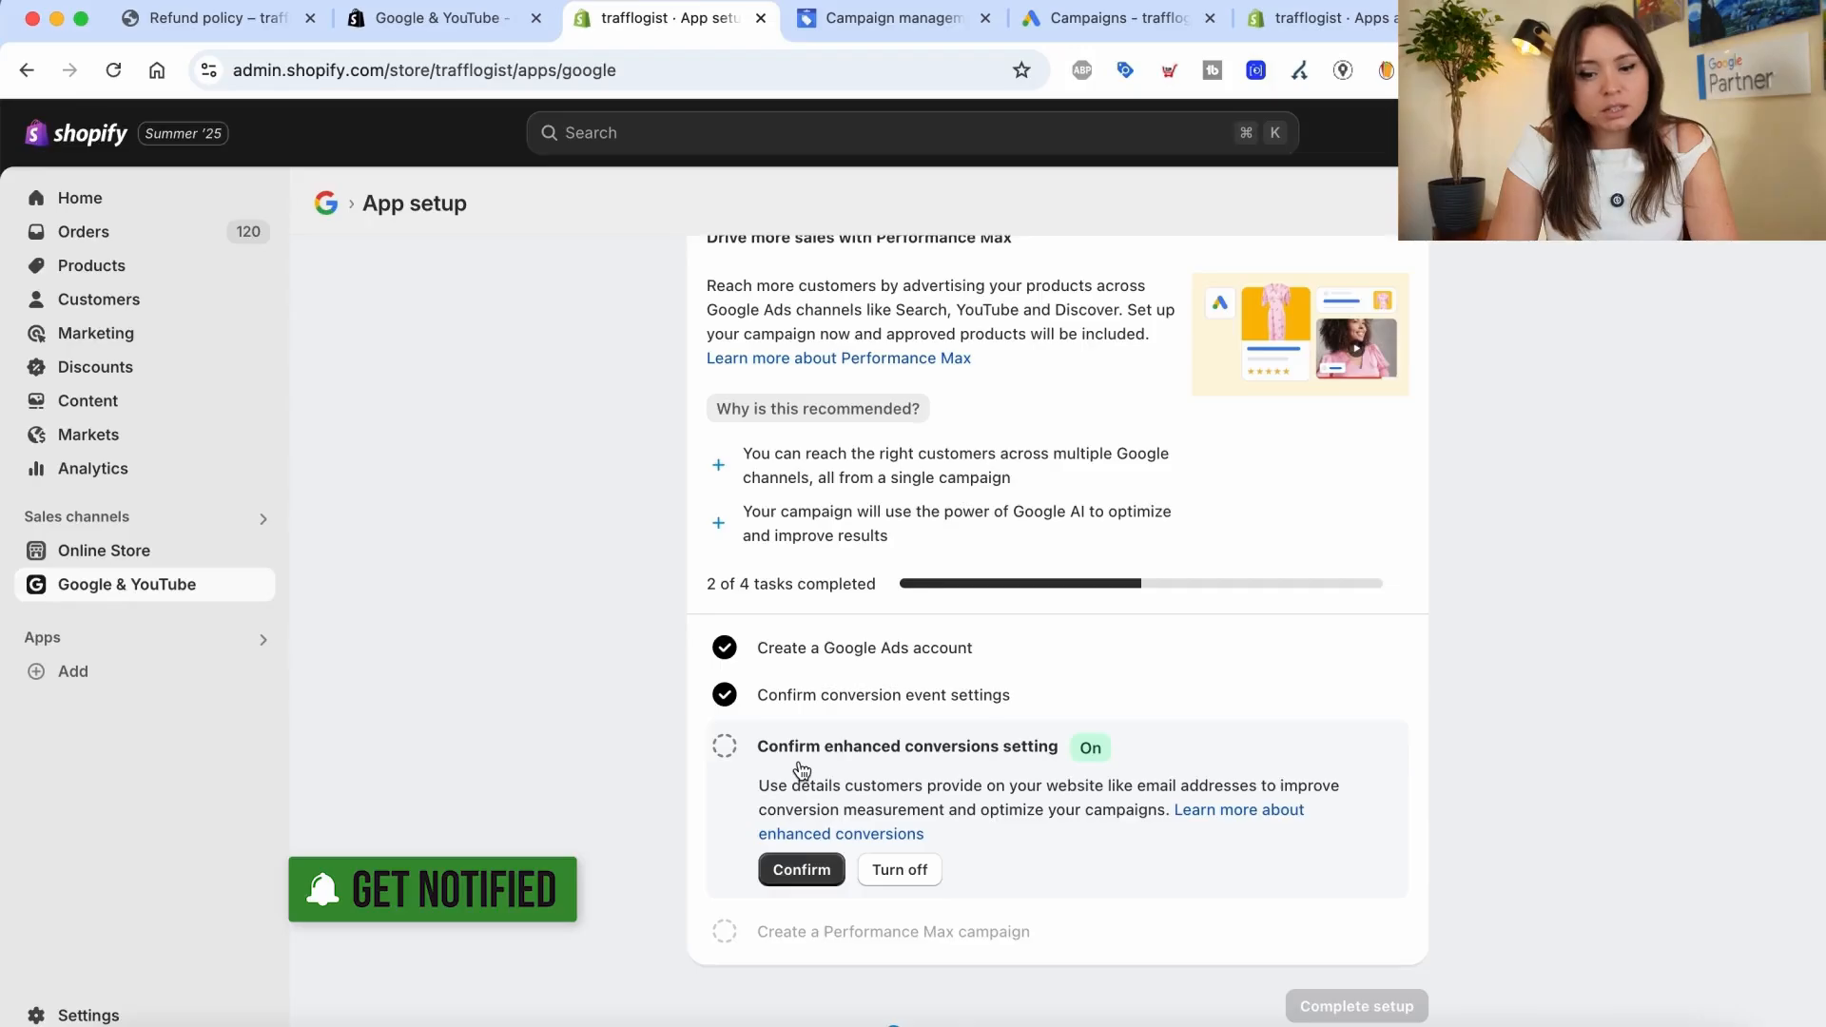
{"action": "left_click", "coordinate": [802, 871]}
{"action": "left_click", "coordinate": [1370, 747]}
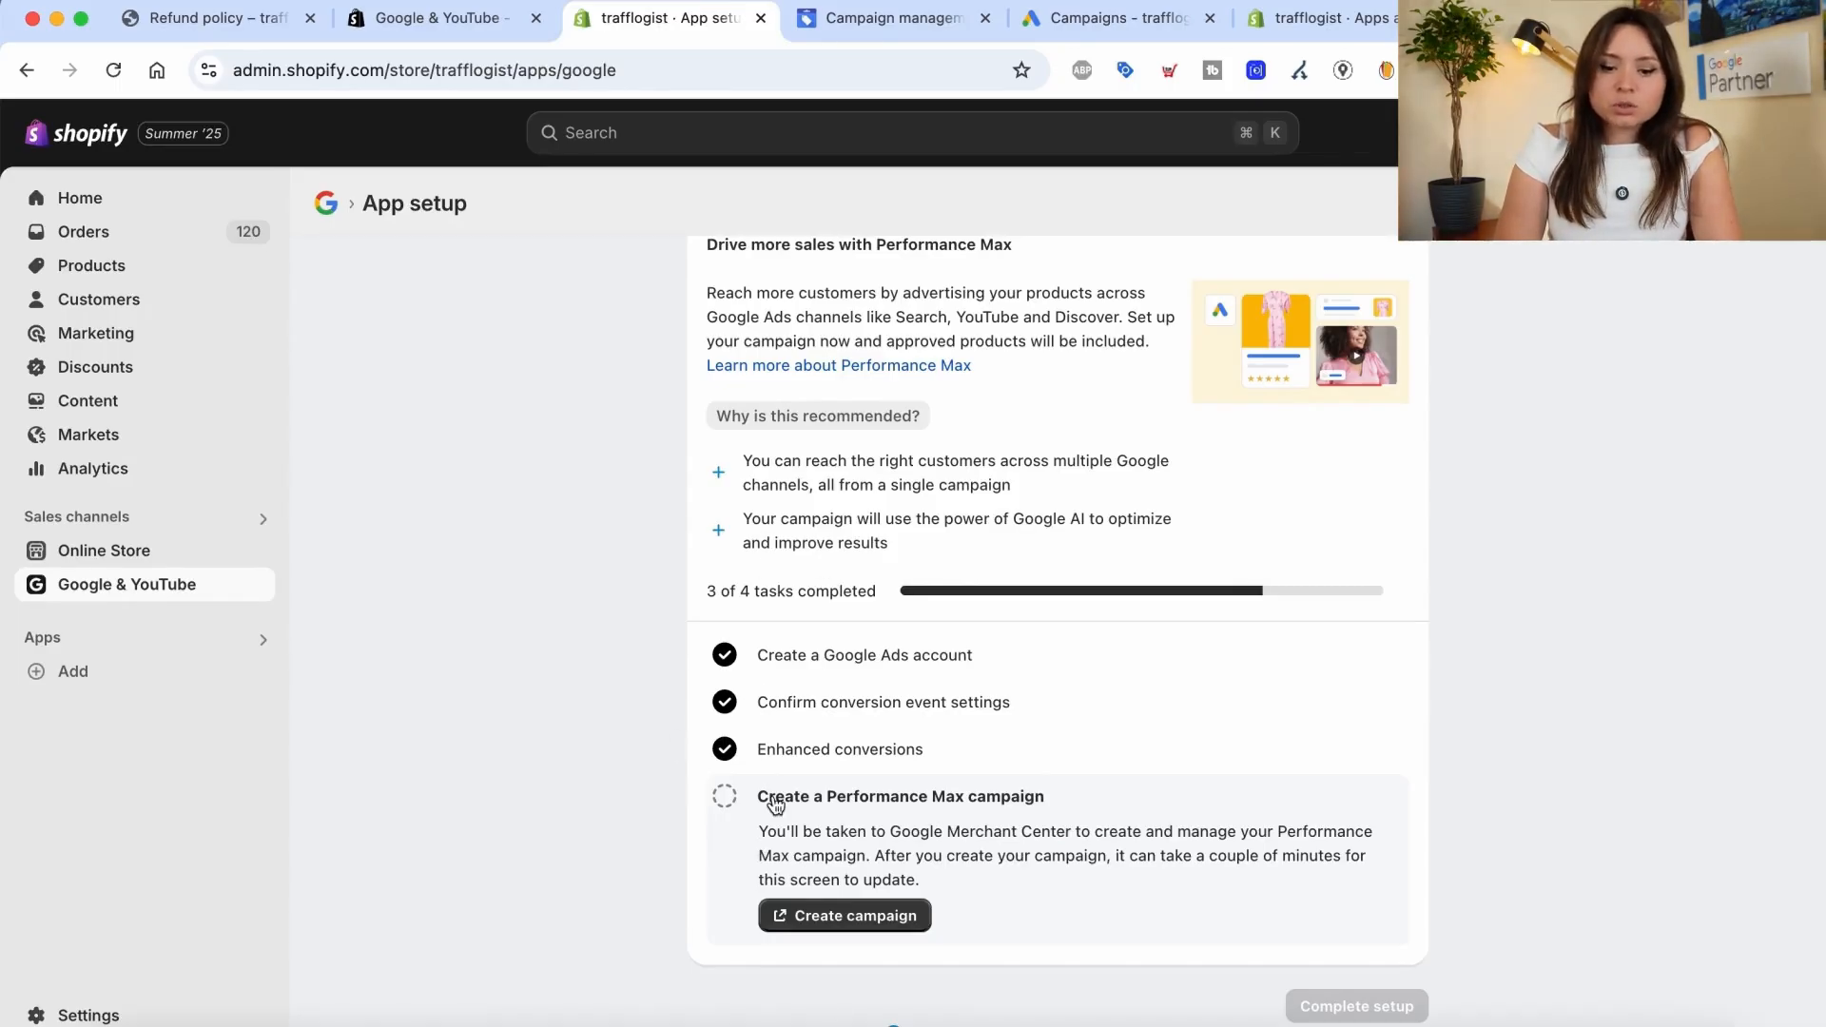
- Open Performance Max campaign creation in Merchant Center, and return to the Google & YouTube overview in Shopify
{"action": "left_click", "coordinate": [867, 915]}
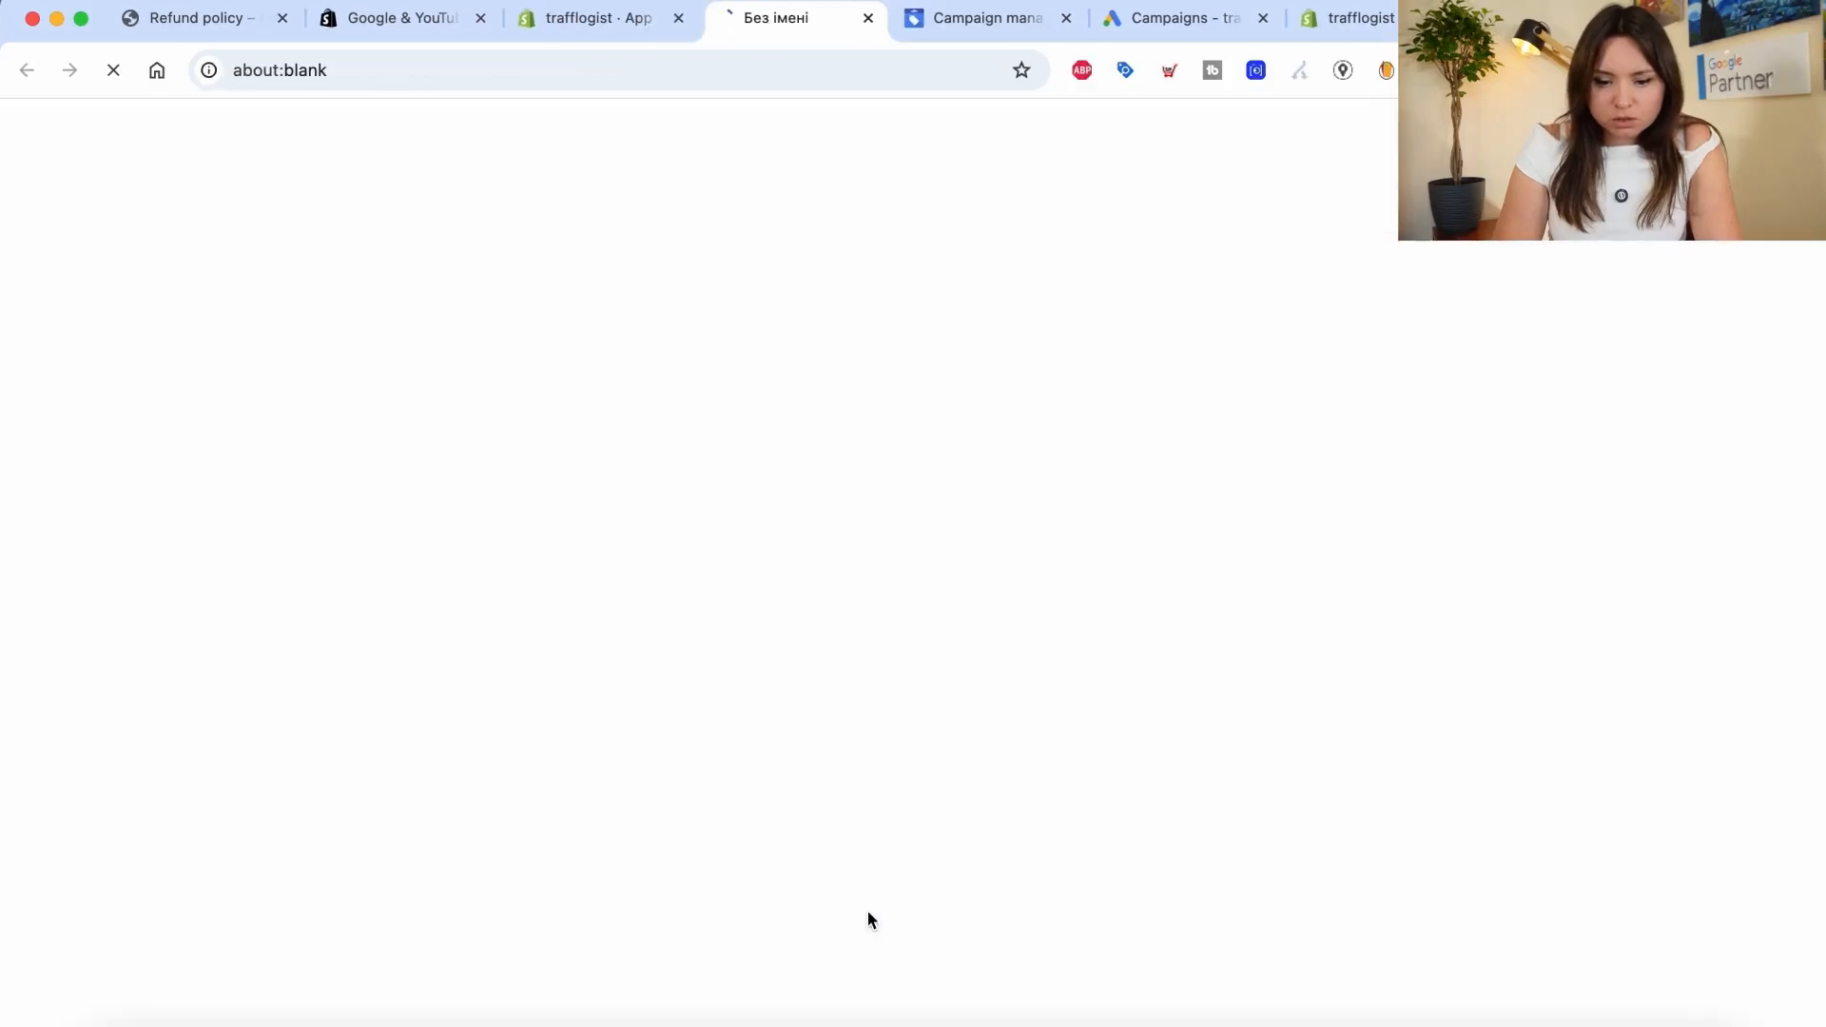
{"action": "left_click", "coordinate": [575, 19]}
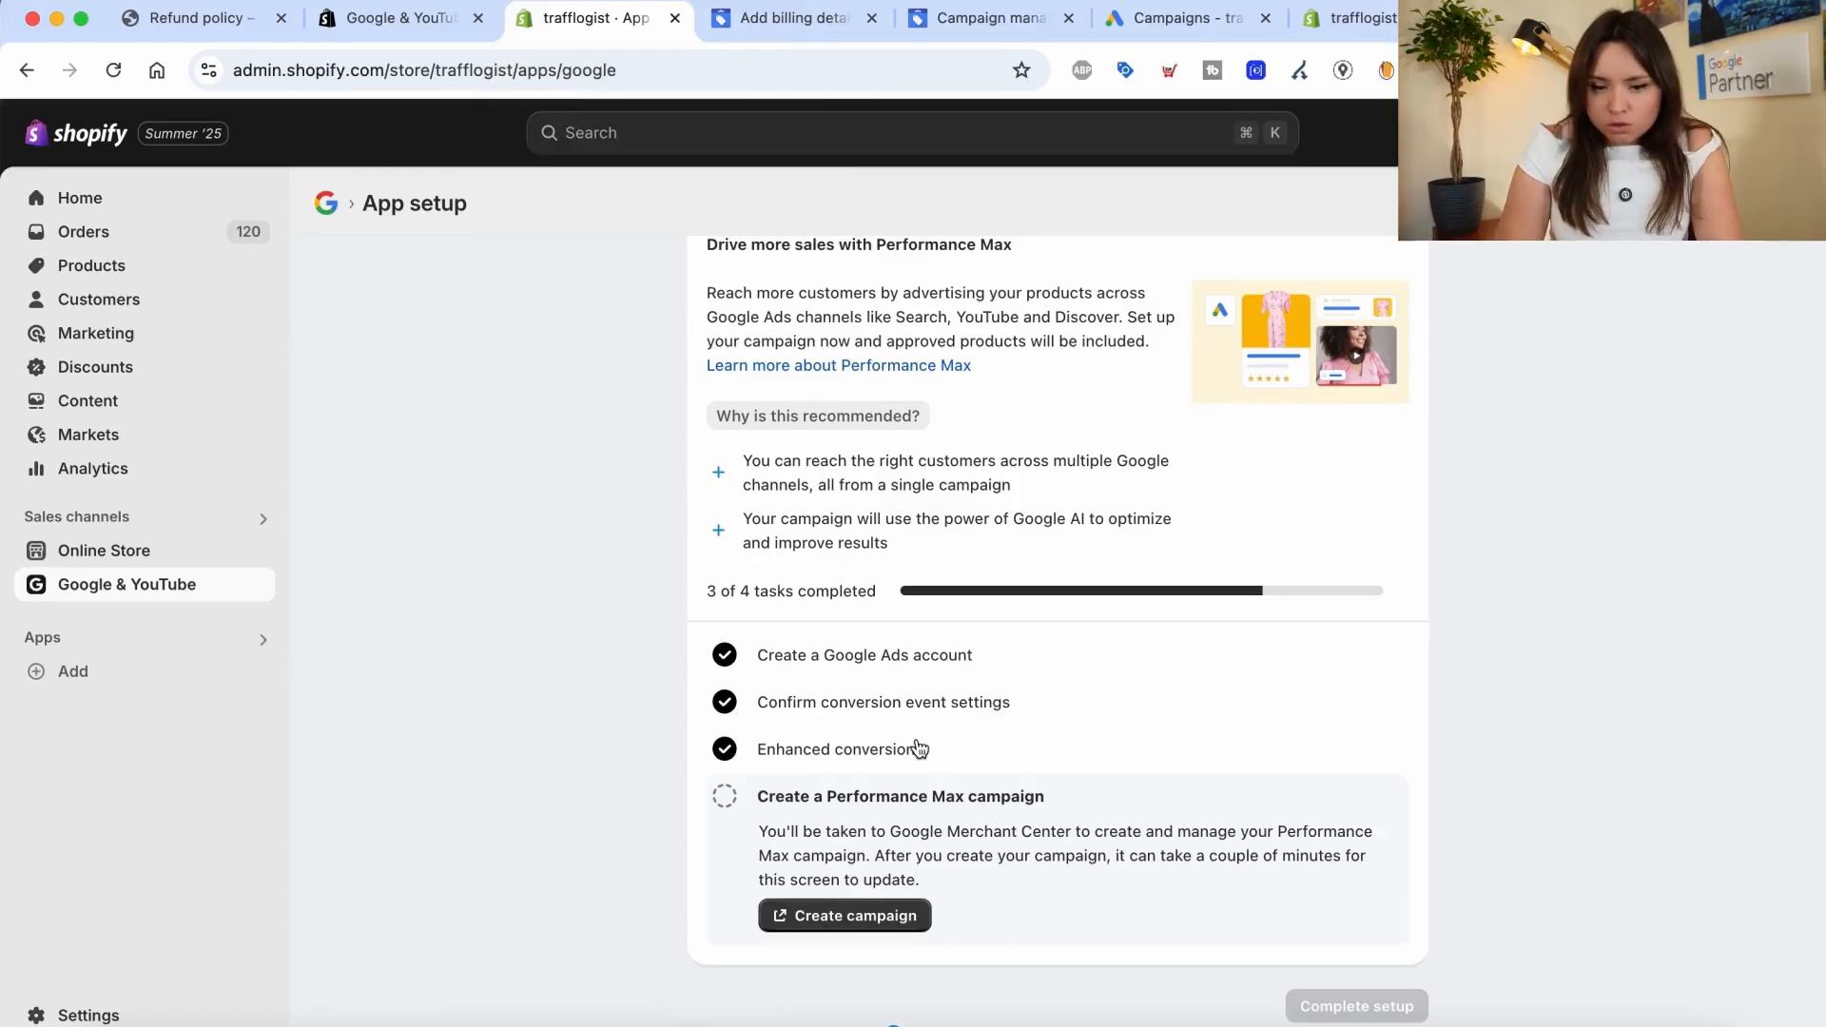
{"action": "scroll", "coordinate": [904, 723], "scroll_direction": "up", "scroll_amount": 2}
{"action": "left_click", "coordinate": [702, 280]}
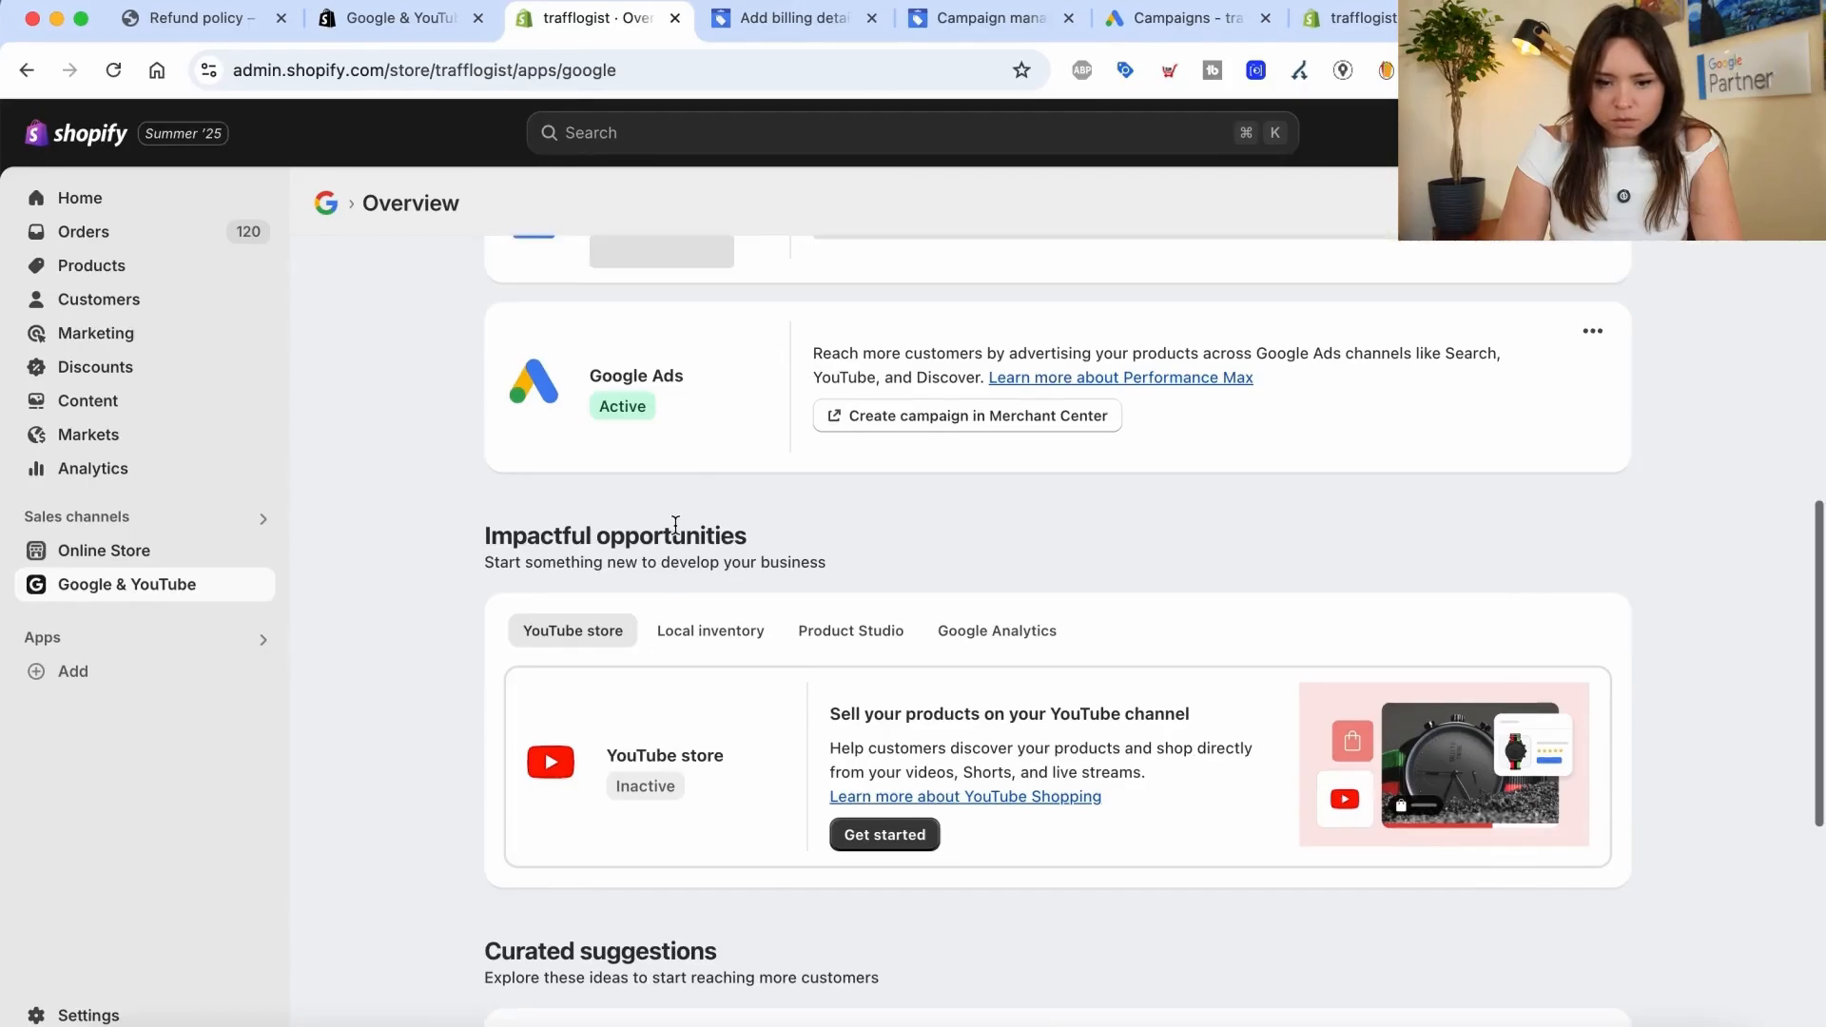
- Open the connected Google Ads account through its account link in the Google & YouTube app's settings
{"action": "scroll", "coordinate": [676, 525], "scroll_direction": "up", "scroll_amount": 5}
{"action": "left_click", "coordinate": [816, 274]}
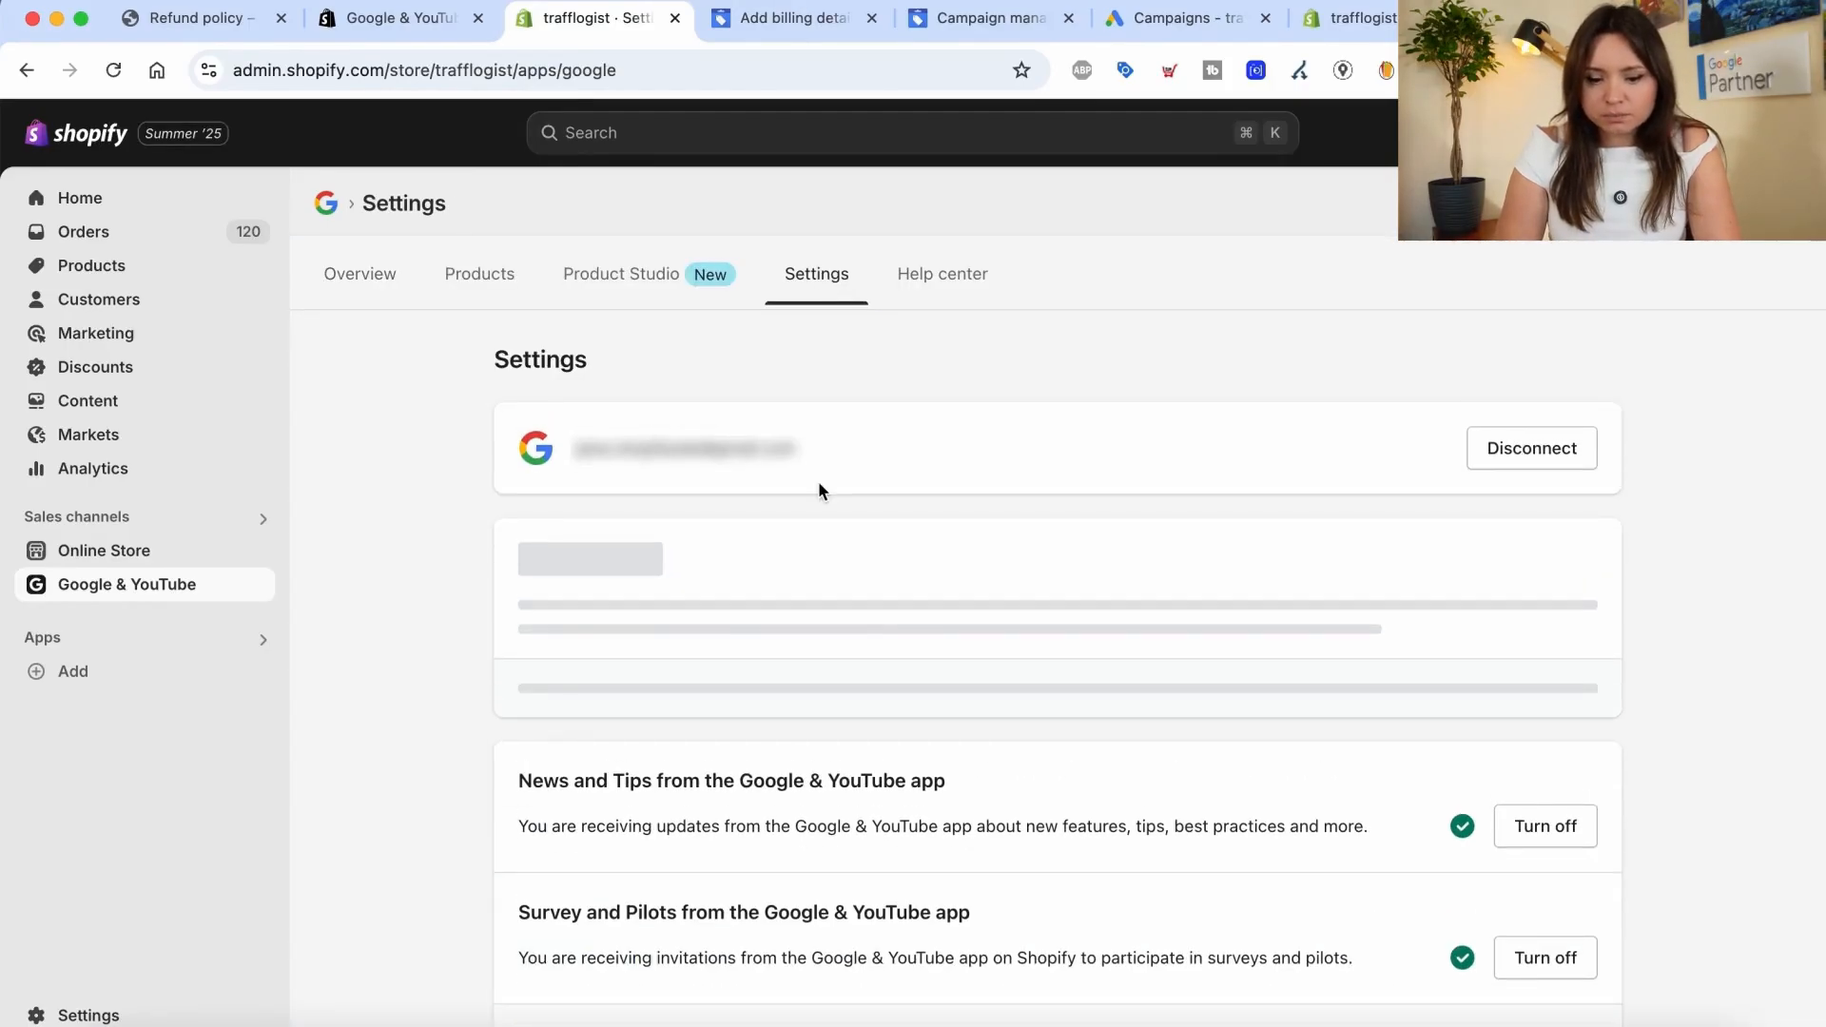
{"action": "scroll", "coordinate": [818, 481], "scroll_direction": "down", "scroll_amount": 2}
{"action": "scroll", "coordinate": [818, 482], "scroll_direction": "down", "scroll_amount": 2}
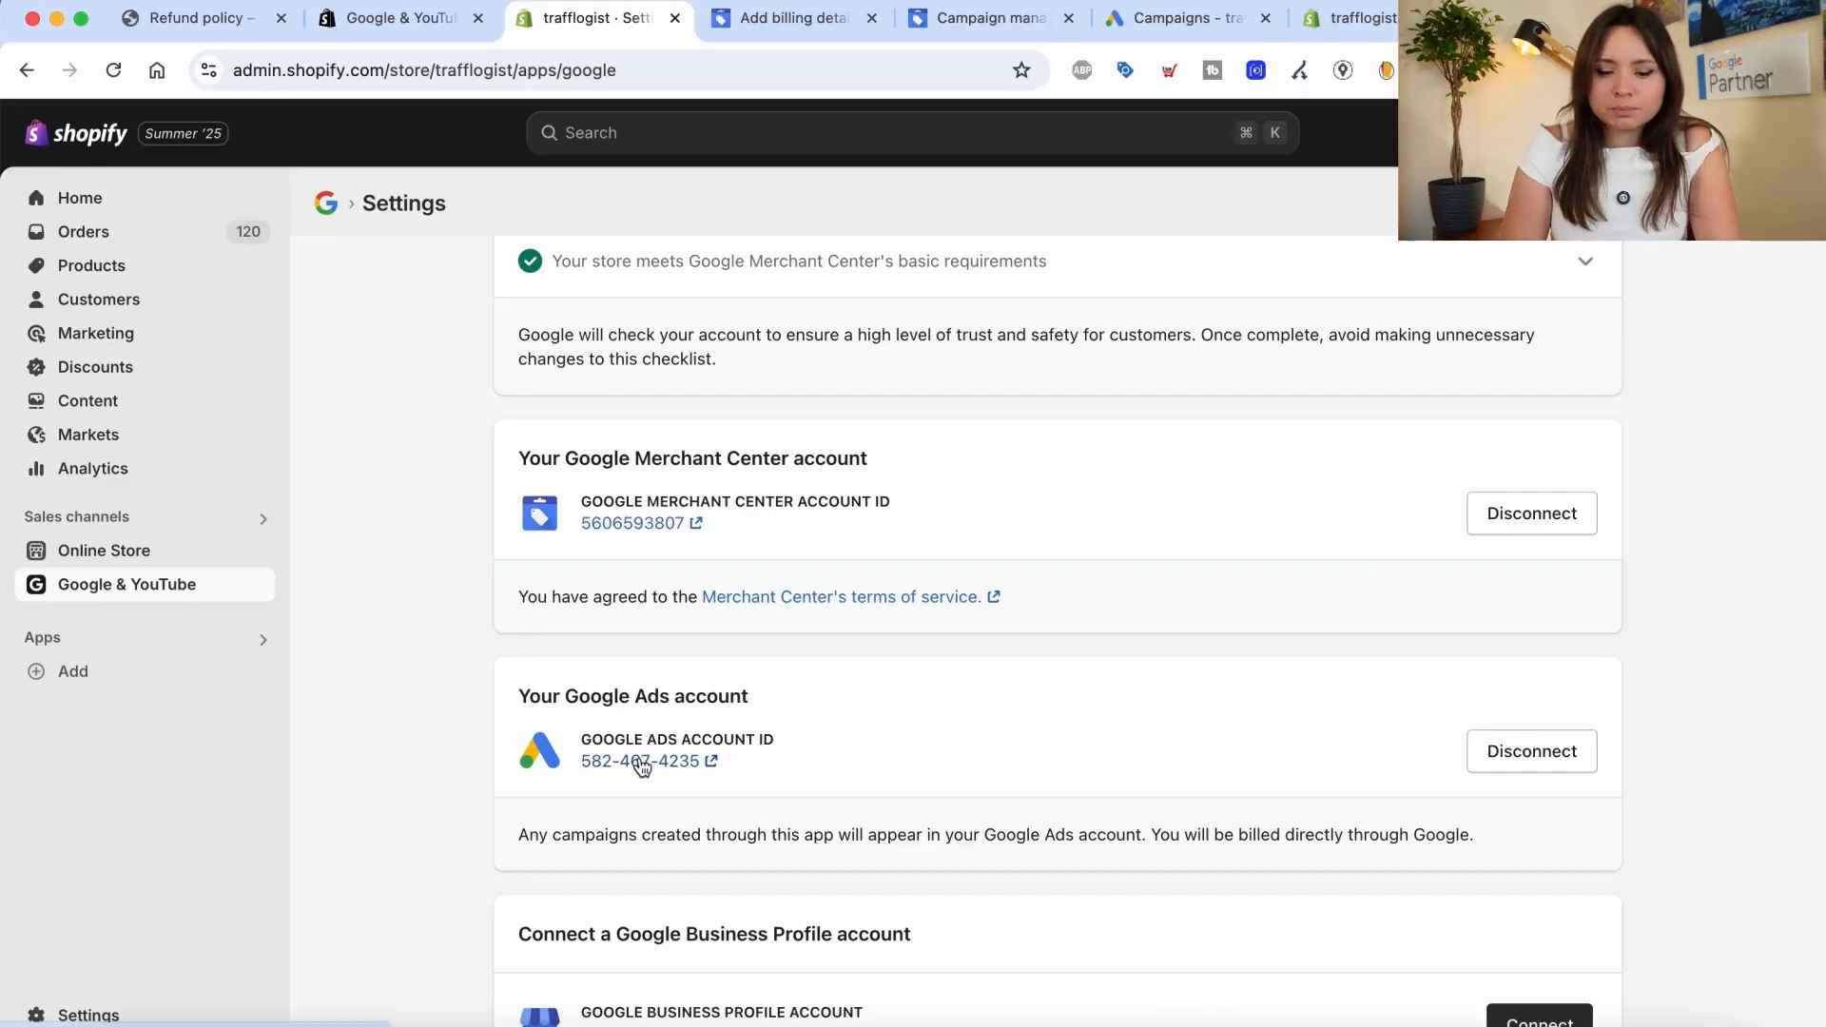
{"action": "left_click", "coordinate": [677, 766]}
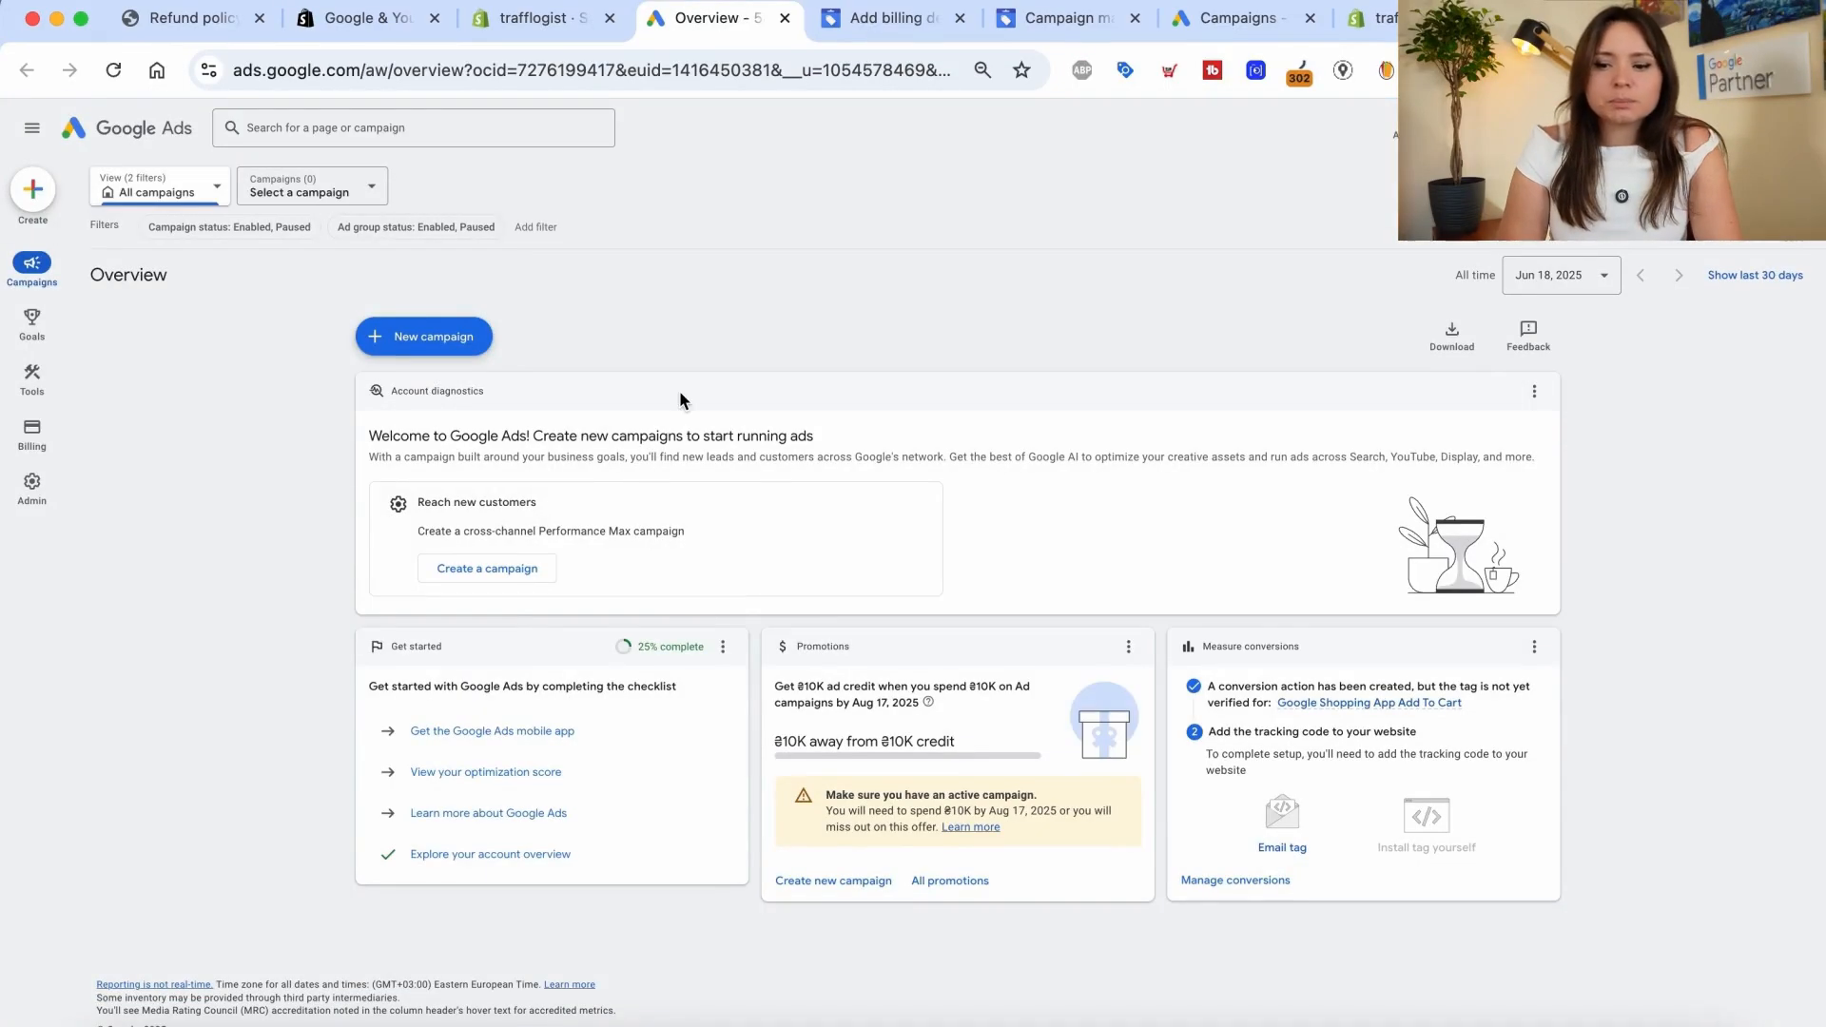
- Show the list of campaigns in the new Google Ads account
{"action": "mouse_move", "coordinate": [33, 272]}
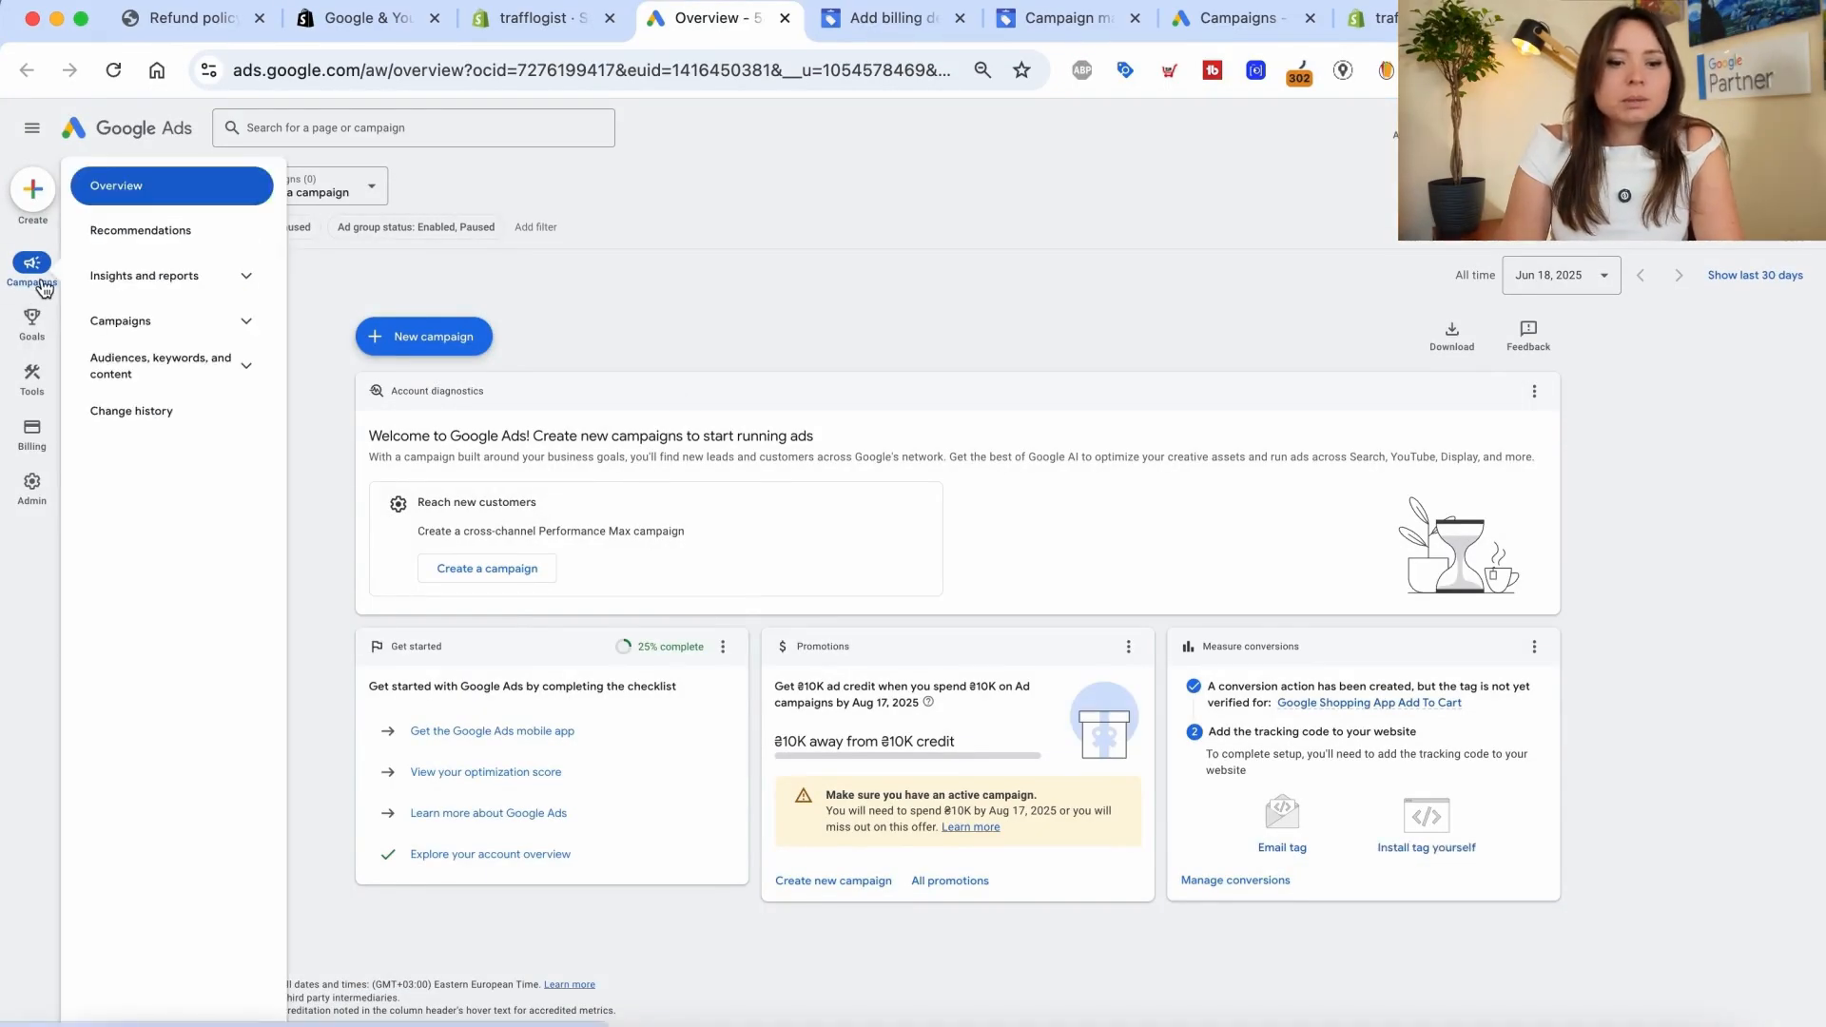
{"action": "left_click", "coordinate": [151, 331]}
{"action": "left_click", "coordinate": [126, 359]}
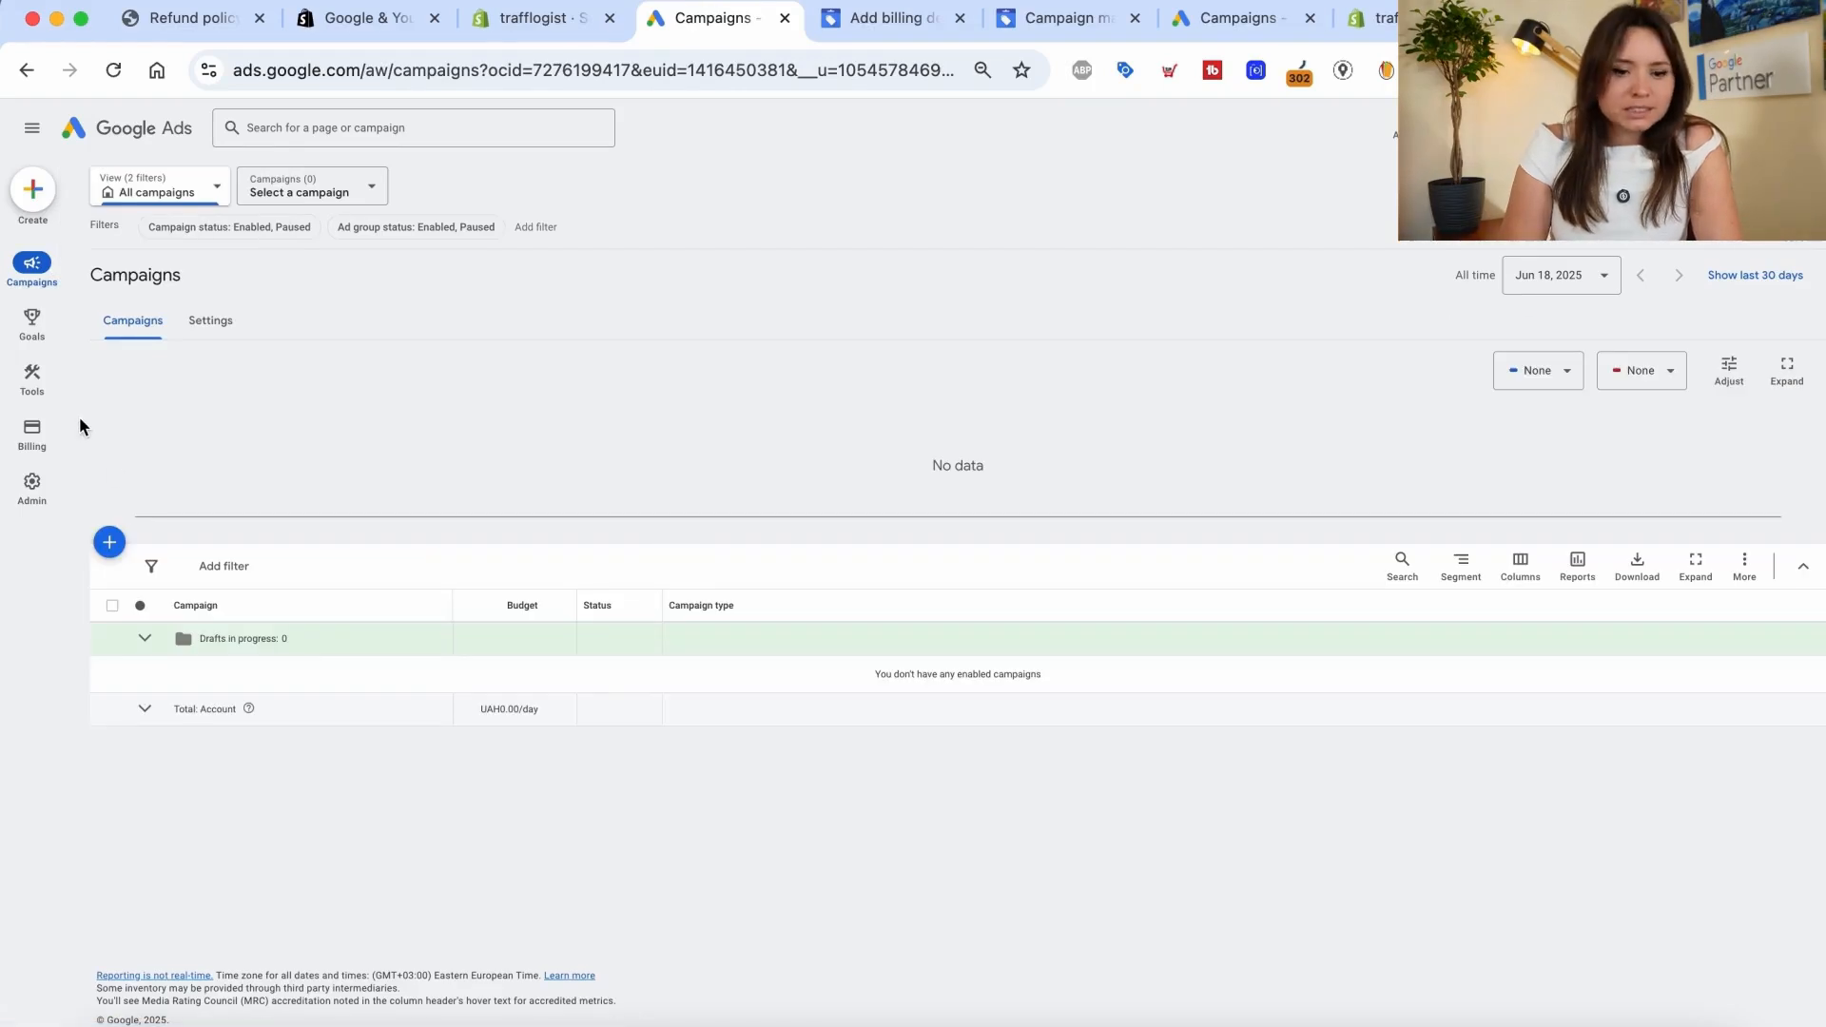
- Open the account's billing setup and examine the billing country, currency and payment options
{"action": "mouse_move", "coordinate": [33, 378]}
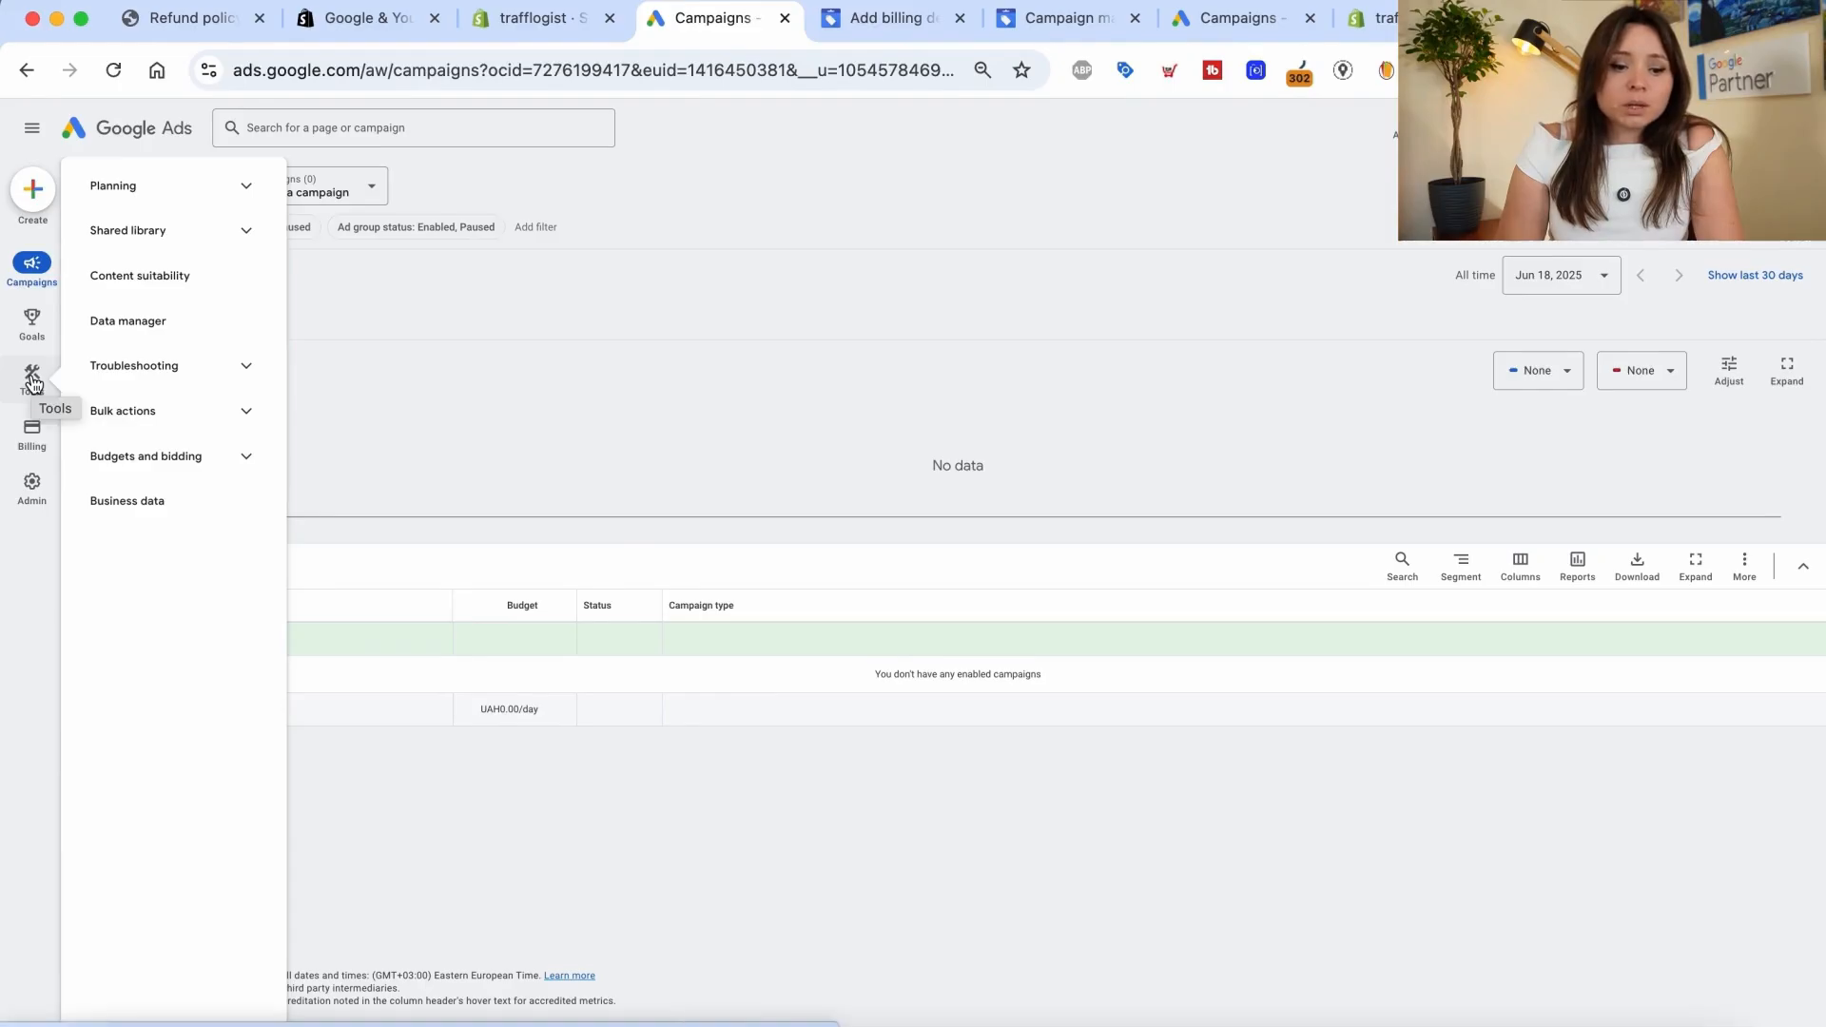
{"action": "mouse_move", "coordinate": [32, 433]}
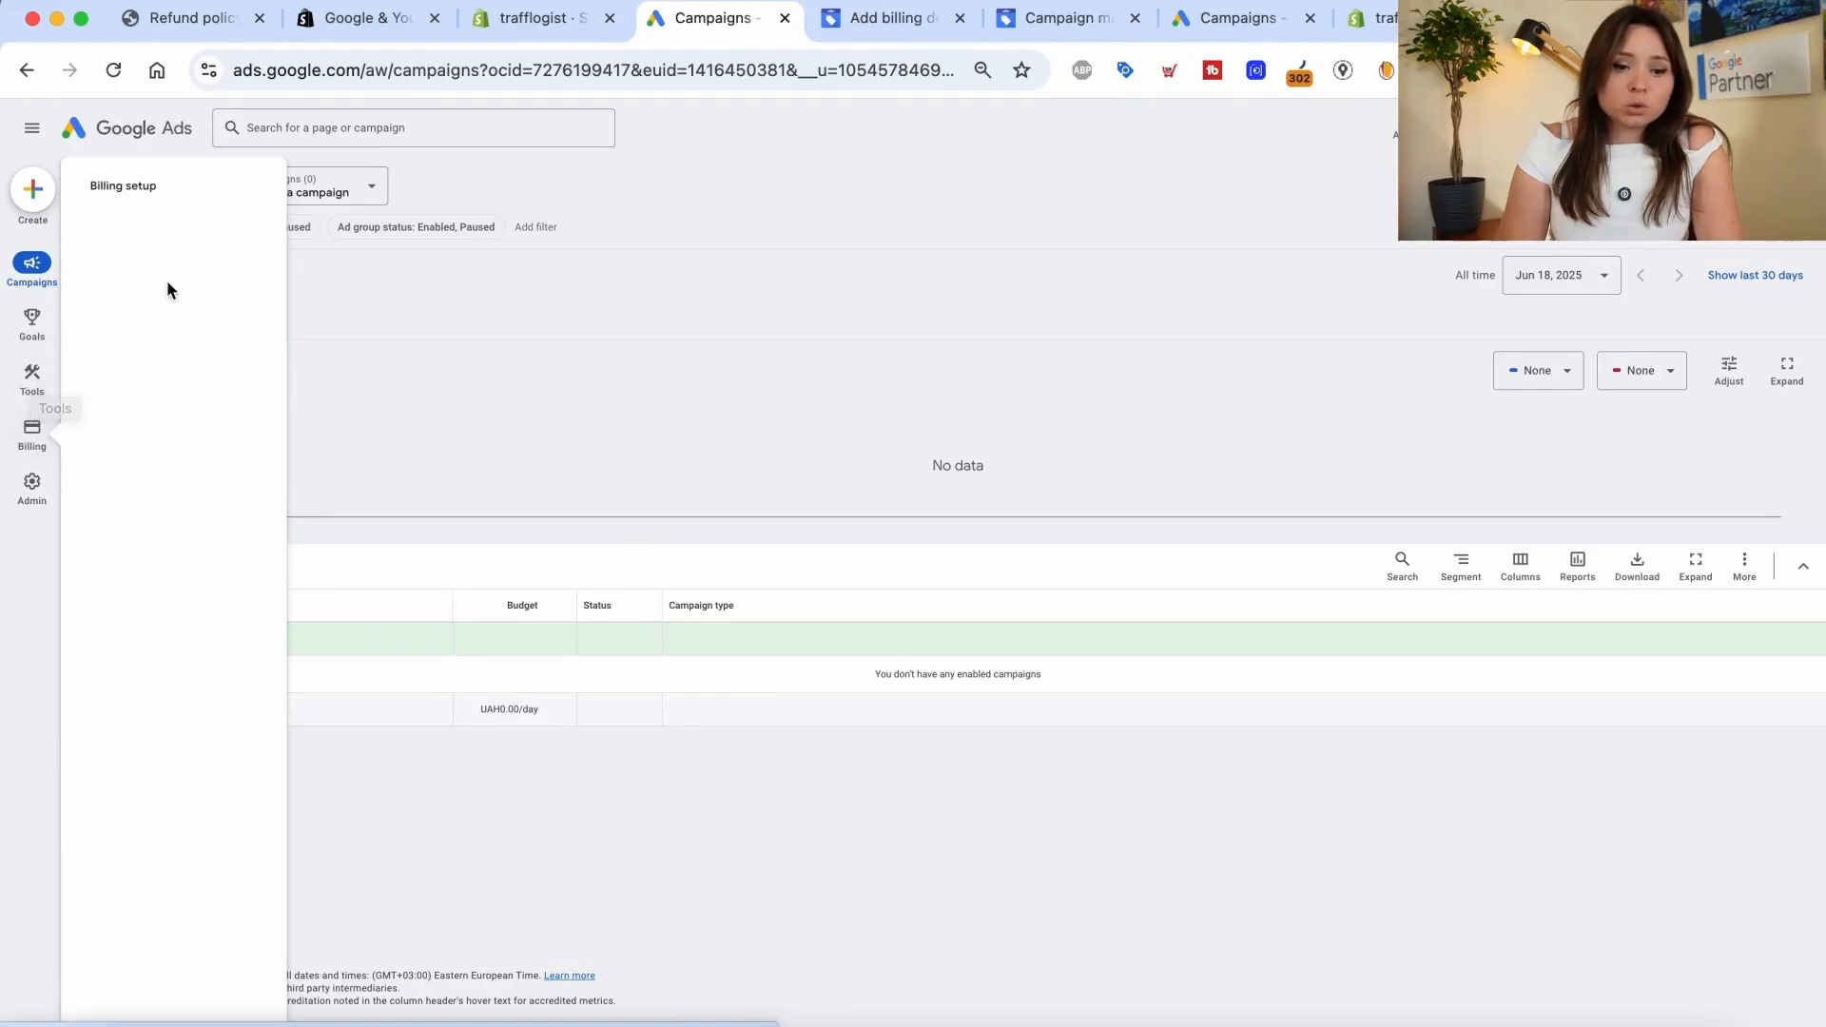
{"action": "left_click", "coordinate": [171, 195]}
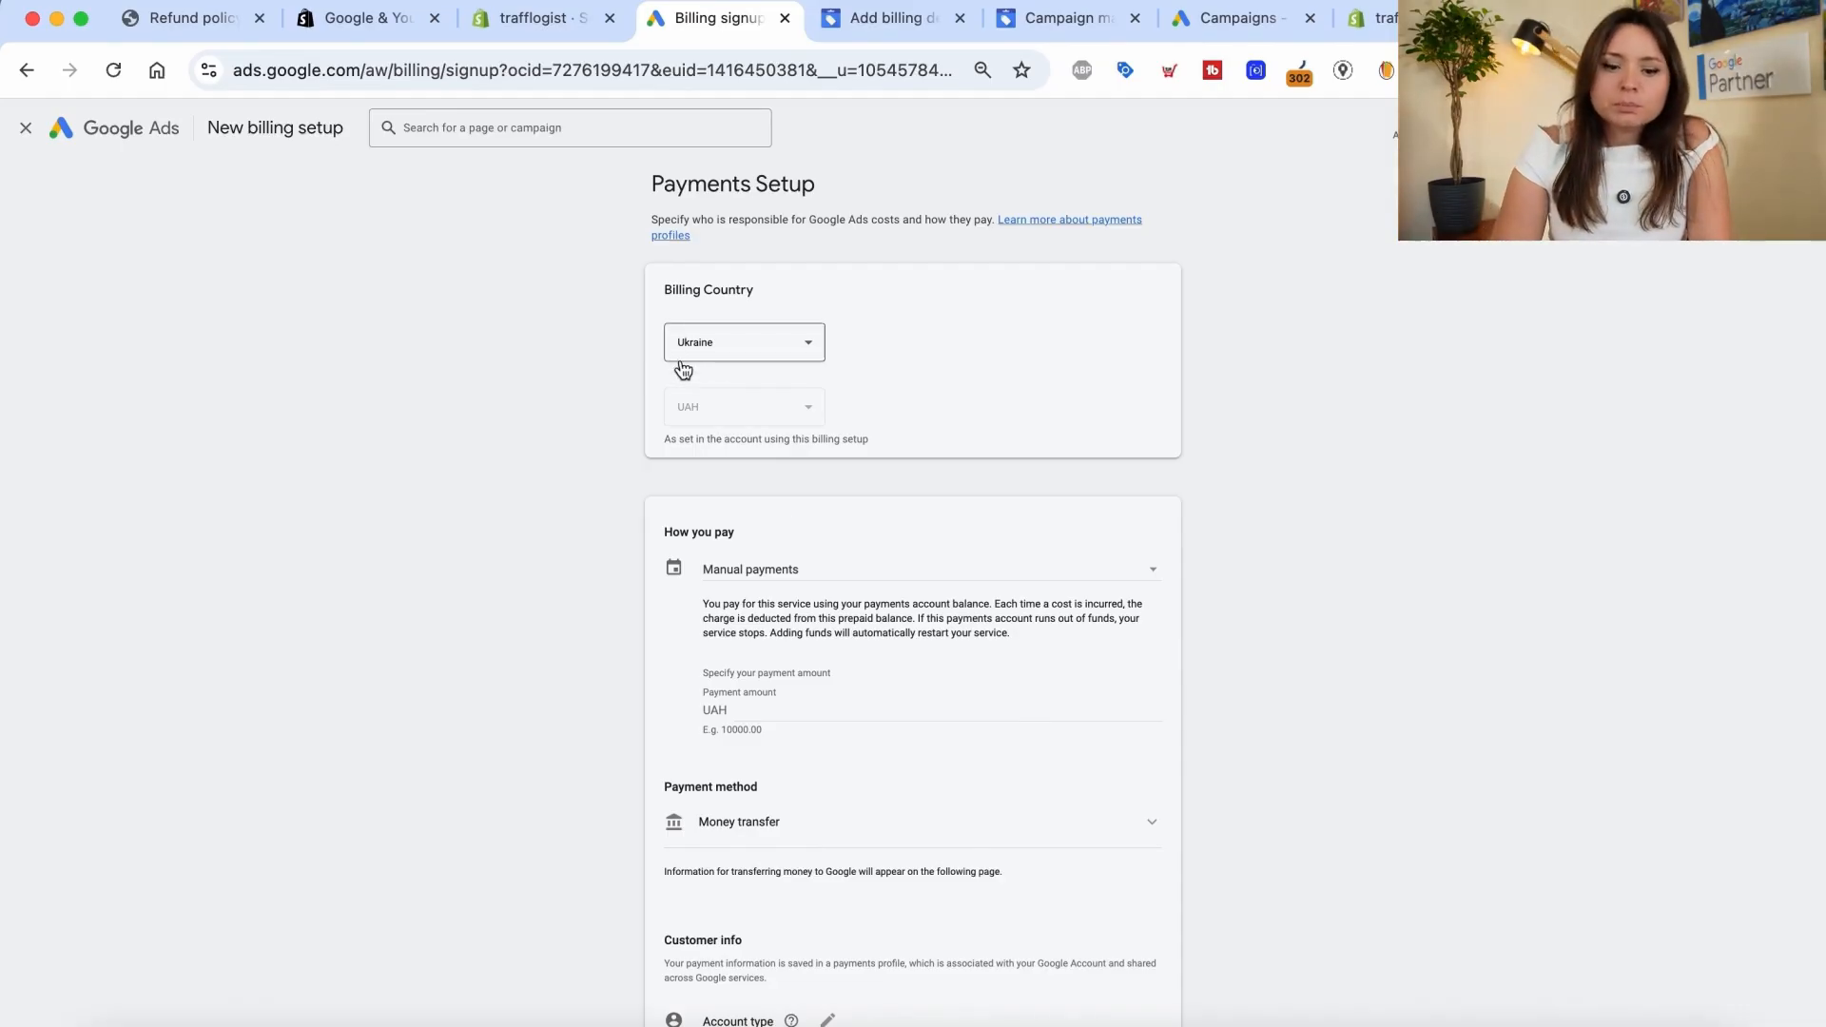
{"action": "scroll", "coordinate": [677, 449], "scroll_direction": "down", "scroll_amount": 2}
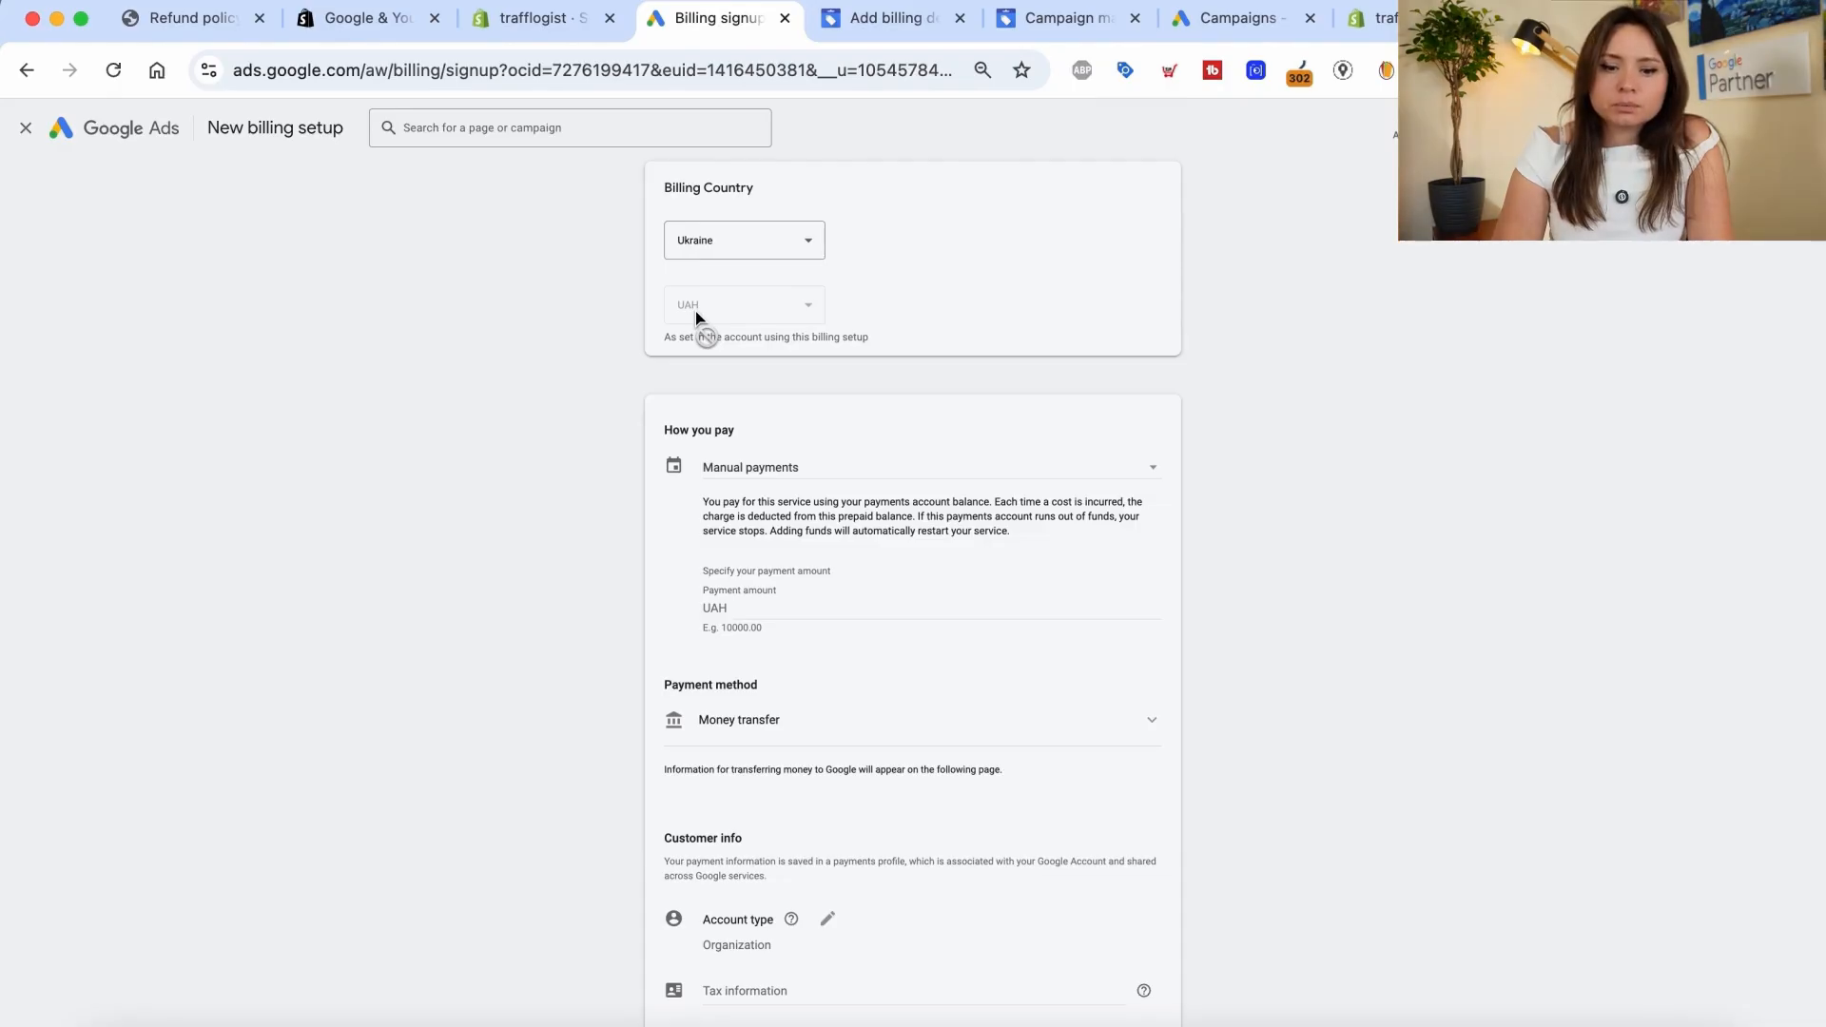
{"action": "left_click_drag", "start_coordinate": [685, 306], "coordinate": [715, 305]}
- Look through the Google & YouTube app's settings in Shopify, and return to the Google Ads billing setup
{"action": "left_click", "coordinate": [563, 21]}
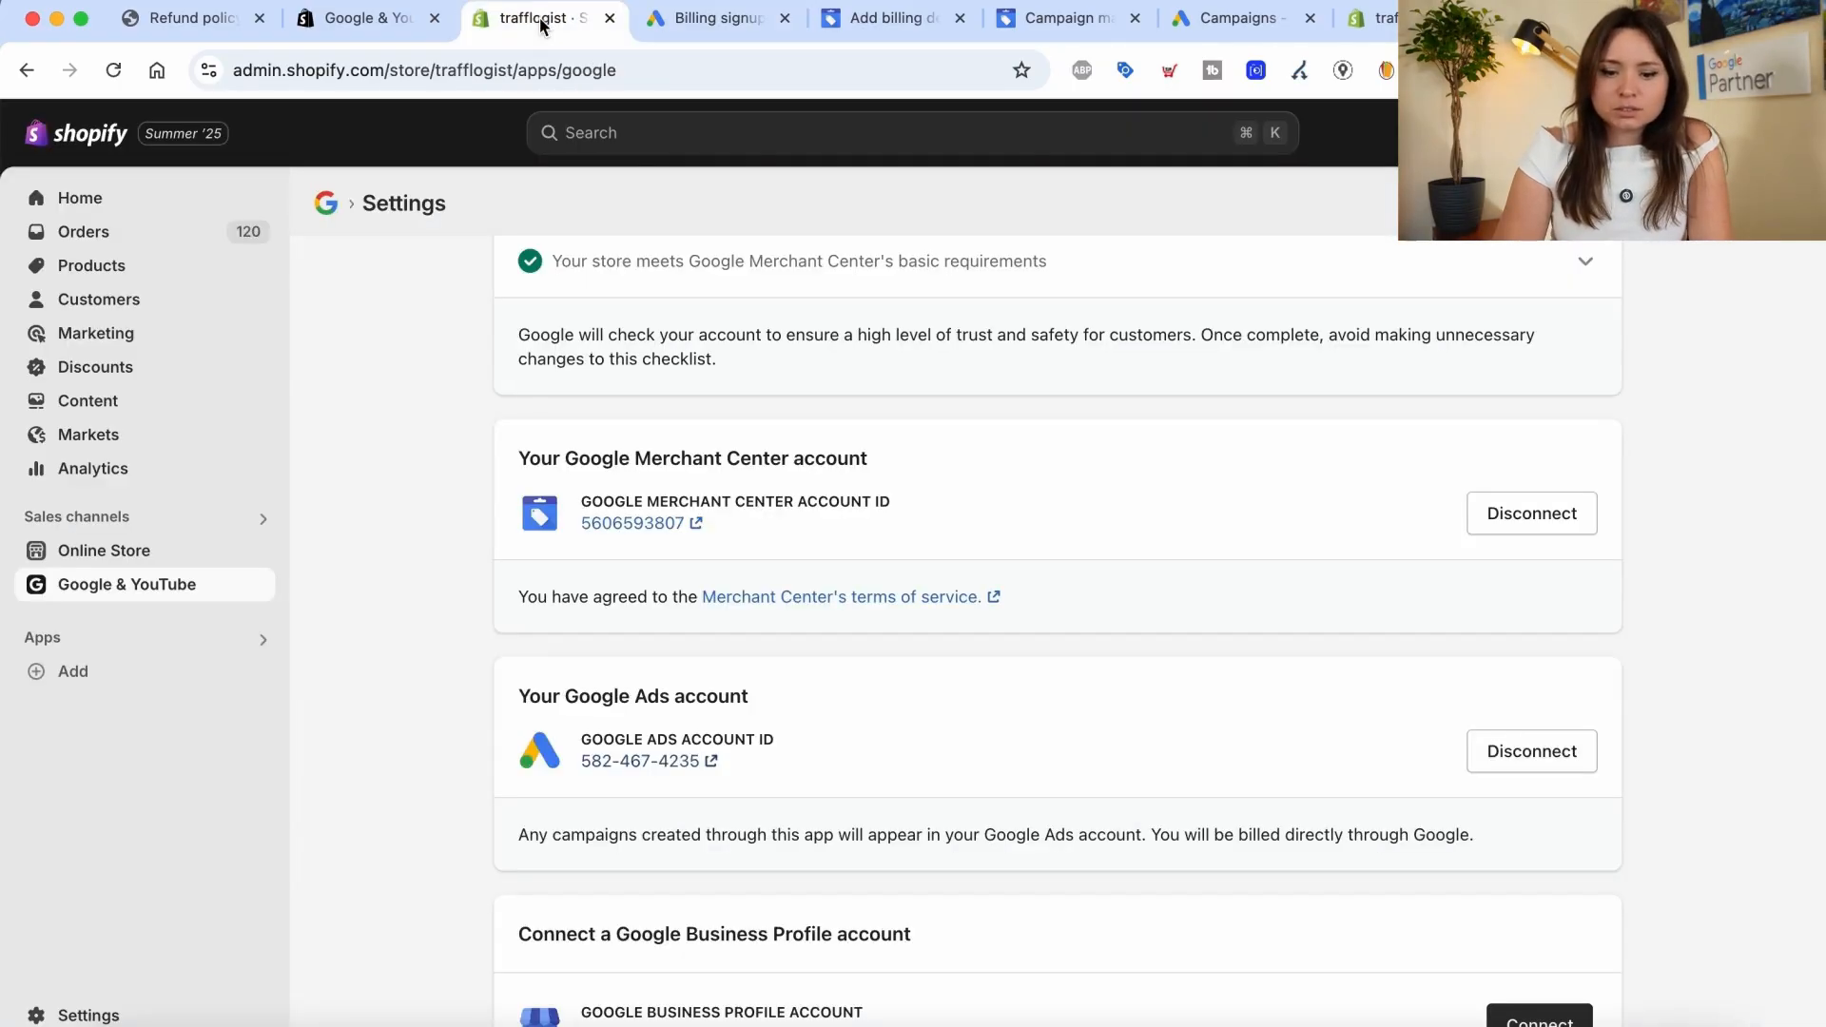
{"action": "scroll", "coordinate": [469, 815], "scroll_direction": "down", "scroll_amount": 5}
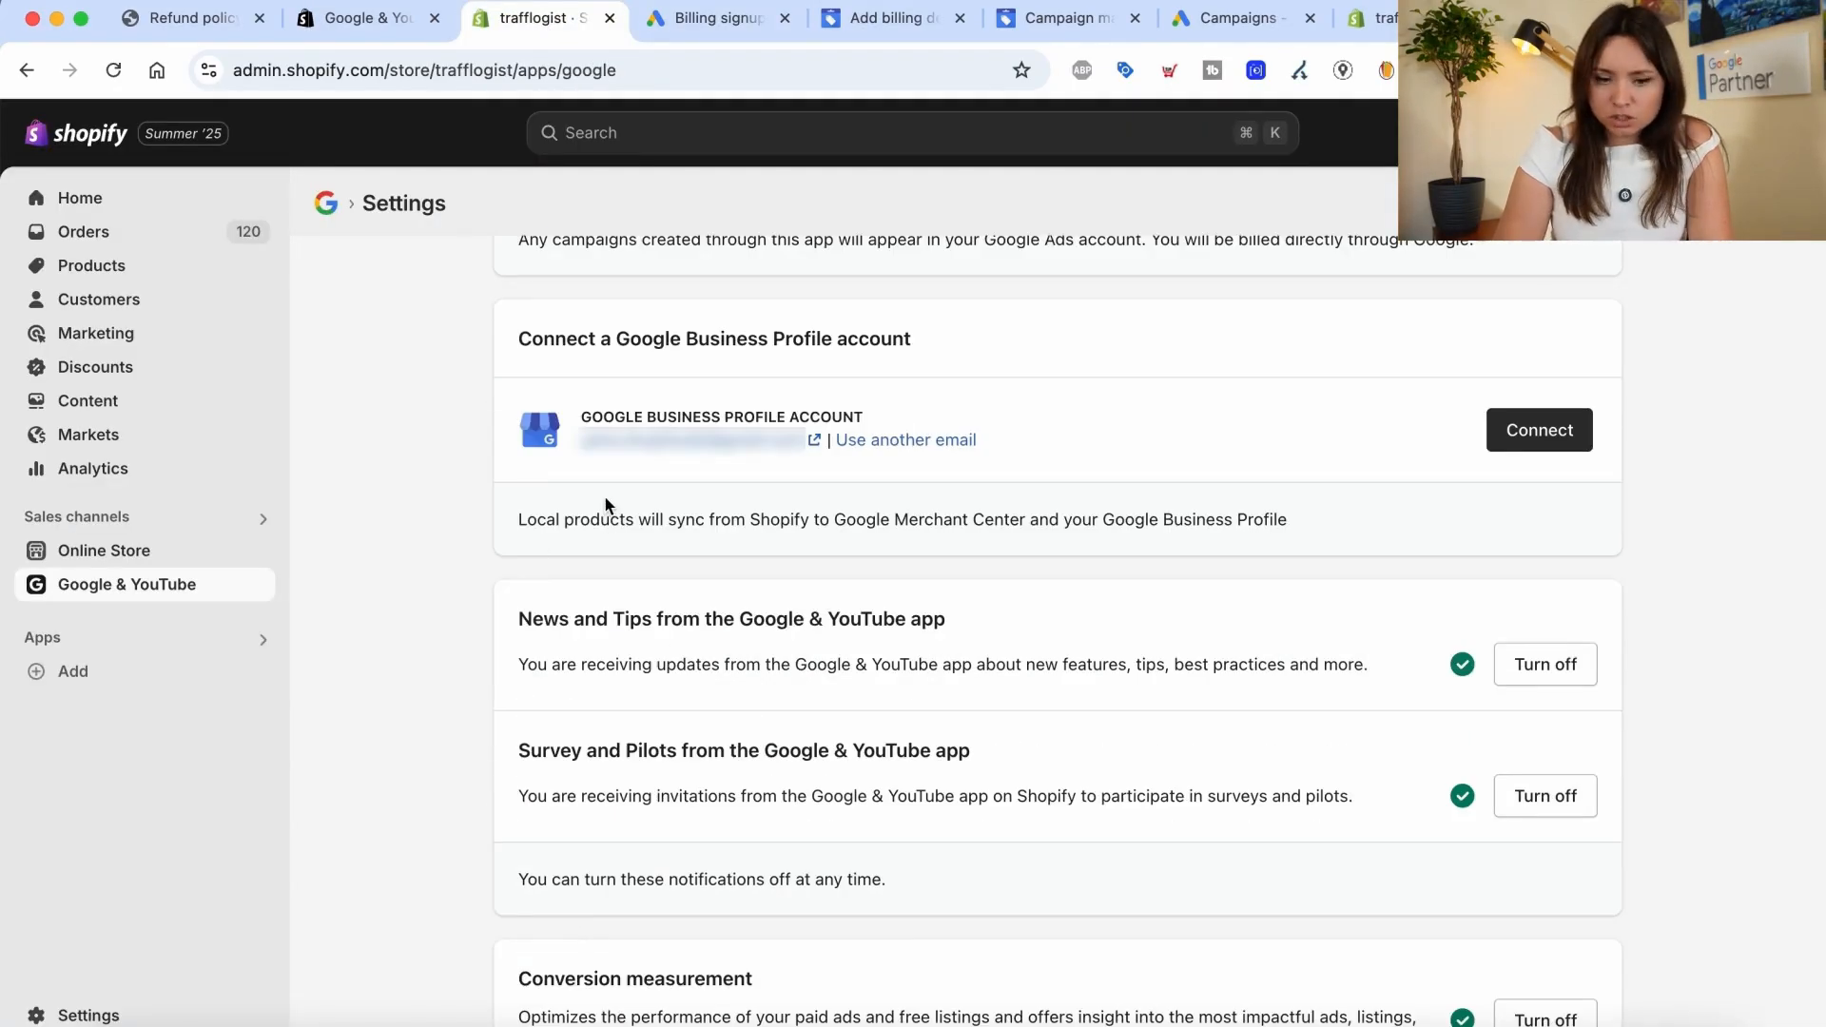
{"action": "scroll", "coordinate": [493, 660], "scroll_direction": "up", "scroll_amount": 10}
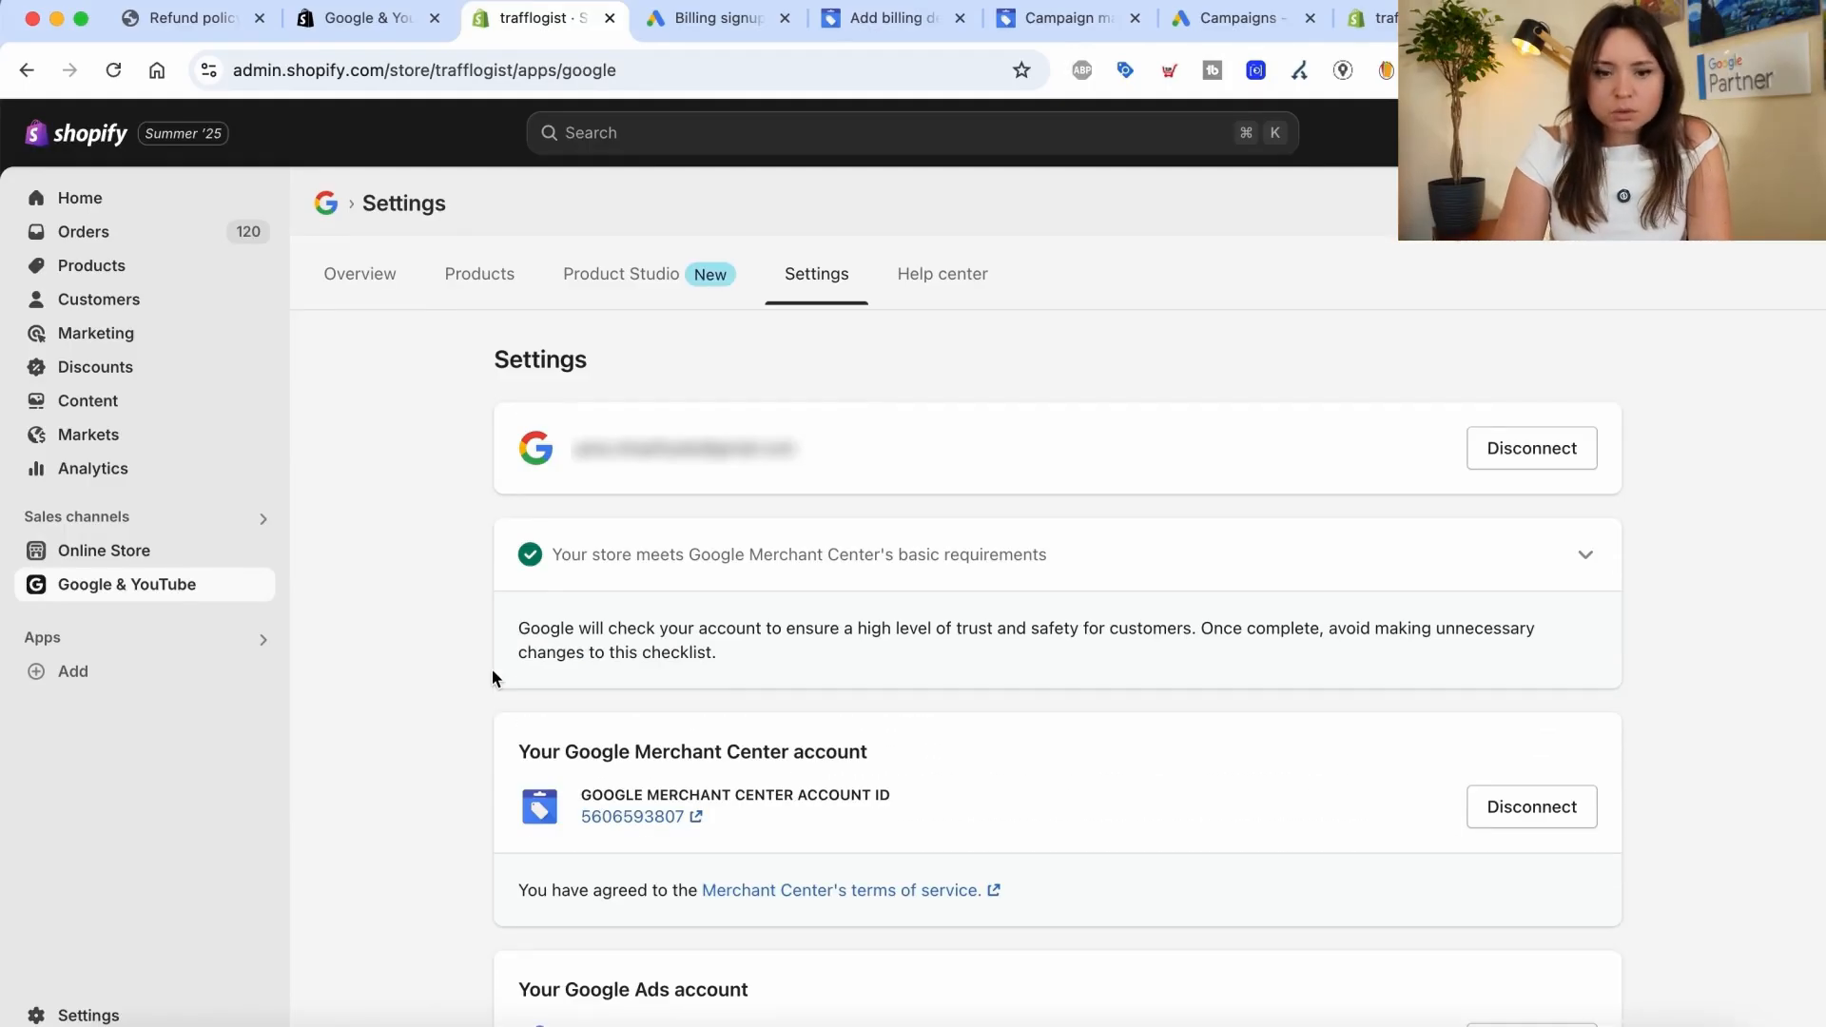
{"action": "left_click", "coordinate": [711, 32]}
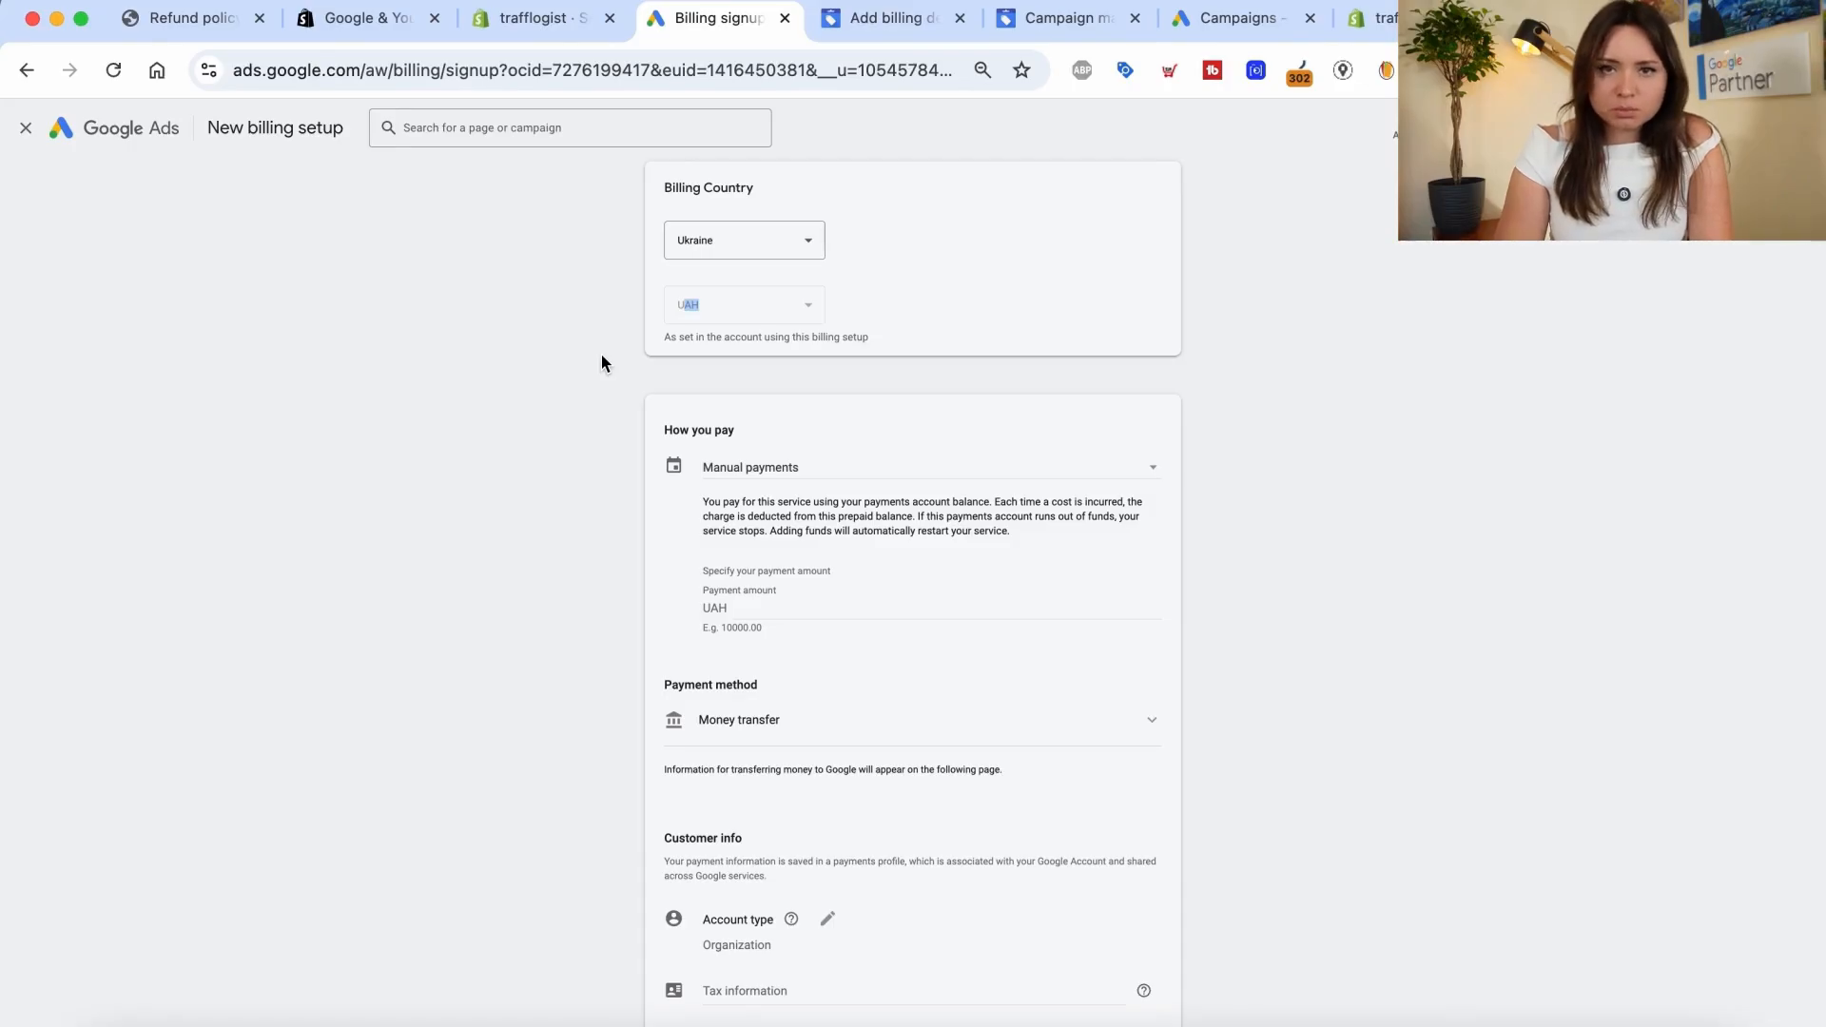
- Review the billing country and currency fields in the new billing setup
{"action": "left_click", "coordinate": [613, 383]}
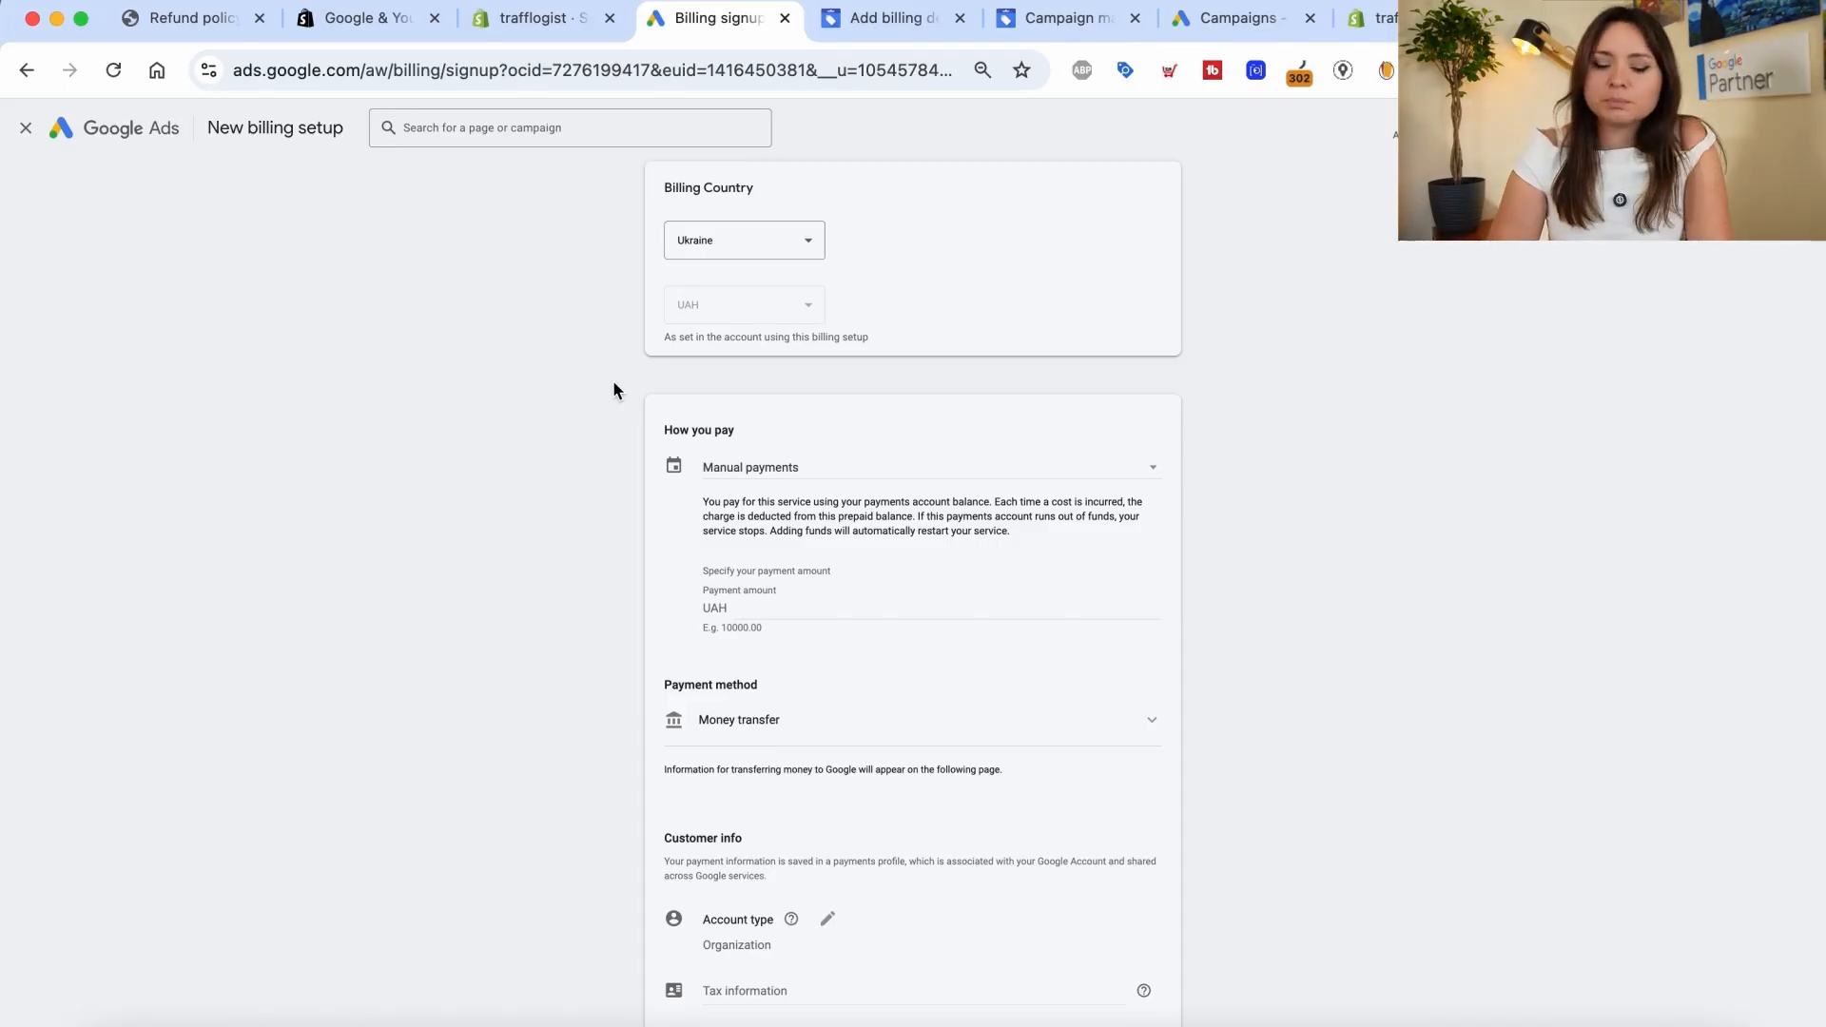
{"action": "left_click_drag", "start_coordinate": [672, 240], "coordinate": [756, 343]}
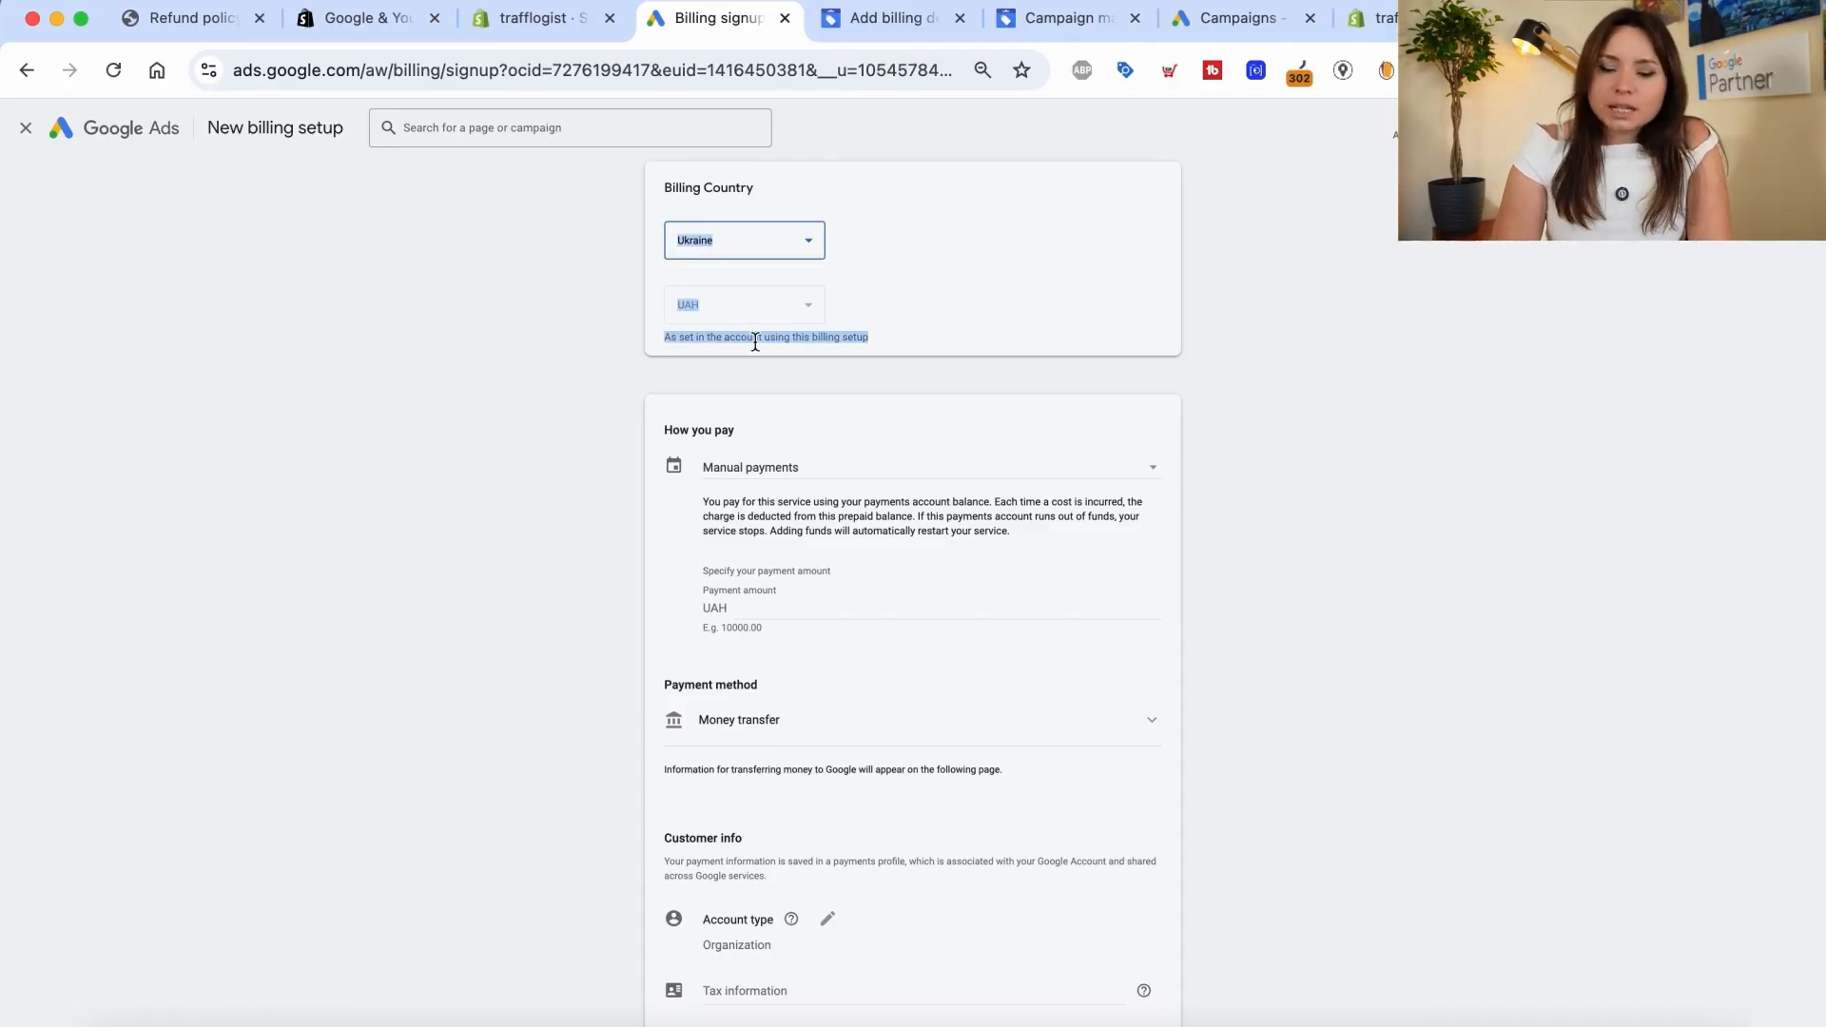
{"action": "left_click", "coordinate": [557, 378]}
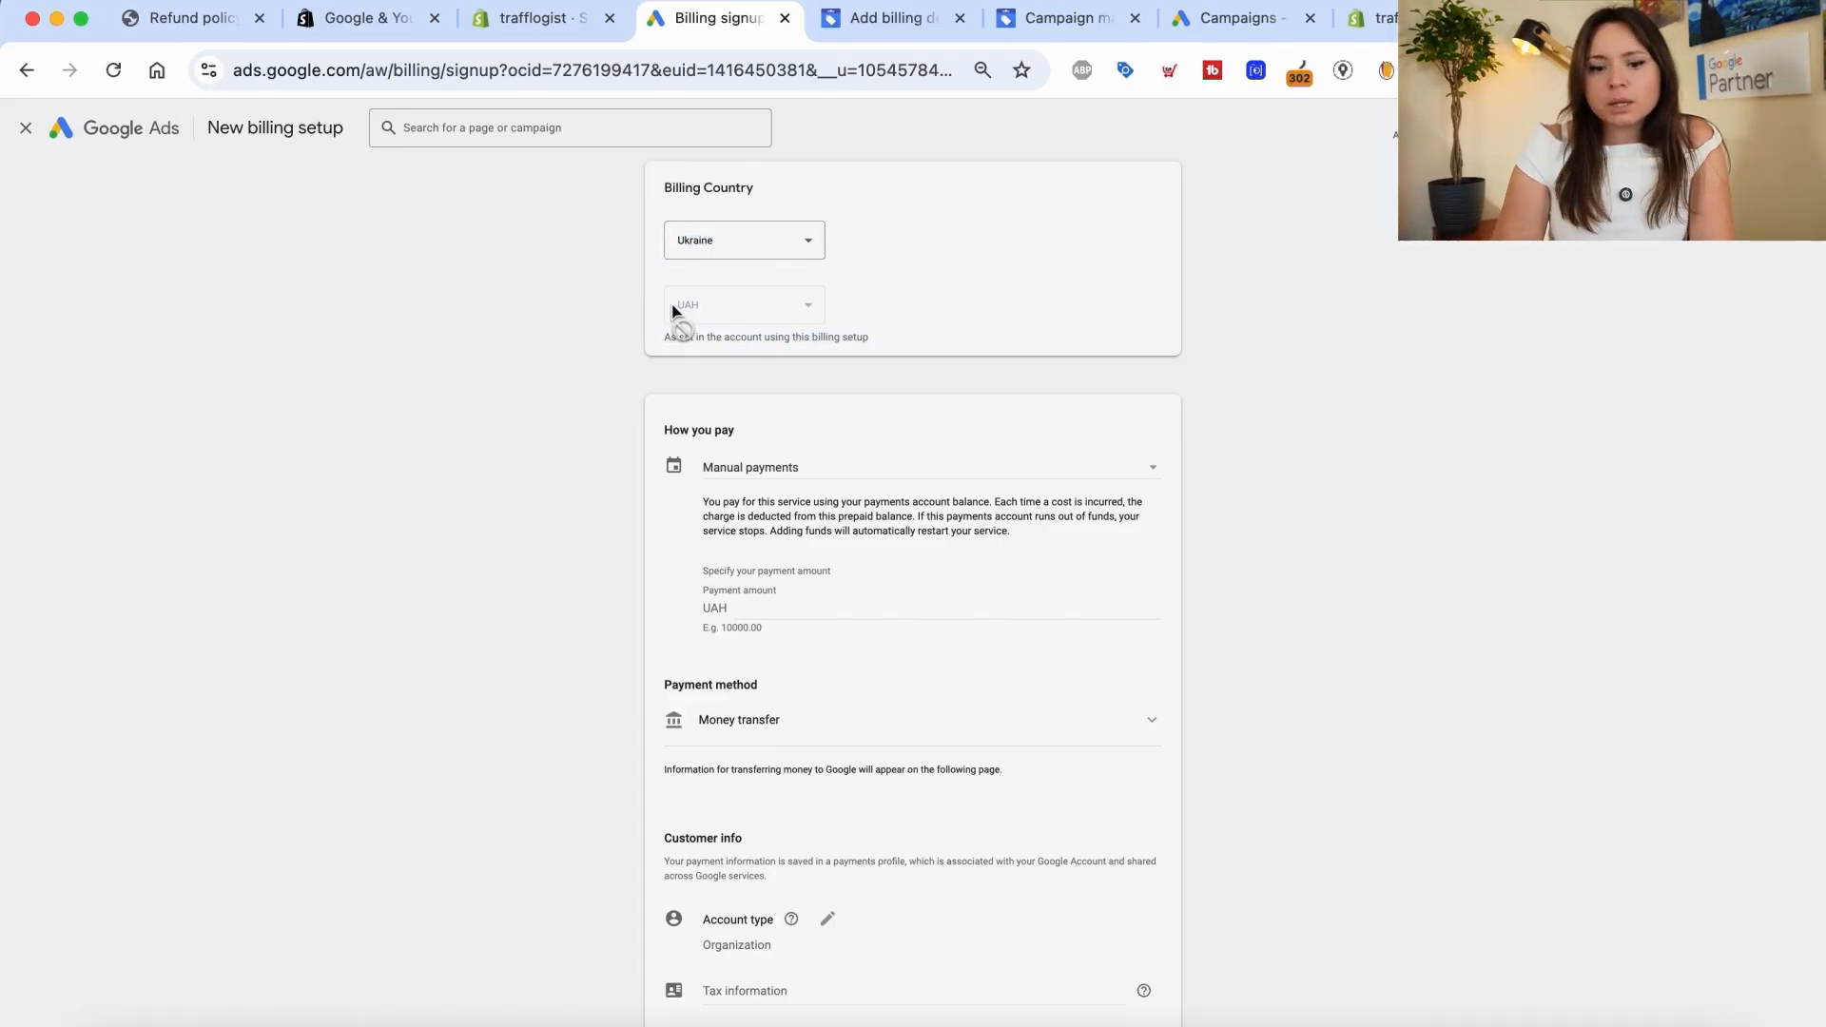
{"action": "left_click", "coordinate": [573, 369]}
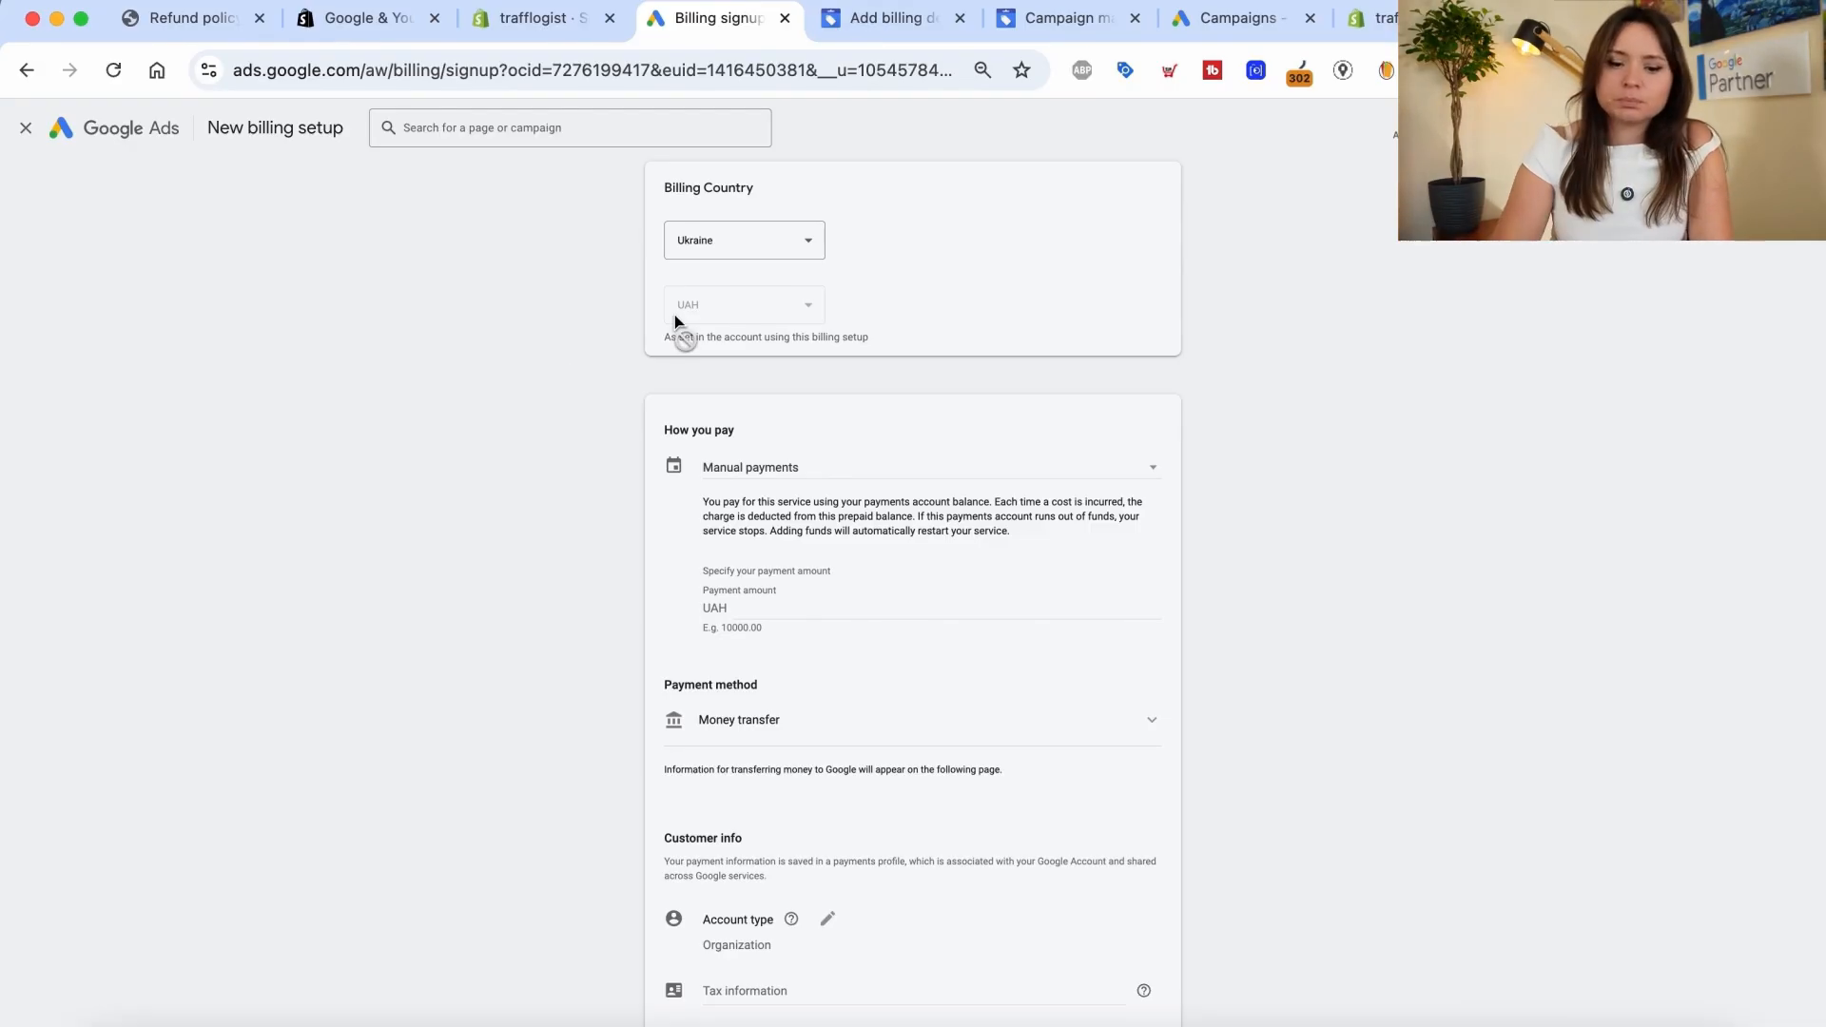
- Compare the manual and automatic payment options and set how to pay to Automatic payments
{"action": "scroll", "coordinate": [648, 539], "scroll_direction": "down", "scroll_amount": 1}
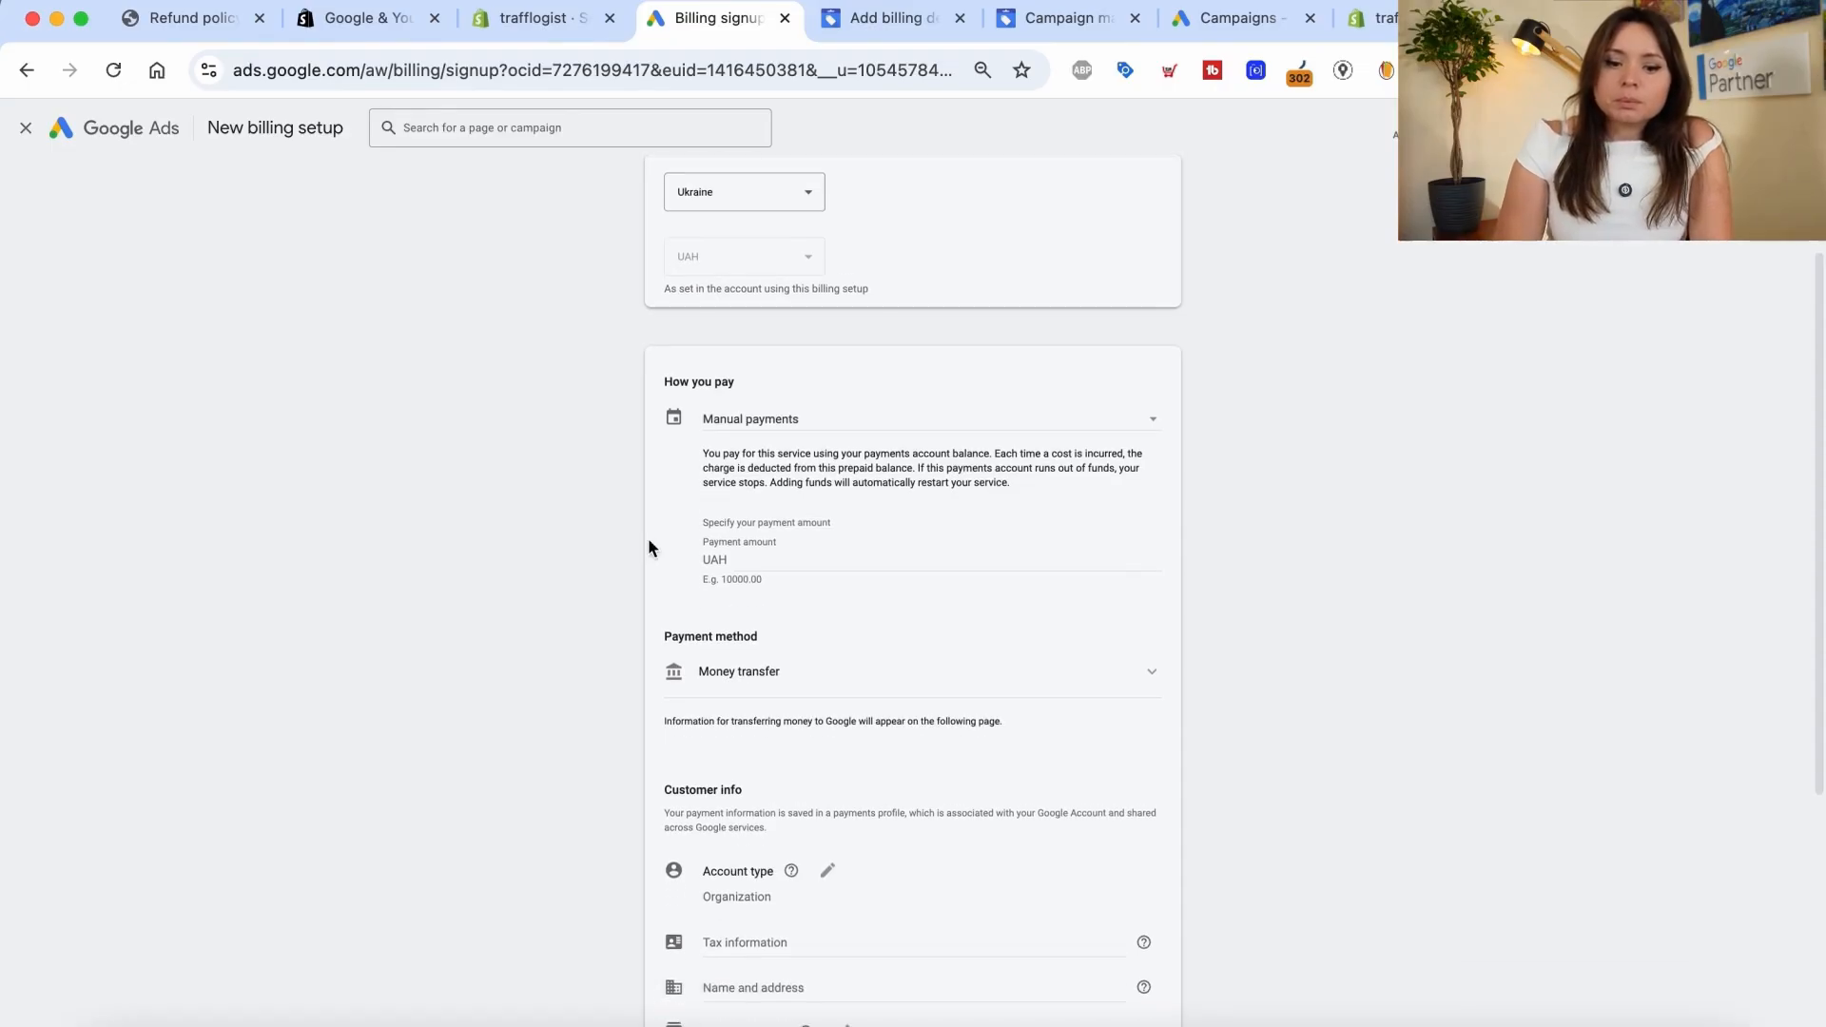
{"action": "left_click", "coordinate": [735, 420]}
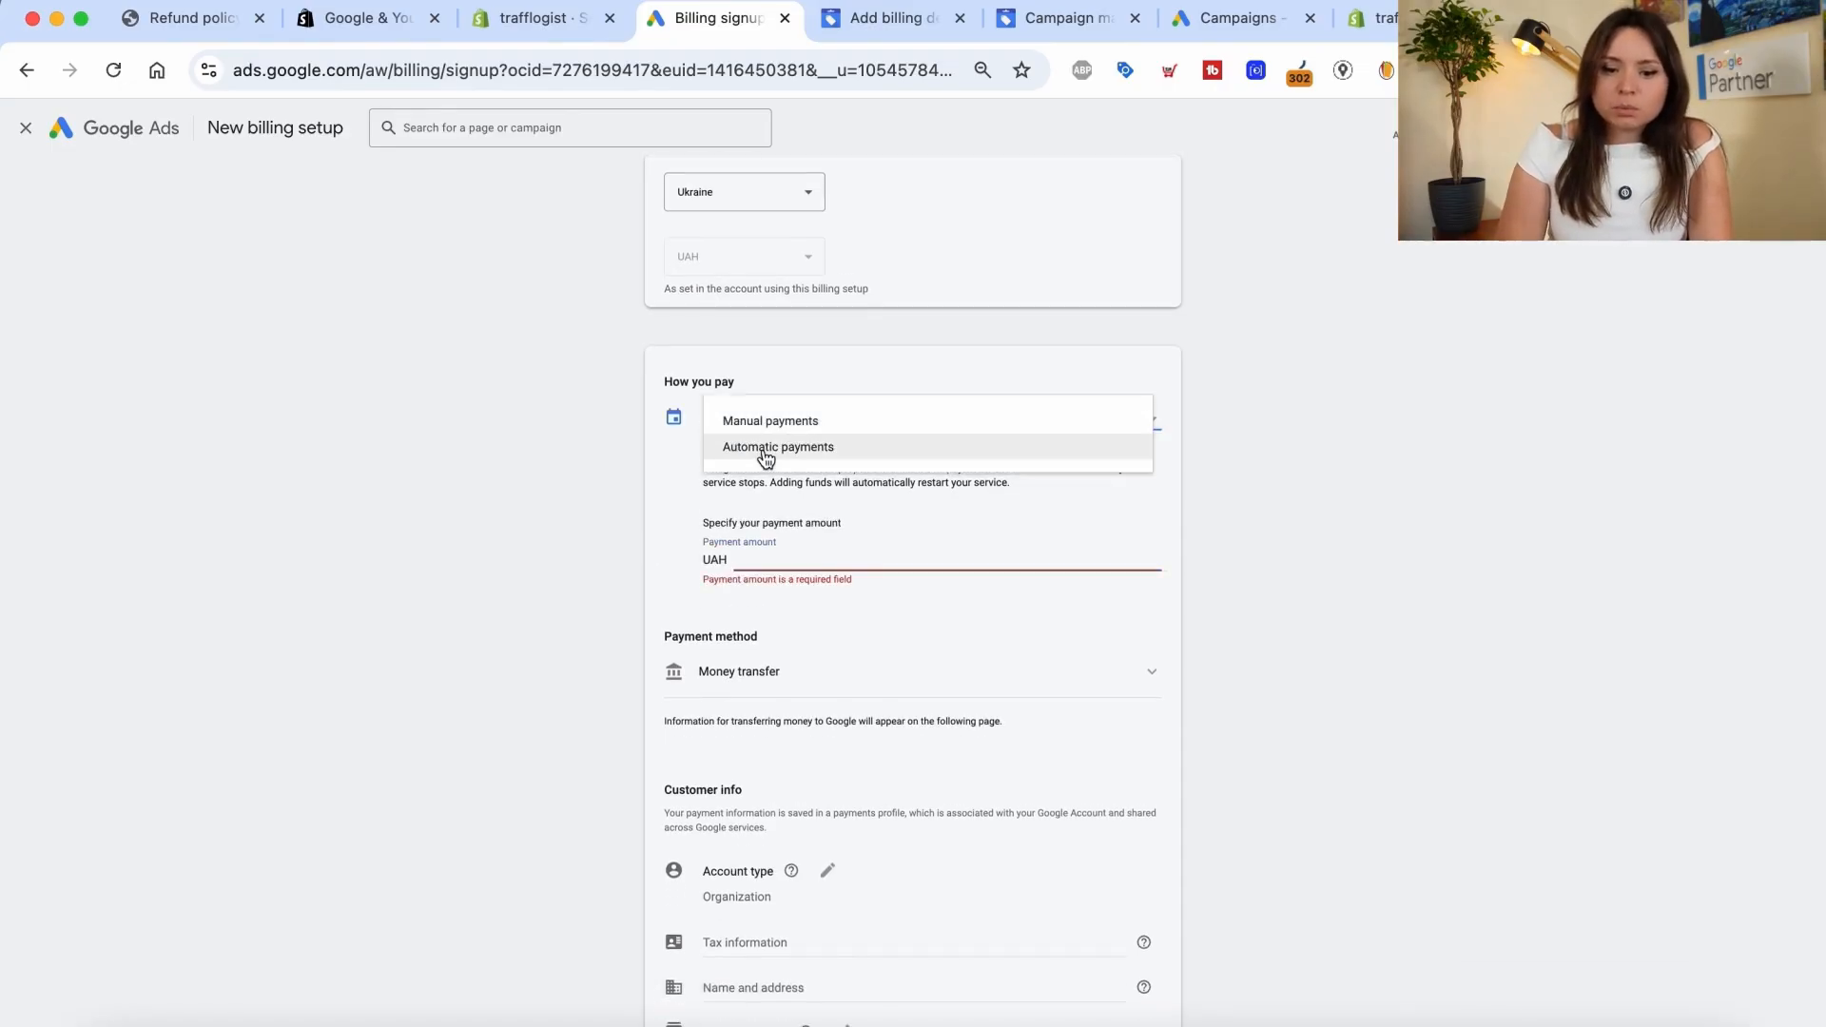
{"action": "left_click", "coordinate": [790, 424]}
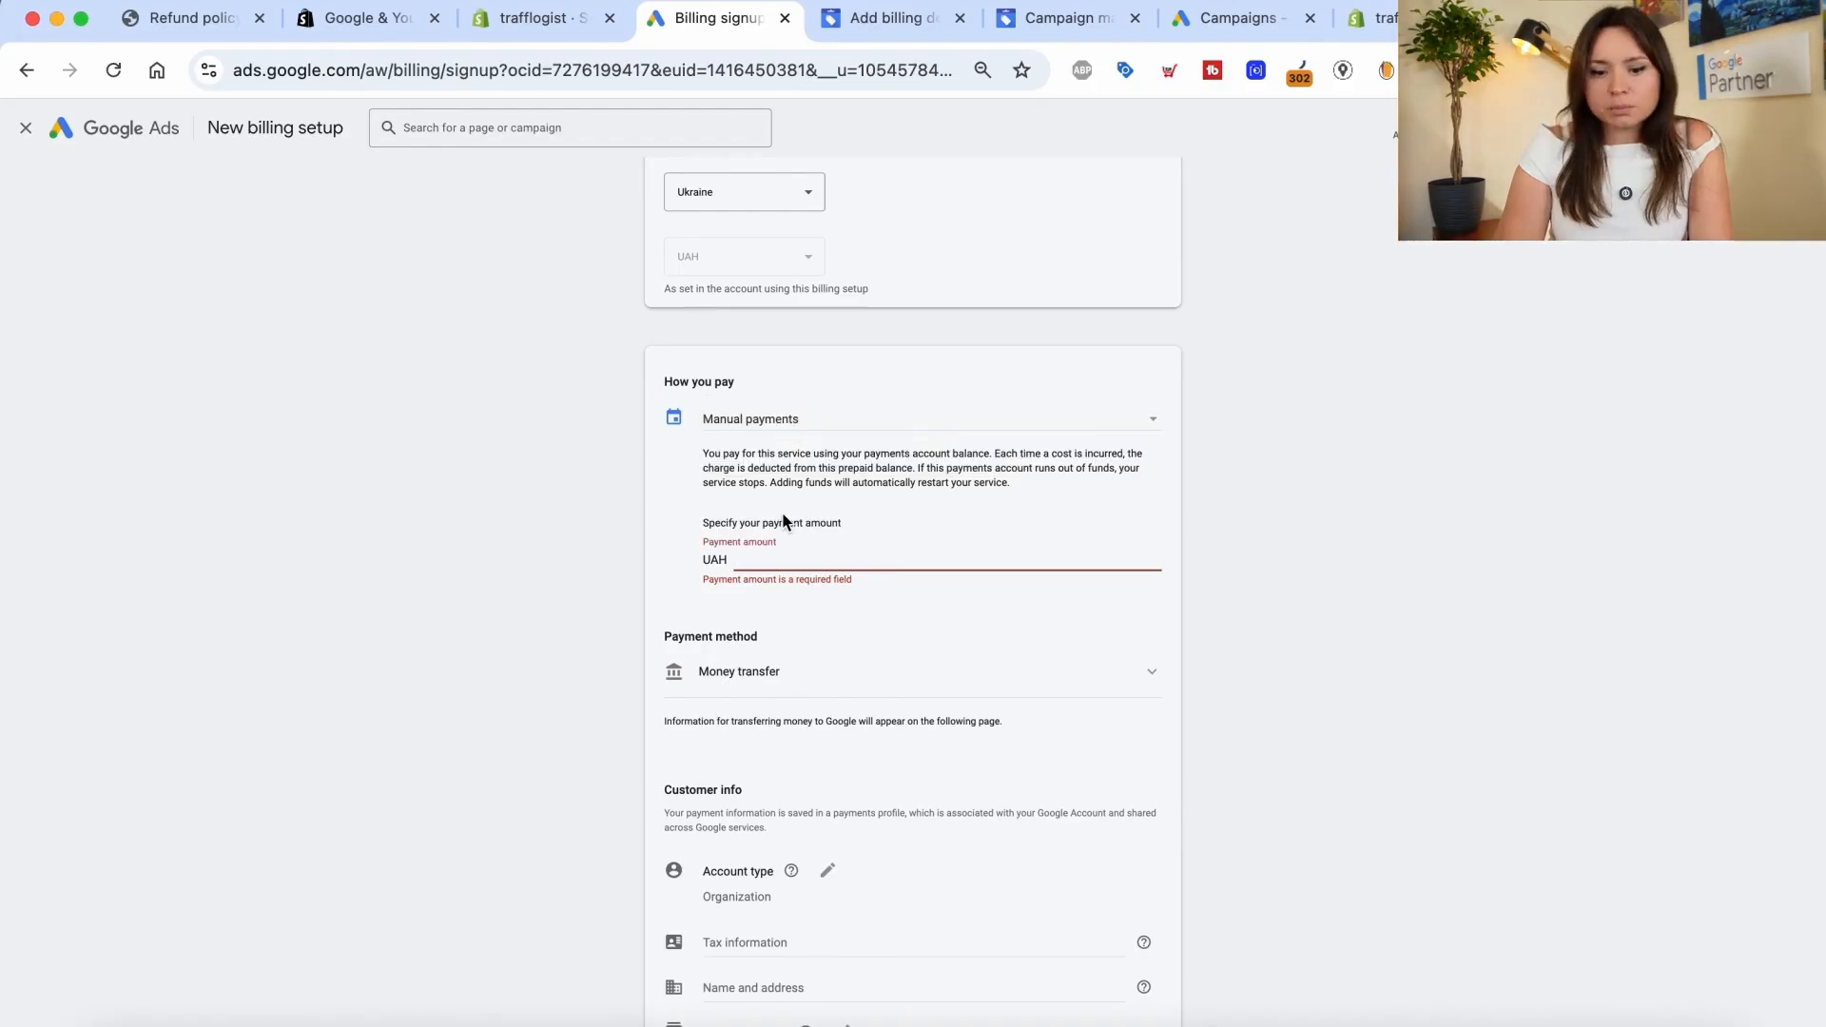
{"action": "scroll", "coordinate": [785, 522], "scroll_direction": "down", "scroll_amount": 1}
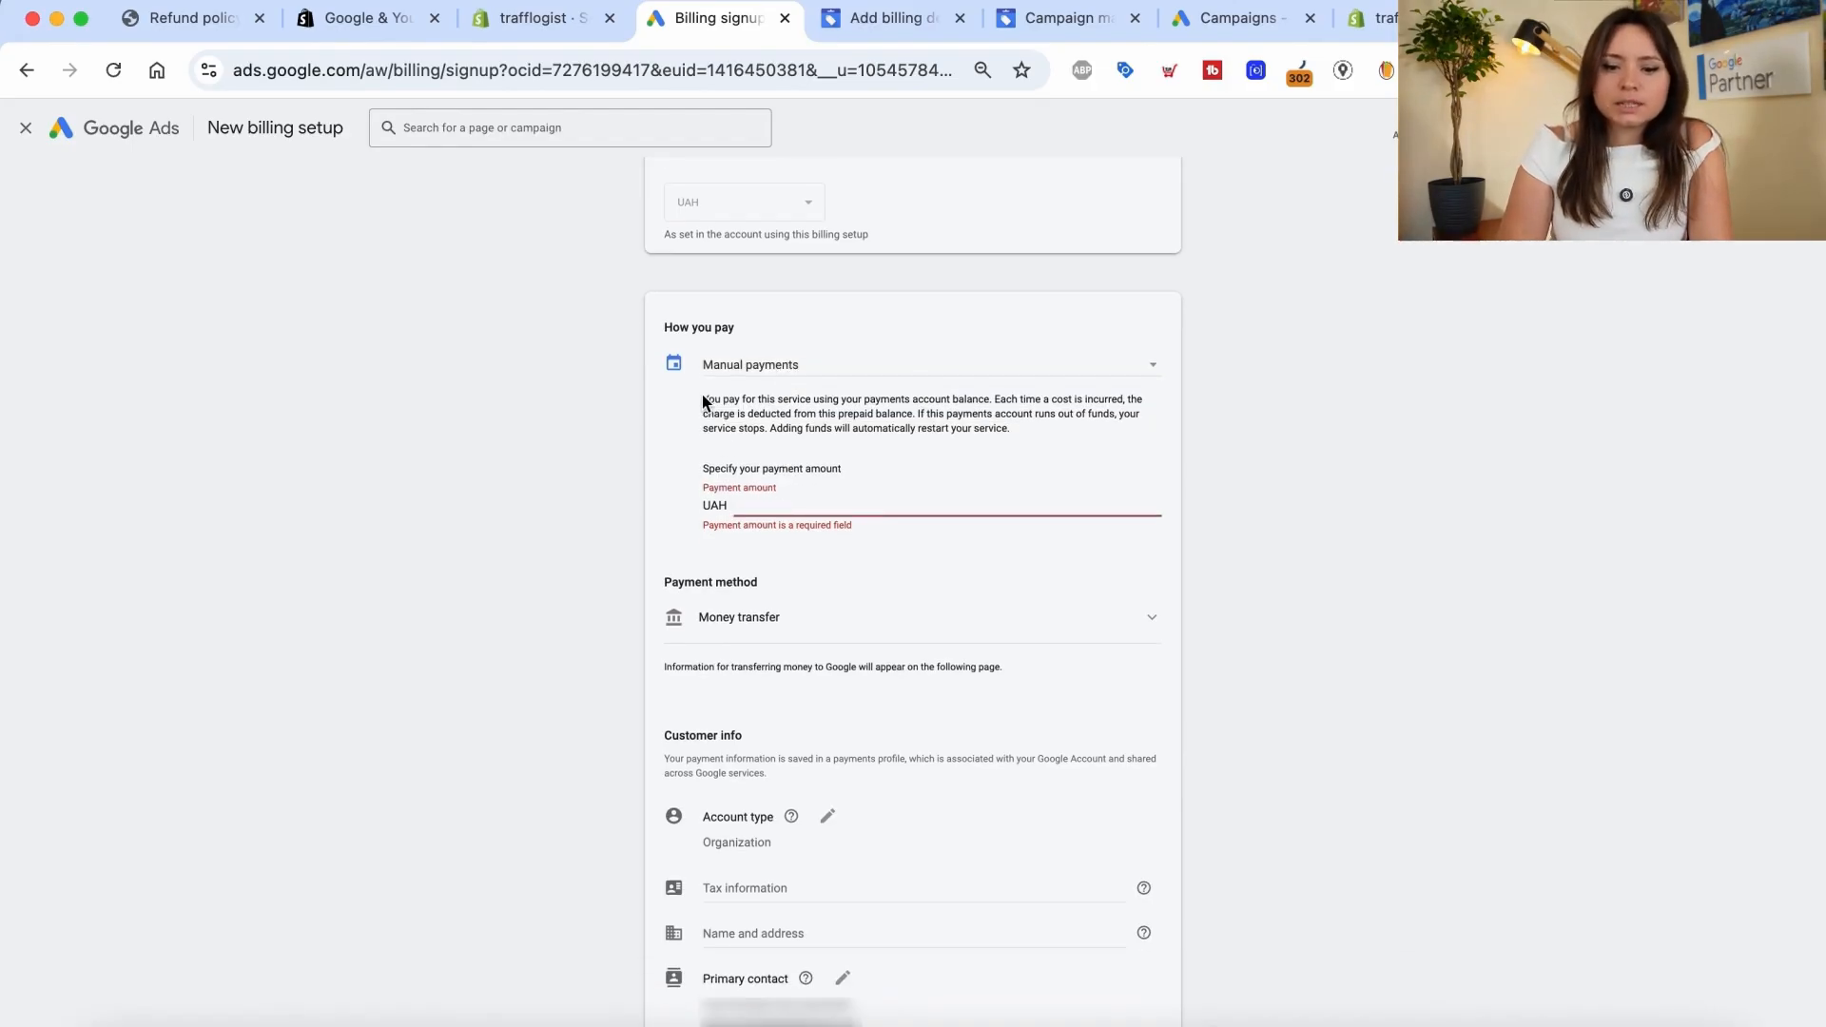
{"action": "left_click", "coordinate": [766, 374]}
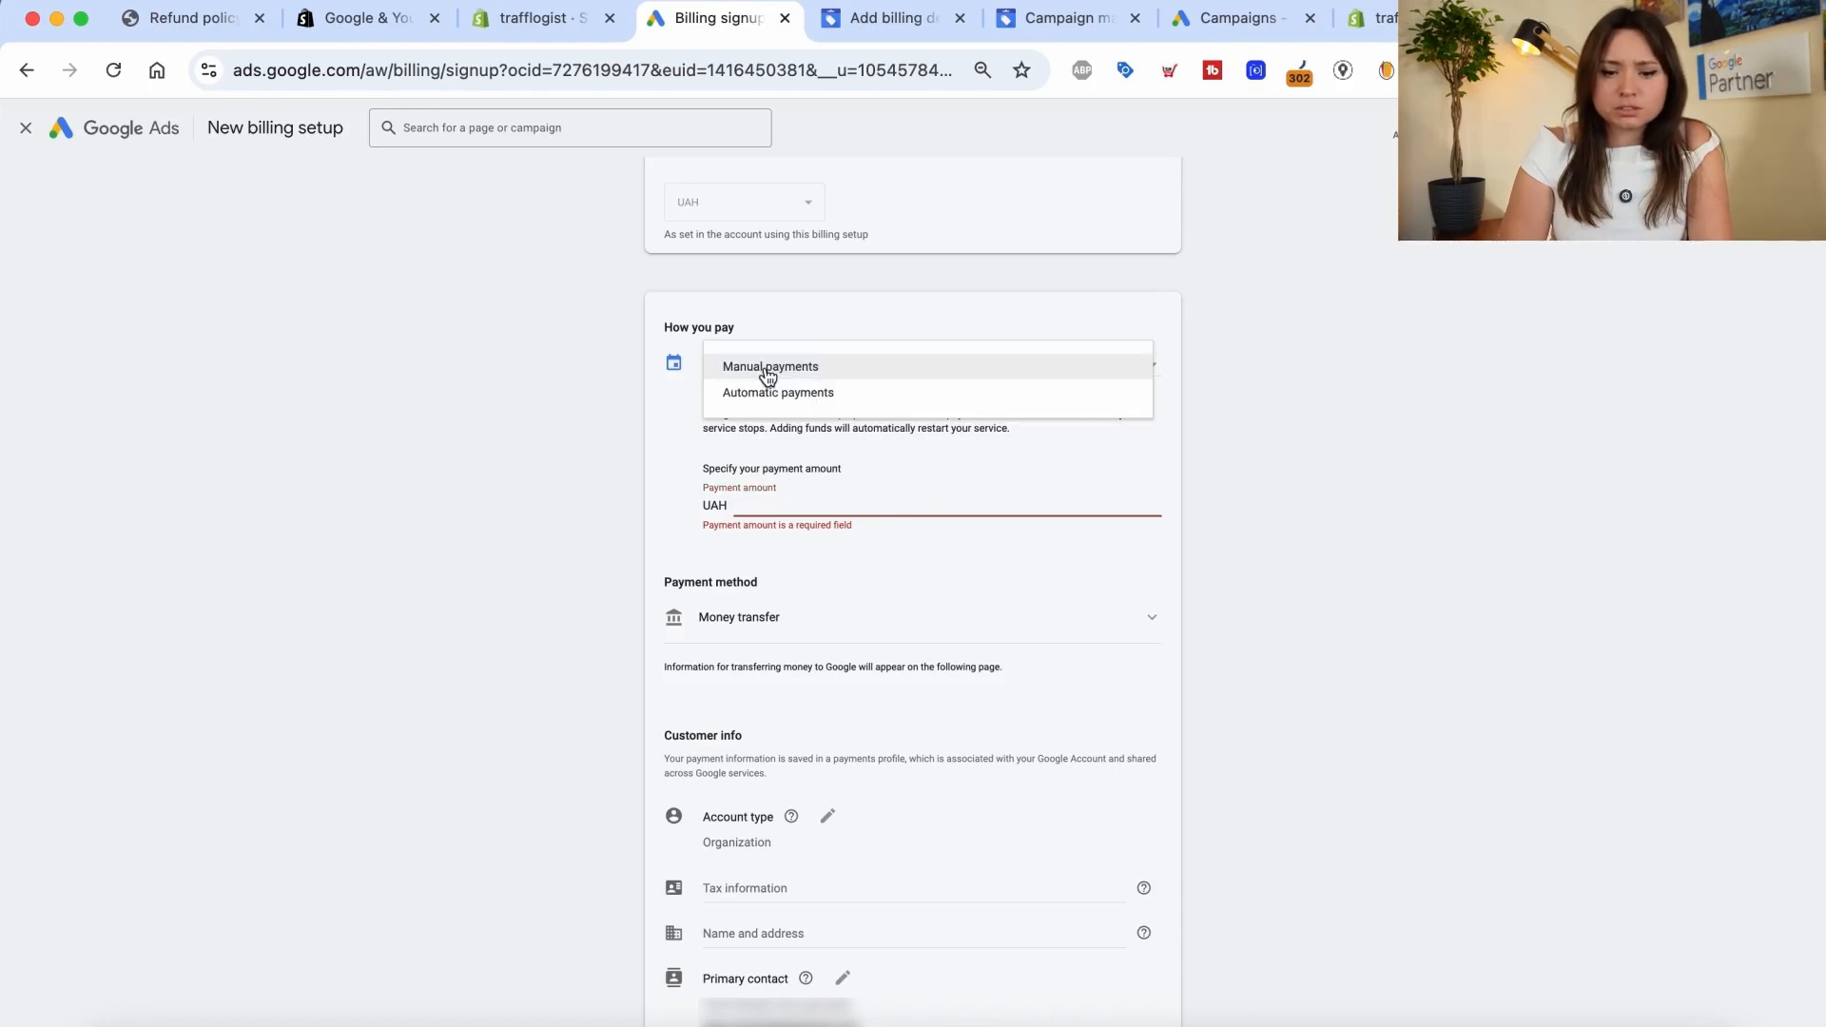
{"action": "left_click", "coordinate": [761, 398]}
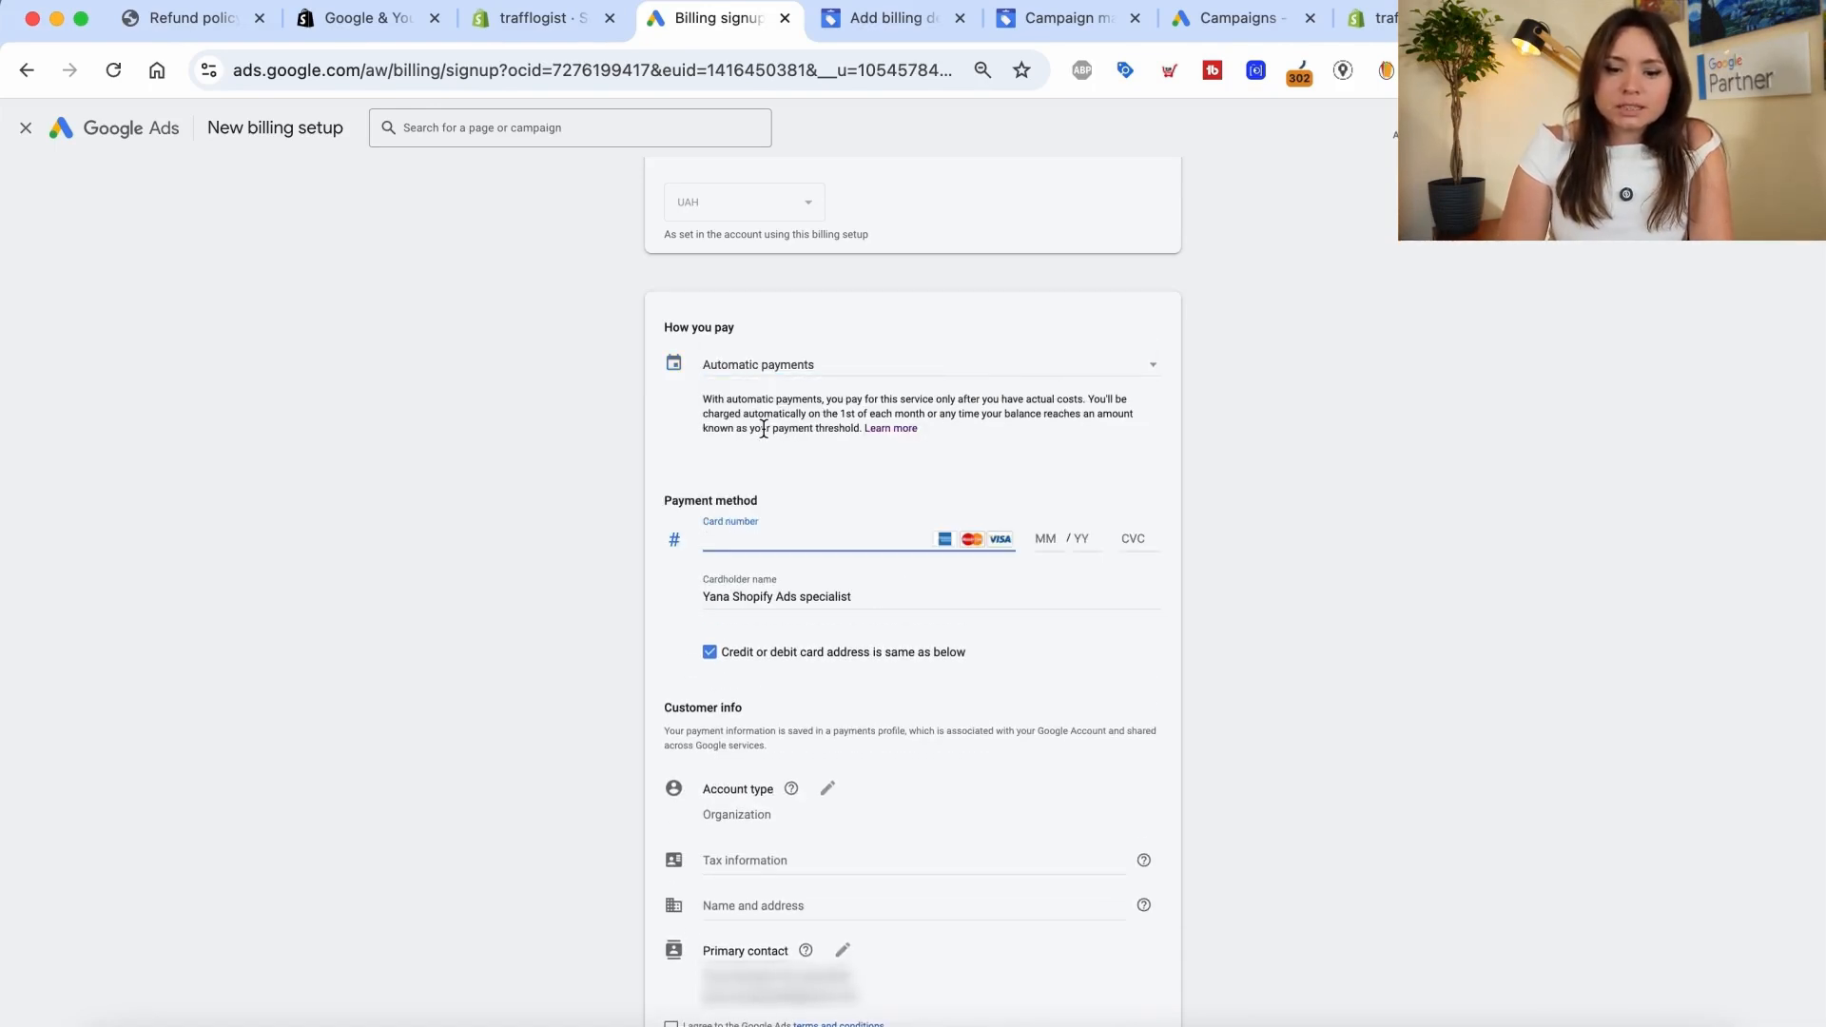
- Open the help article on automatic payments, show its information for the United States and read the available payment settings
{"action": "left_click", "coordinate": [894, 429]}
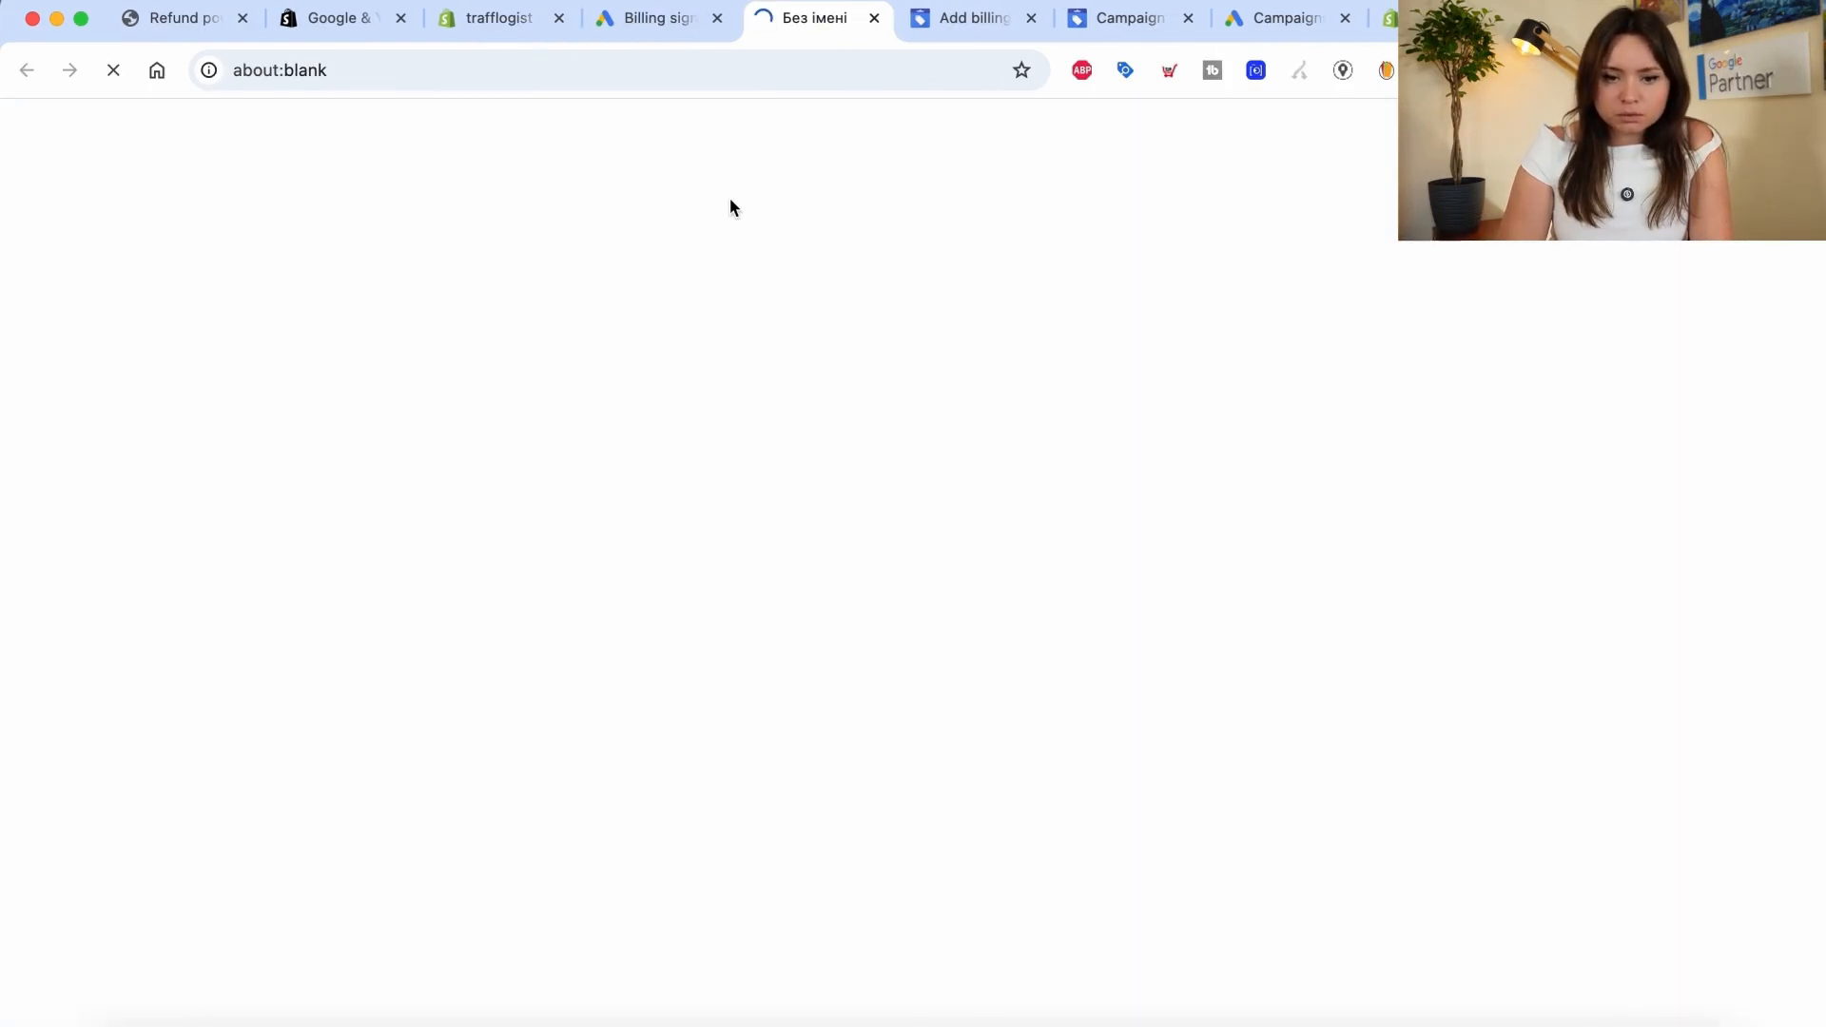
{"action": "scroll", "coordinate": [607, 502], "scroll_direction": "down", "scroll_amount": 3}
{"action": "left_click", "coordinate": [1080, 344]}
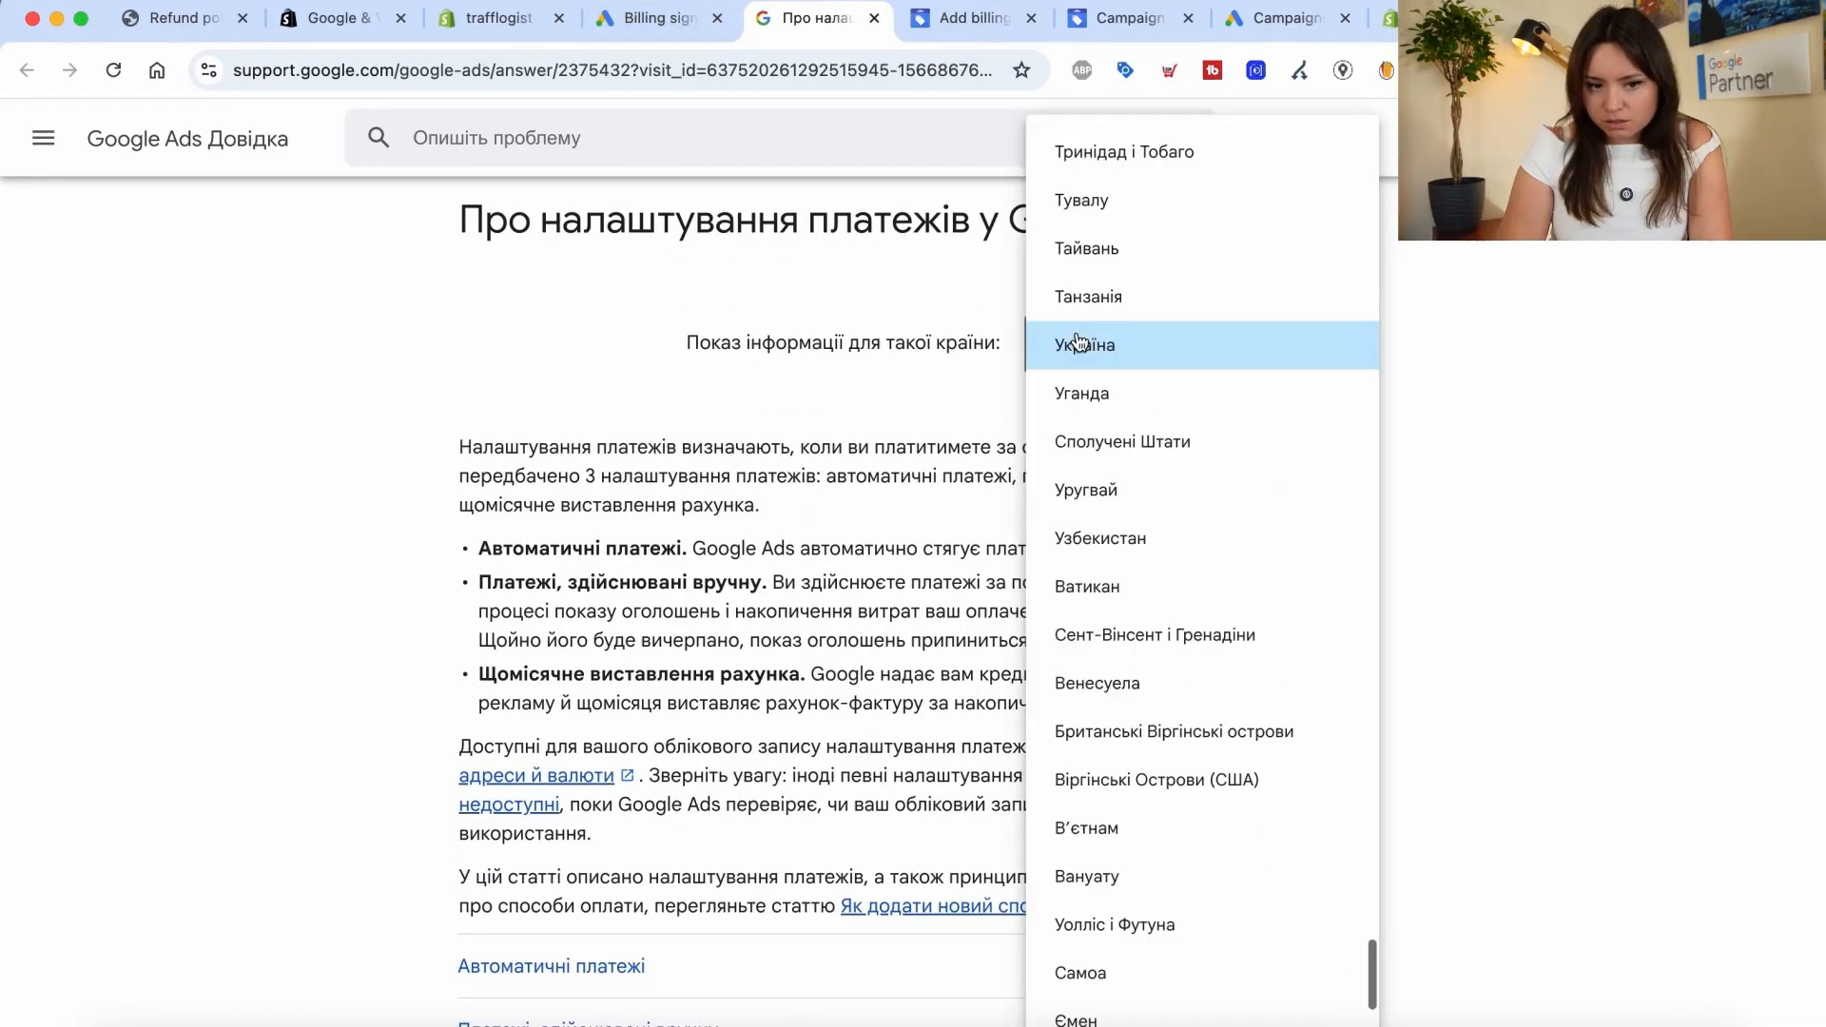
{"action": "left_click", "coordinate": [1099, 443]}
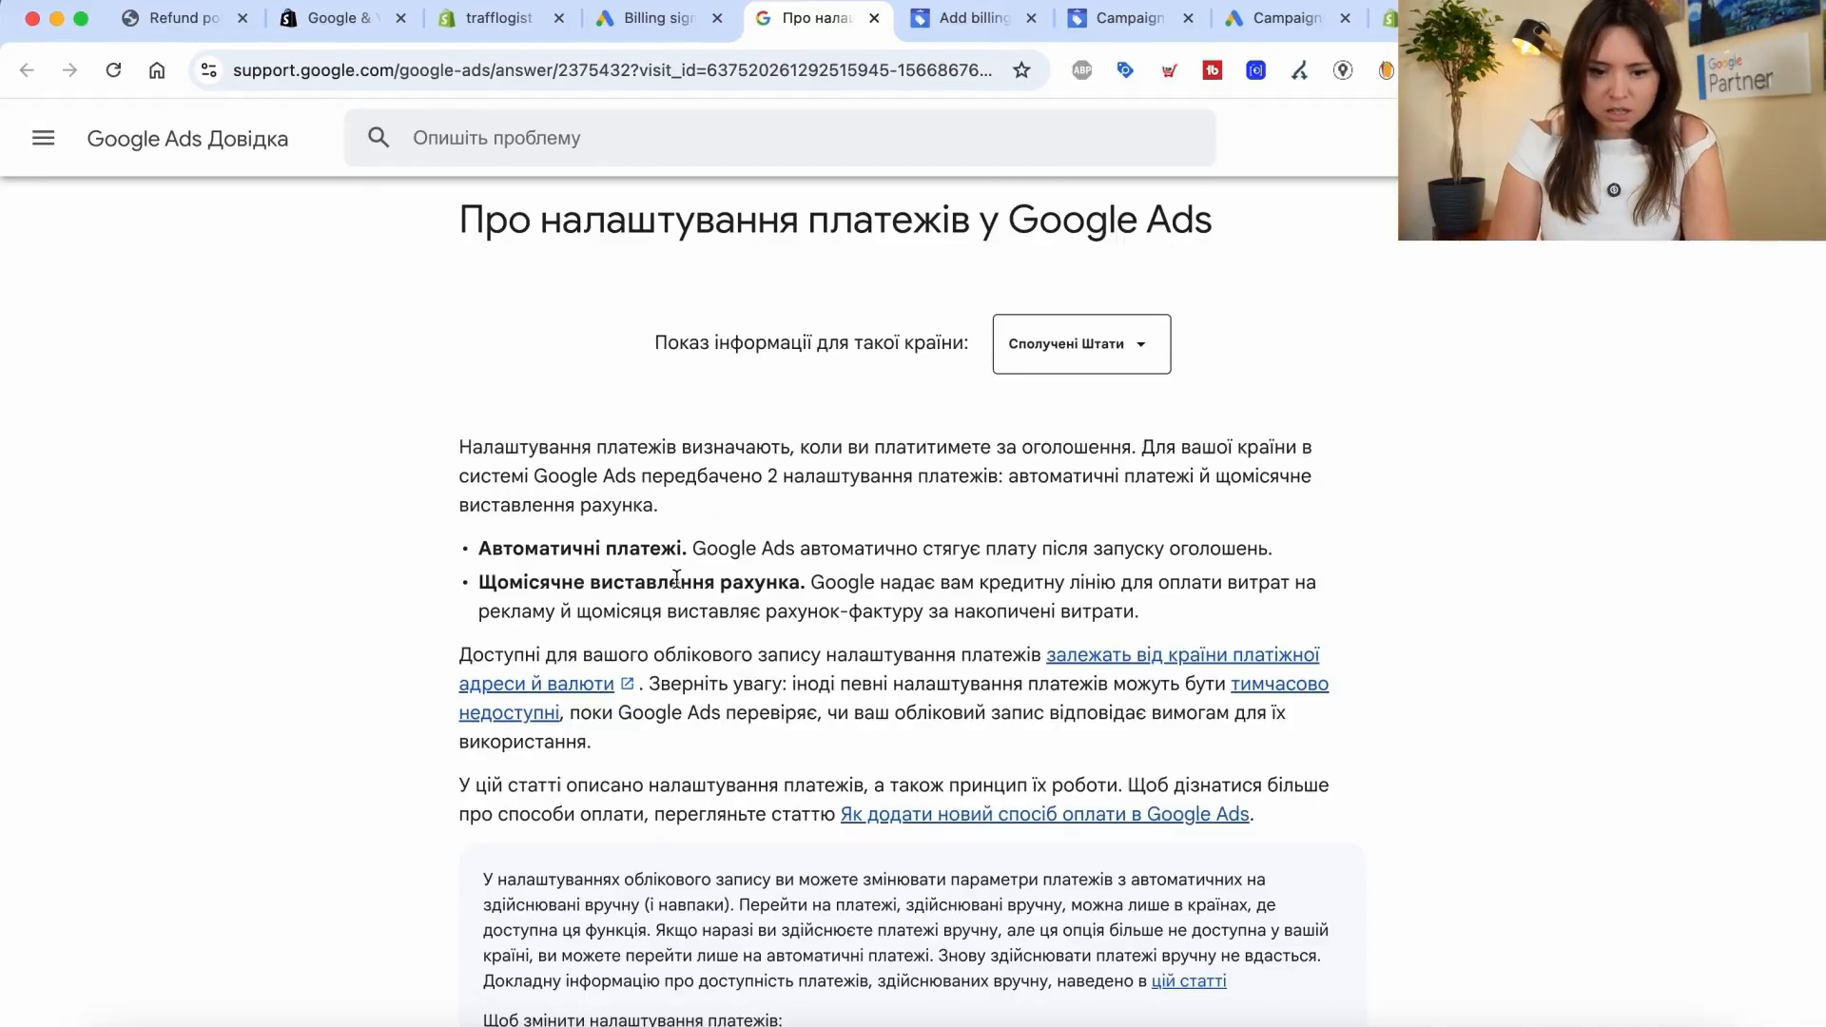
{"action": "scroll", "coordinate": [677, 579], "scroll_direction": "down", "scroll_amount": 1}
{"action": "left_click_drag", "start_coordinate": [479, 519], "coordinate": [819, 553]}
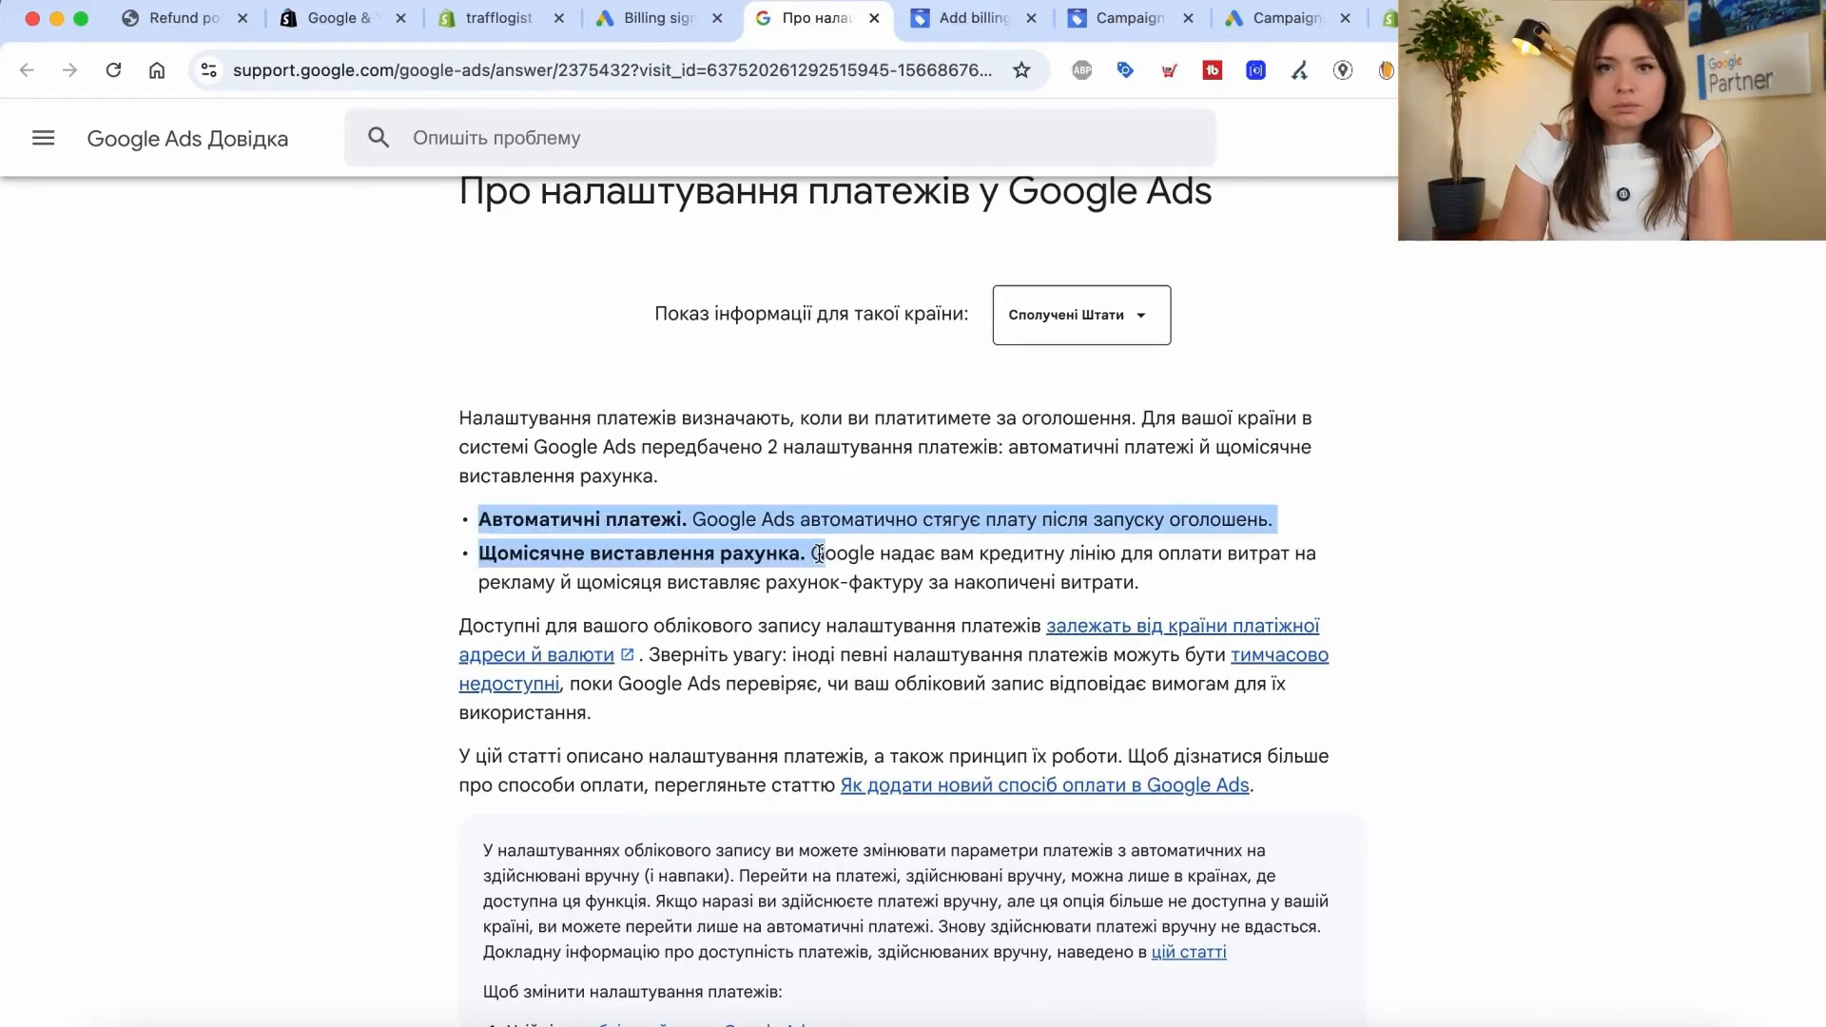
- Return to the billing setup and set the billing country to United Kingdom
{"action": "left_click", "coordinate": [649, 27]}
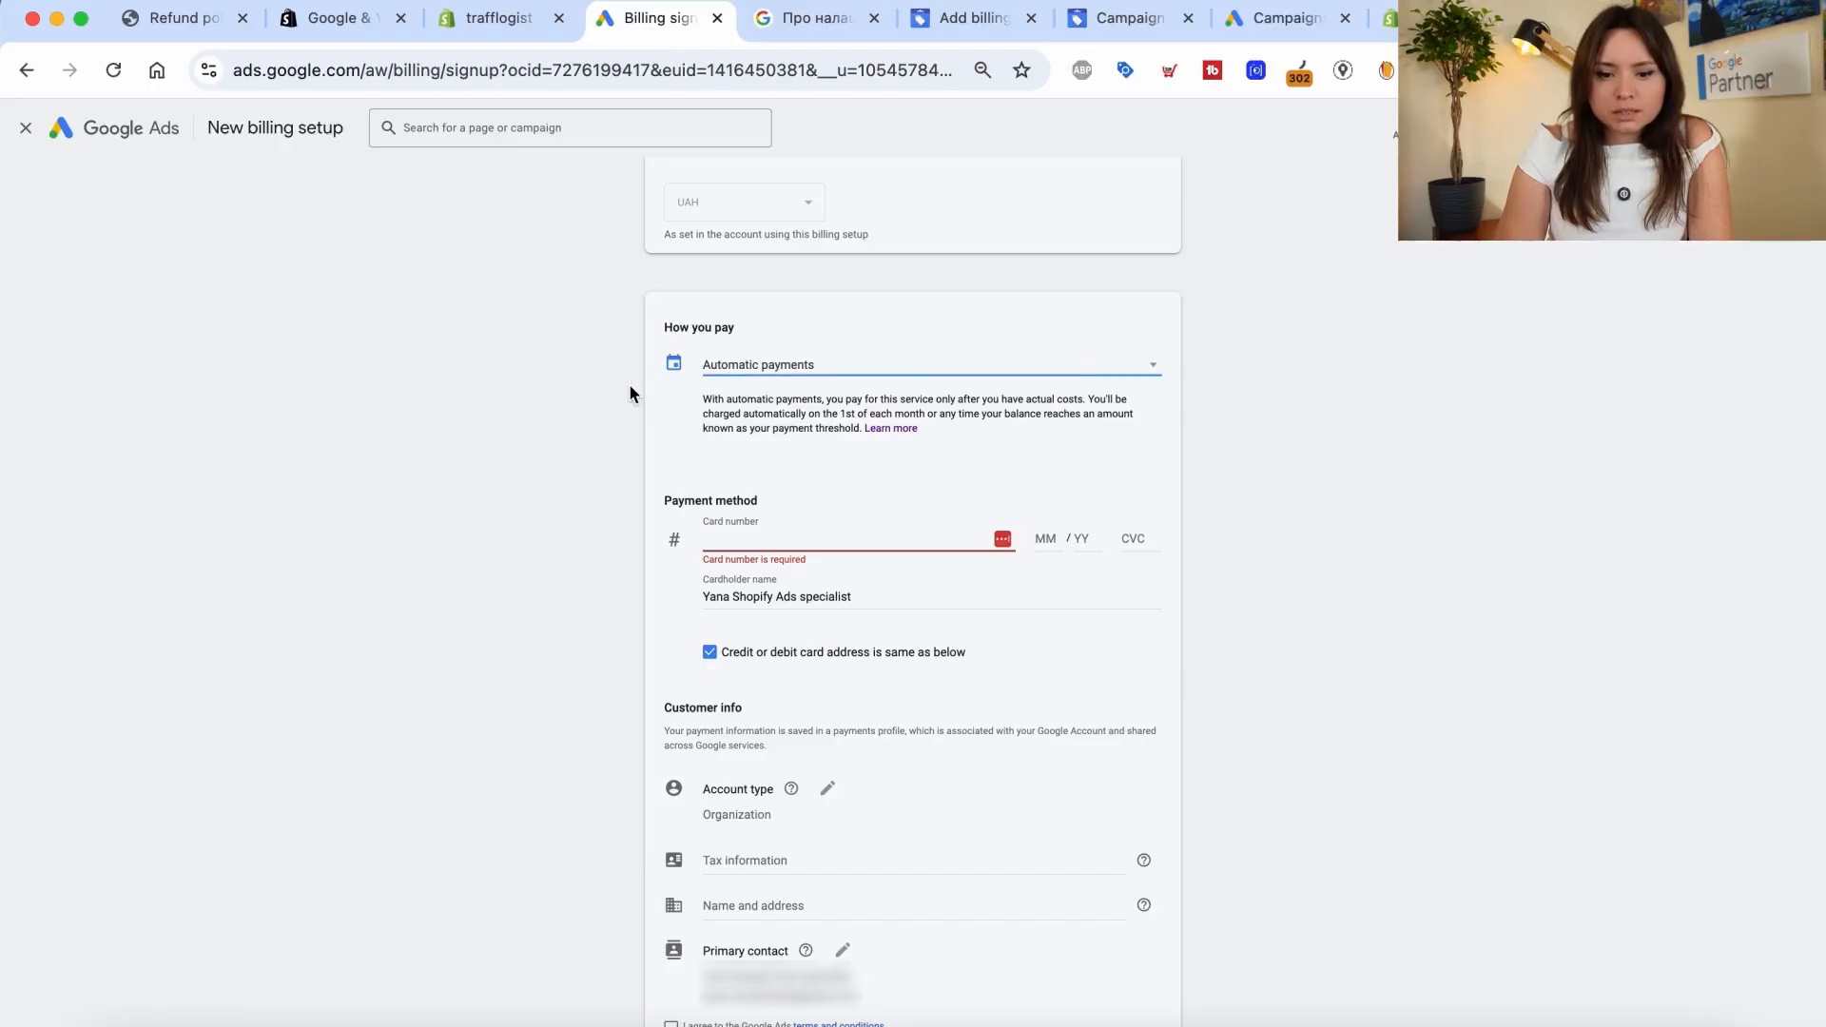
{"action": "scroll", "coordinate": [629, 384], "scroll_direction": "up", "scroll_amount": 3}
{"action": "left_click", "coordinate": [739, 349]}
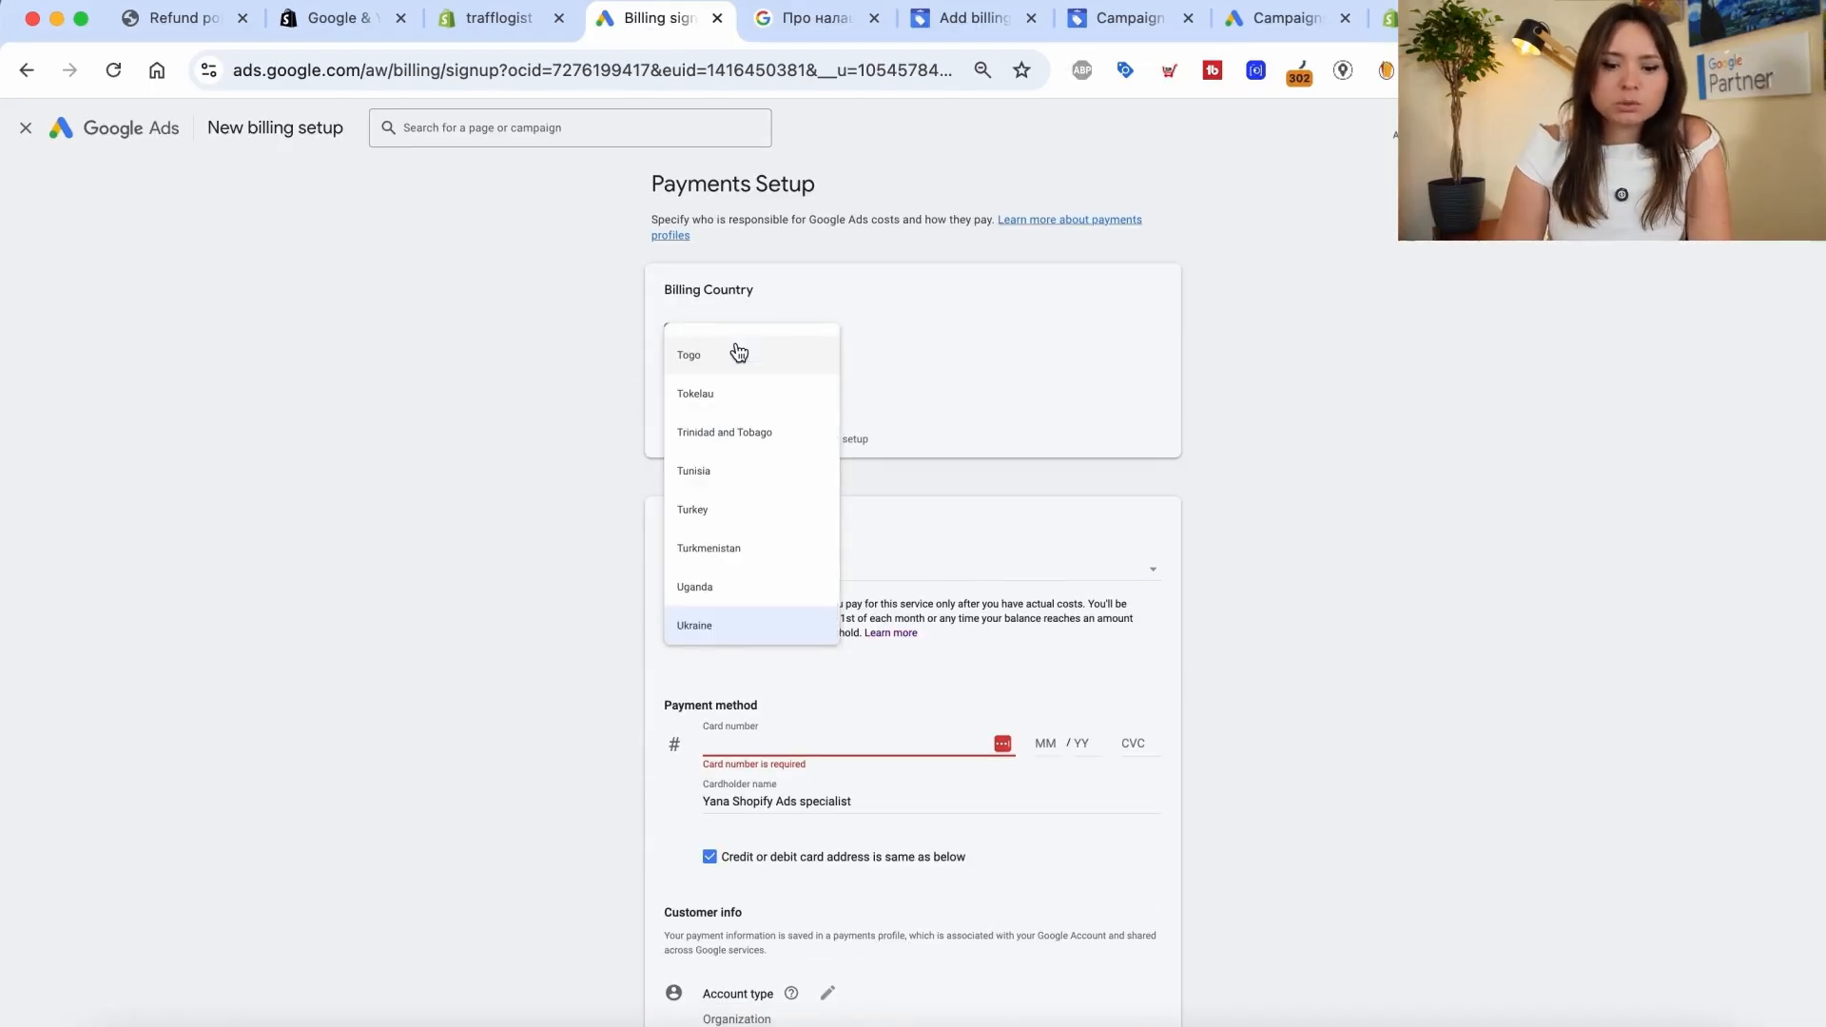
{"action": "scroll", "coordinate": [738, 521], "scroll_direction": "down", "scroll_amount": 2}
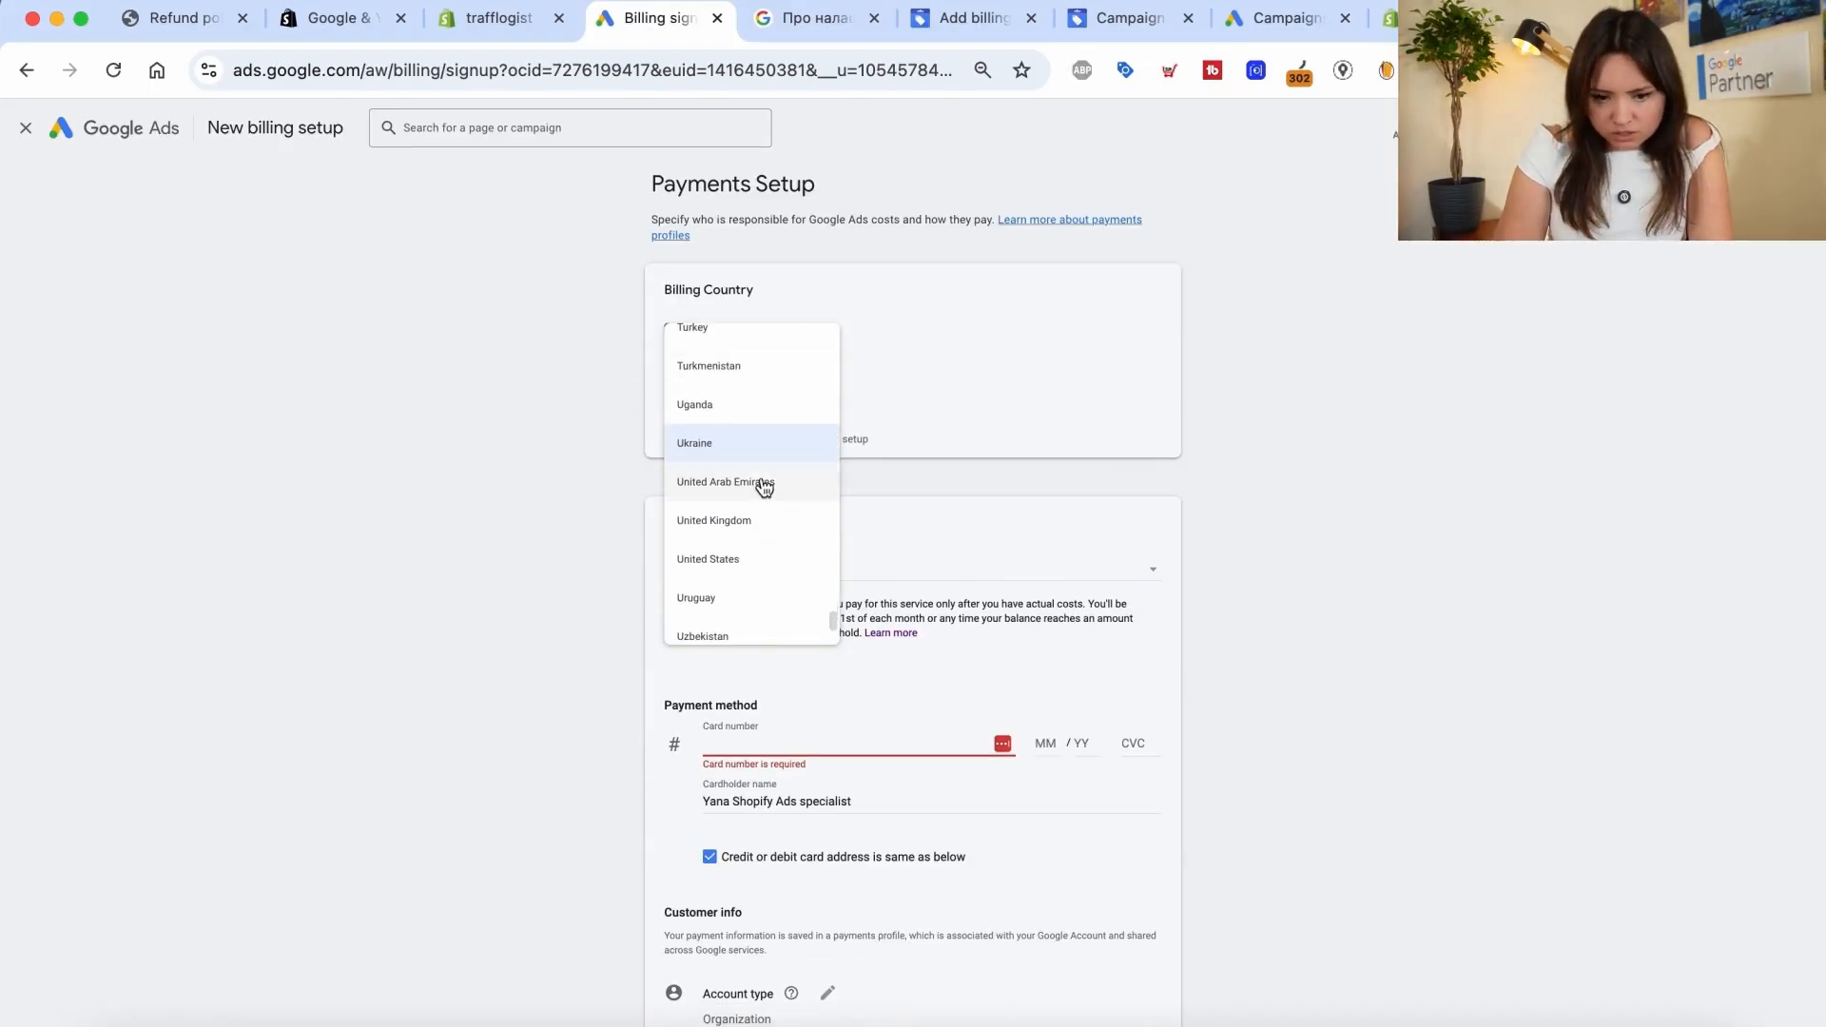
{"action": "left_click", "coordinate": [775, 529]}
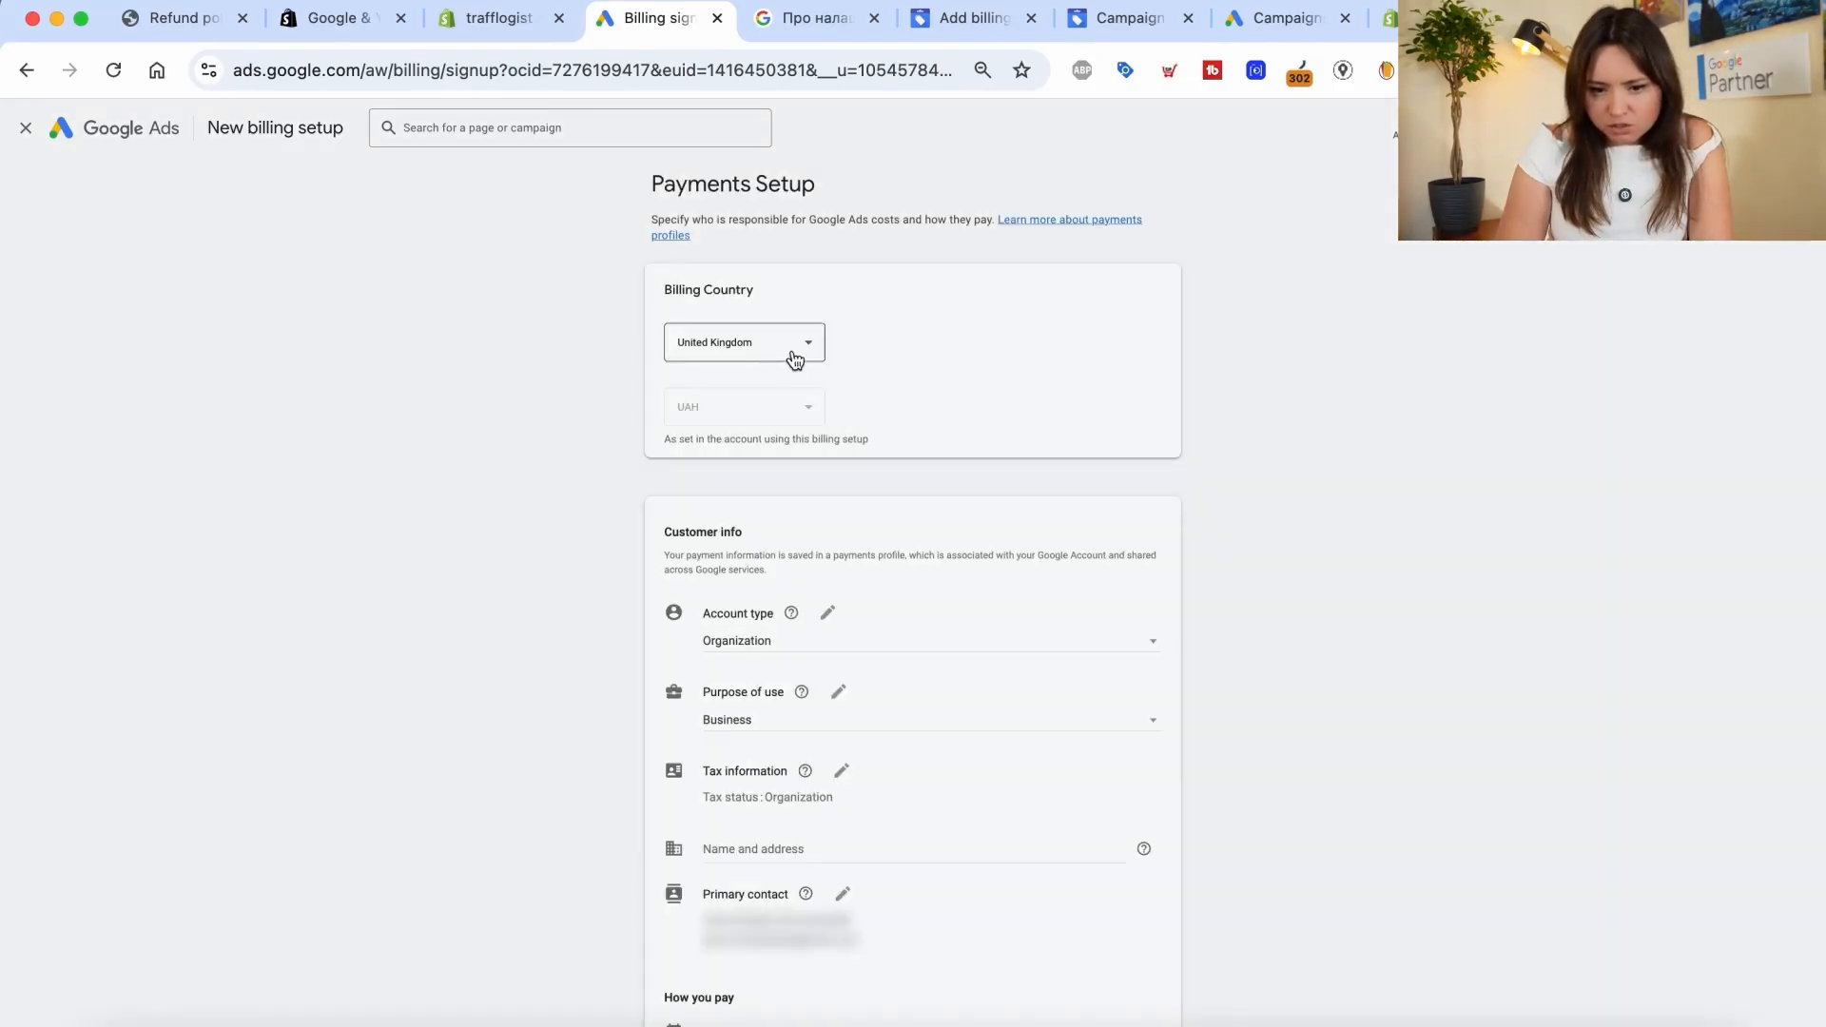
- Set the billing country to United States and check the account type field in the billing form
{"action": "left_click", "coordinate": [775, 350]}
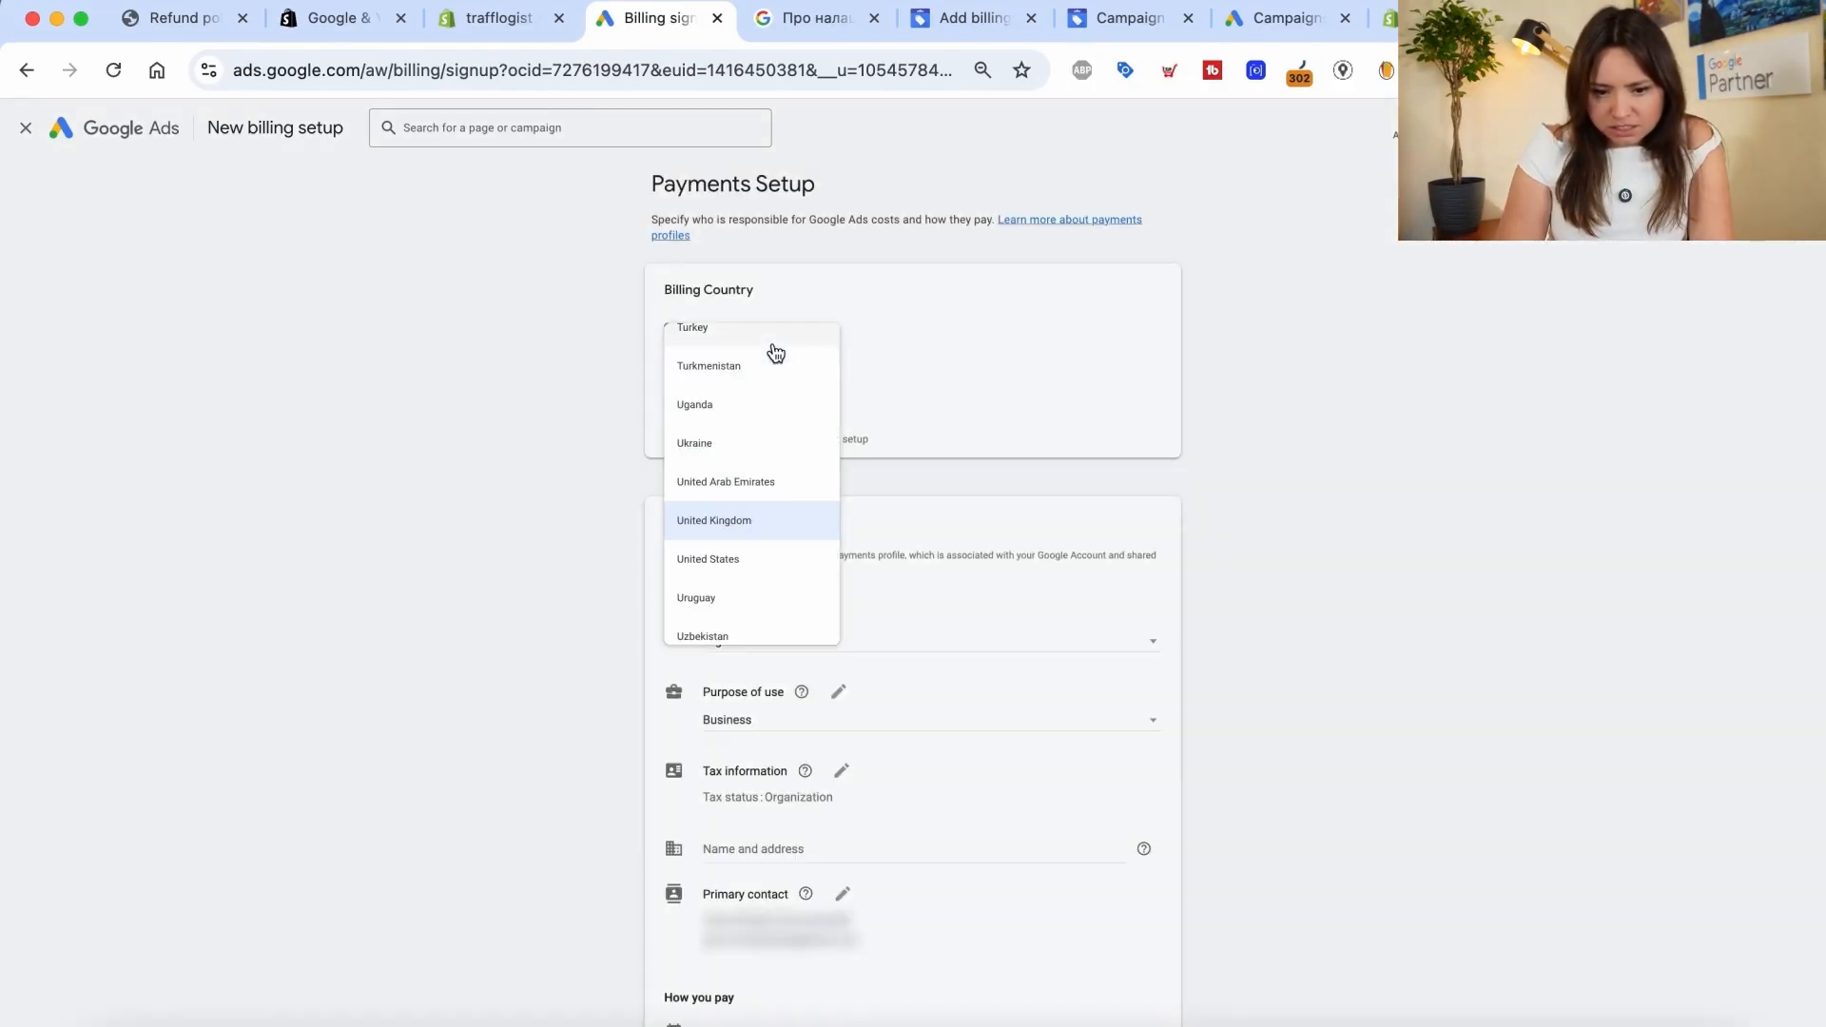
{"action": "left_click", "coordinate": [755, 561]}
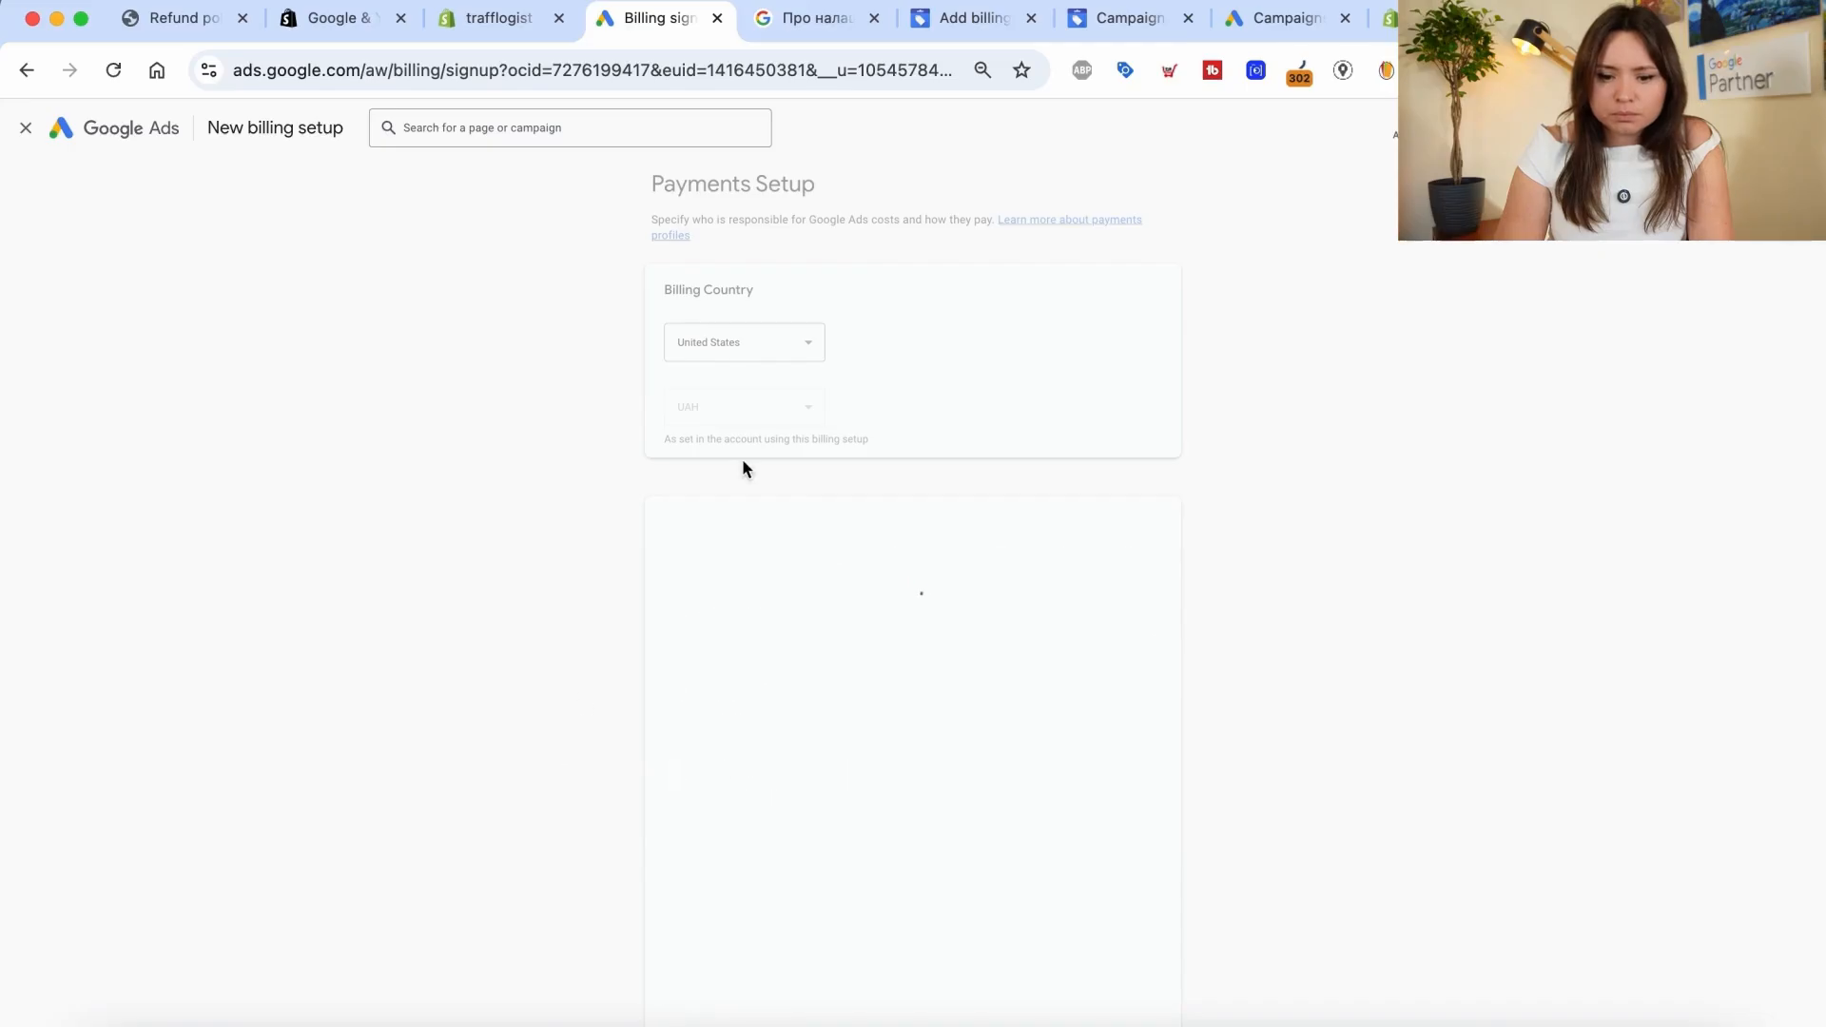
{"action": "scroll", "coordinate": [637, 685], "scroll_direction": "down", "scroll_amount": 1}
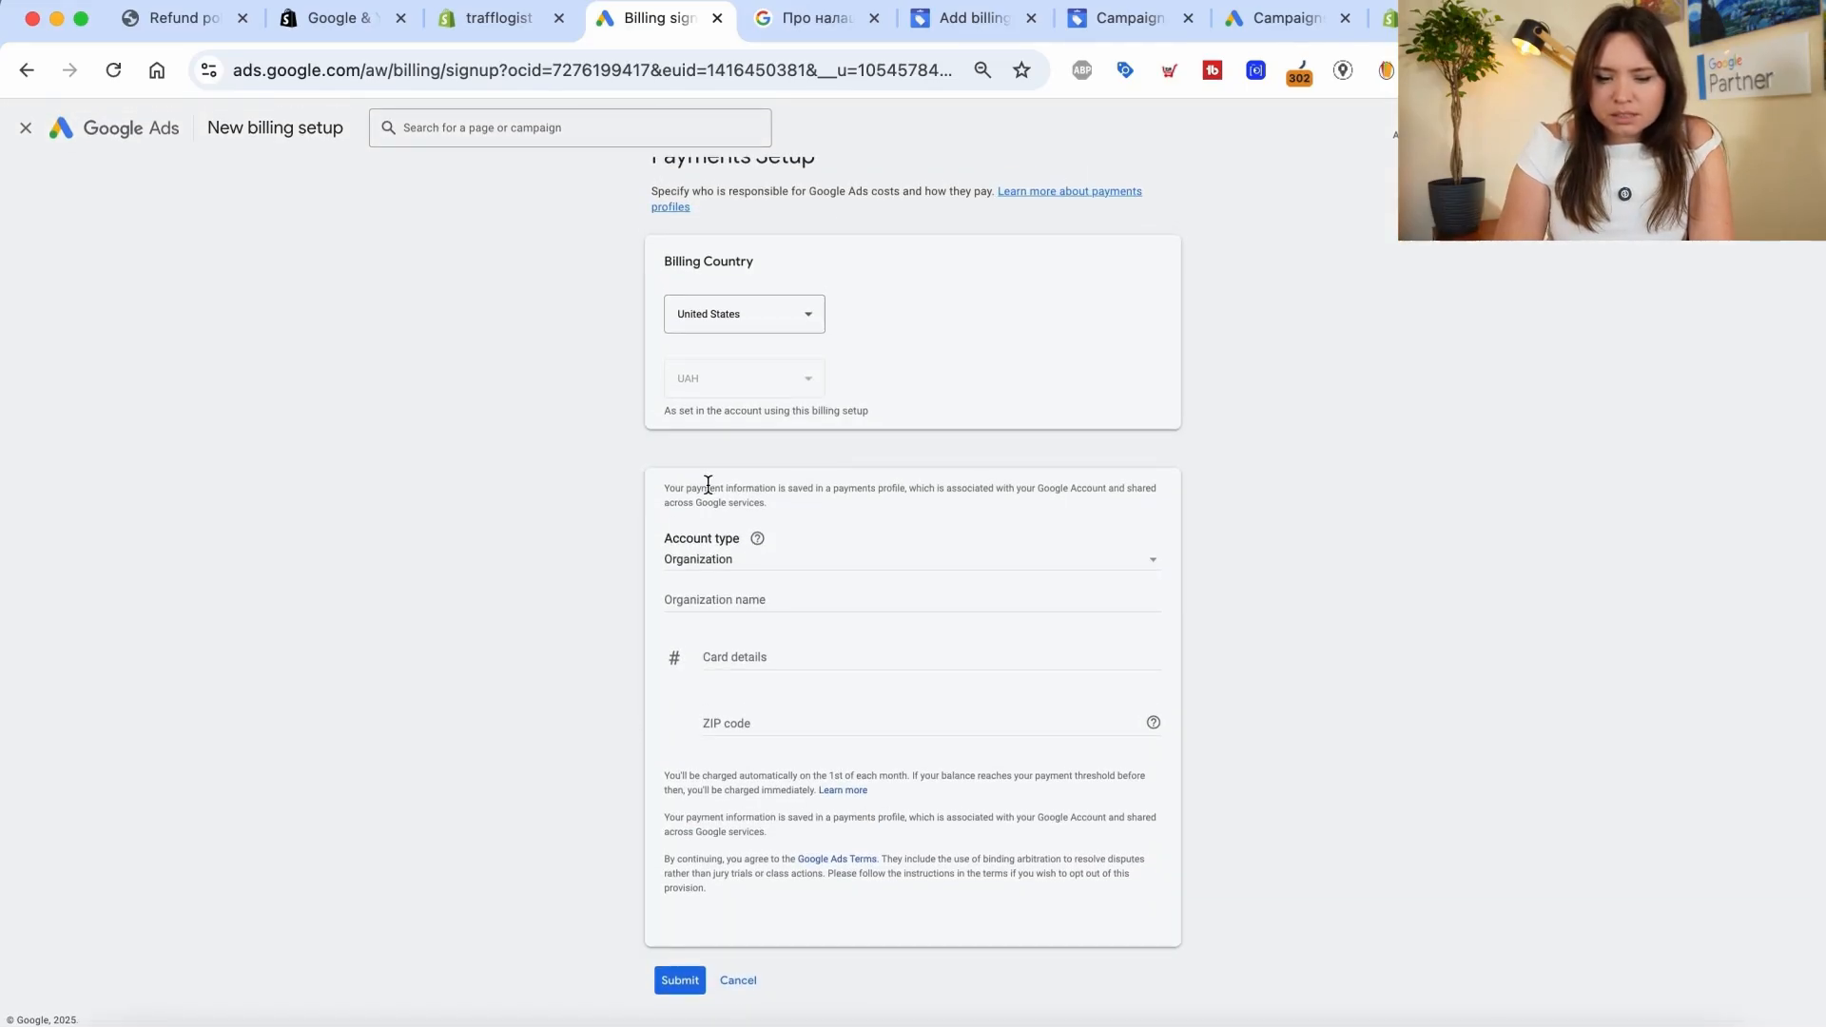
{"action": "left_click", "coordinate": [731, 565]}
{"action": "left_click", "coordinate": [614, 544]}
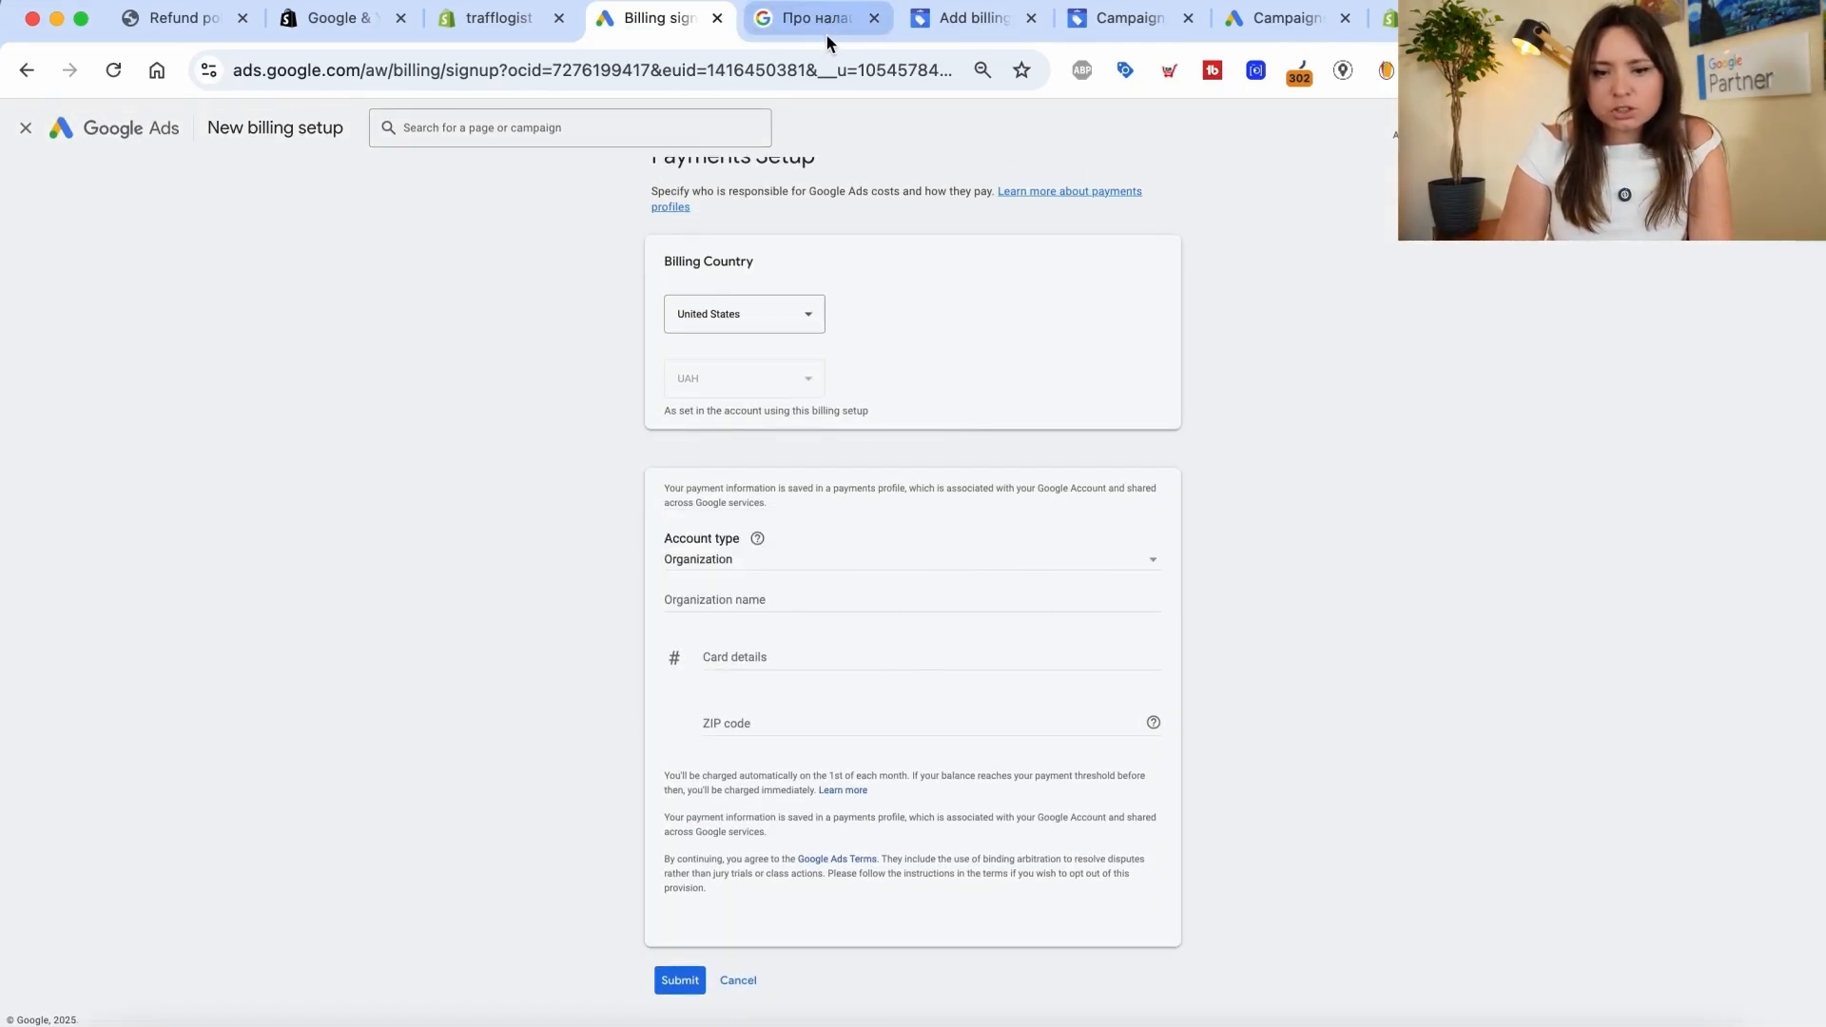
- Reread the descriptions of automatic payments and monthly invoicing in the Google Ads help article
{"action": "left_click", "coordinate": [820, 30]}
{"action": "left_click", "coordinate": [538, 518]}
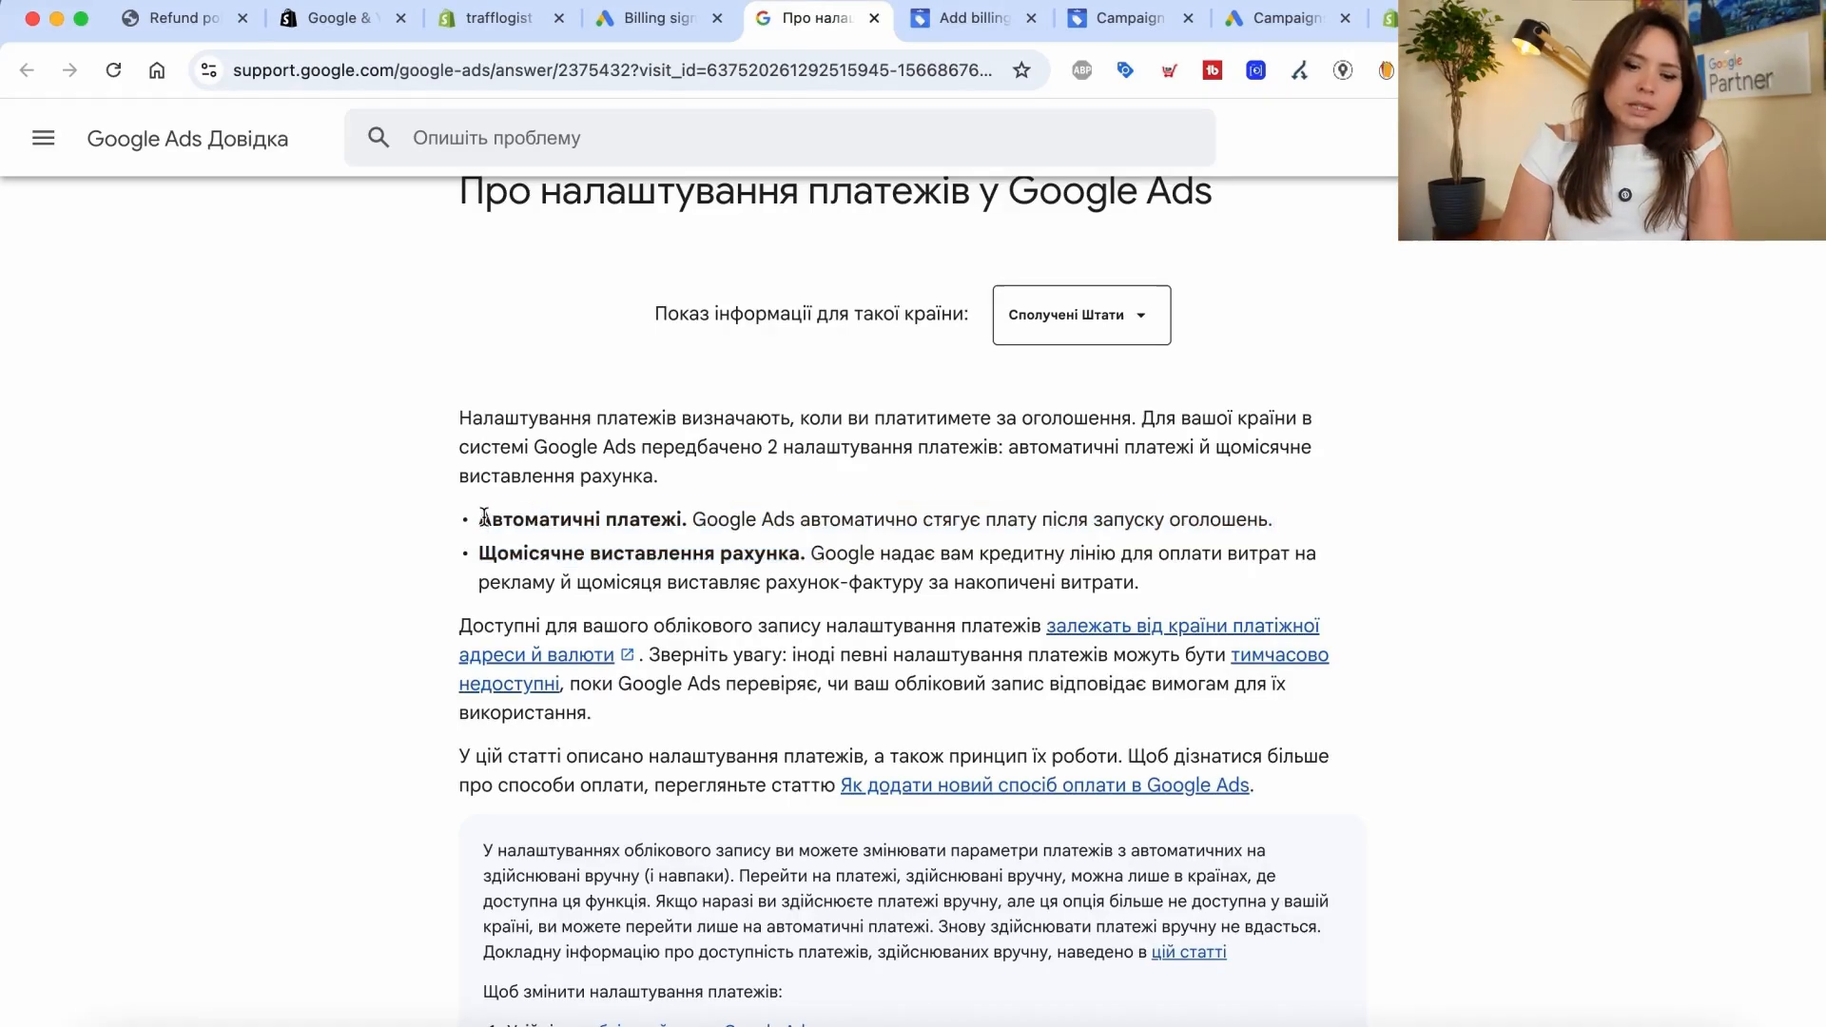
{"action": "left_click_drag", "start_coordinate": [479, 520], "coordinate": [694, 519]}
{"action": "left_click", "coordinate": [471, 548]}
{"action": "left_click_drag", "start_coordinate": [479, 554], "coordinate": [433, 568]}
{"action": "left_click", "coordinate": [785, 559]}
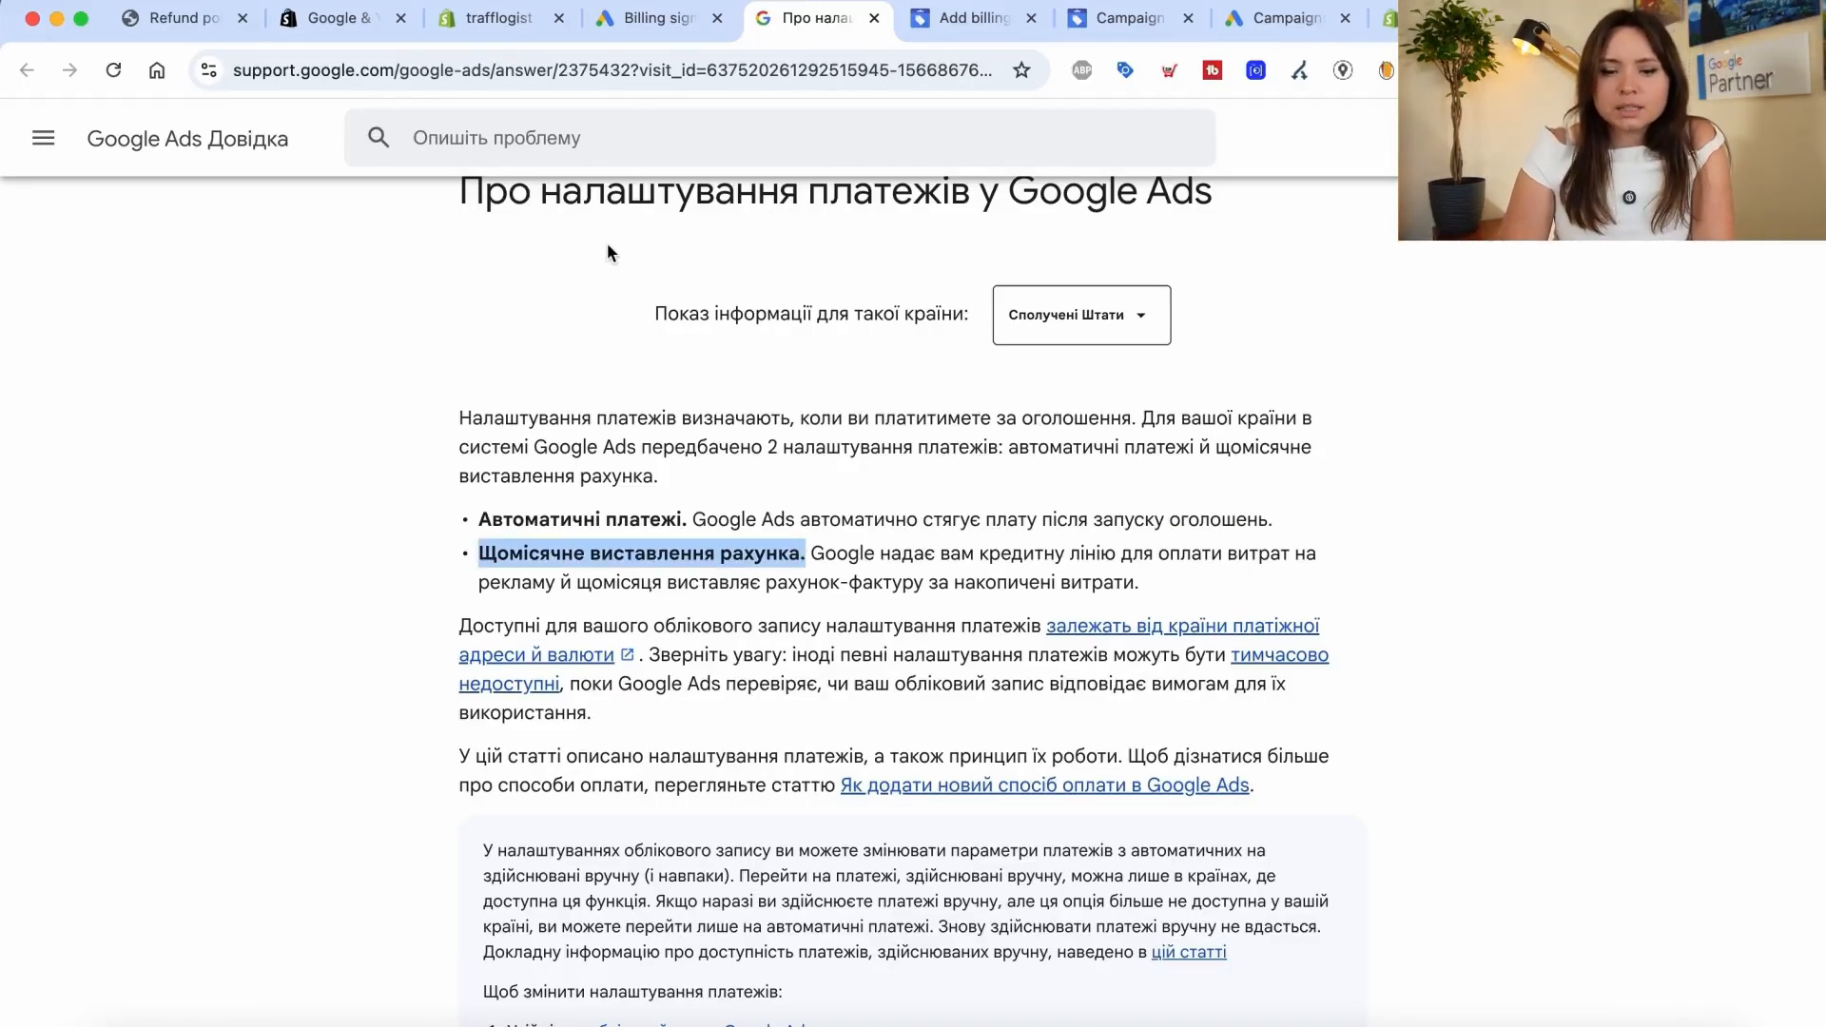
- Return to the billing setup and set the billing country to Ukraine
{"action": "left_click", "coordinate": [679, 26]}
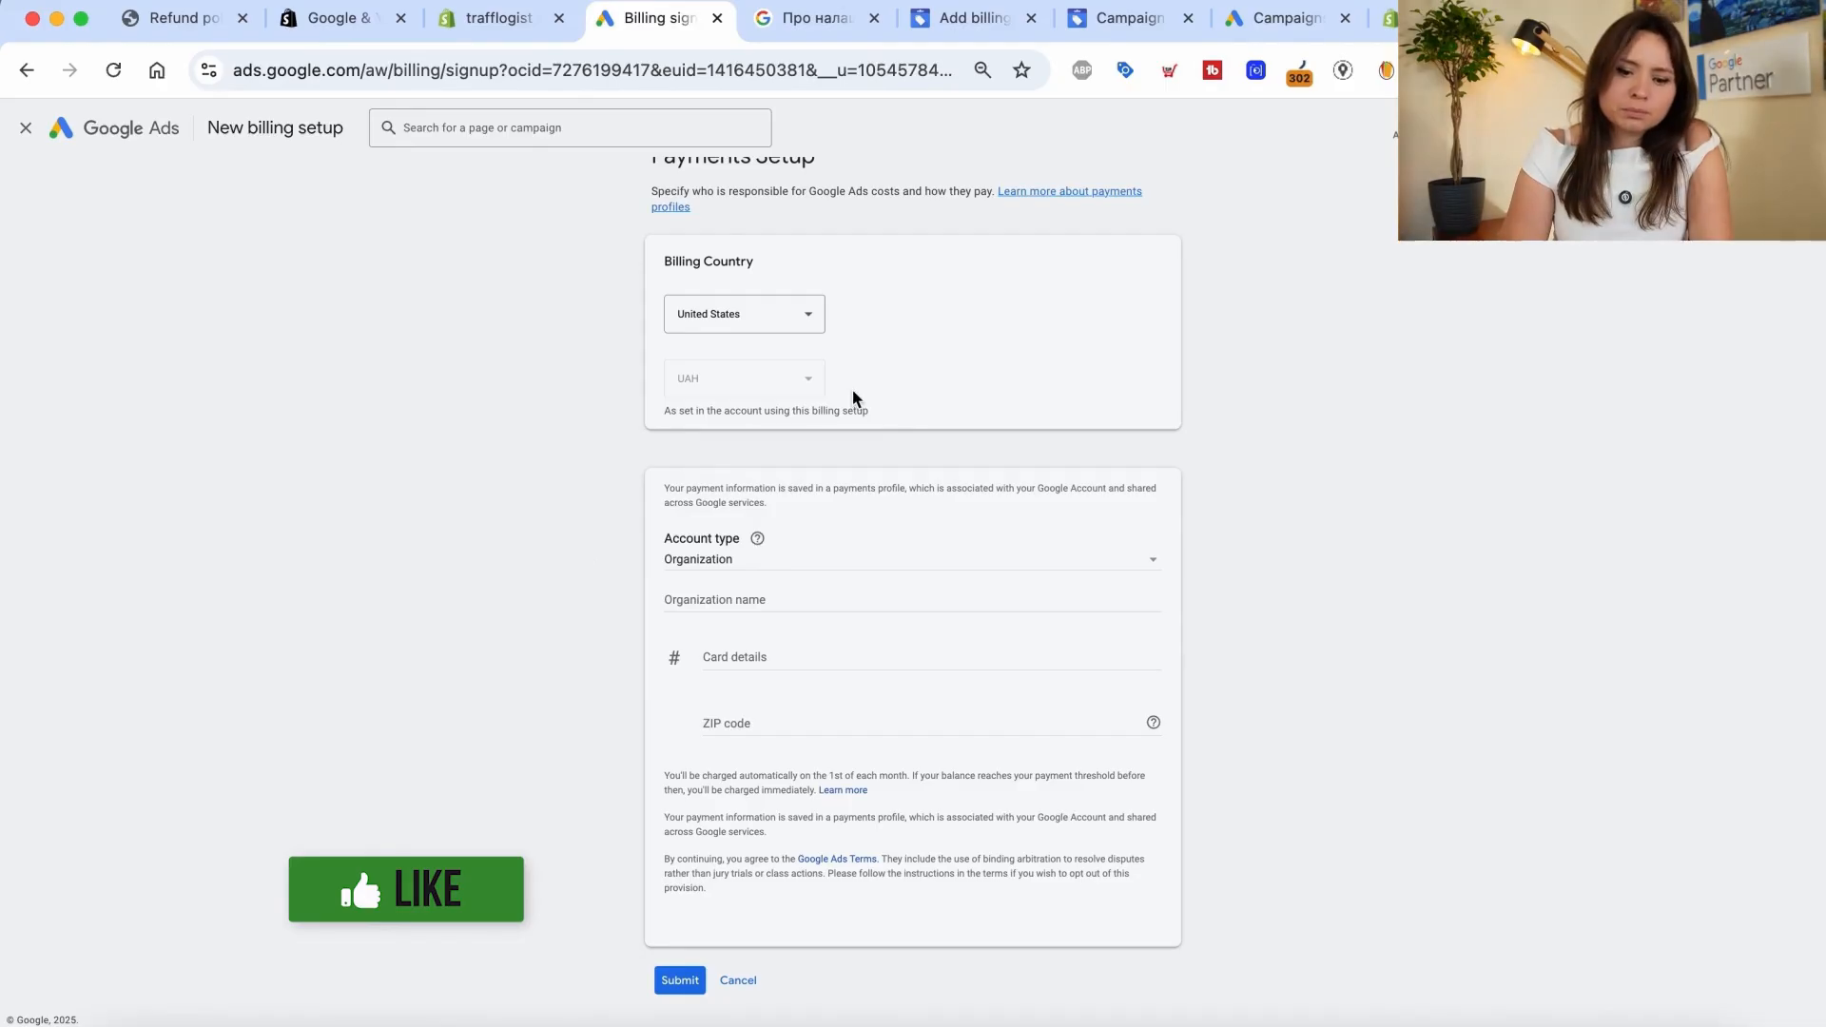
{"action": "left_click", "coordinate": [755, 324]}
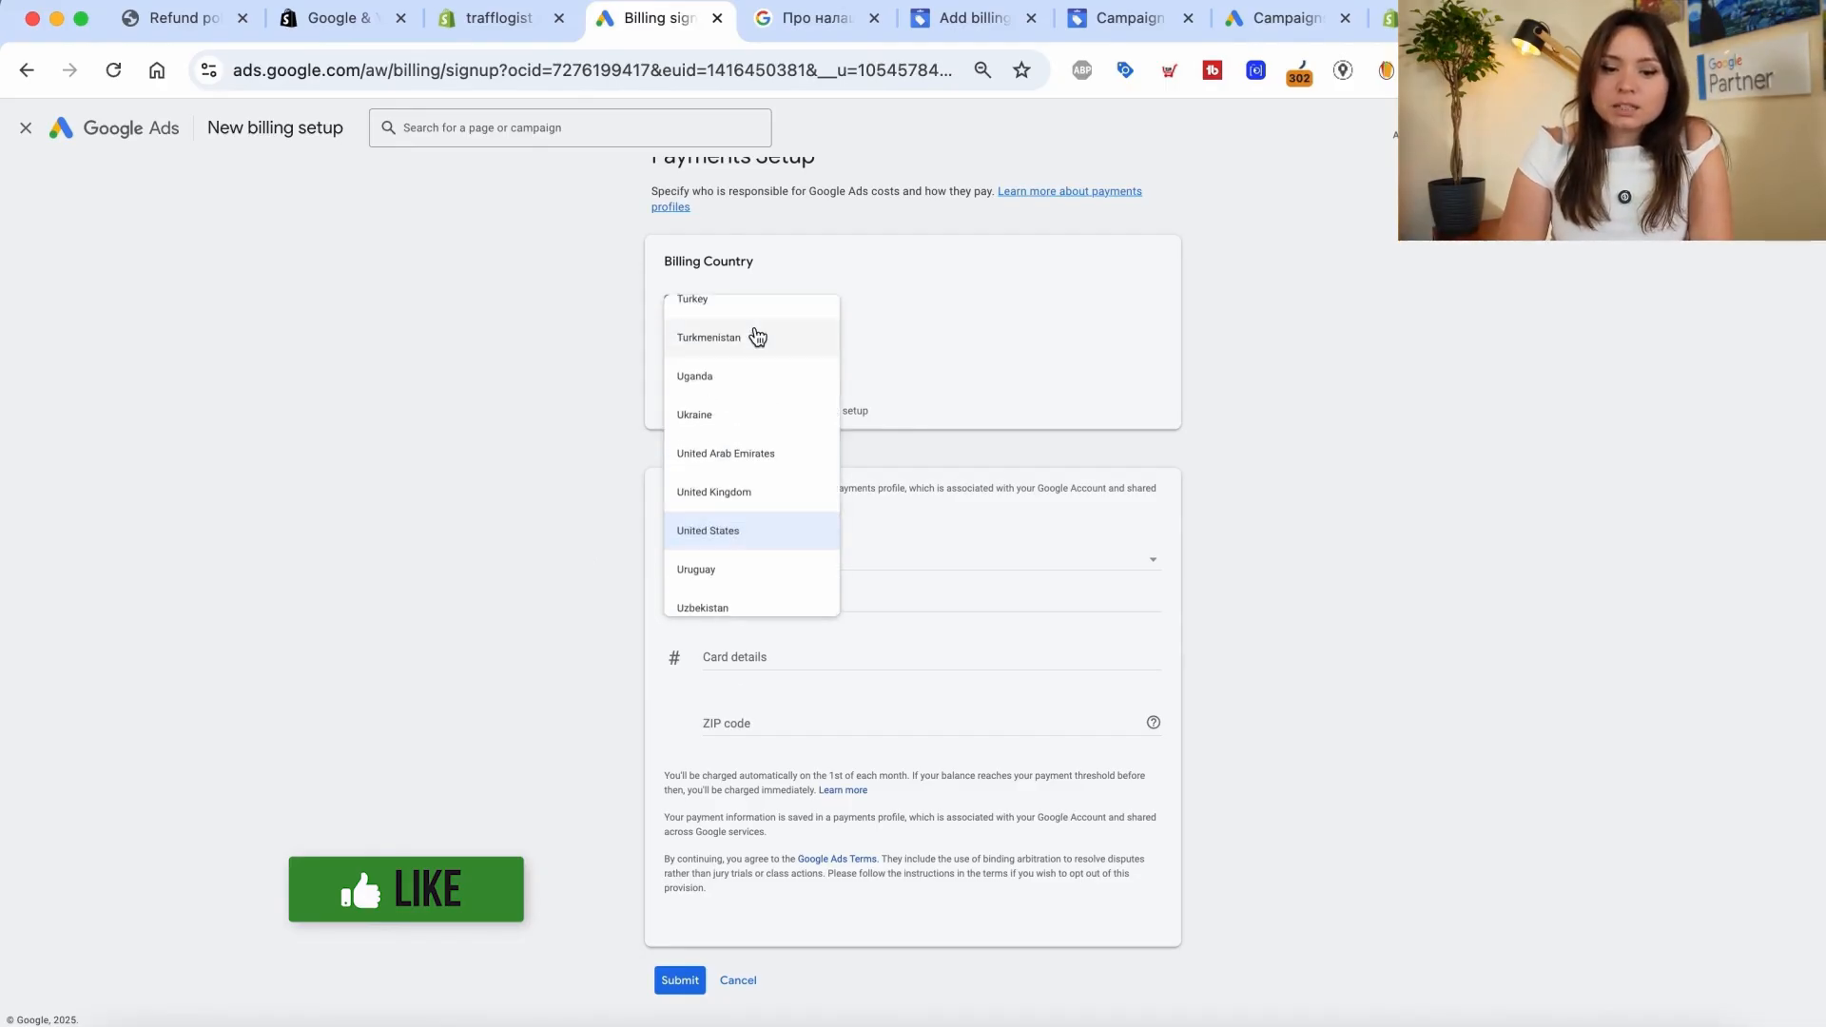
{"action": "left_click", "coordinate": [746, 416]}
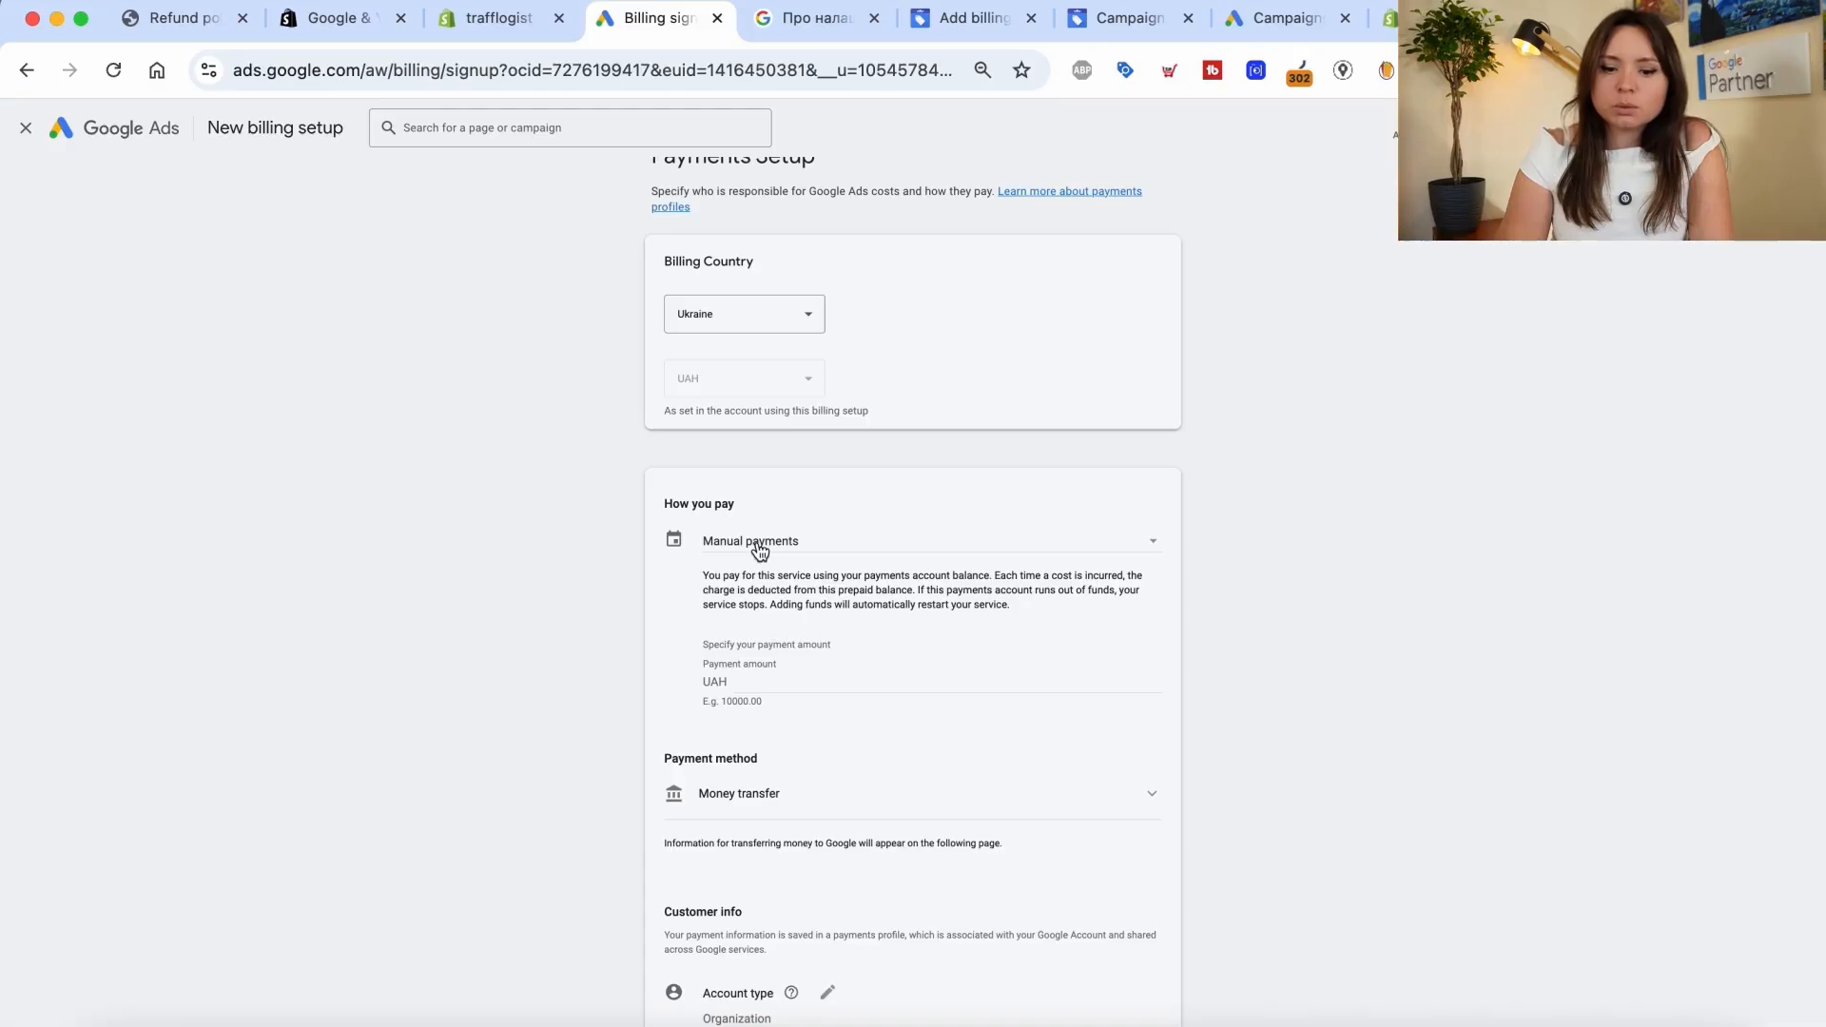
- Set how to pay to Automatic payments for the Ukrainian billing setup
{"action": "left_click", "coordinate": [759, 541]}
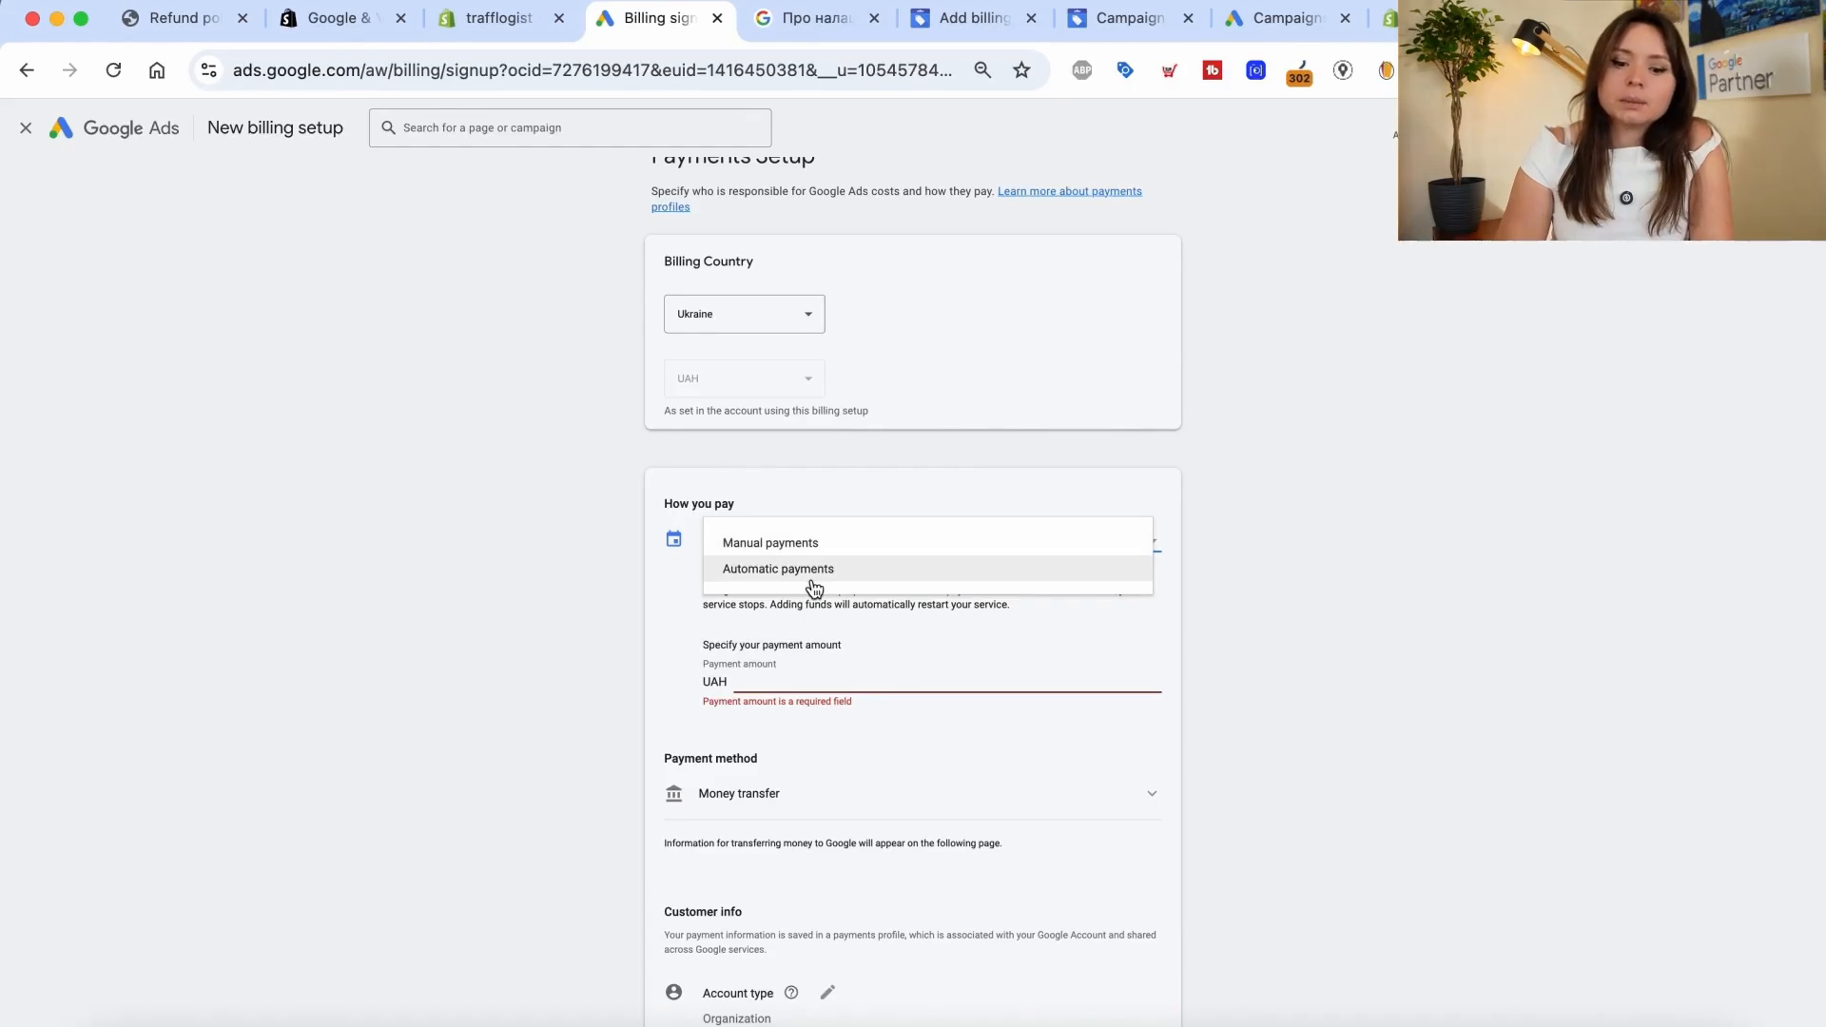
{"action": "left_click", "coordinate": [574, 665]}
{"action": "scroll", "coordinate": [586, 721], "scroll_direction": "down", "scroll_amount": 2}
{"action": "left_click", "coordinate": [761, 412]}
{"action": "left_click", "coordinate": [761, 440]}
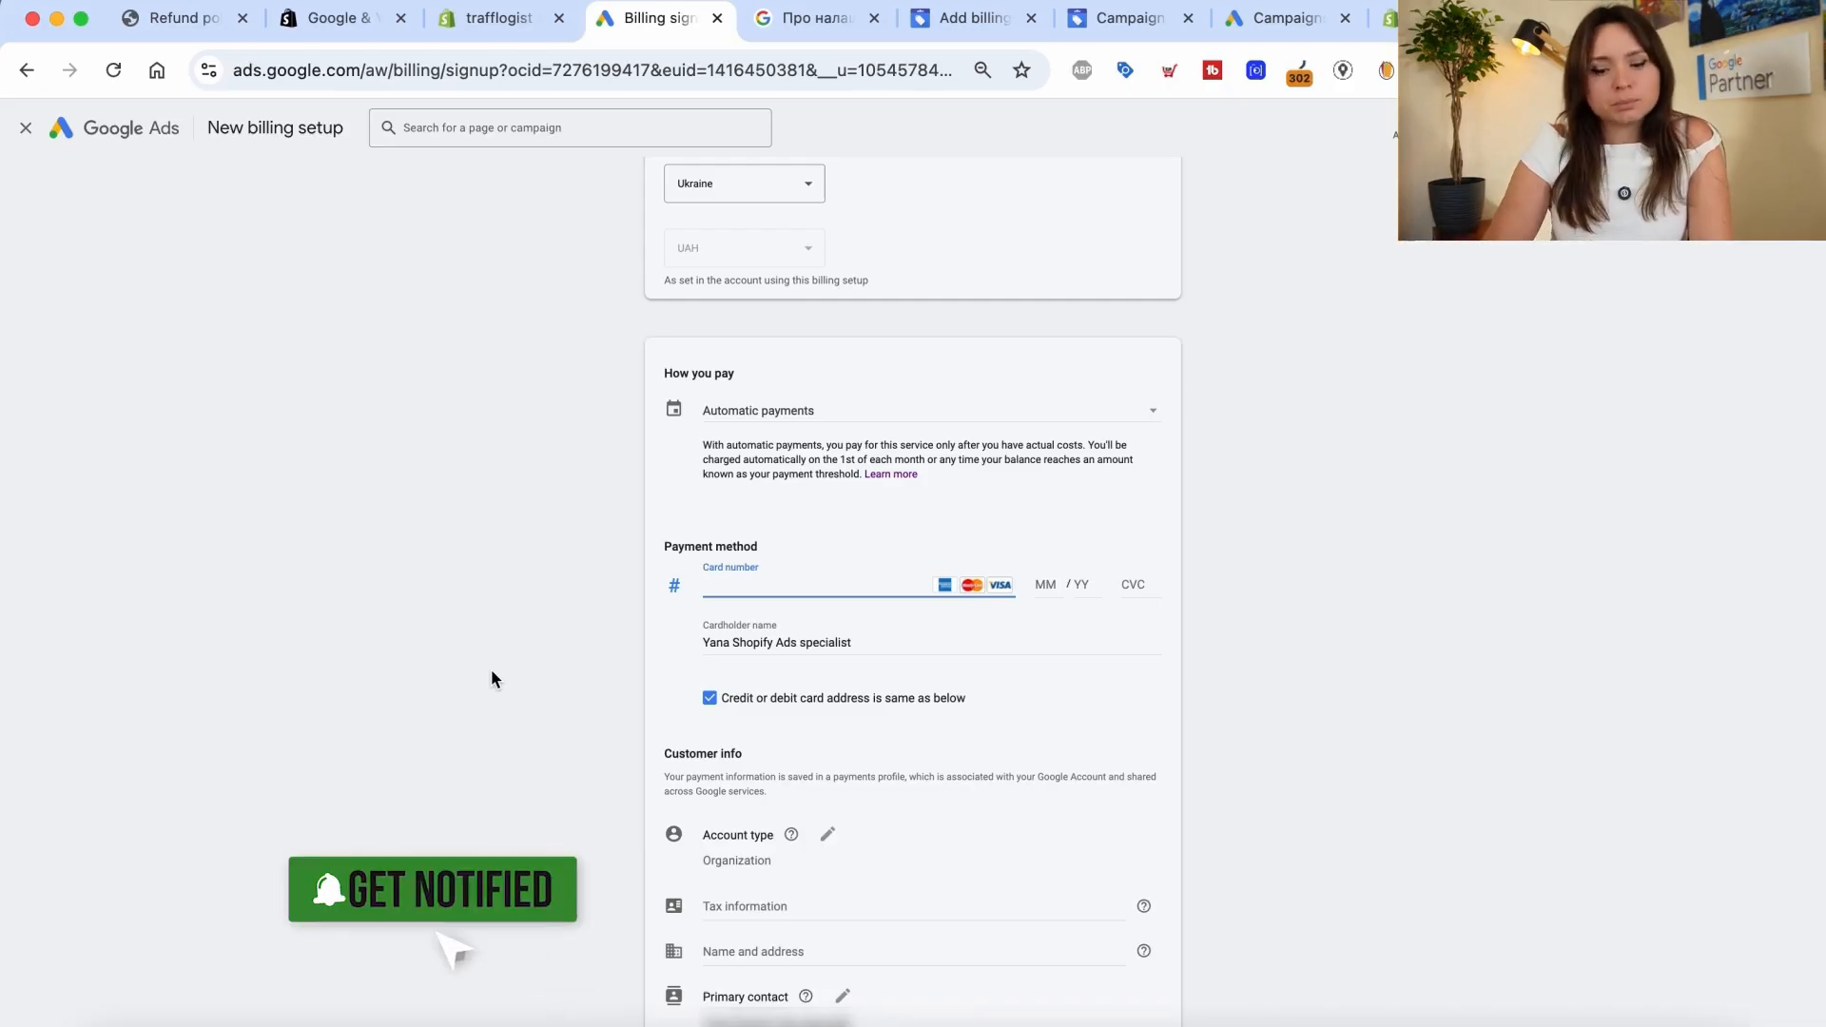
- Switch how to pay to Manual payments and choose to add a credit or debit card as the payment method
{"action": "scroll", "coordinate": [609, 566], "scroll_direction": "down", "scroll_amount": 2}
{"action": "left_click", "coordinate": [783, 321]}
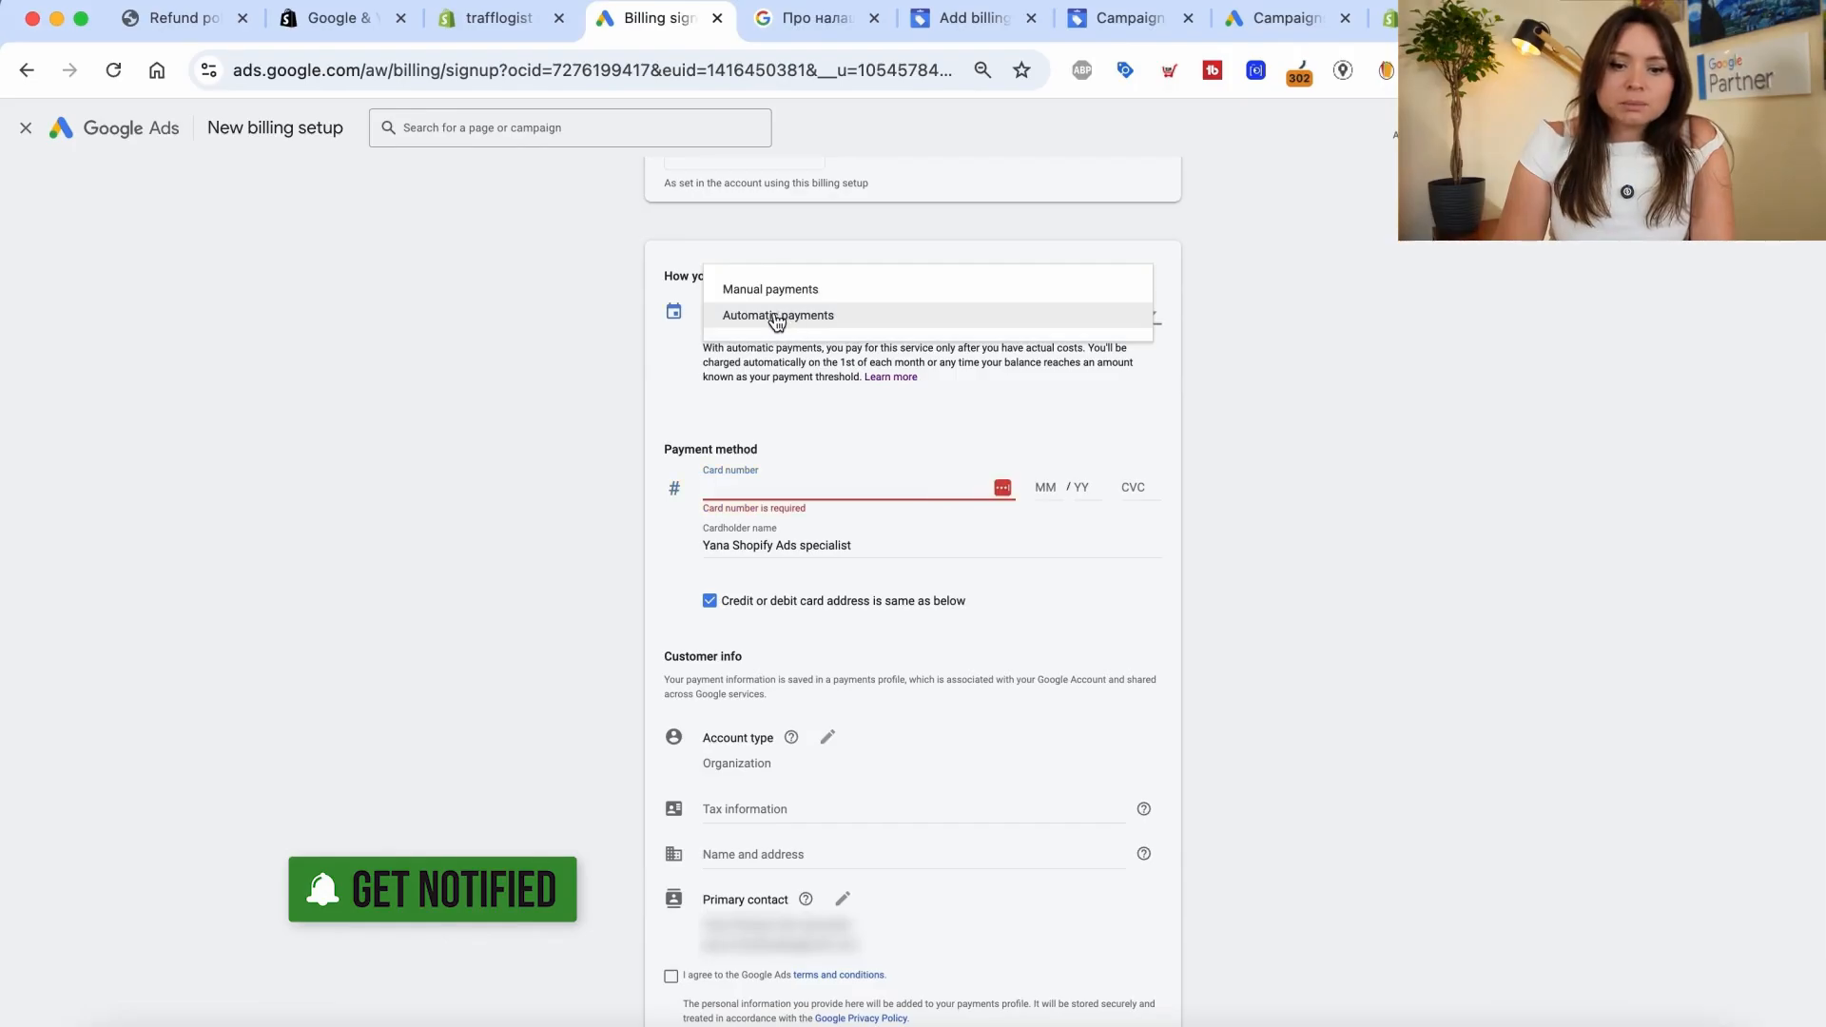
{"action": "left_click", "coordinate": [767, 288]}
{"action": "scroll", "coordinate": [549, 606], "scroll_direction": "down", "scroll_amount": 1}
{"action": "left_click", "coordinate": [772, 490]}
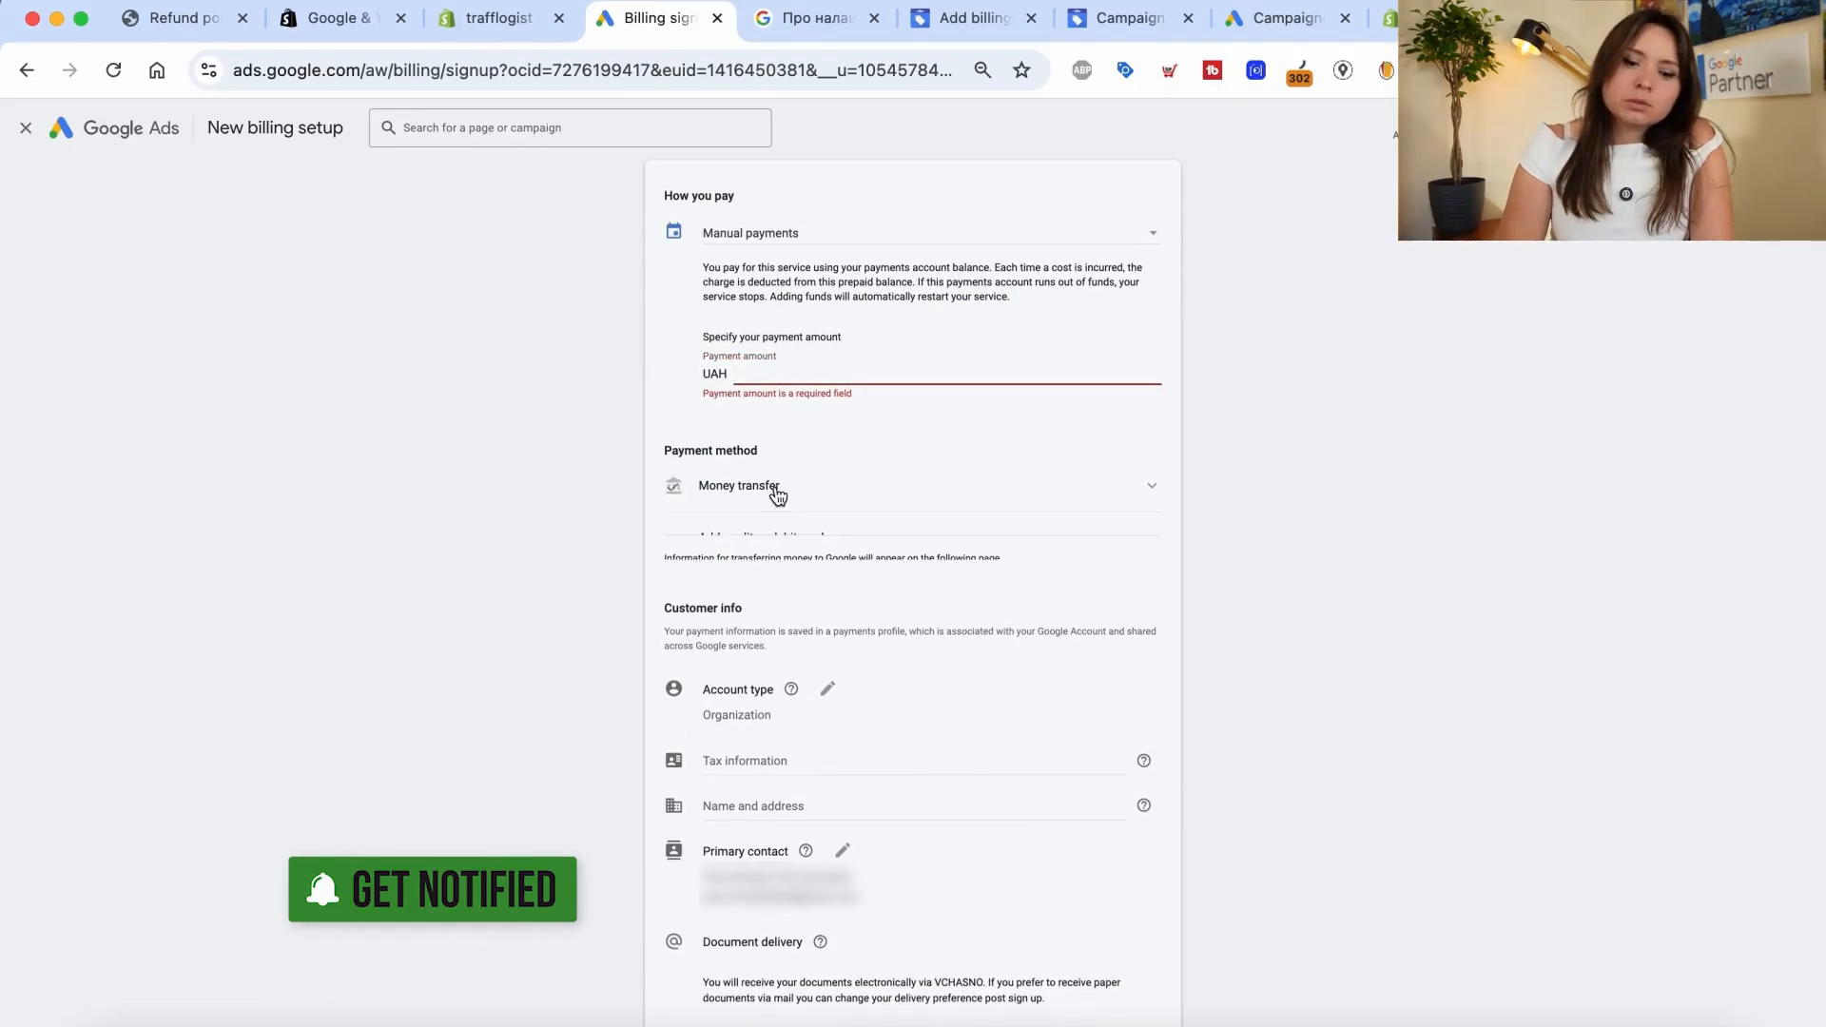
{"action": "left_click", "coordinate": [746, 540]}
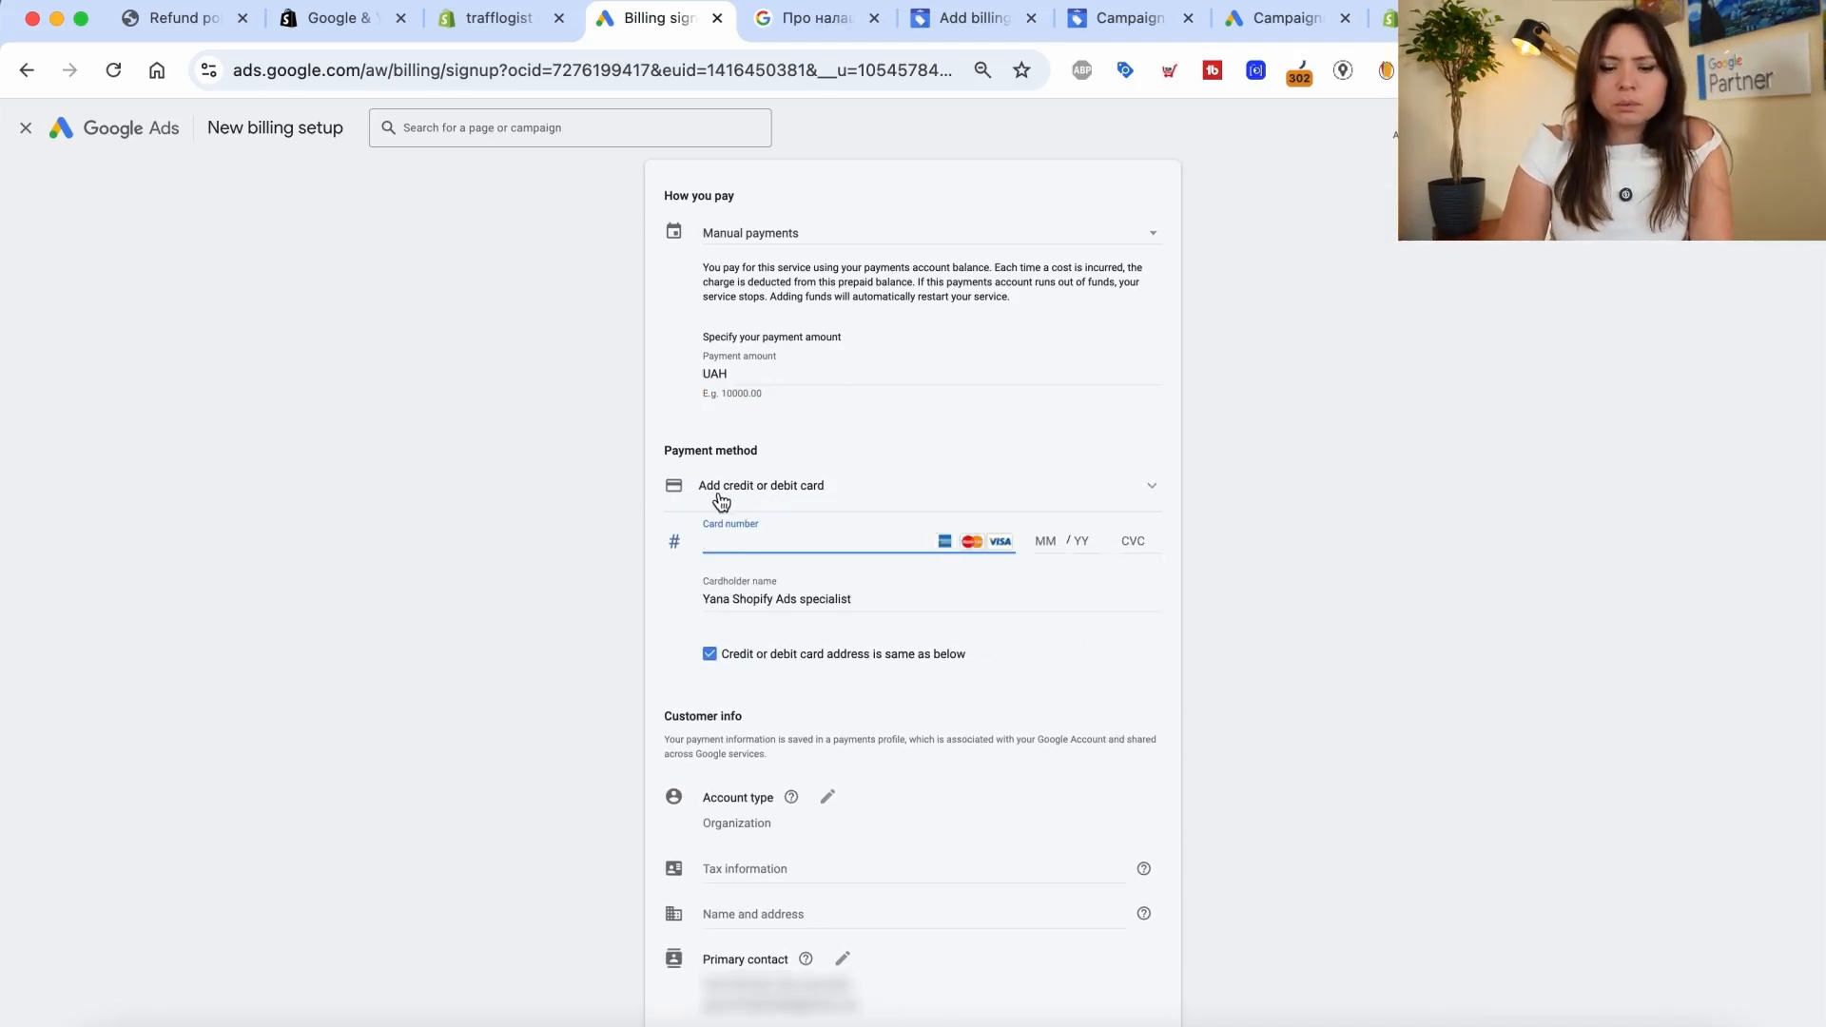
{"action": "left_click", "coordinate": [561, 566]}
- Check the account type options available for the Ukrainian billing setup without choosing one
{"action": "scroll", "coordinate": [653, 940], "scroll_direction": "down", "scroll_amount": 3}
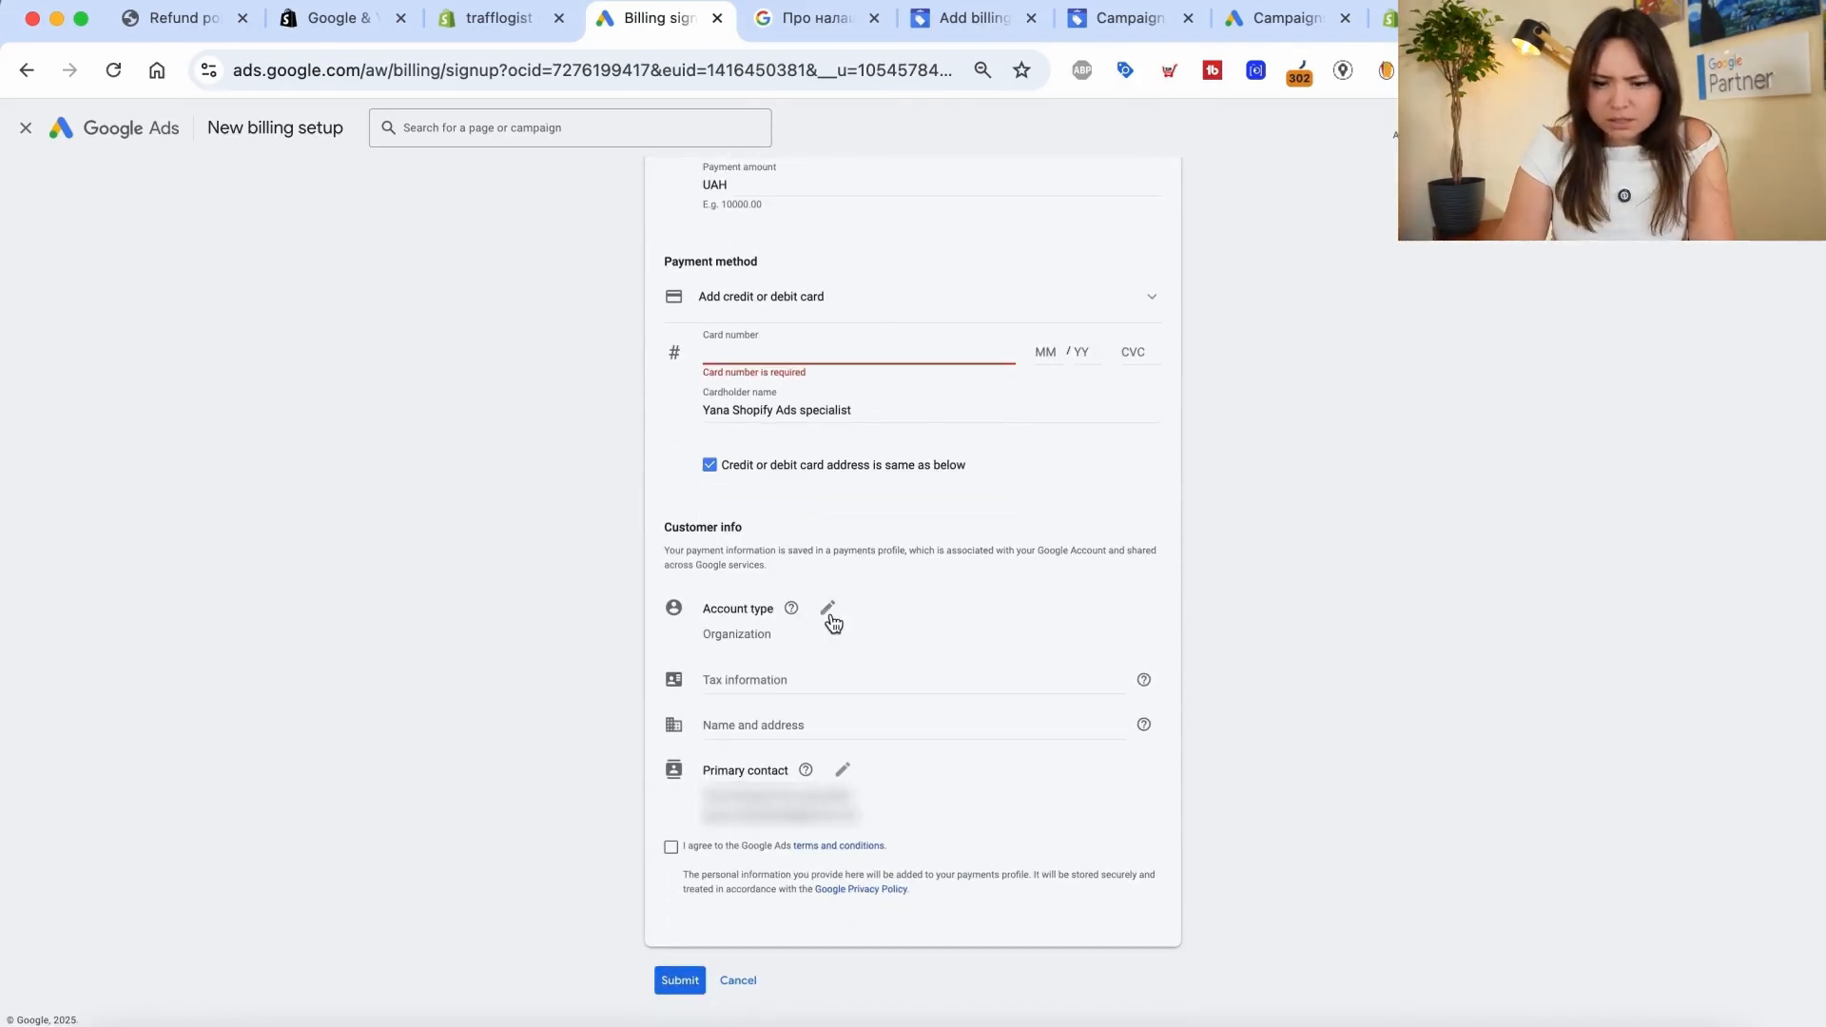
{"action": "left_click_drag", "start_coordinate": [702, 630], "coordinate": [788, 643]}
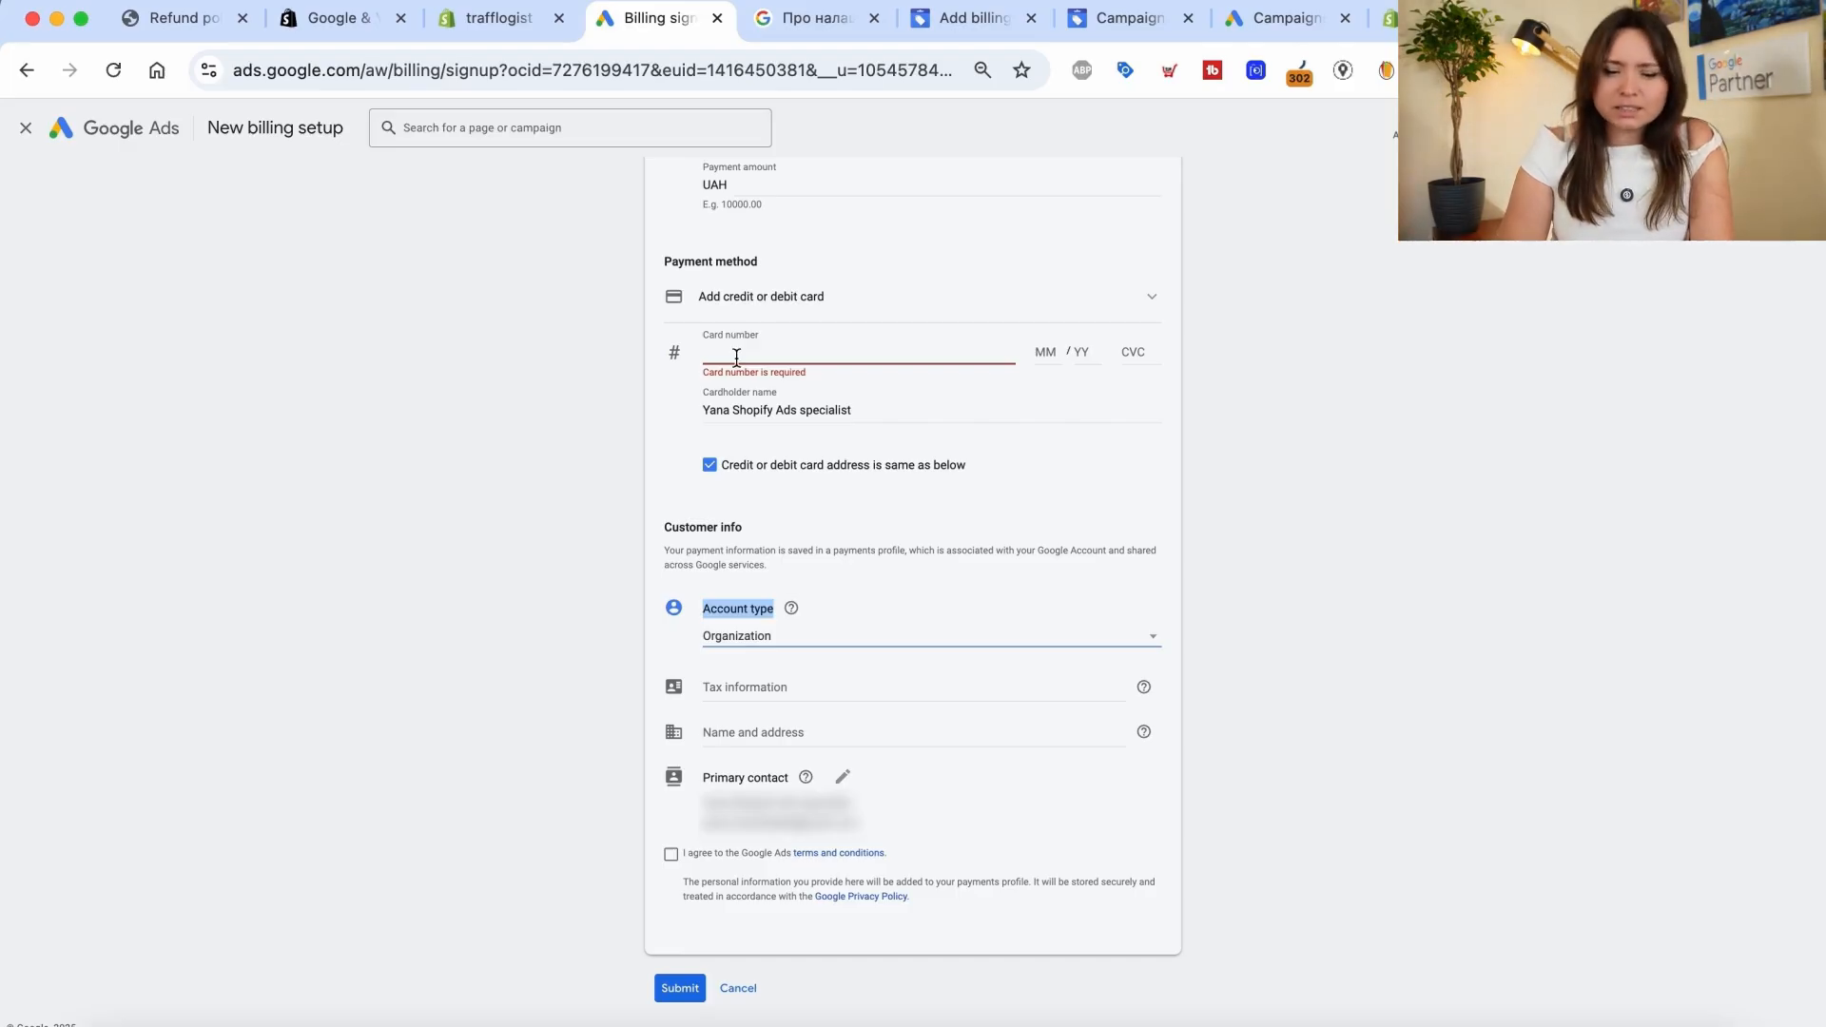
{"action": "left_click", "coordinate": [770, 639]}
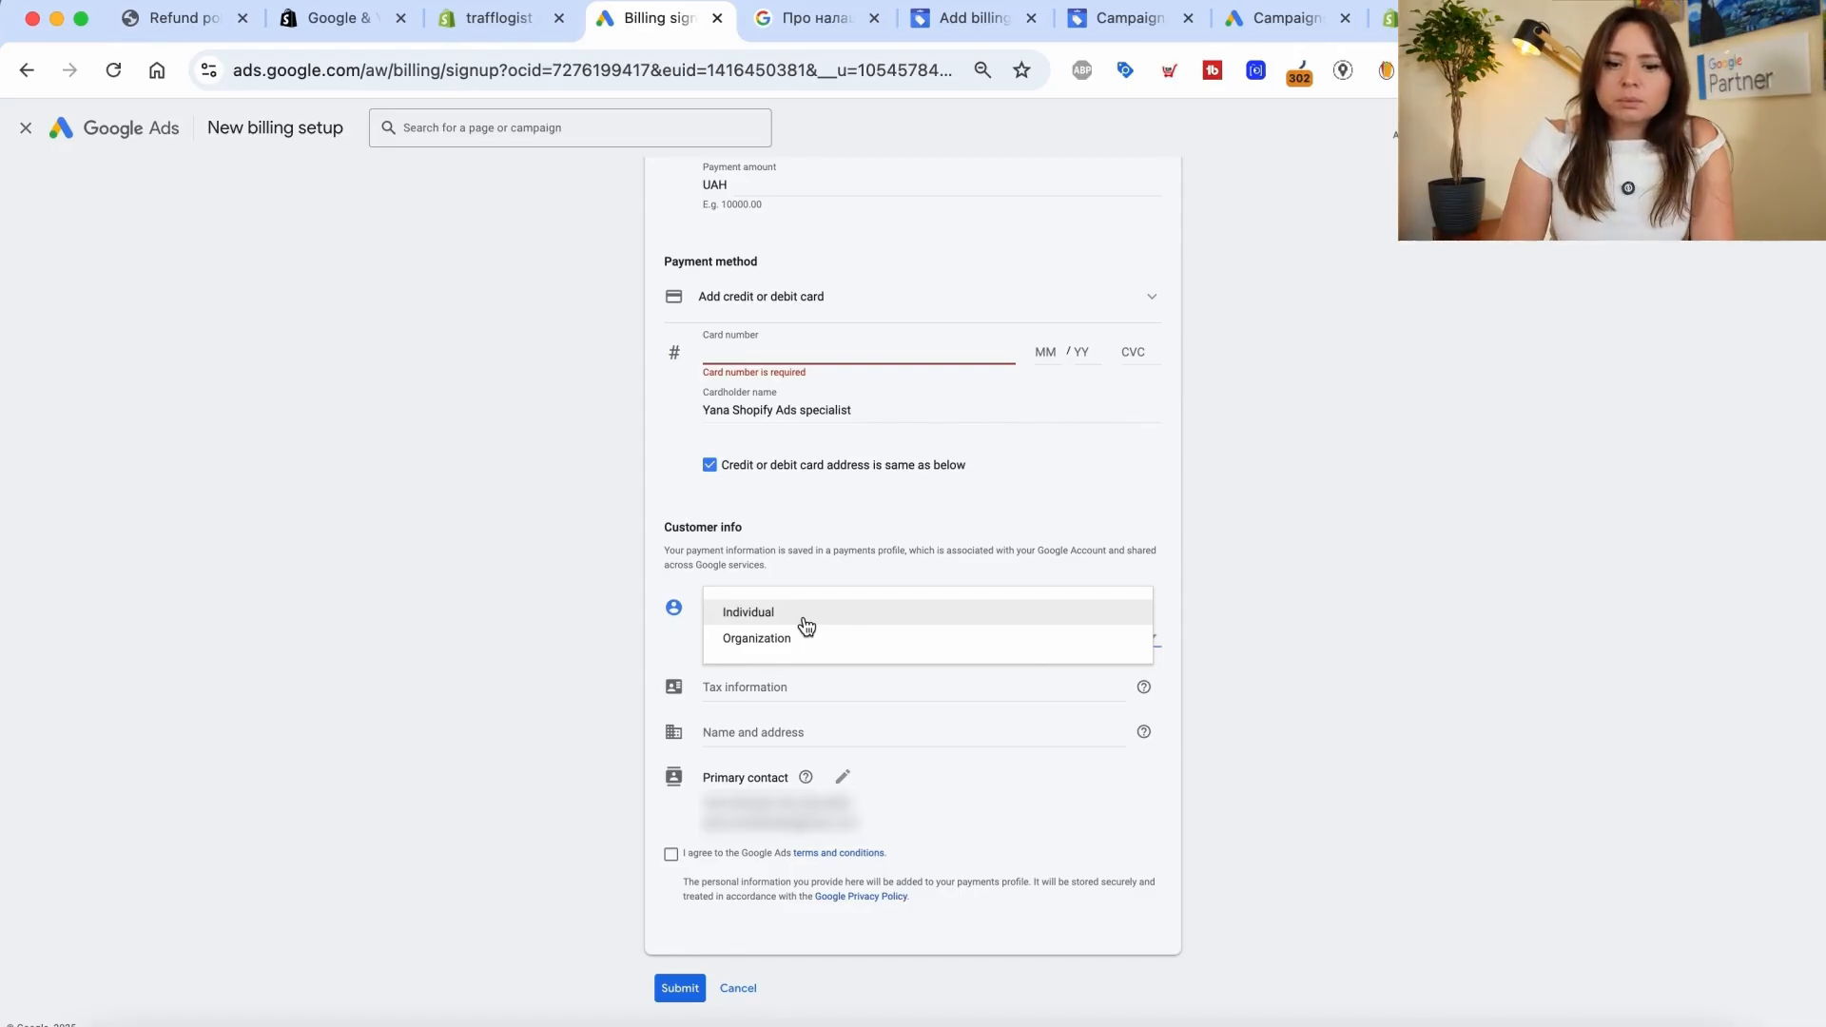
{"action": "left_click", "coordinate": [563, 583]}
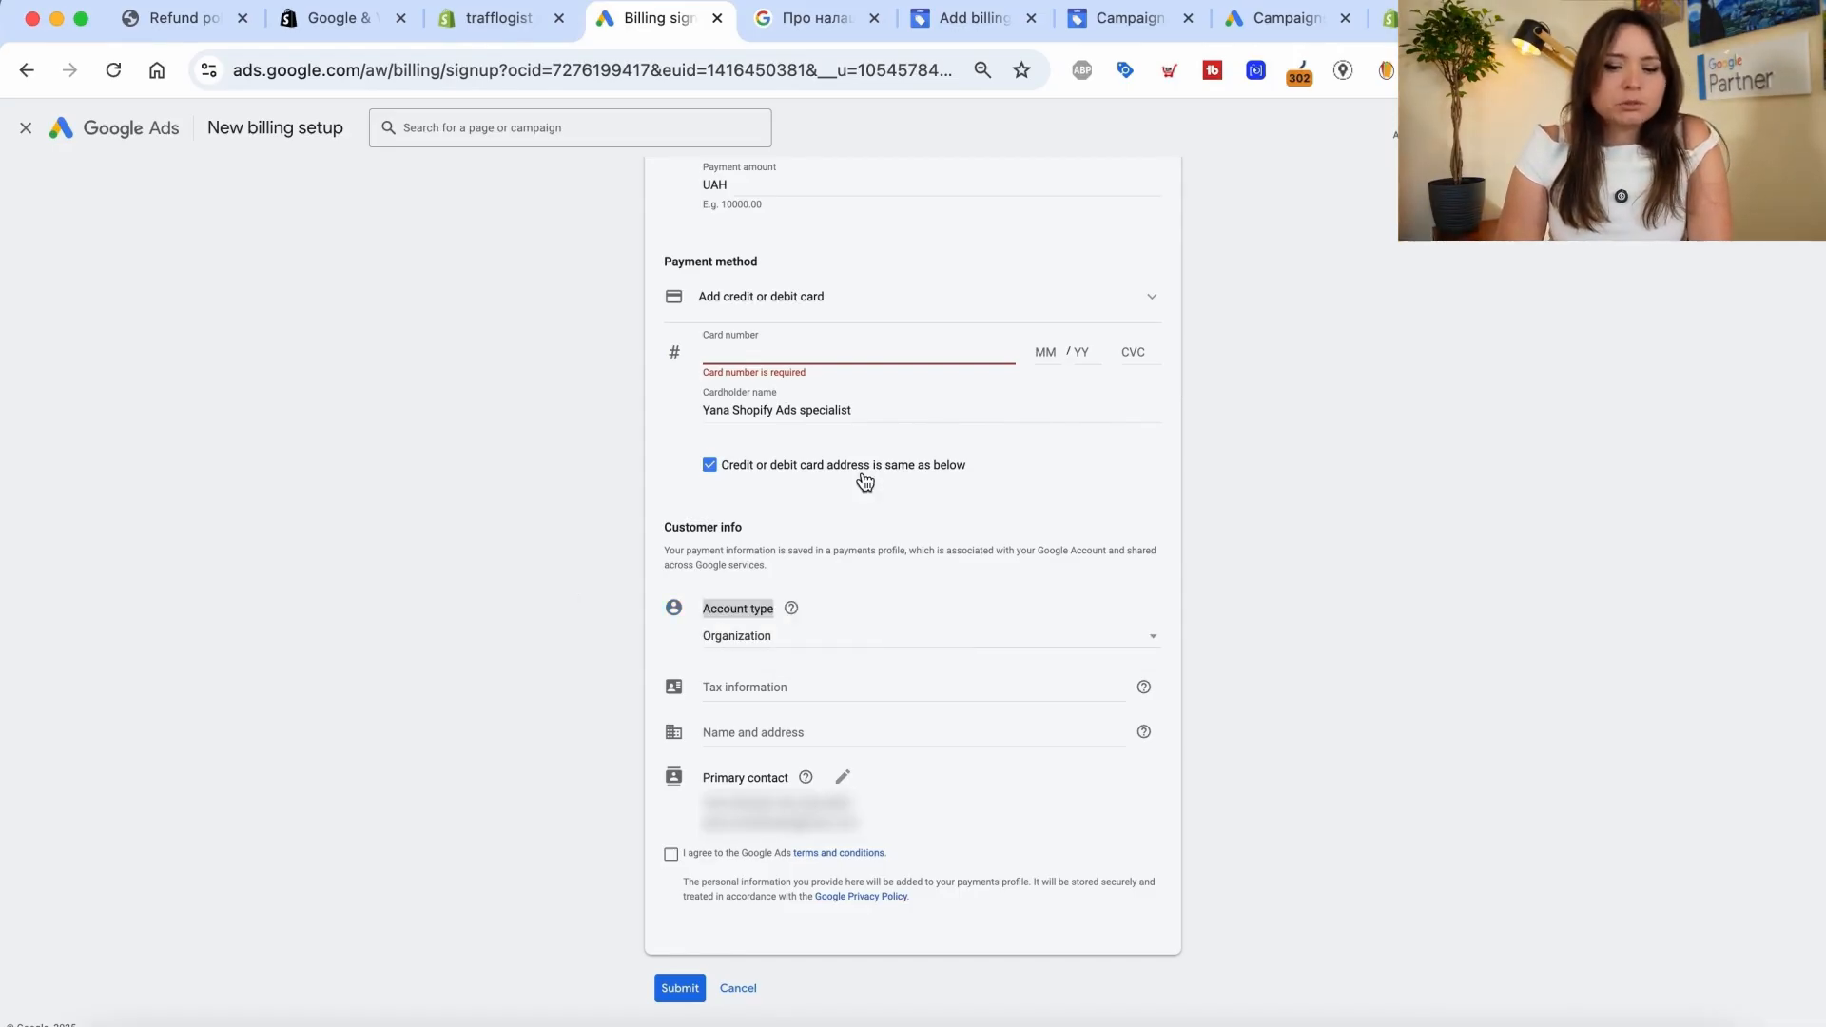
- Set the billing country to Poland and review its customer info, how-you-pay and payment method sections
{"action": "scroll", "coordinate": [758, 517], "scroll_direction": "up", "scroll_amount": 3}
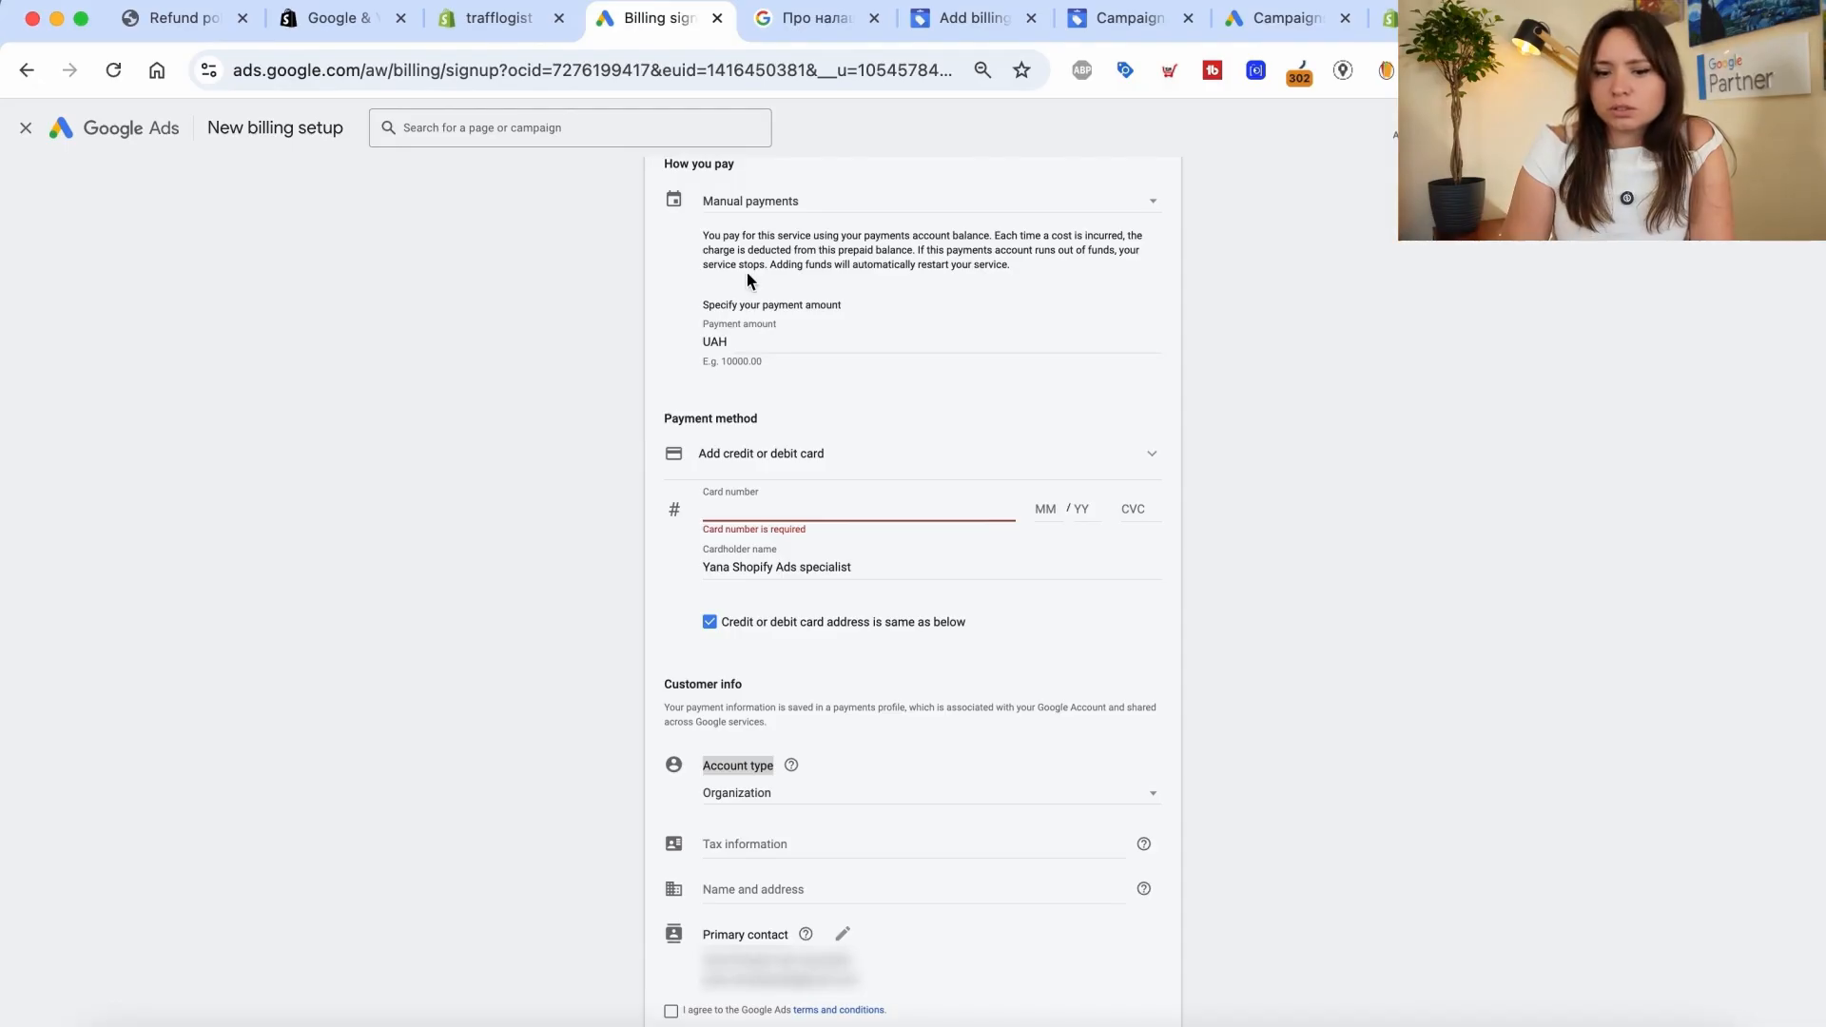
{"action": "scroll", "coordinate": [751, 266], "scroll_direction": "up", "scroll_amount": 3}
{"action": "scroll", "coordinate": [751, 266], "scroll_direction": "up", "scroll_amount": 3}
{"action": "left_click", "coordinate": [754, 356]}
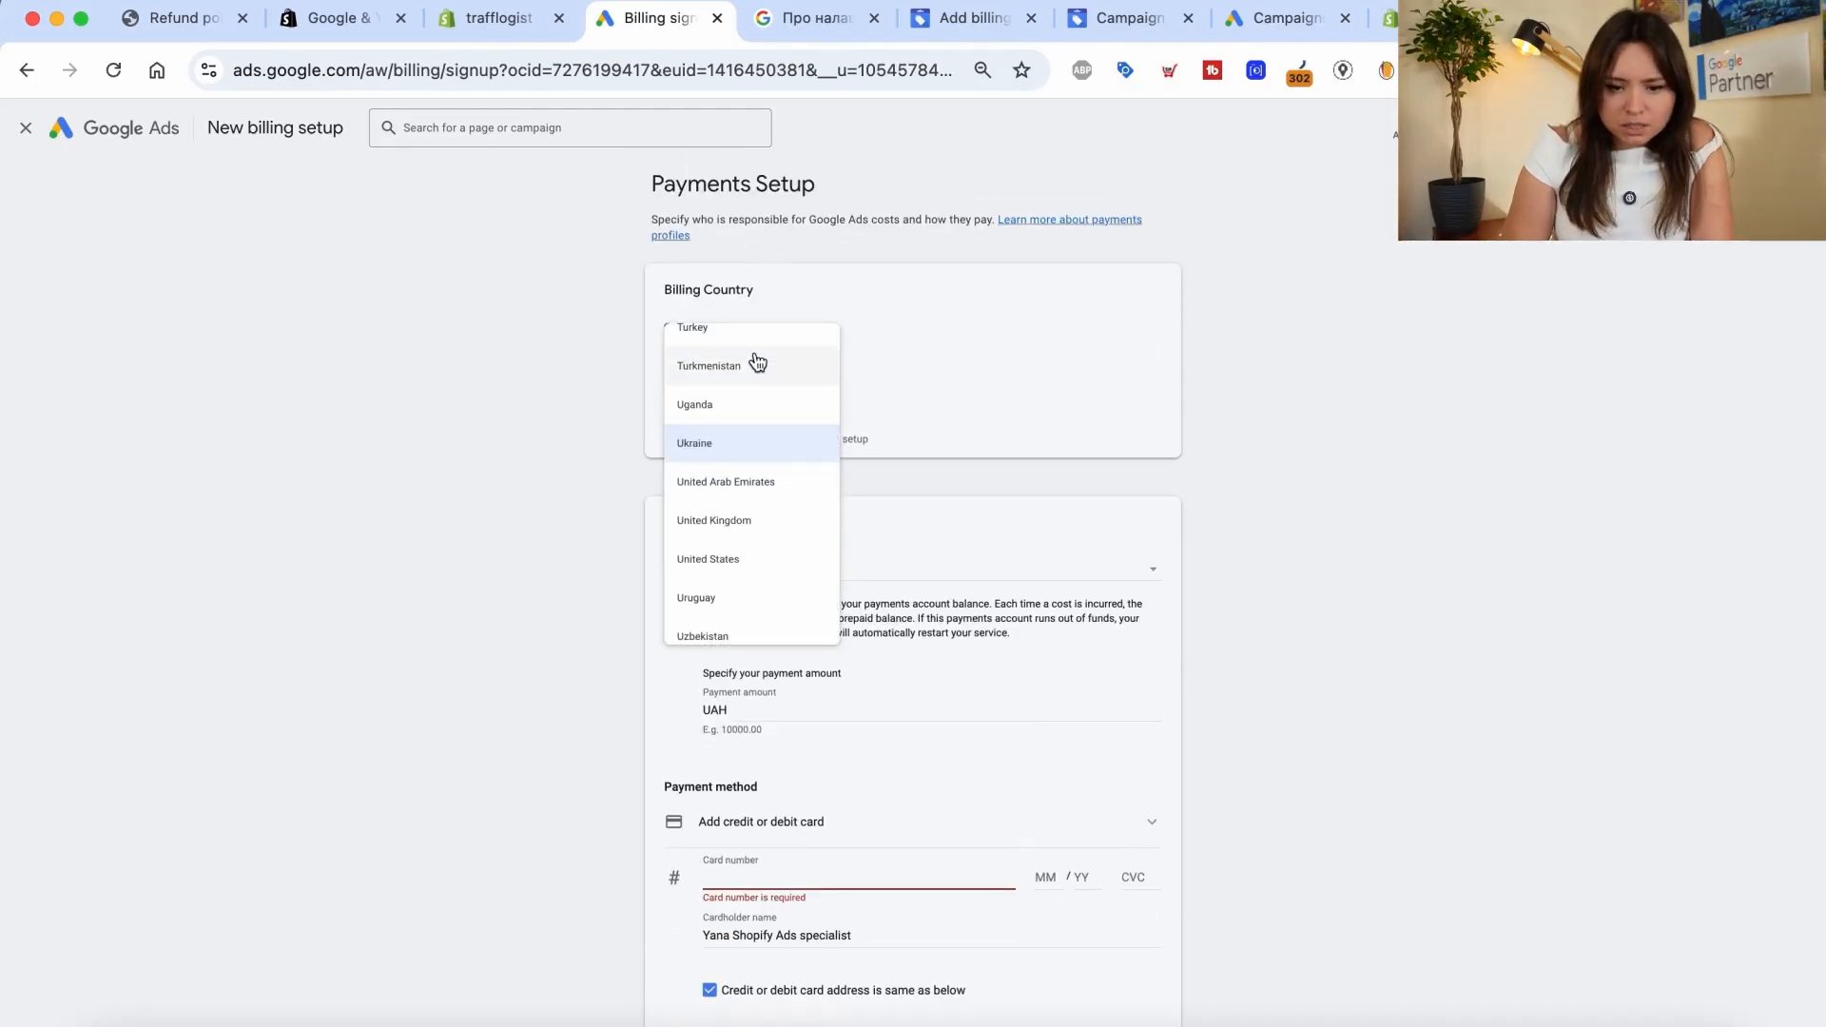
{"action": "scroll", "coordinate": [723, 514], "scroll_direction": "up", "scroll_amount": 10}
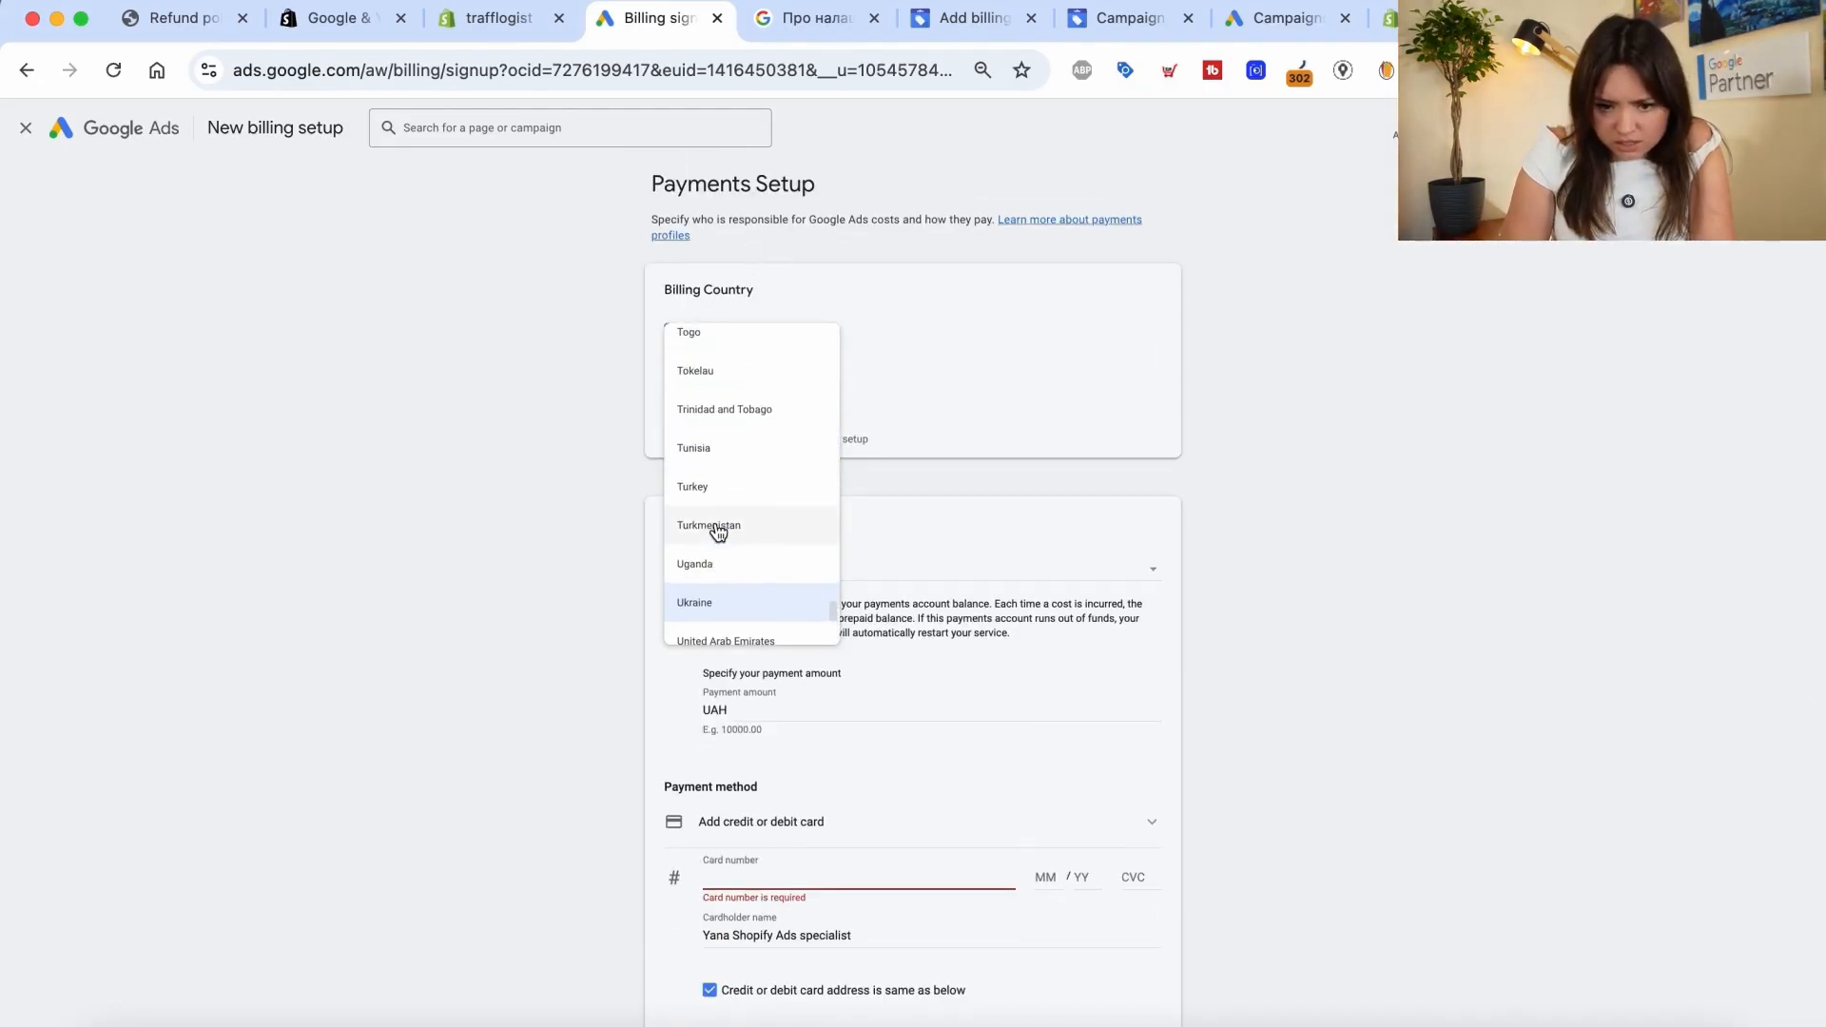
{"action": "scroll", "coordinate": [718, 530], "scroll_direction": "up", "scroll_amount": 5}
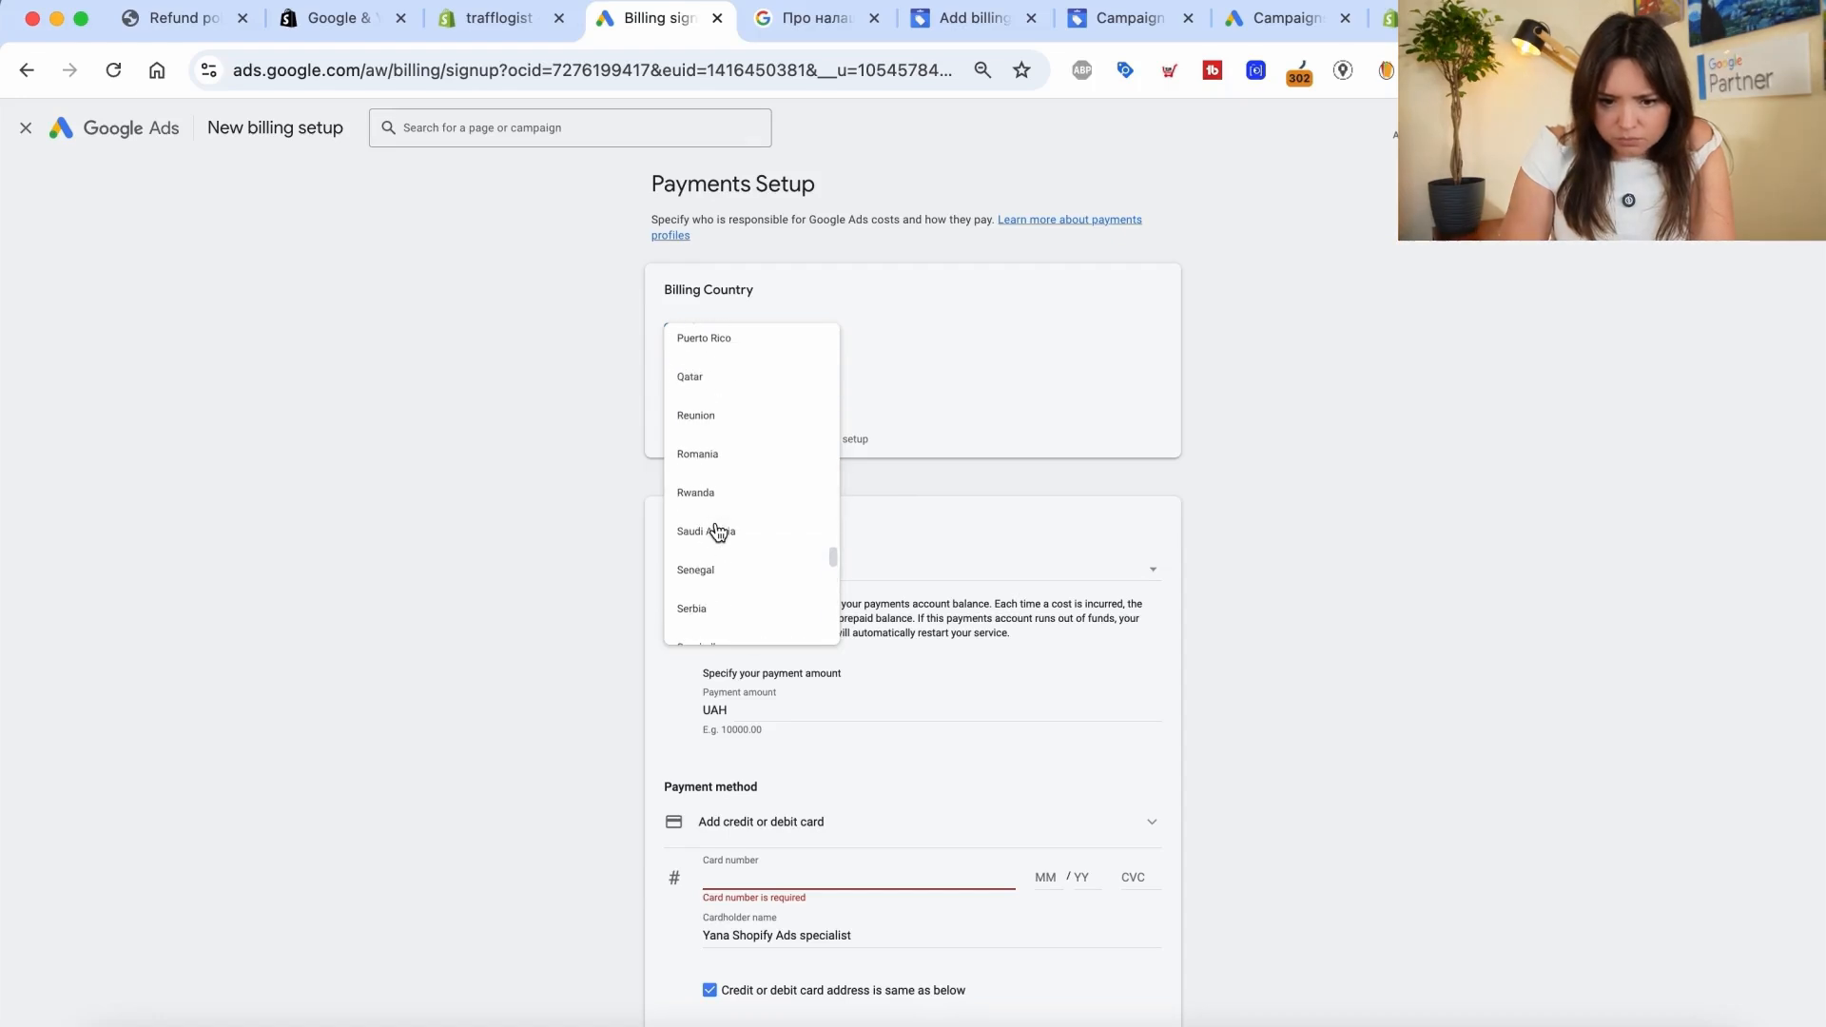
{"action": "scroll", "coordinate": [723, 453], "scroll_direction": "up", "scroll_amount": 2}
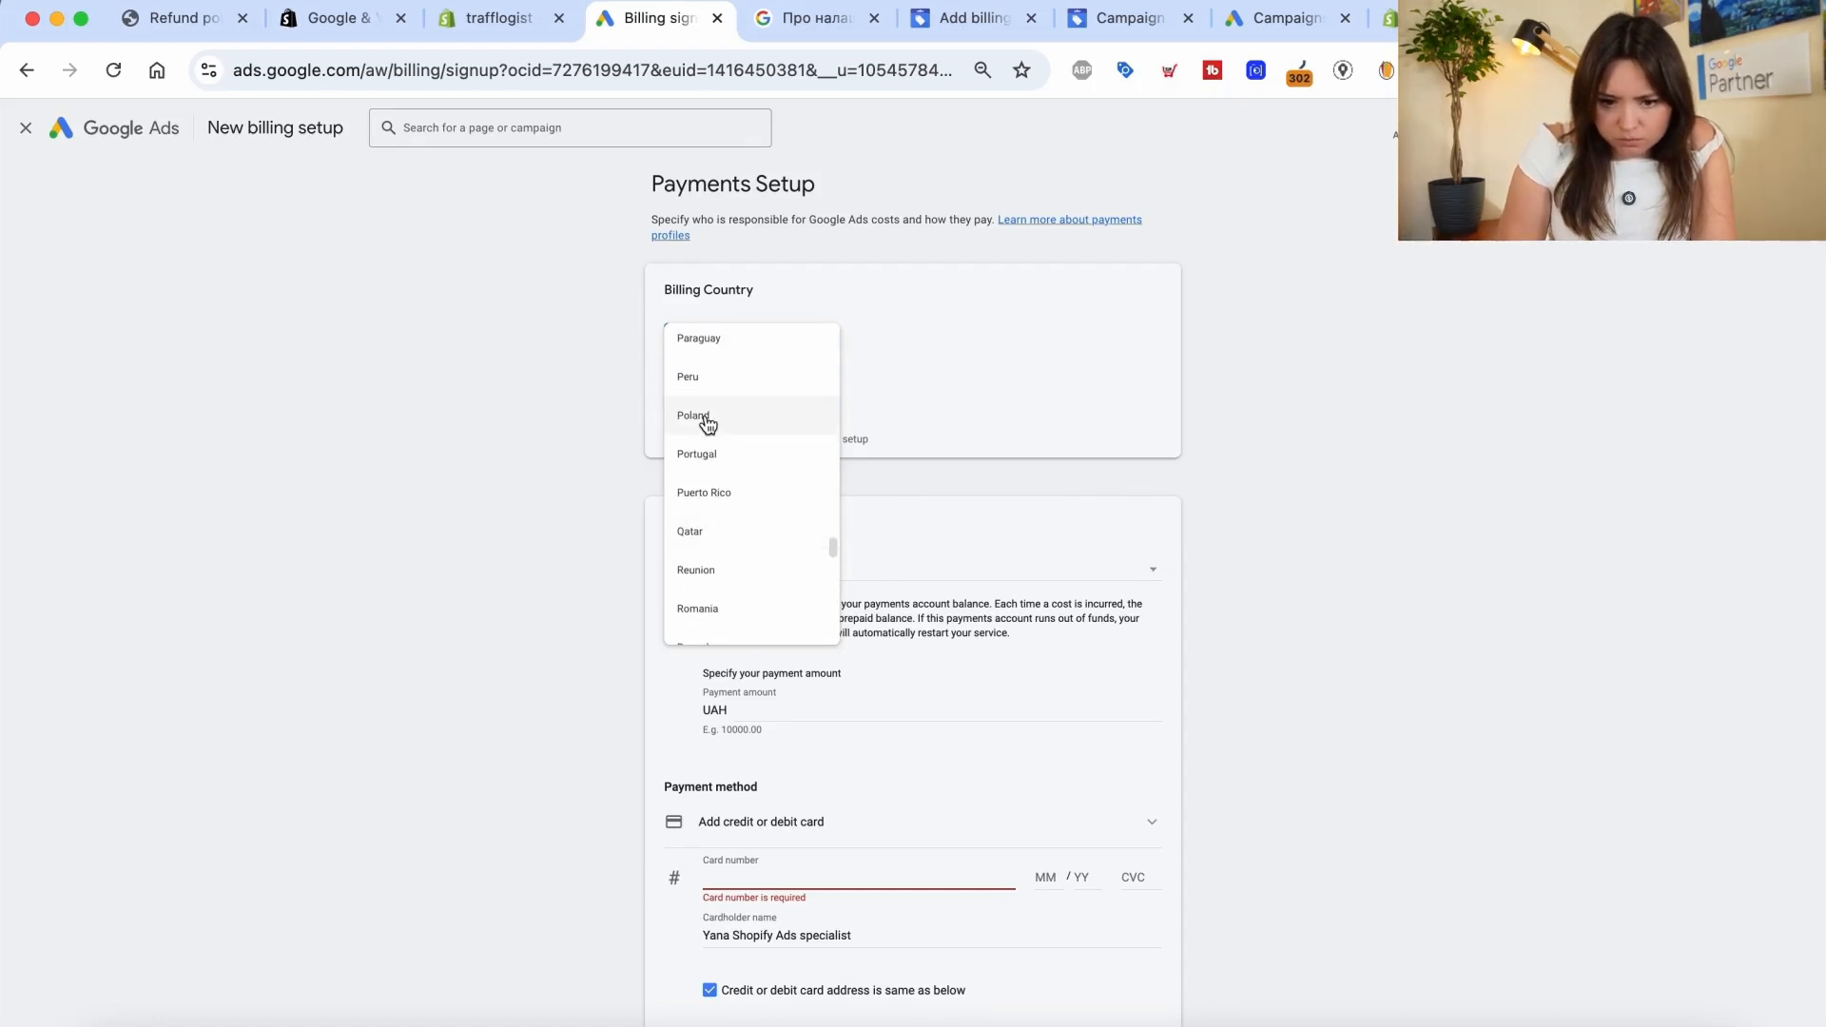
{"action": "left_click", "coordinate": [707, 418]}
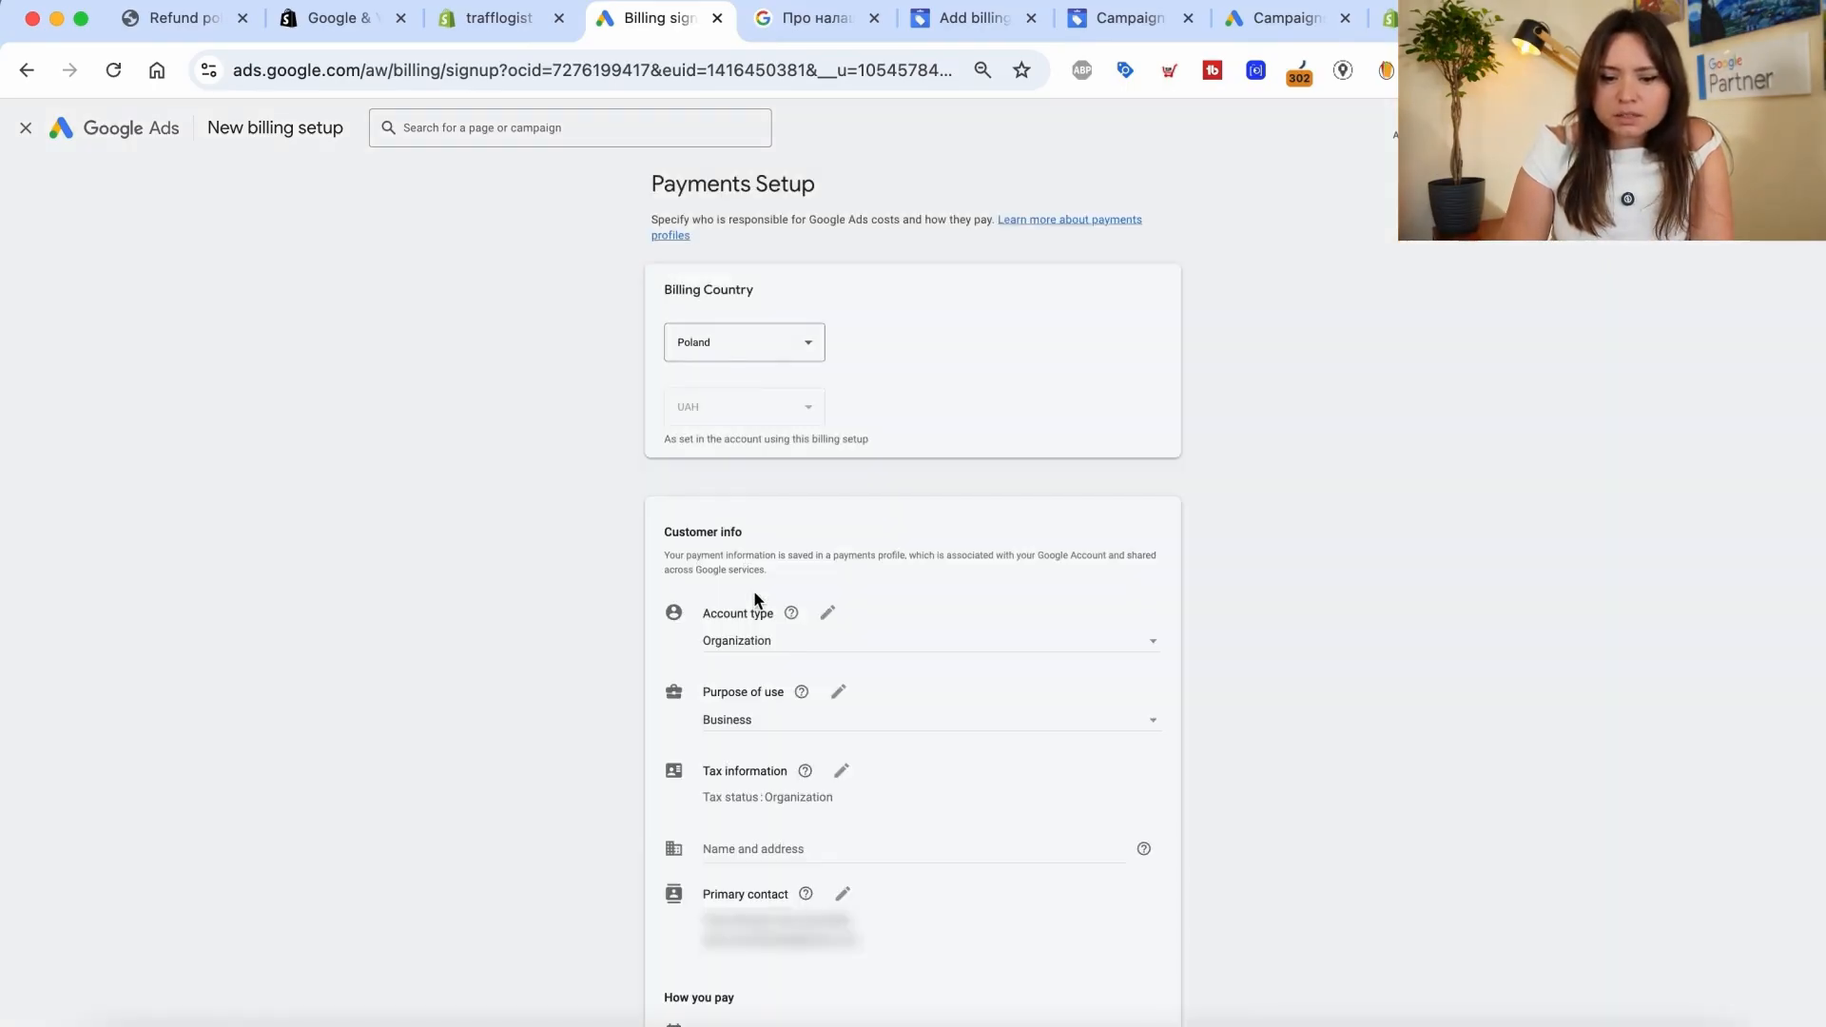
{"action": "scroll", "coordinate": [749, 639], "scroll_direction": "down", "scroll_amount": 3}
{"action": "scroll", "coordinate": [749, 639], "scroll_direction": "down", "scroll_amount": 6}
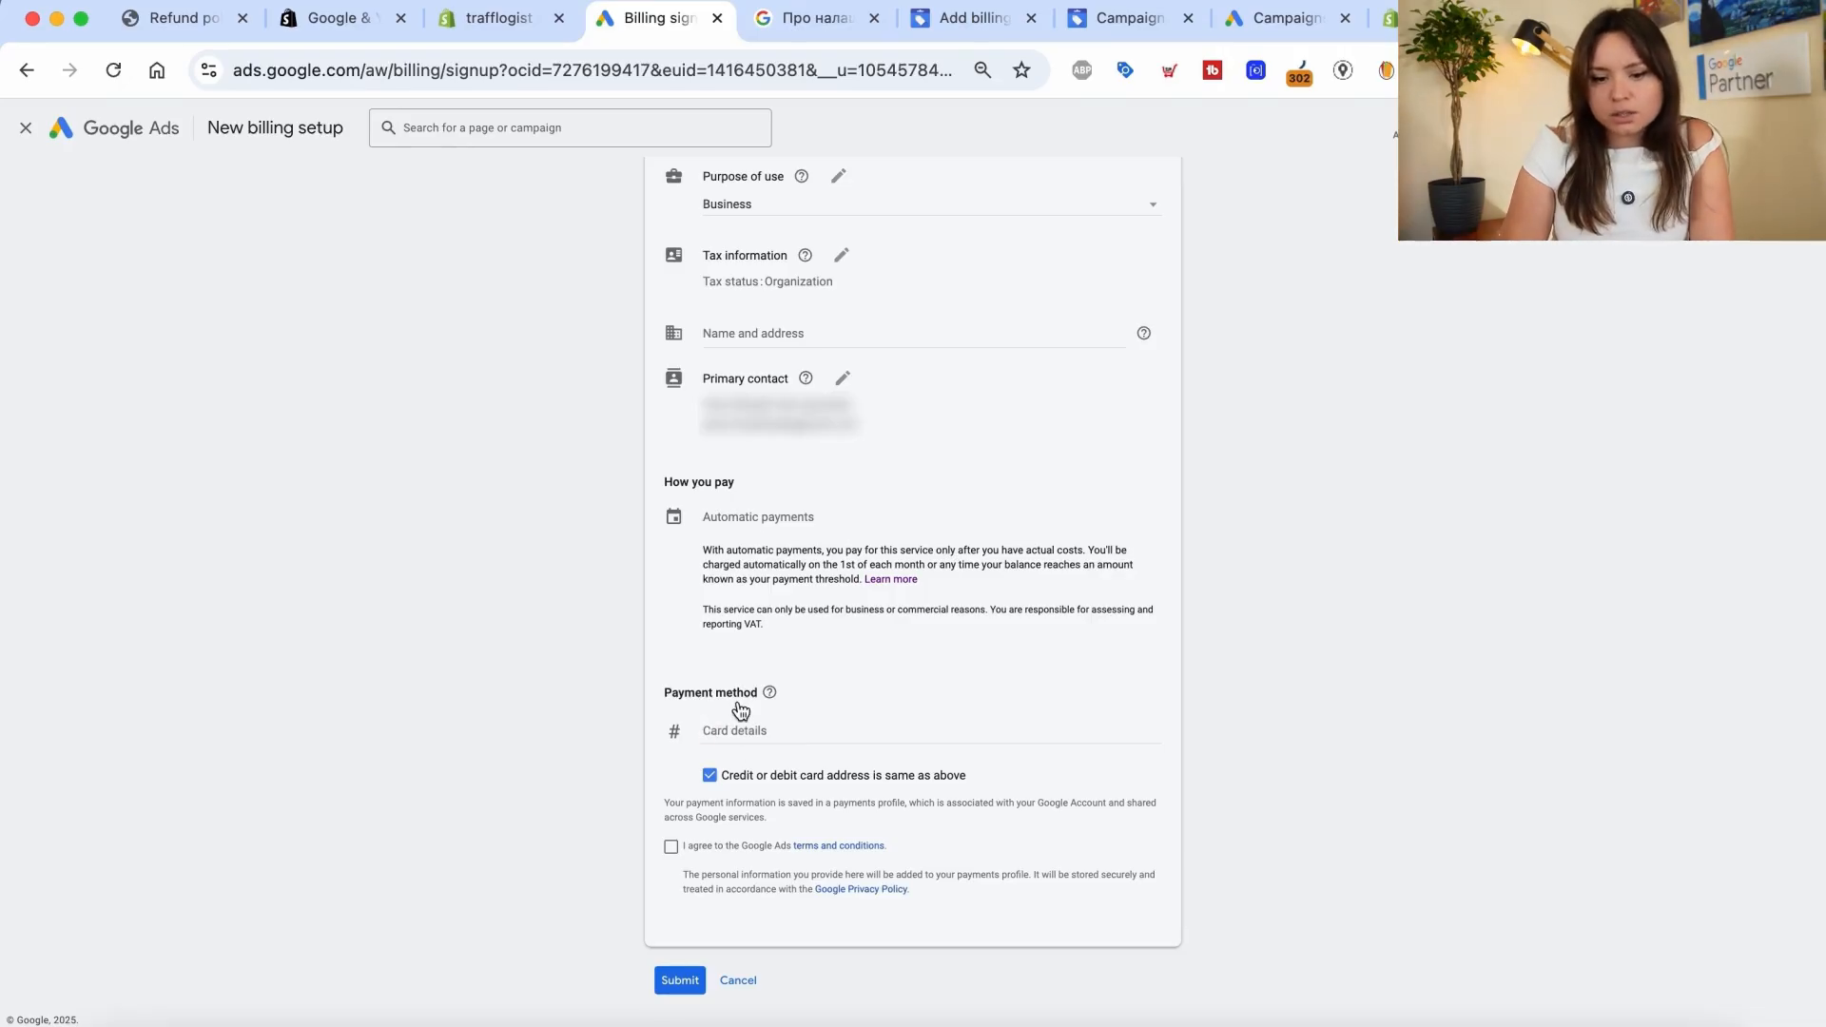
{"action": "scroll", "coordinate": [751, 525], "scroll_direction": "up", "scroll_amount": 1}
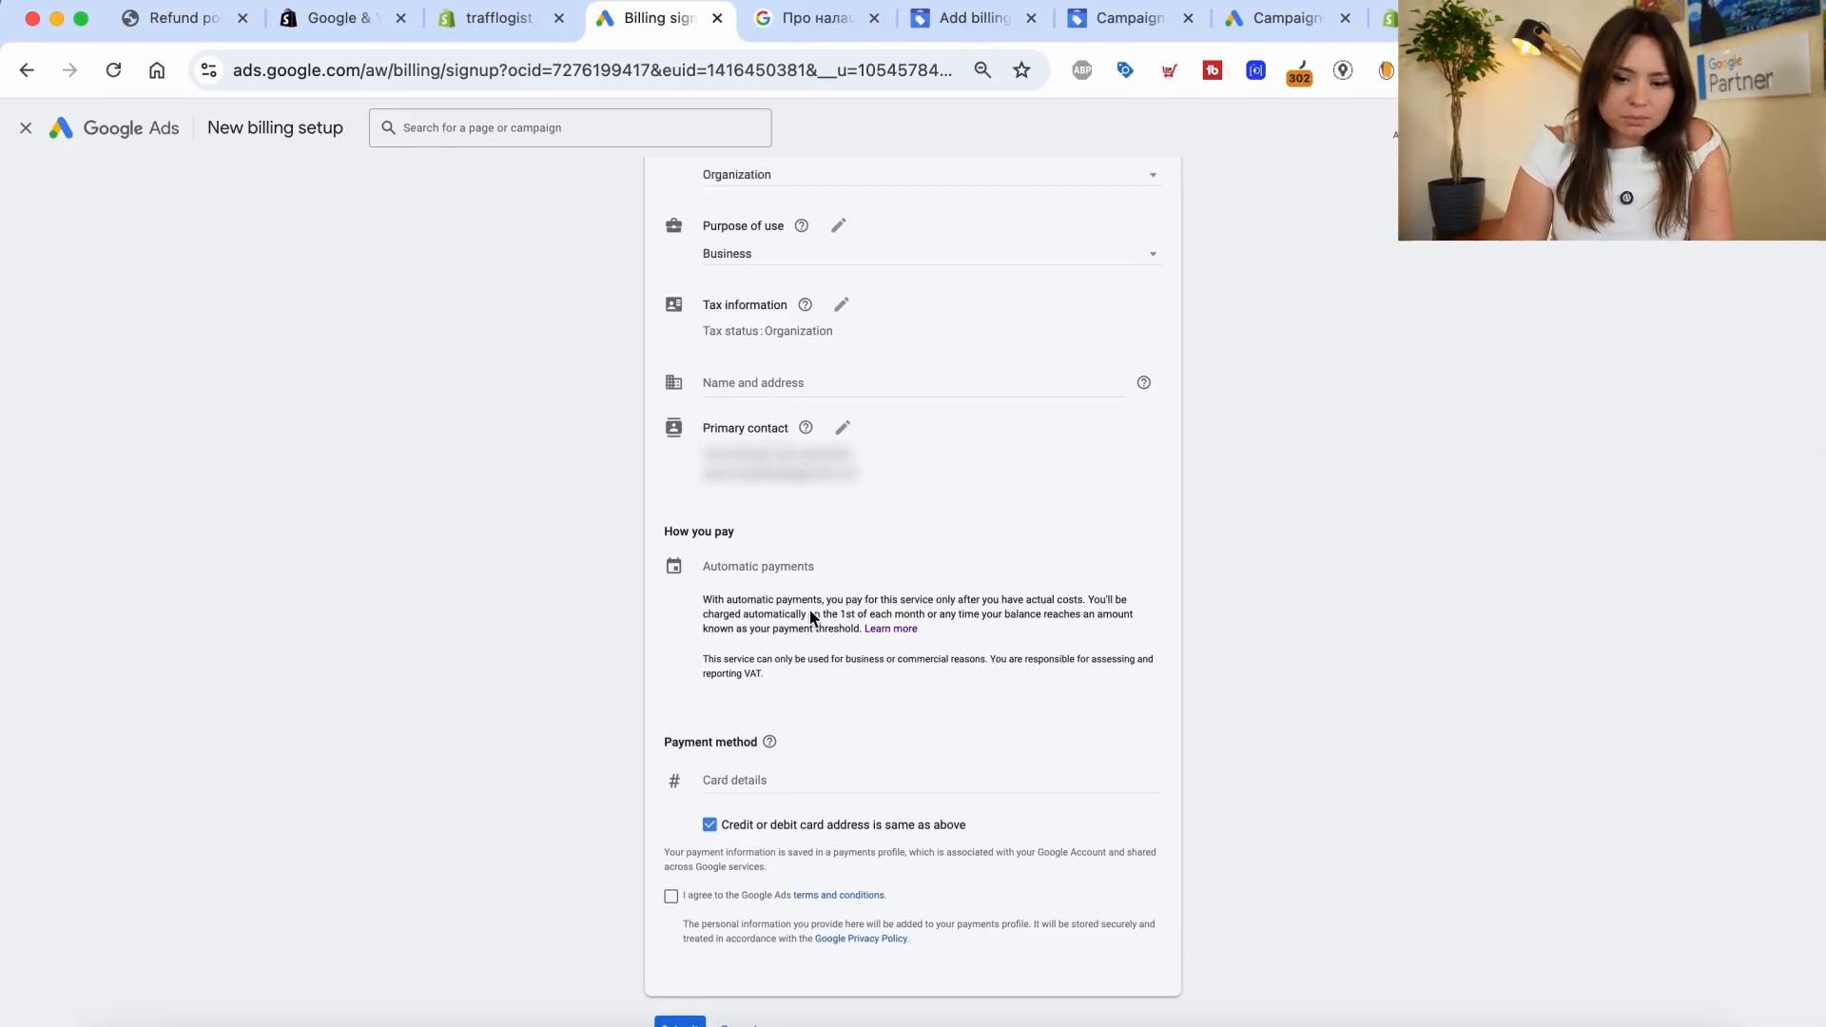
{"action": "scroll", "coordinate": [740, 699], "scroll_direction": "up", "scroll_amount": 4}
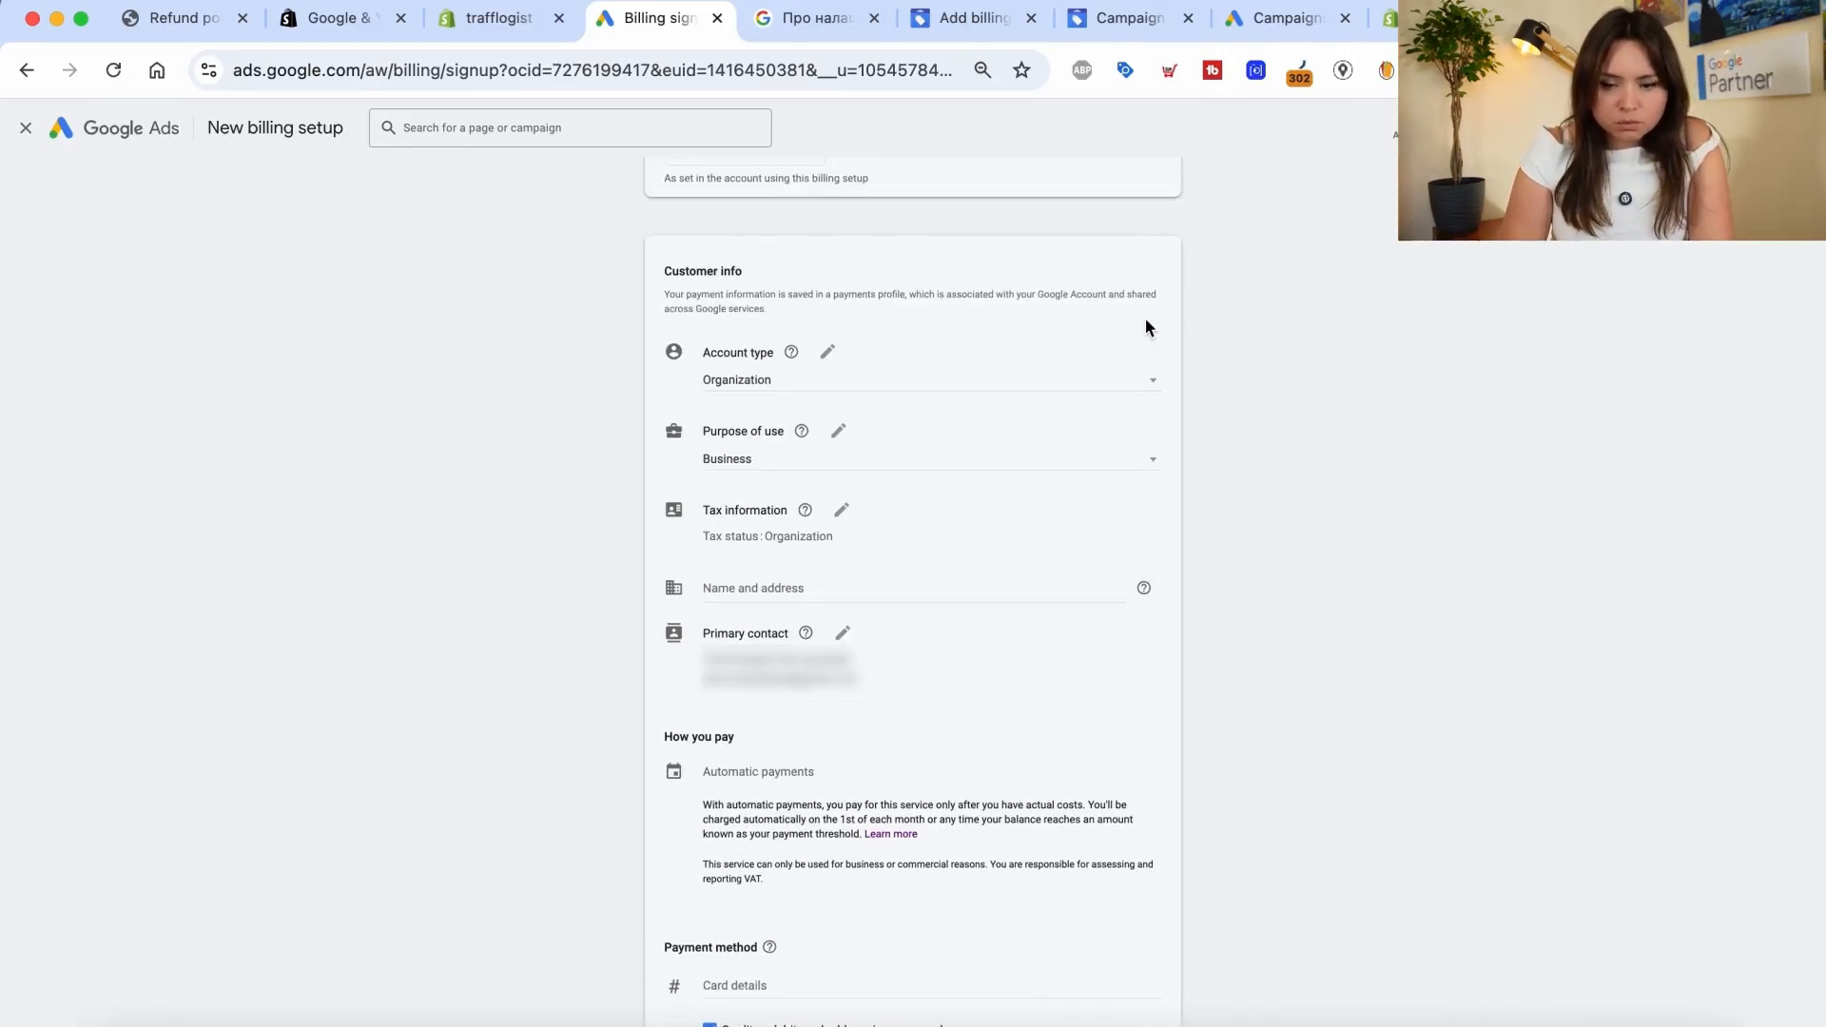
- Switch to the Google Ads help article on payment settings and show its information for Poland (Польща)
{"action": "left_click", "coordinate": [818, 21]}
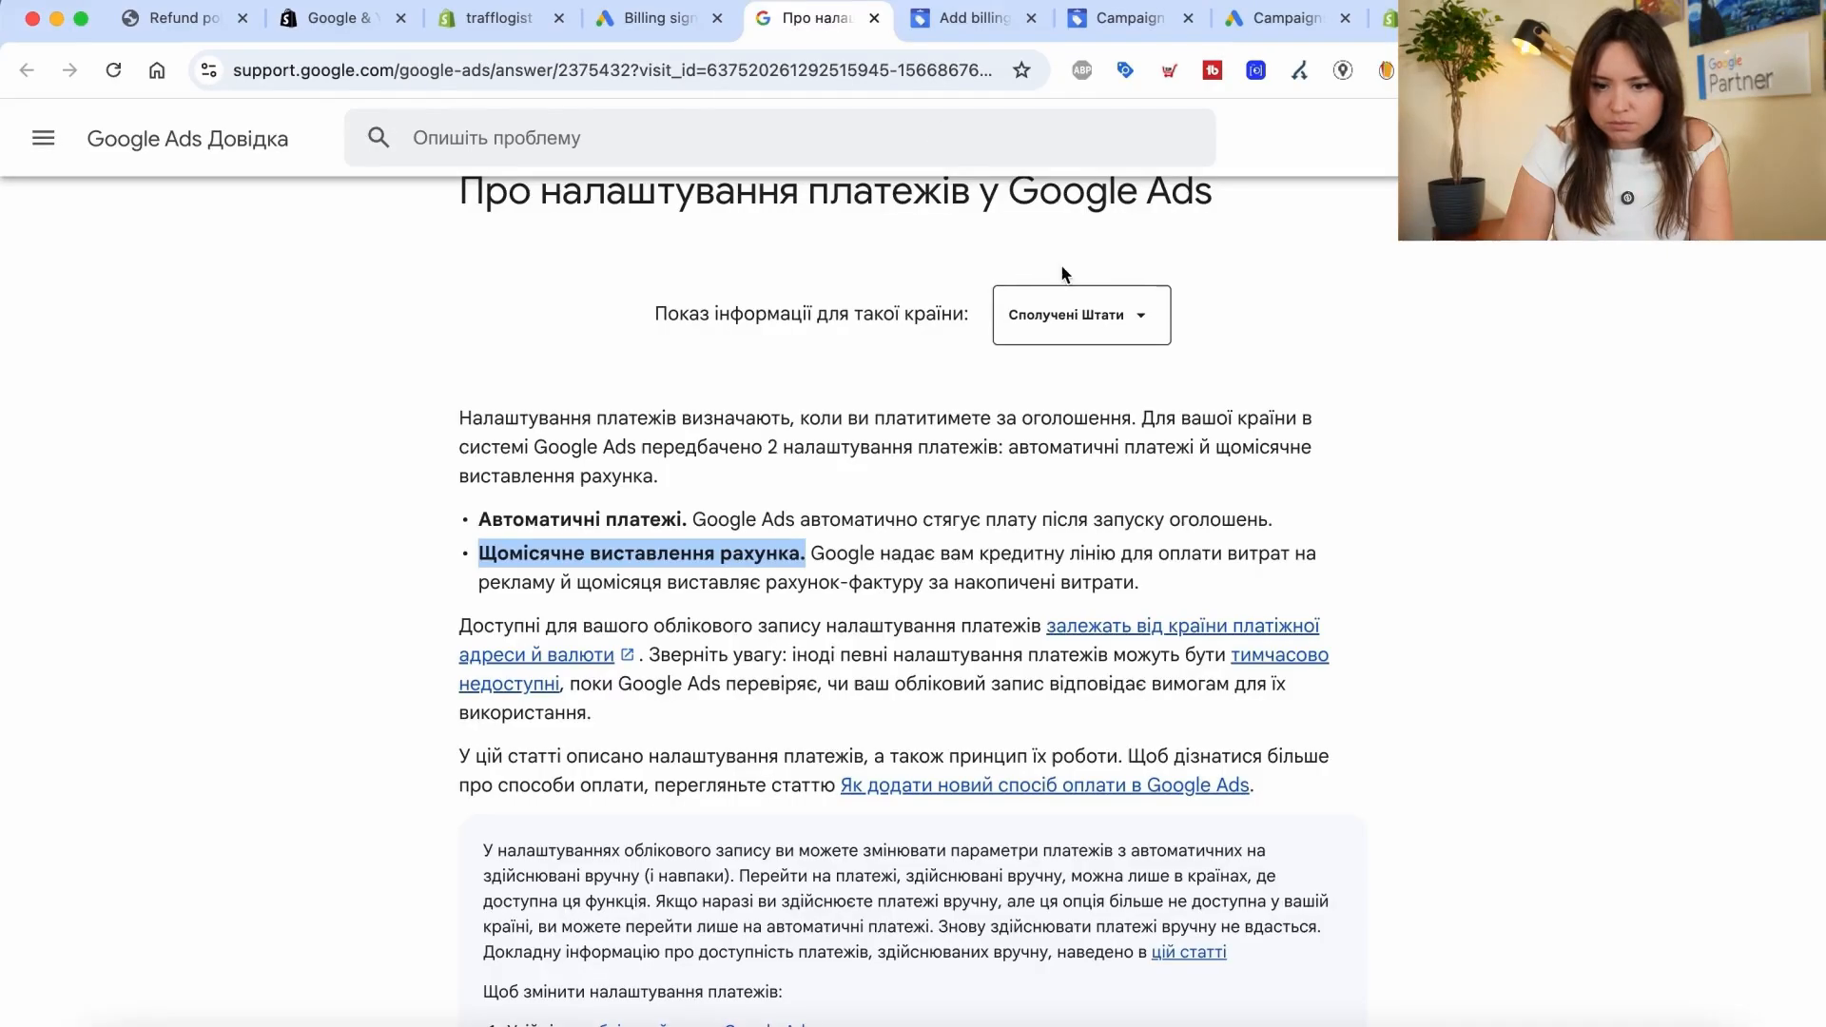
{"action": "left_click", "coordinate": [1070, 314]}
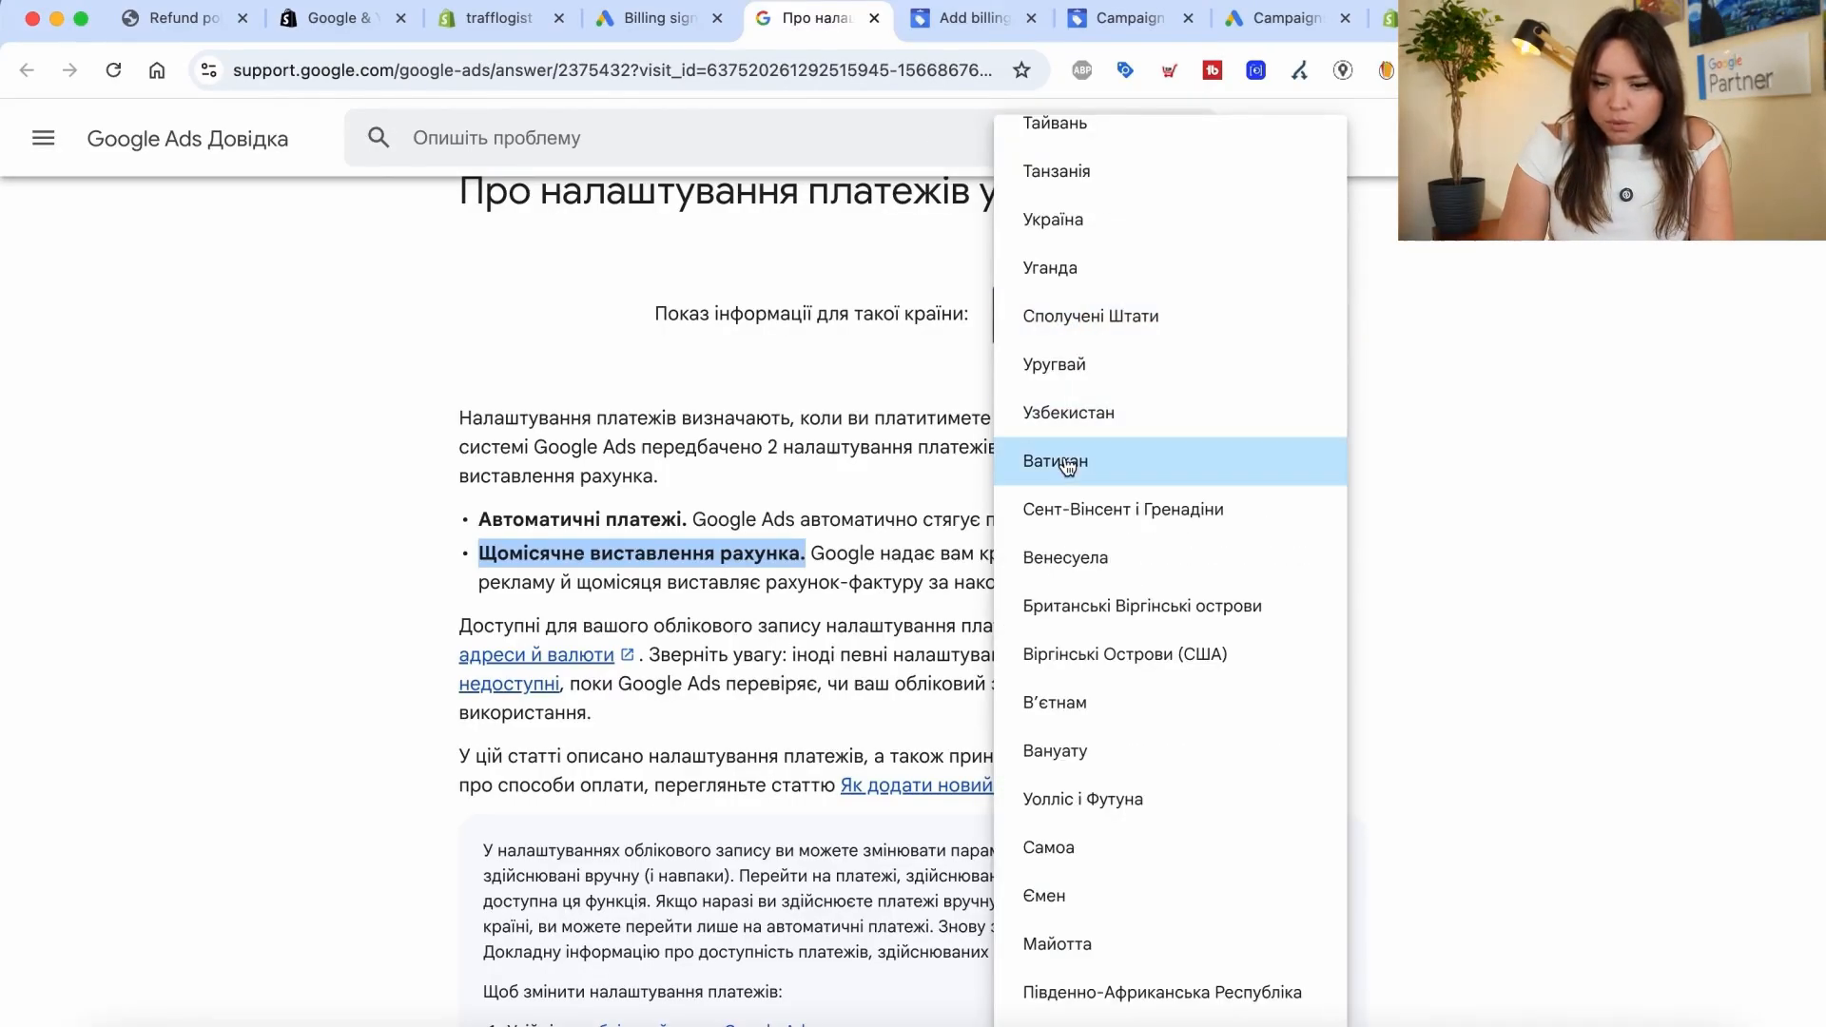
{"action": "scroll", "coordinate": [1068, 464], "scroll_direction": "up", "scroll_amount": 4}
{"action": "scroll", "coordinate": [1068, 464], "scroll_direction": "up", "scroll_amount": 6}
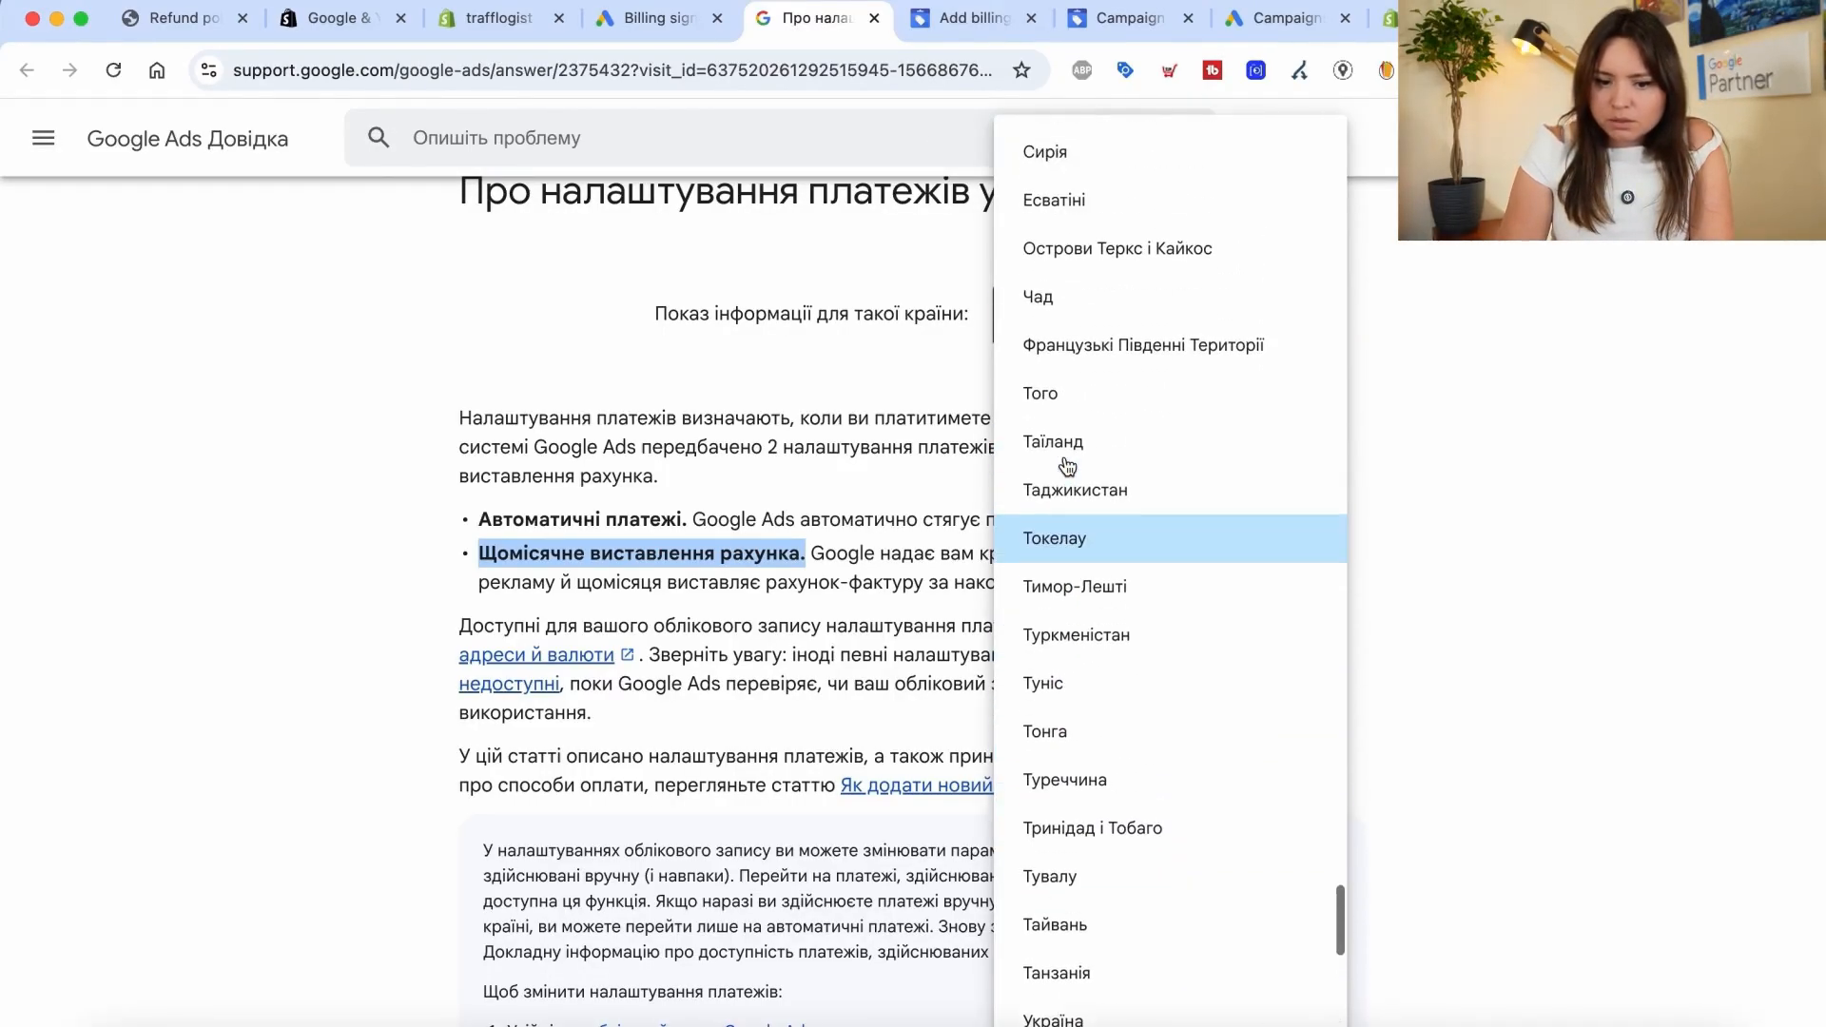
{"action": "scroll", "coordinate": [1115, 438], "scroll_direction": "up", "scroll_amount": 13}
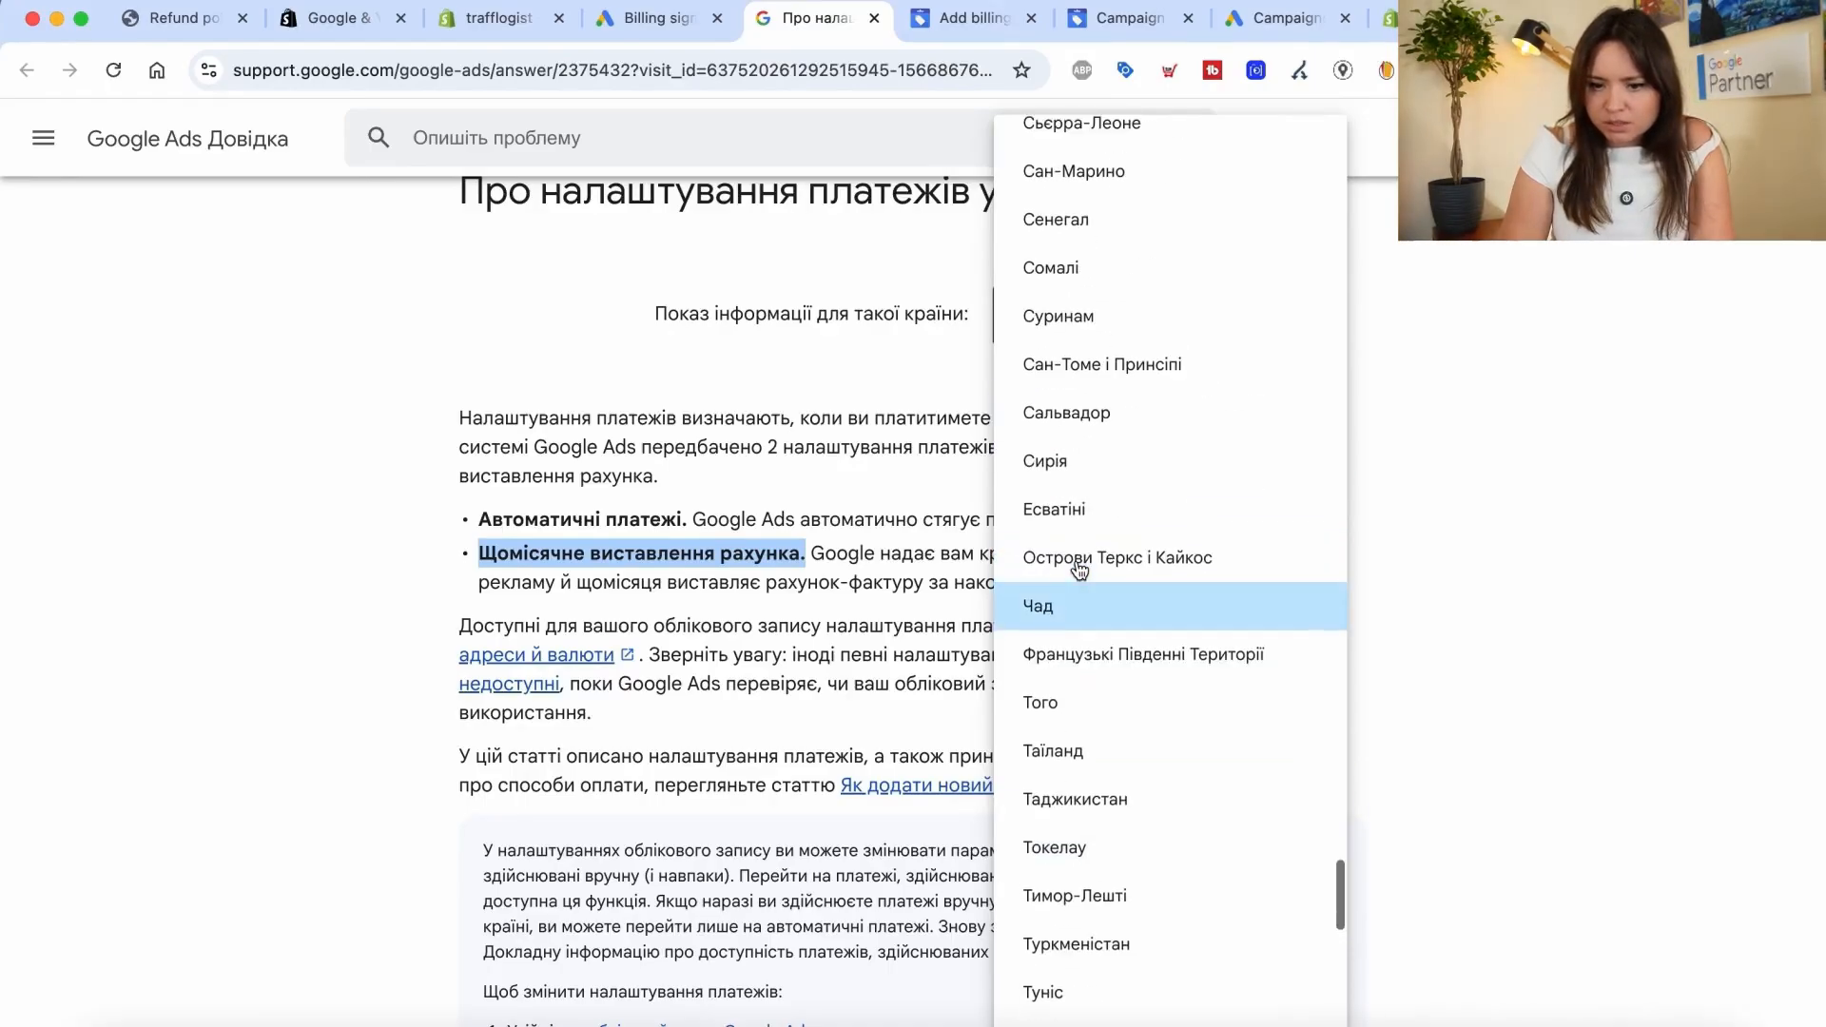
{"action": "scroll", "coordinate": [1079, 568], "scroll_direction": "up", "scroll_amount": 4}
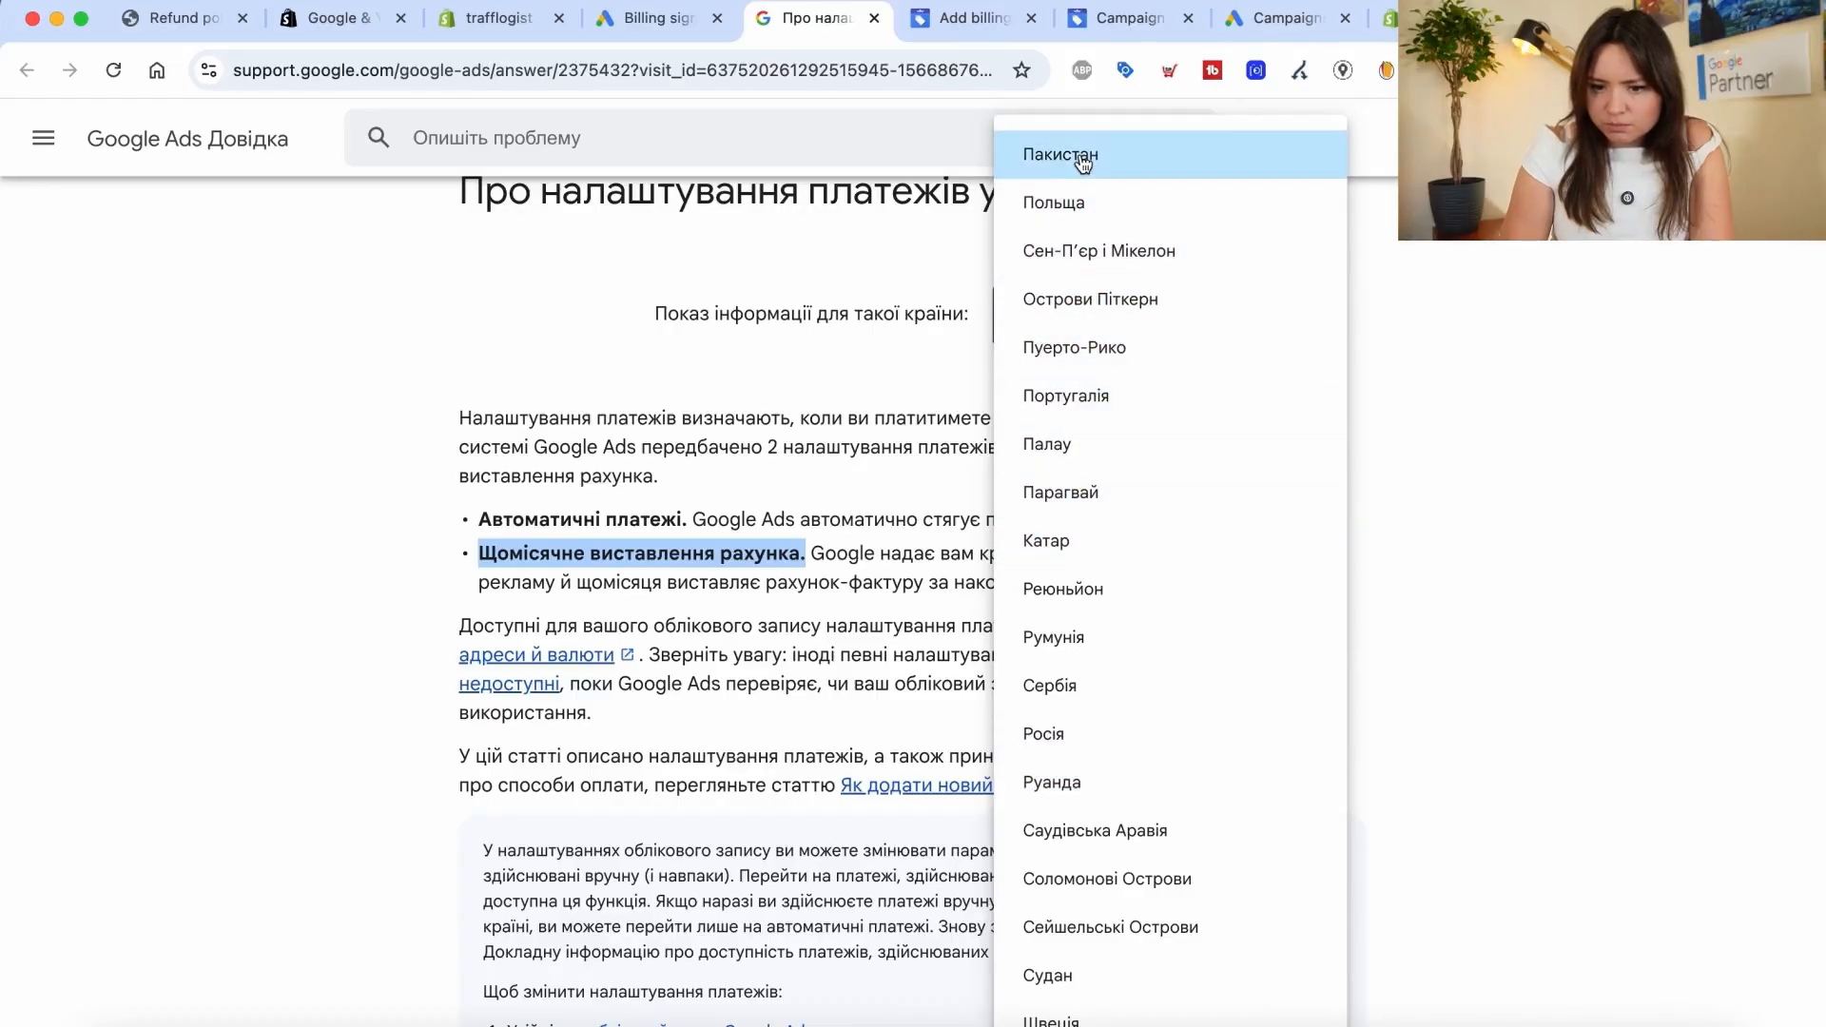
{"action": "left_click", "coordinate": [1066, 203]}
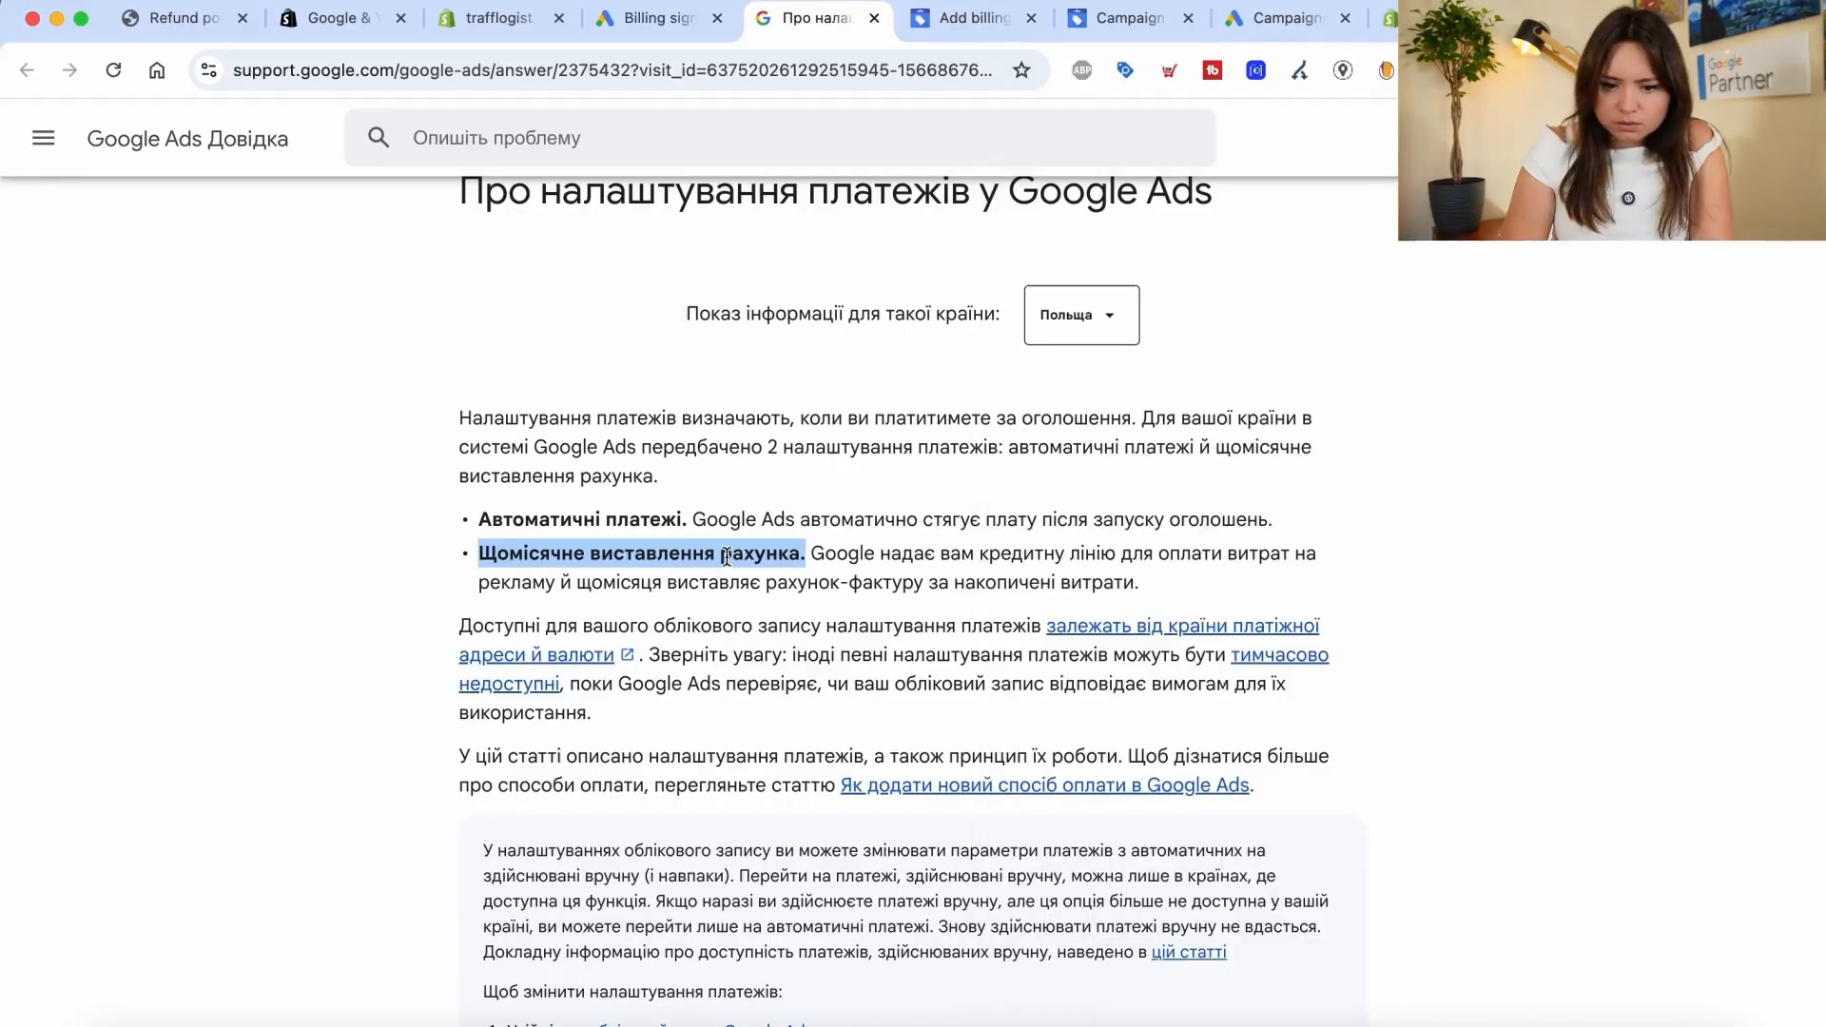
- Reread the payment settings listed for Poland, highlighting the monthly invoicing entry
{"action": "scroll", "coordinate": [726, 556], "scroll_direction": "down", "scroll_amount": 3}
{"action": "left_click_drag", "start_coordinate": [590, 394], "coordinate": [854, 414]}
{"action": "left_click", "coordinate": [853, 413]}
{"action": "left_click_drag", "start_coordinate": [647, 393], "coordinate": [800, 394]}
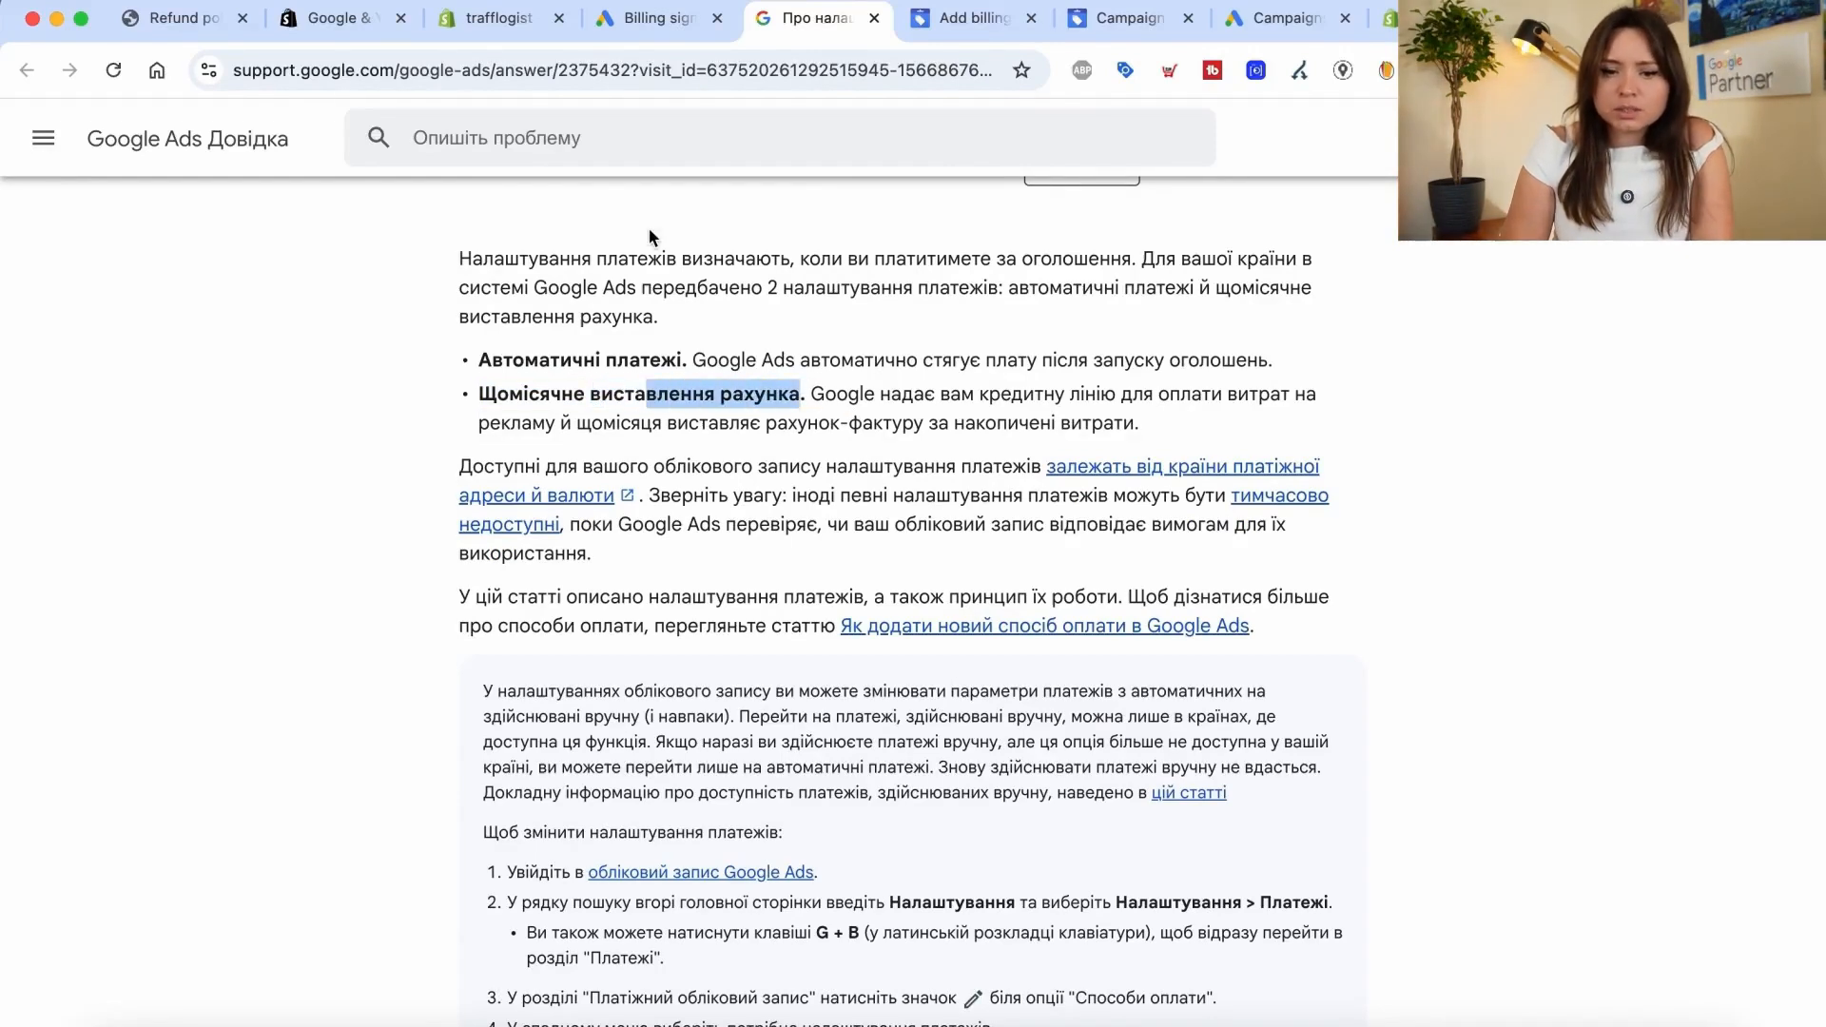
- Return to the billing setup, try the Individual account type for Poland and restore Organization
{"action": "left_click", "coordinate": [642, 21]}
{"action": "left_click", "coordinate": [812, 382]}
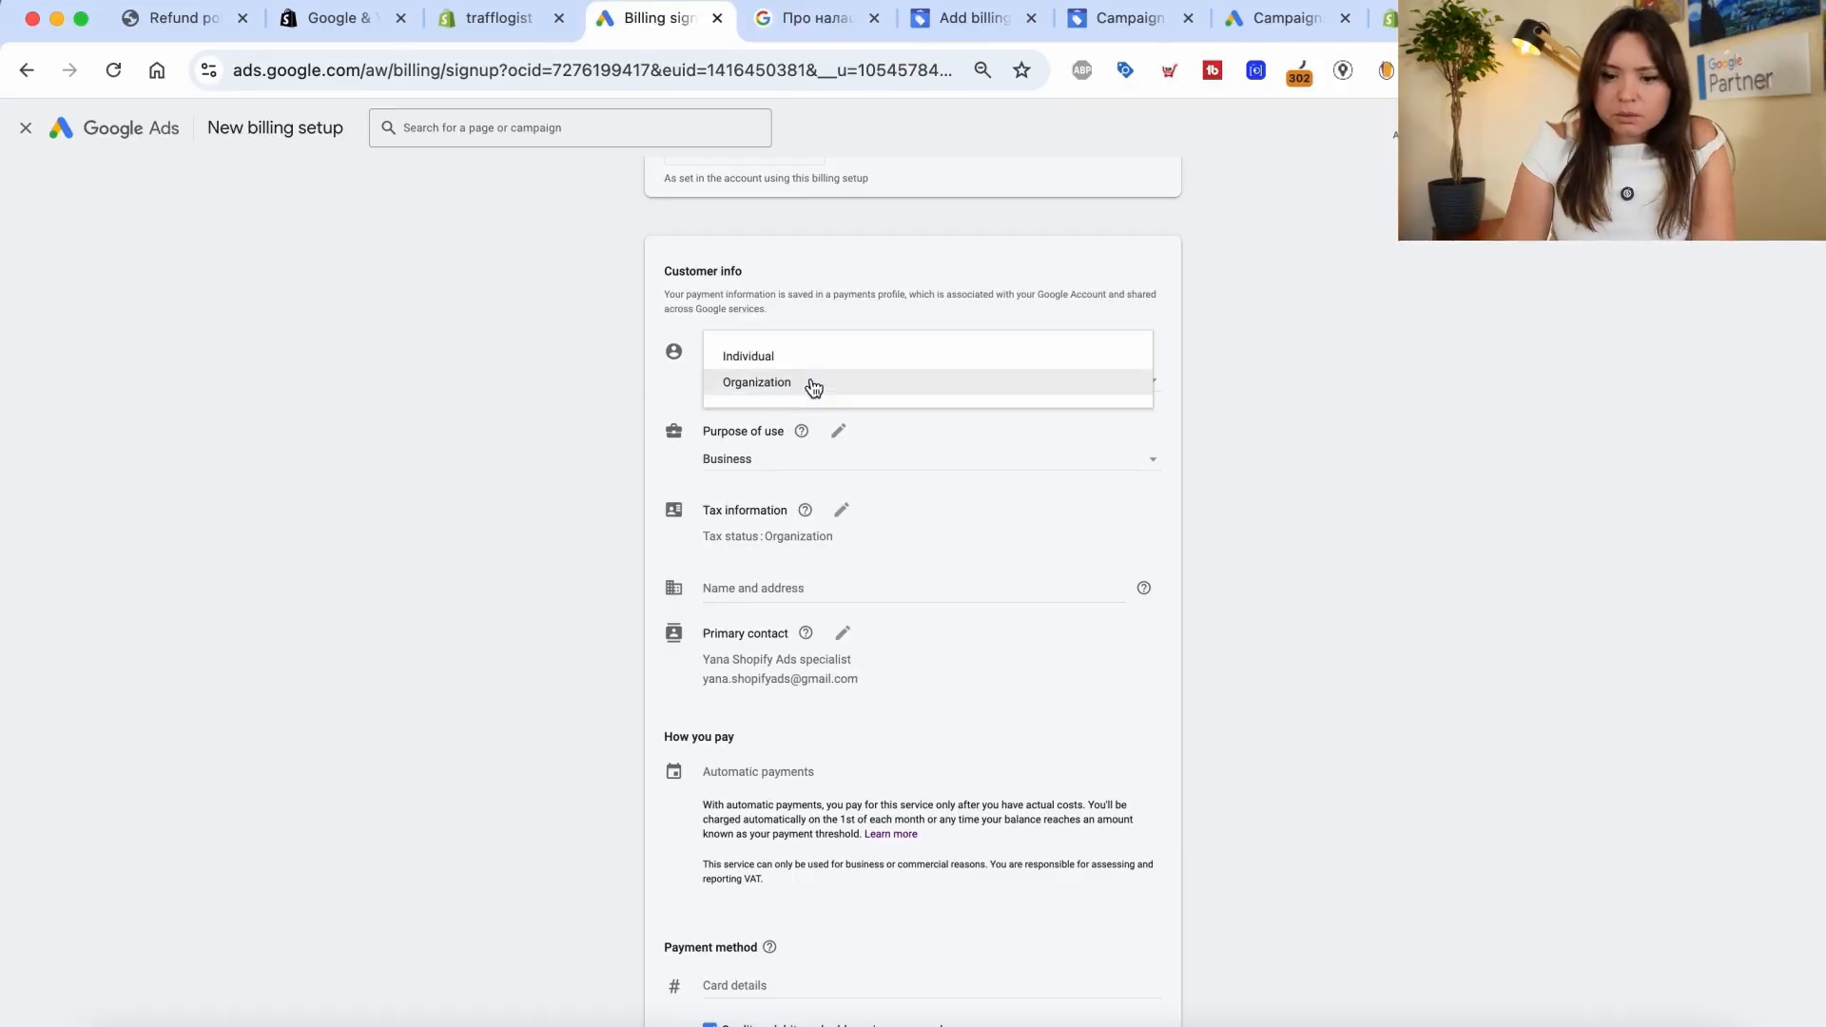
{"action": "left_click", "coordinate": [761, 362]}
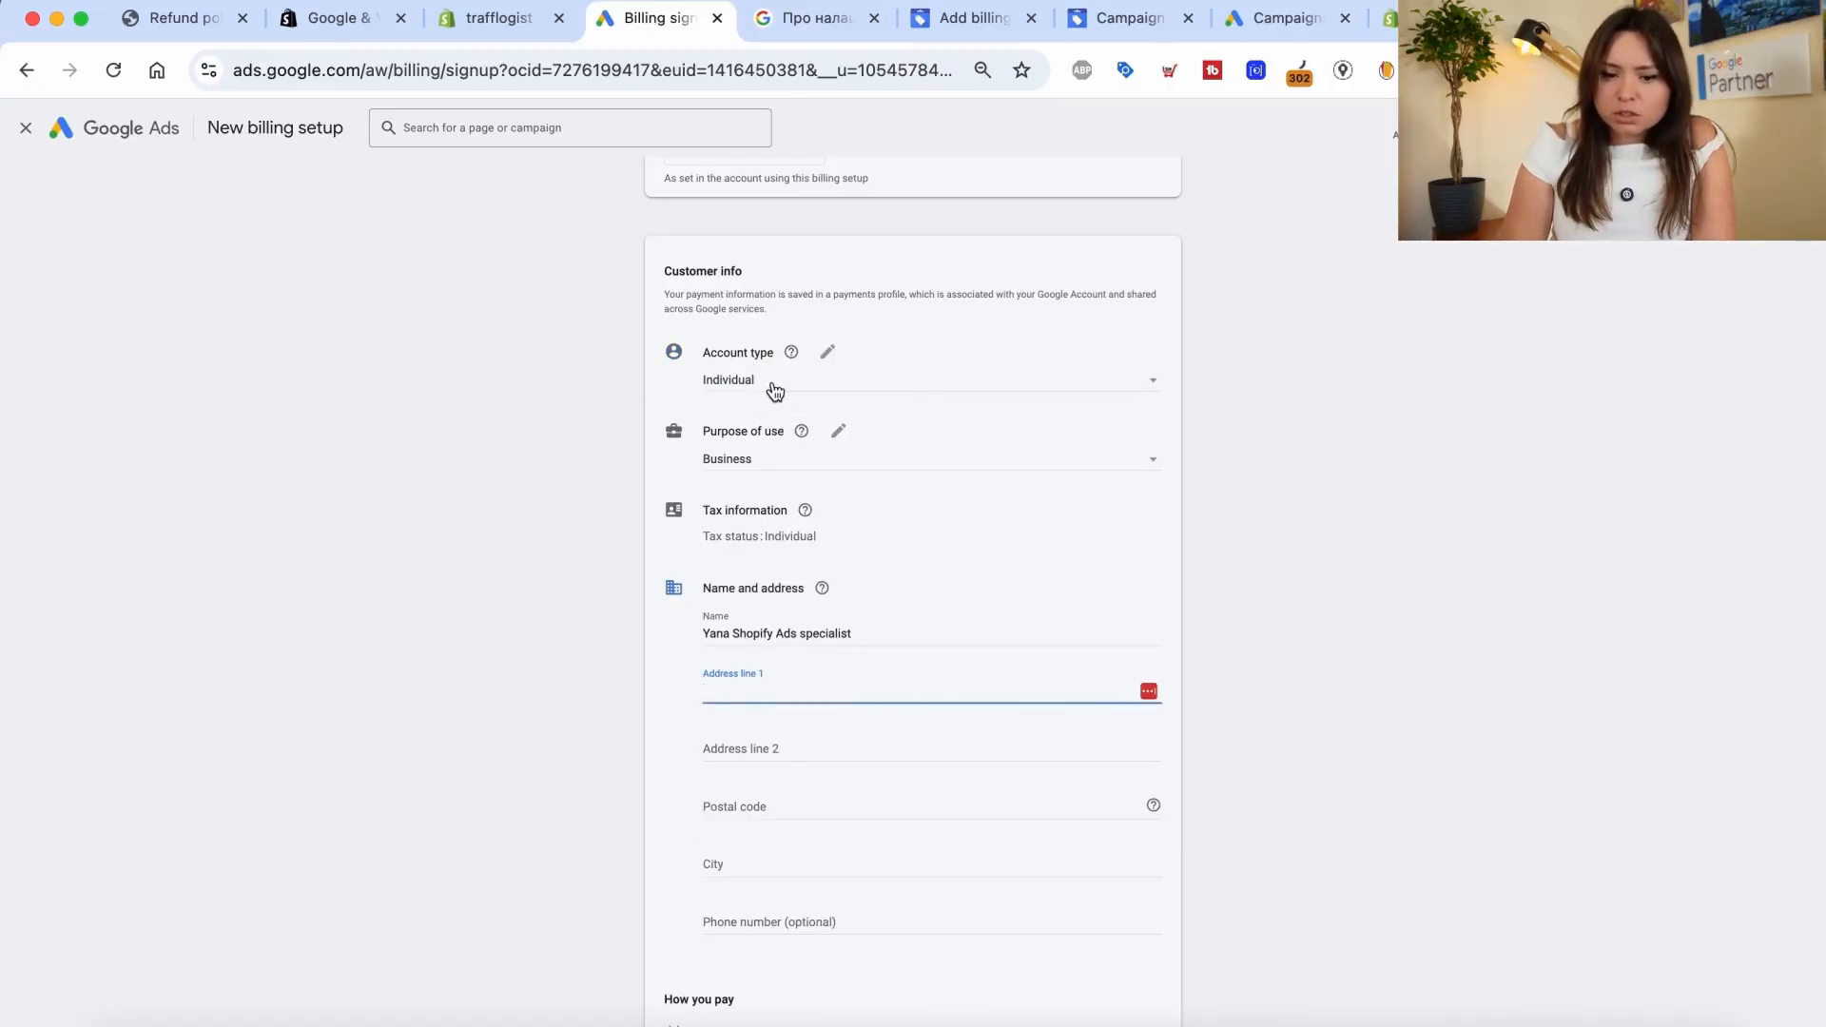
{"action": "left_click", "coordinate": [775, 385]}
{"action": "left_click", "coordinate": [766, 412]}
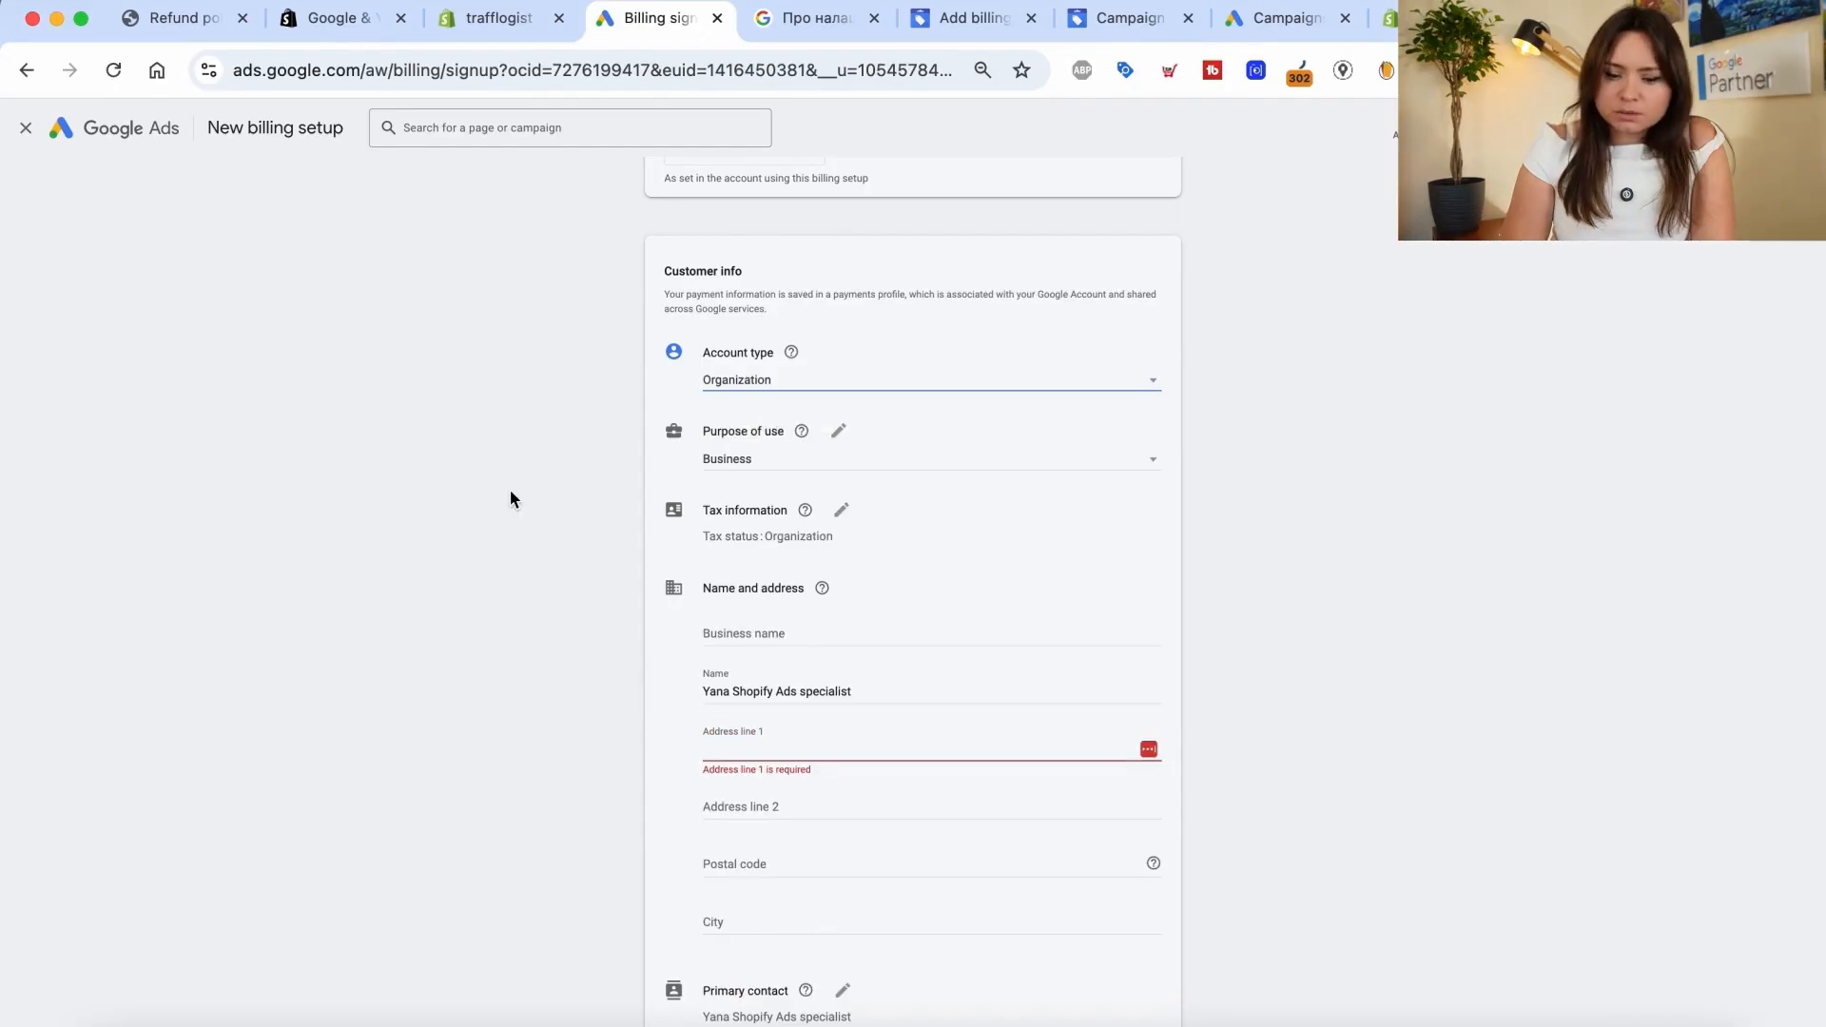
- Set the billing country back to Ukraine in the payments setup
{"action": "scroll", "coordinate": [510, 505], "scroll_direction": "up", "scroll_amount": 3}
{"action": "left_click", "coordinate": [747, 352]}
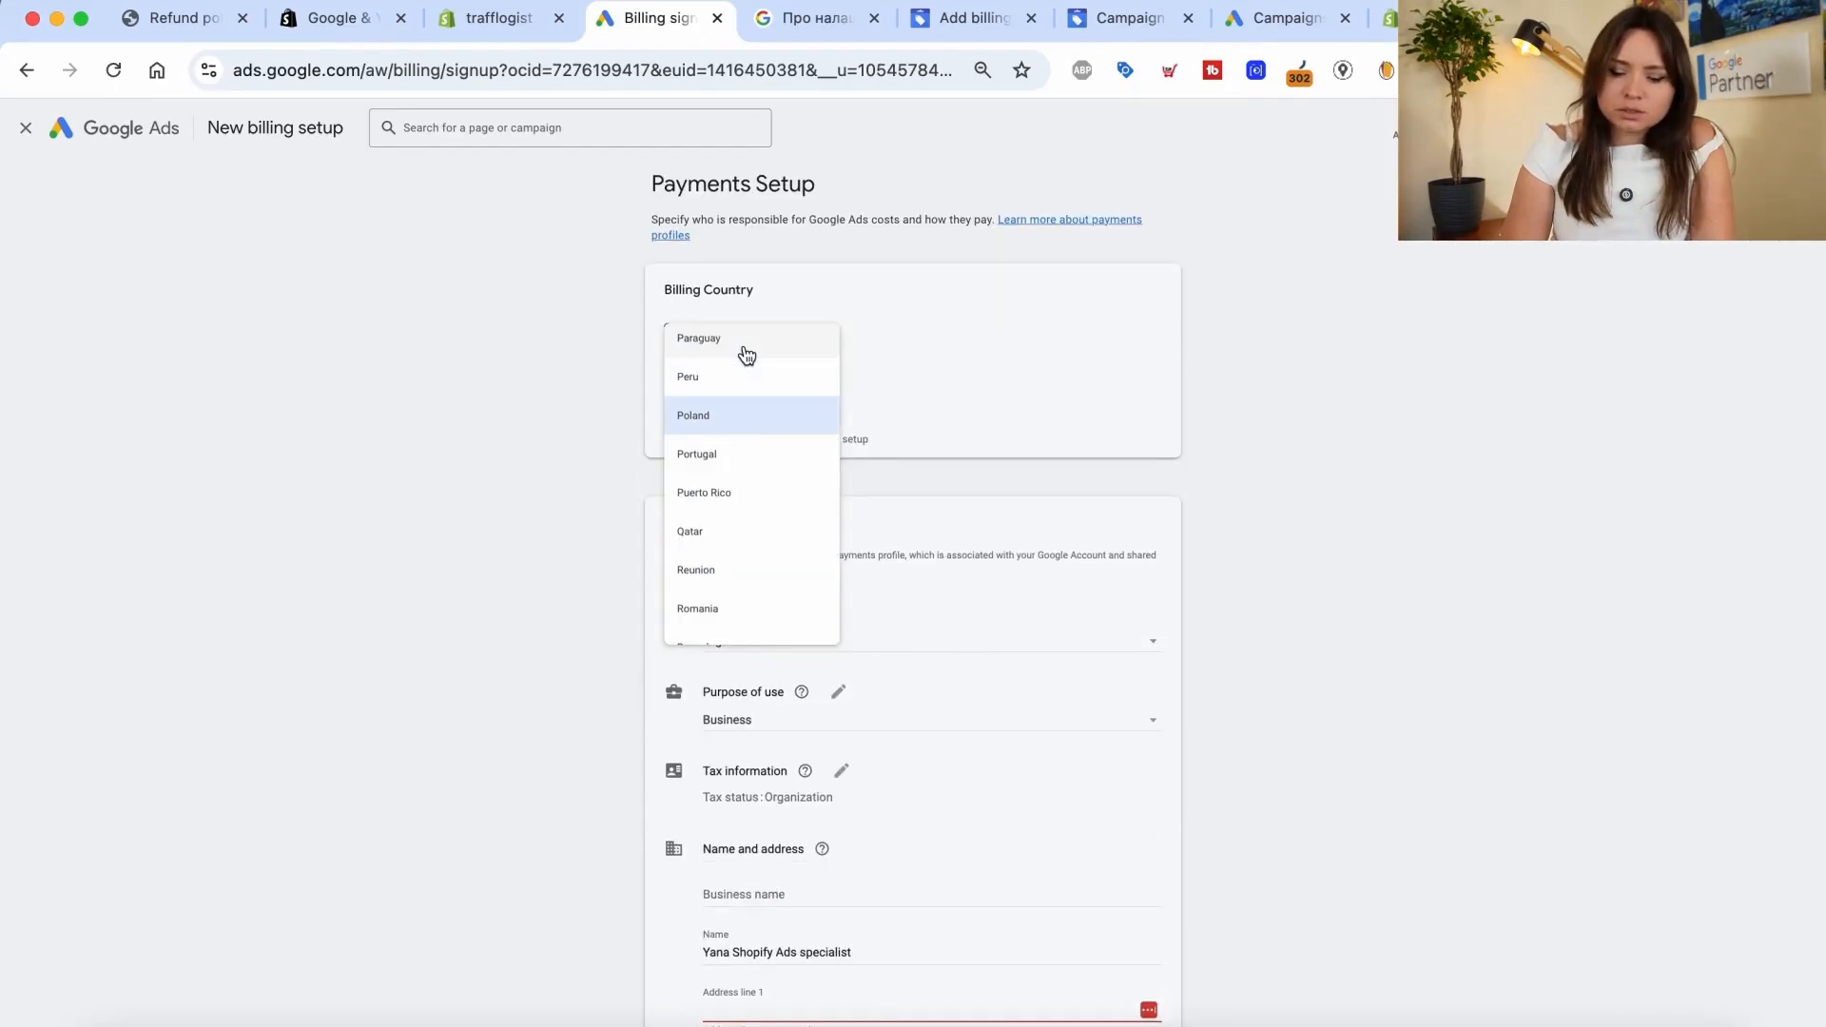
{"action": "scroll", "coordinate": [762, 567], "scroll_direction": "down", "scroll_amount": 8}
{"action": "scroll", "coordinate": [765, 568], "scroll_direction": "down", "scroll_amount": 6}
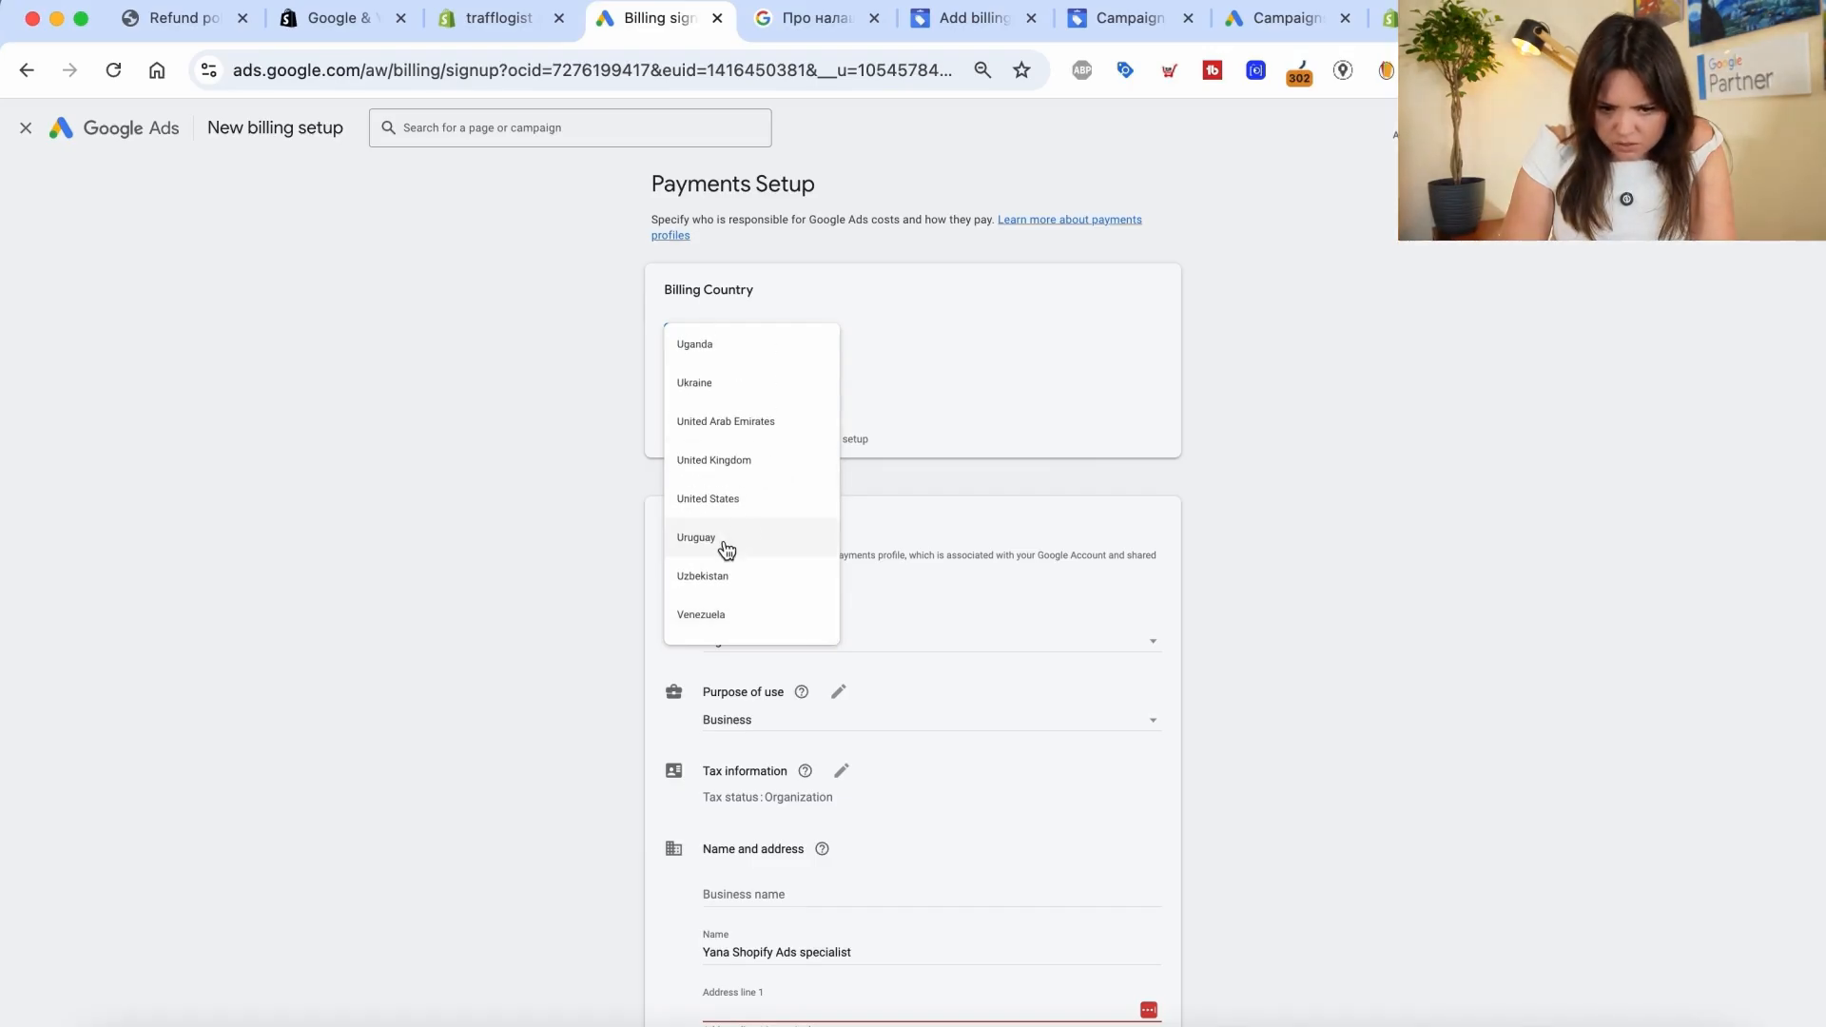
{"action": "left_click", "coordinate": [741, 385]}
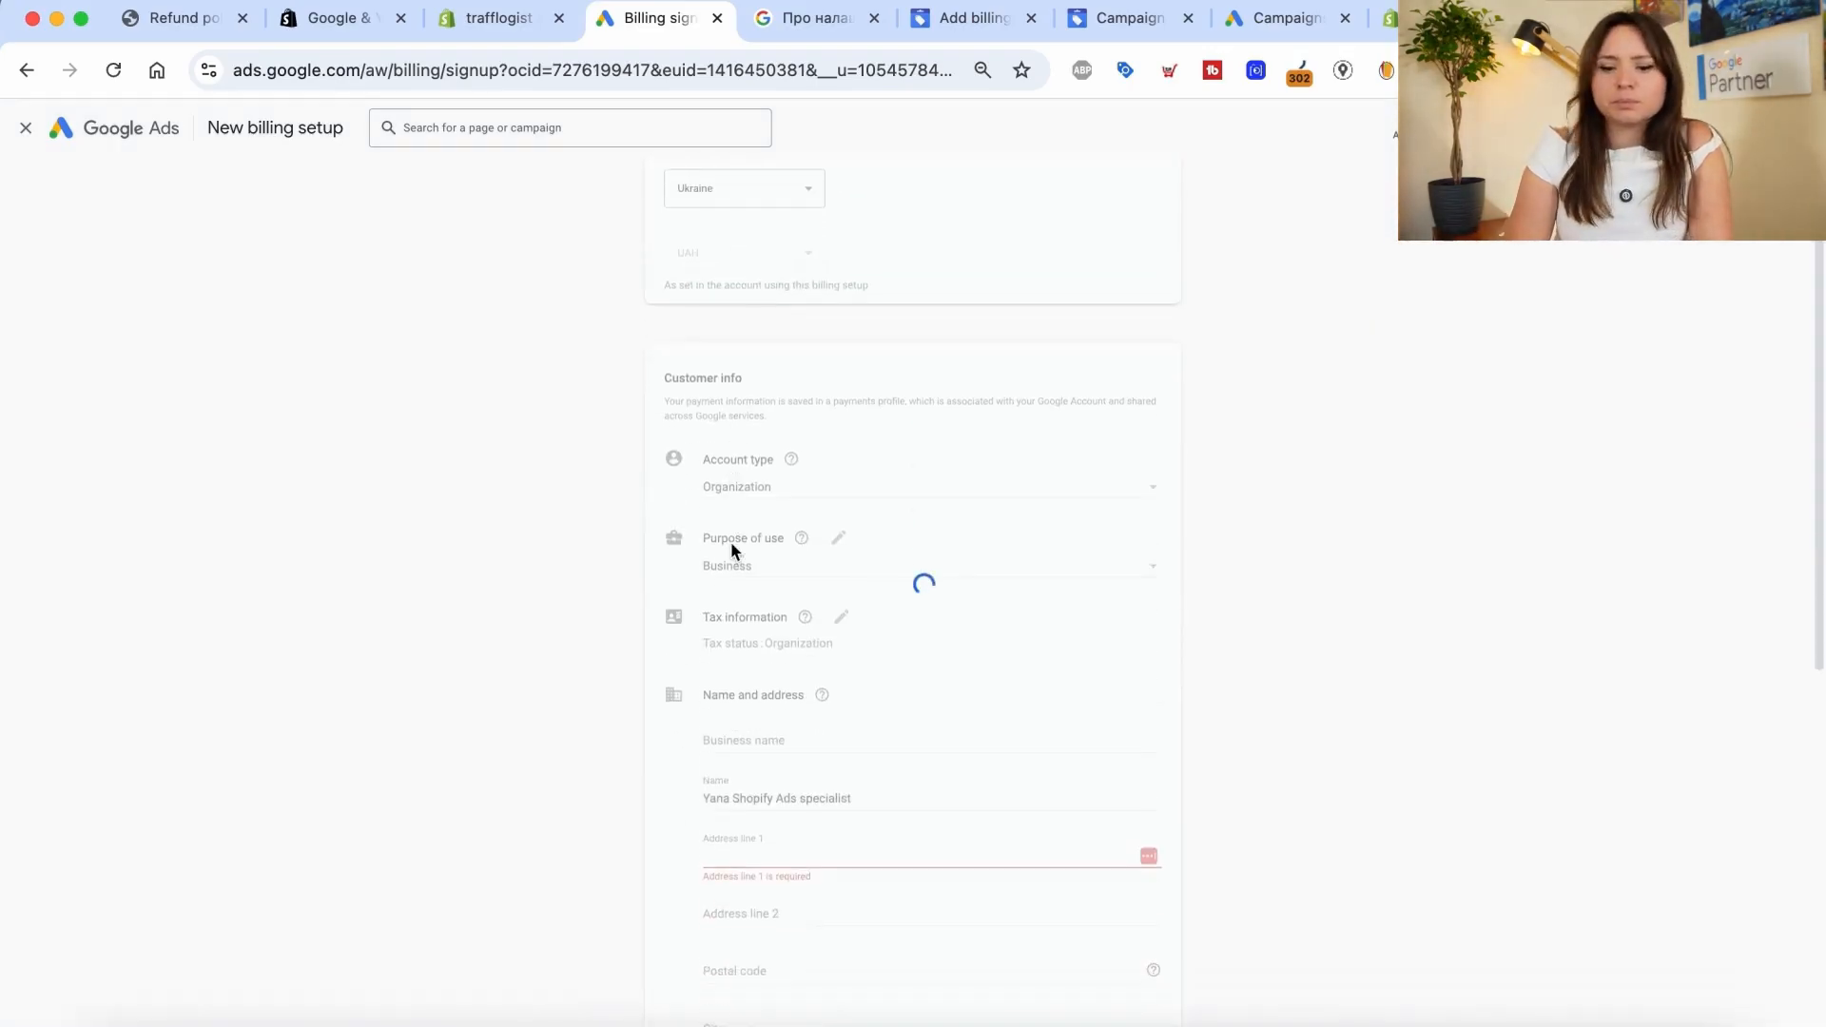
{"action": "scroll", "coordinate": [733, 550], "scroll_direction": "down", "scroll_amount": 1}
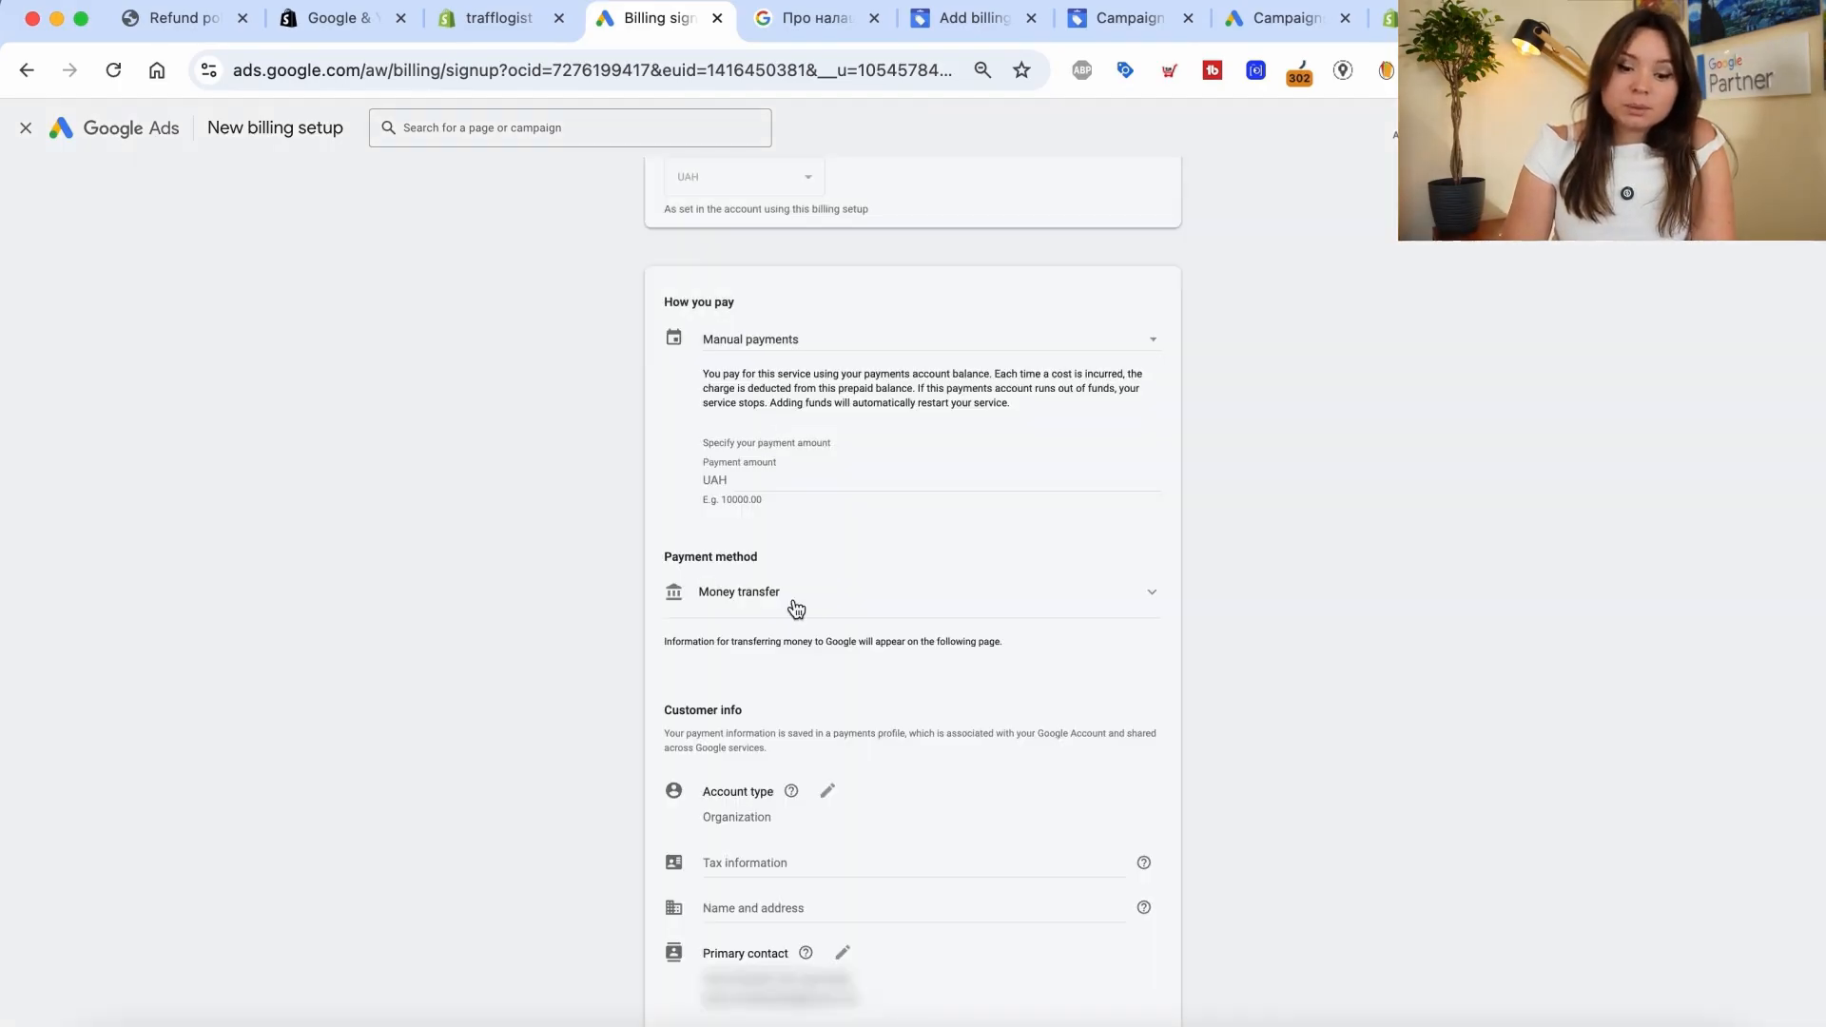
- Set the customer account type to Individual and the tax status to Individual entrepreneur
{"action": "scroll", "coordinate": [797, 609], "scroll_direction": "down", "scroll_amount": 2}
{"action": "left_click", "coordinate": [828, 649]}
{"action": "left_click", "coordinate": [795, 676]}
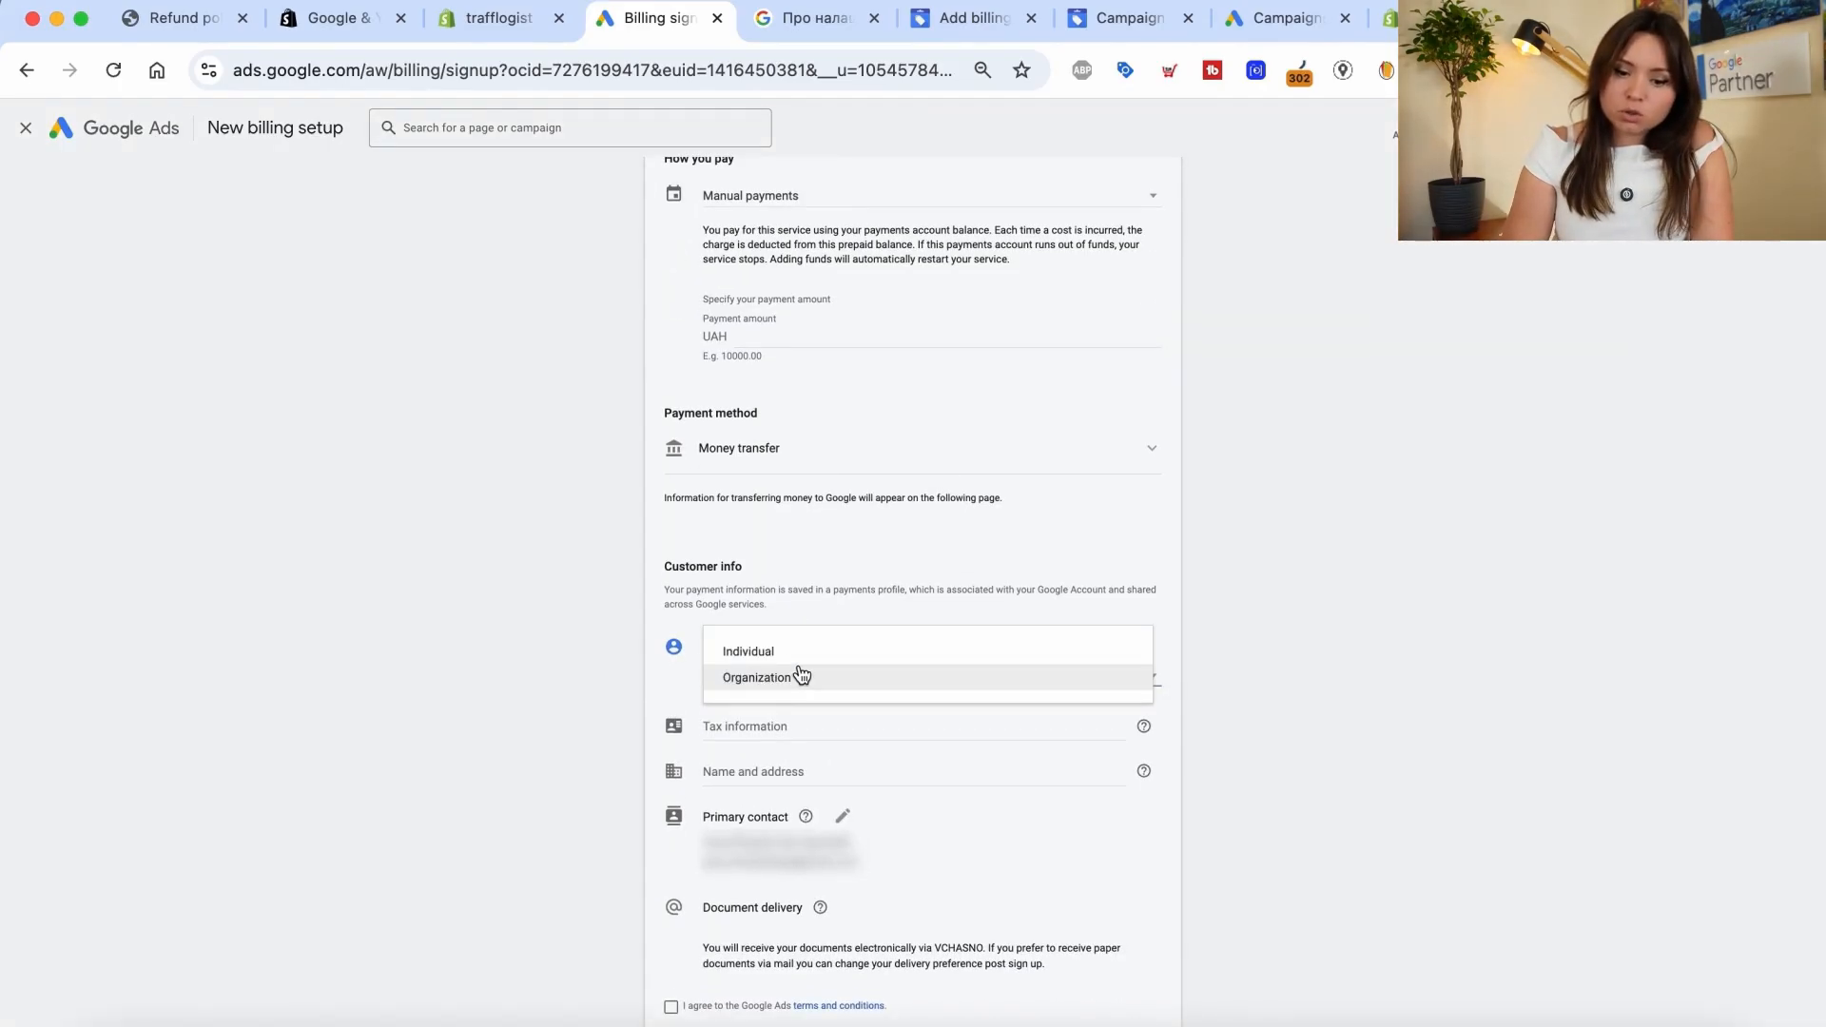
{"action": "left_click", "coordinate": [804, 653]}
{"action": "scroll", "coordinate": [694, 685], "scroll_direction": "down", "scroll_amount": 2}
{"action": "left_click", "coordinate": [754, 560]}
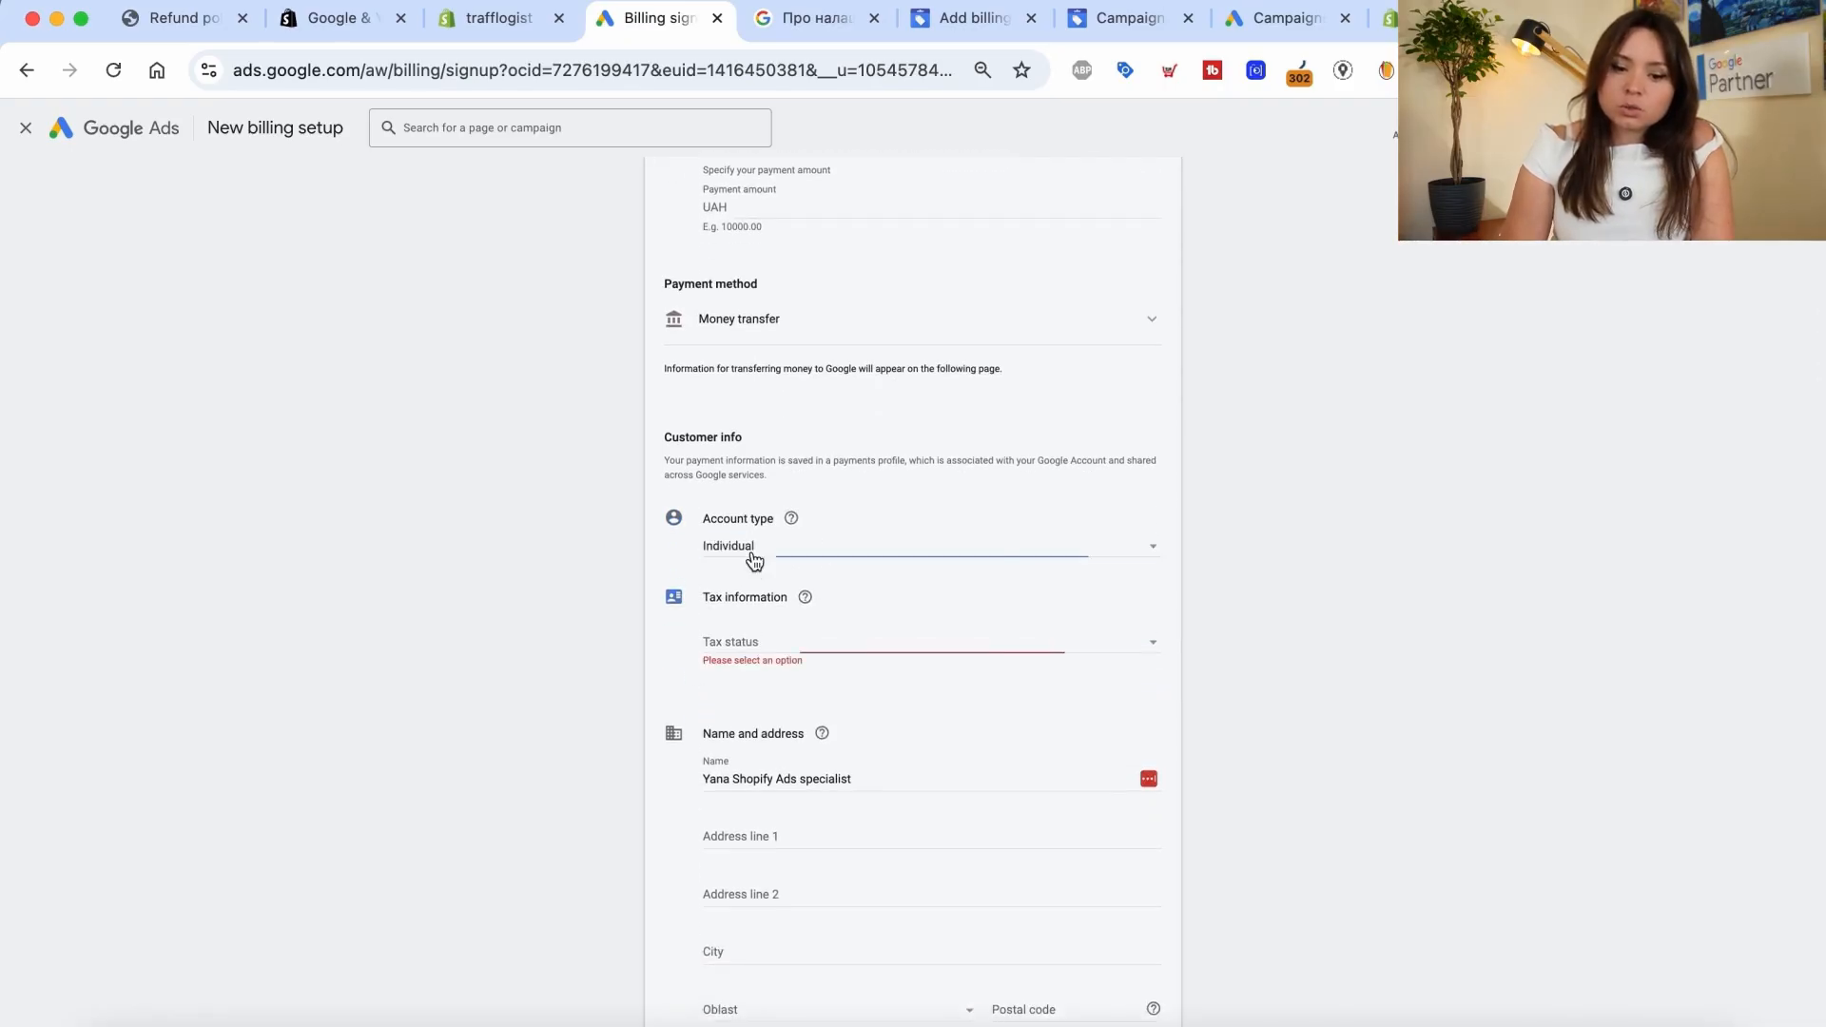
{"action": "left_click", "coordinate": [764, 642]}
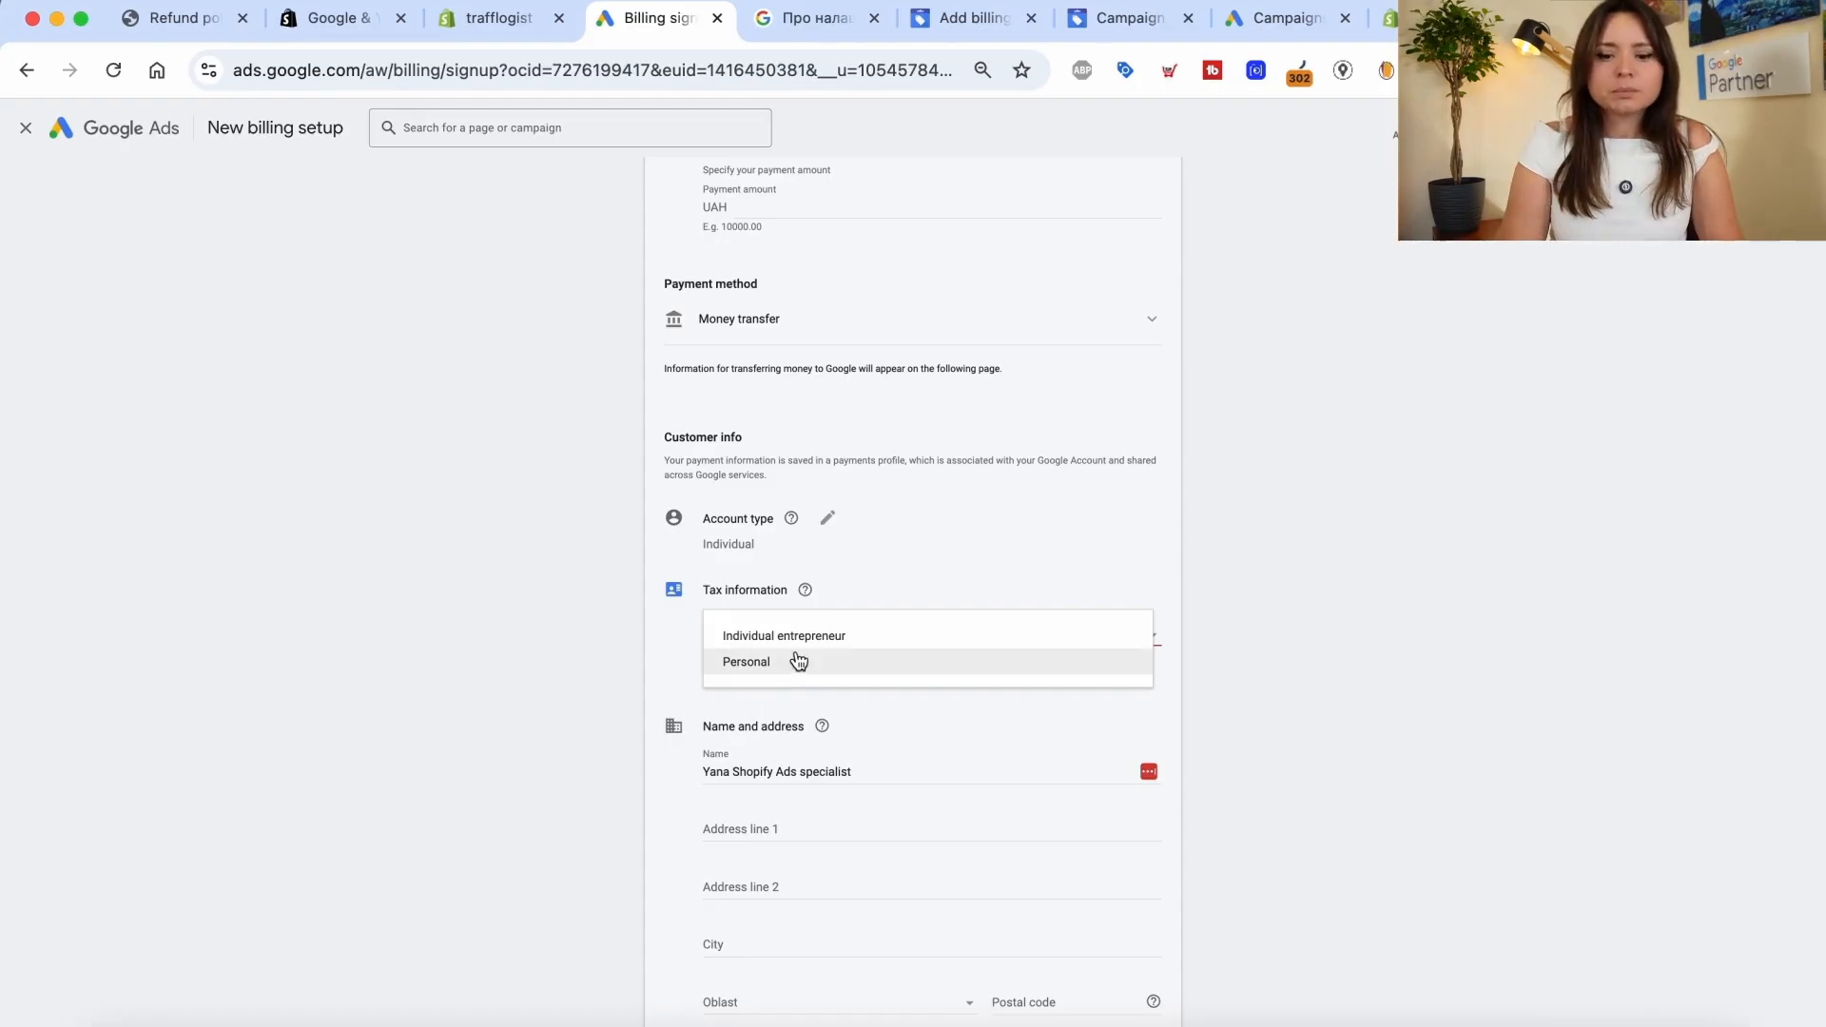
{"action": "left_click", "coordinate": [831, 637]}
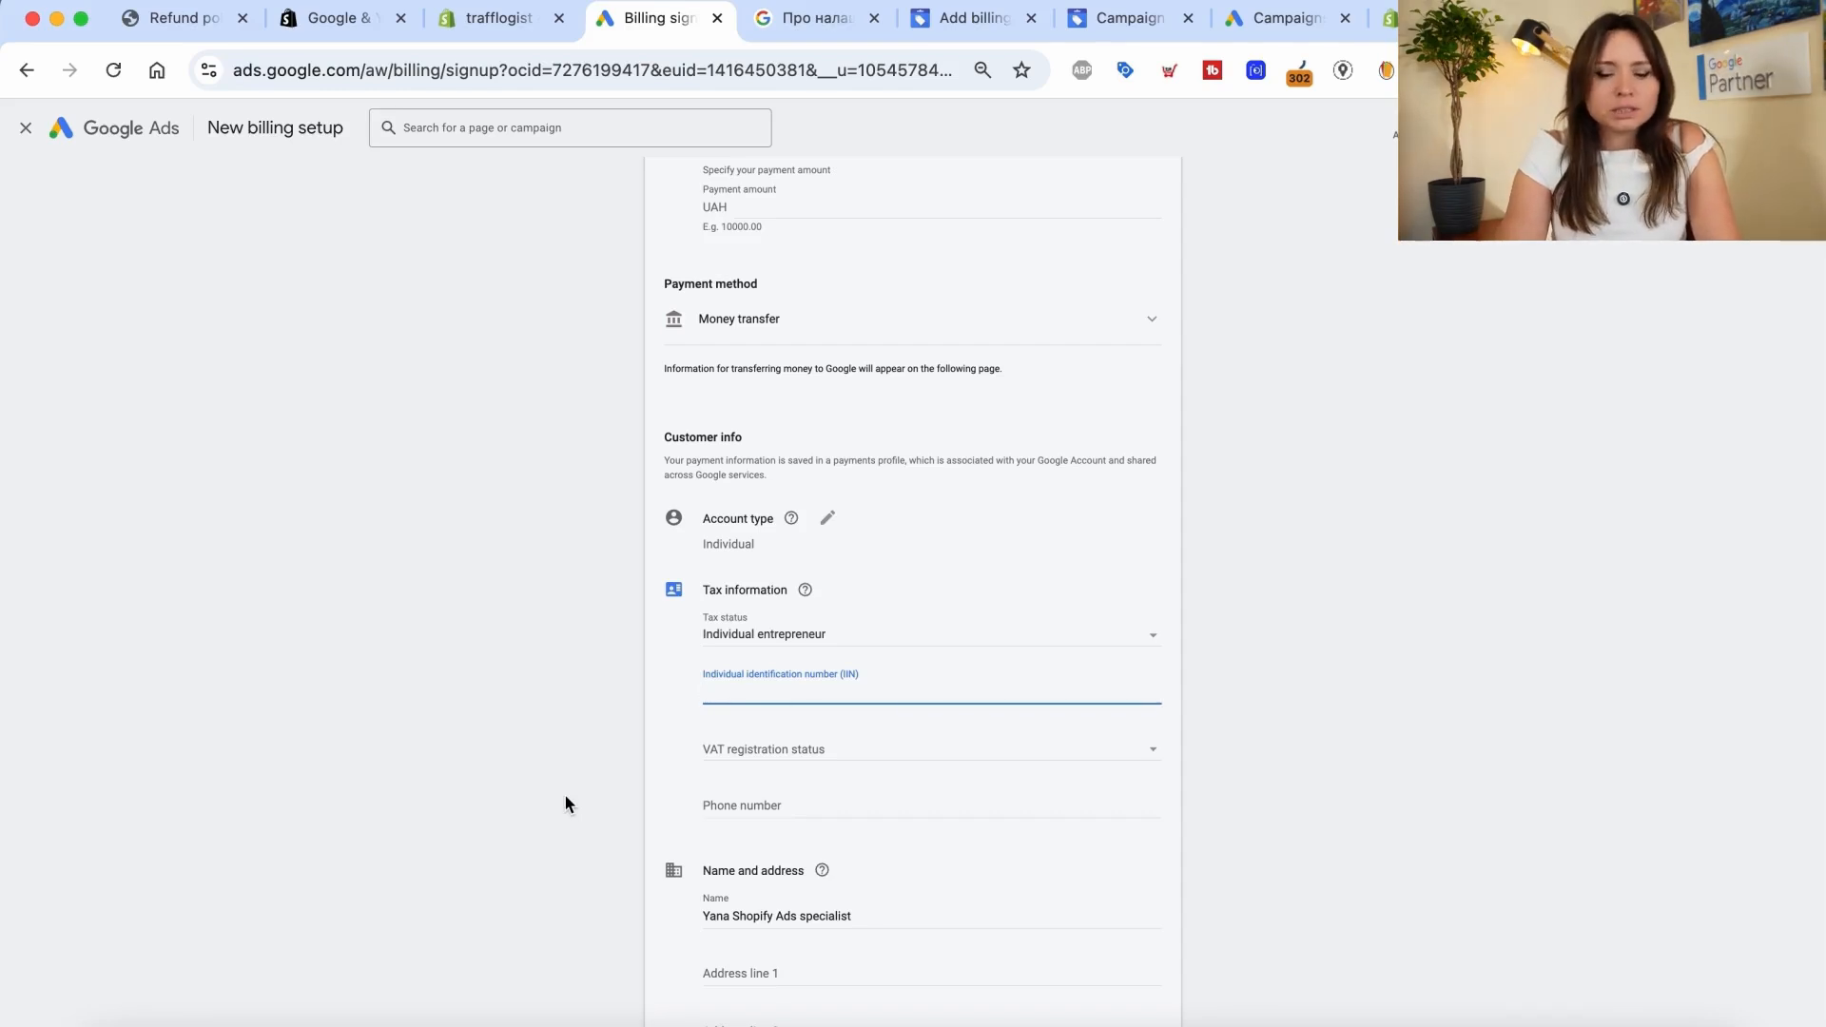
- Review the VAT registration status options and the remaining tax, name, address and document delivery fields
{"action": "scroll", "coordinate": [729, 856], "scroll_direction": "down", "scroll_amount": 3}
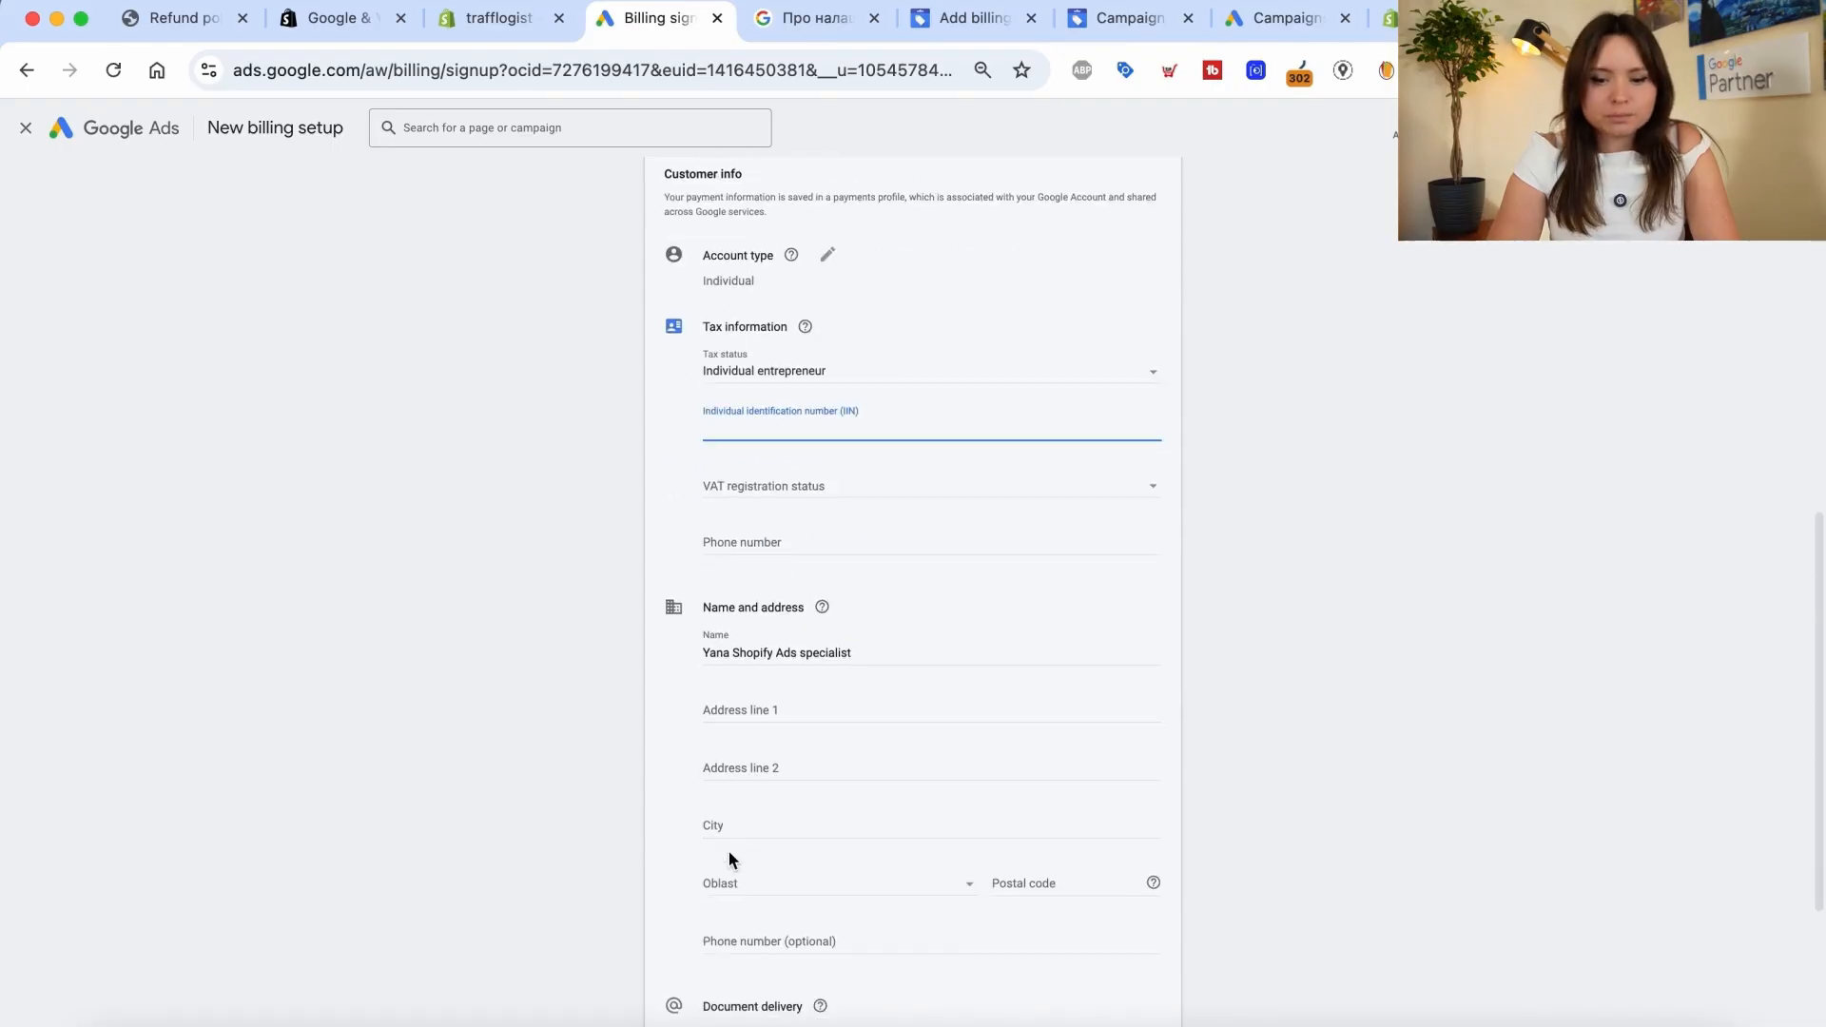
{"action": "left_click", "coordinate": [832, 489]}
{"action": "left_click", "coordinate": [658, 519]}
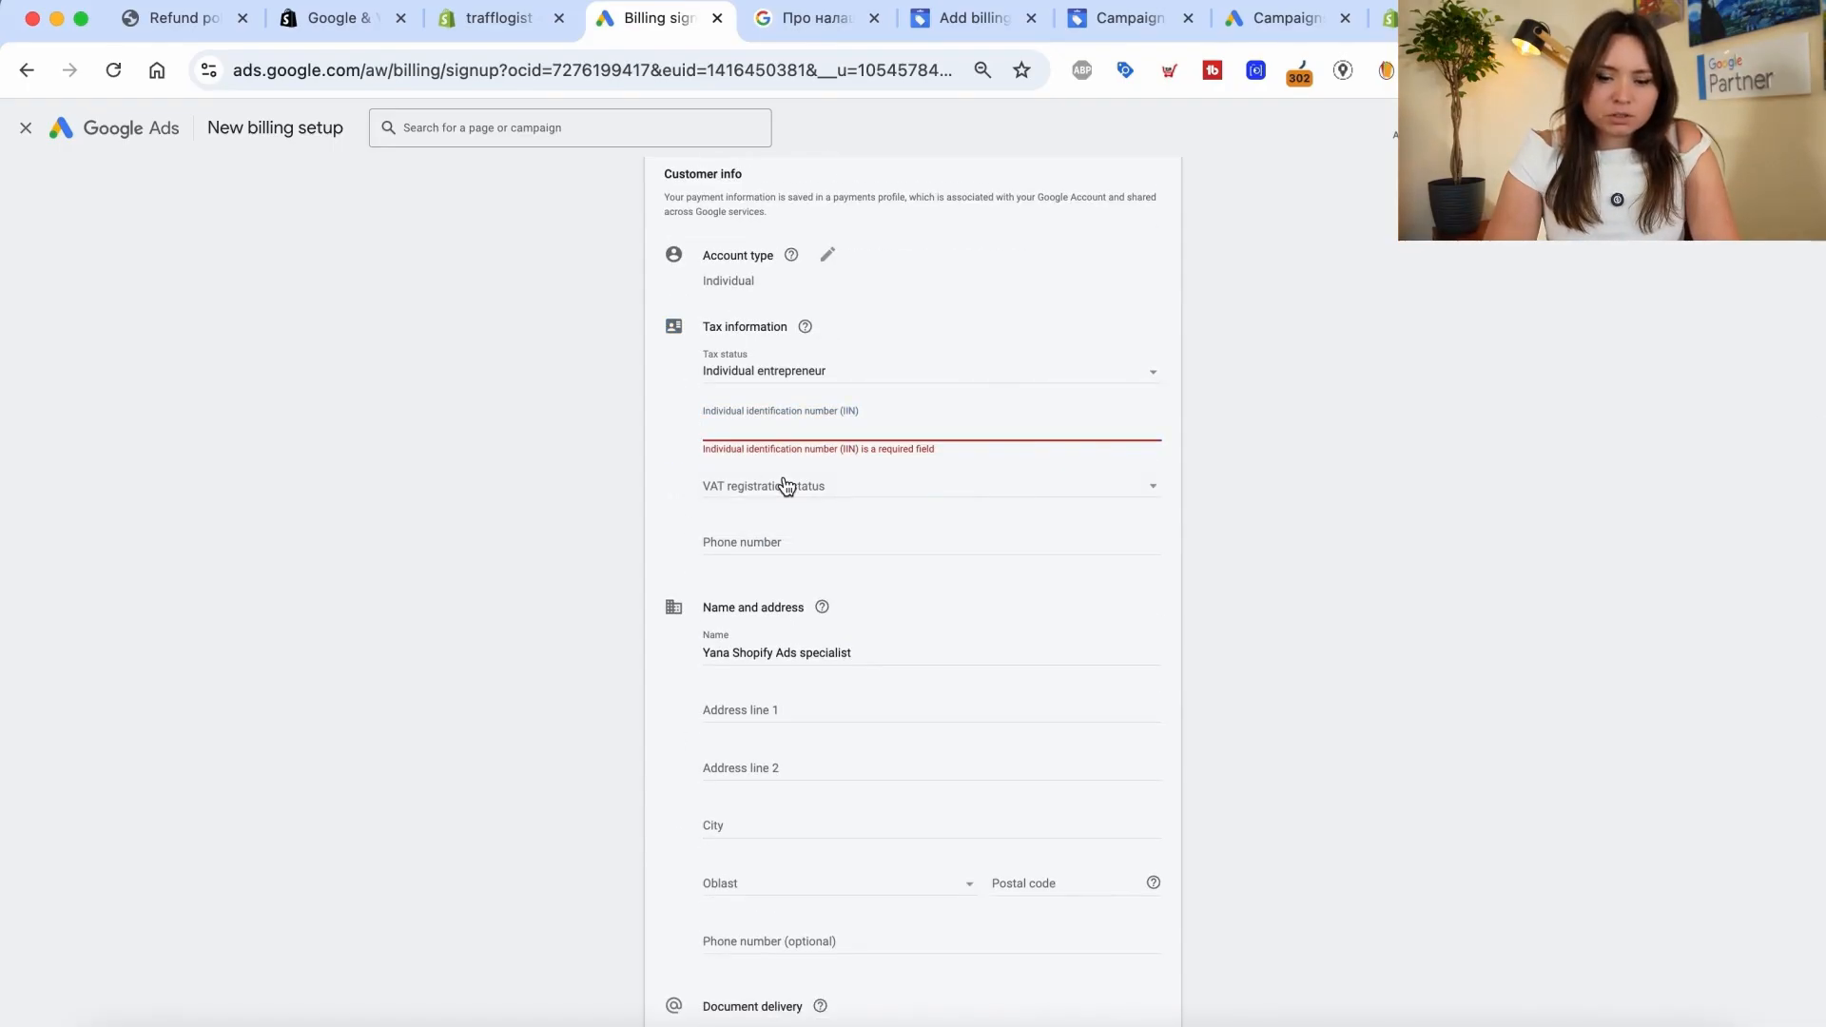
{"action": "scroll", "coordinate": [786, 486], "scroll_direction": "down", "scroll_amount": 3}
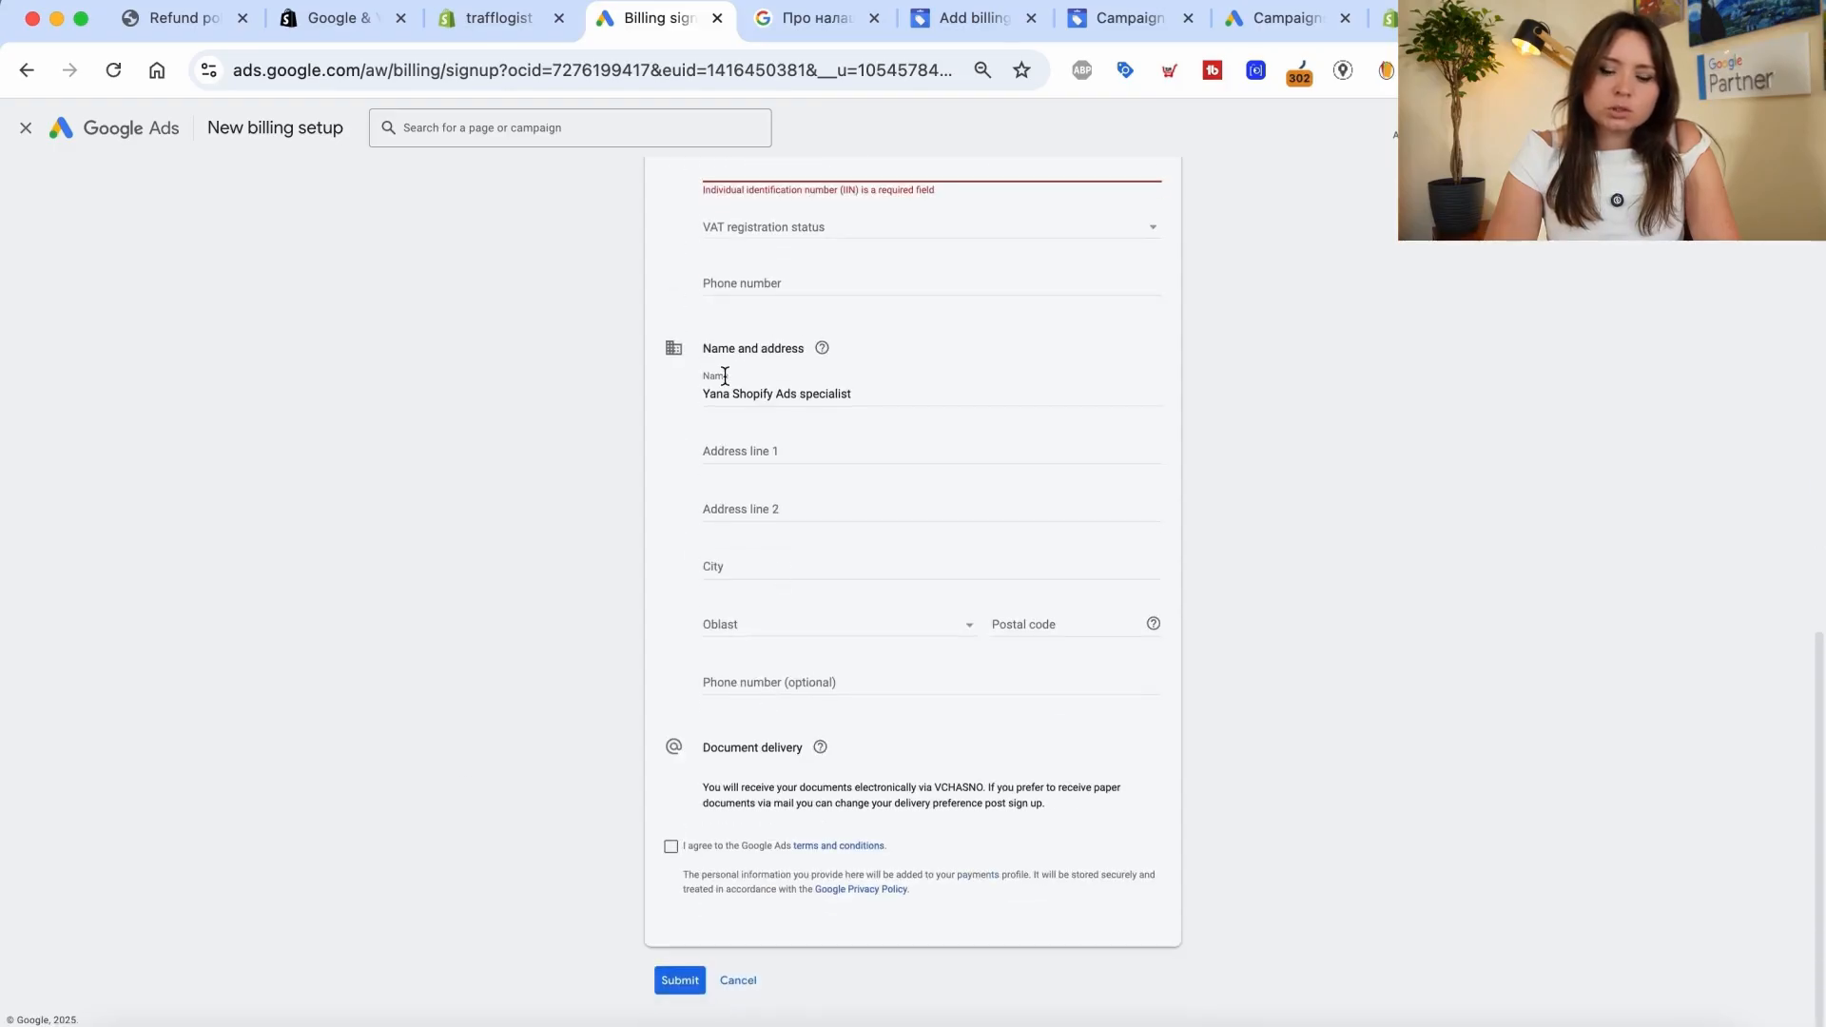
{"action": "scroll", "coordinate": [636, 624], "scroll_direction": "up", "scroll_amount": 2}
{"action": "scroll", "coordinate": [714, 451], "scroll_direction": "up", "scroll_amount": 1}
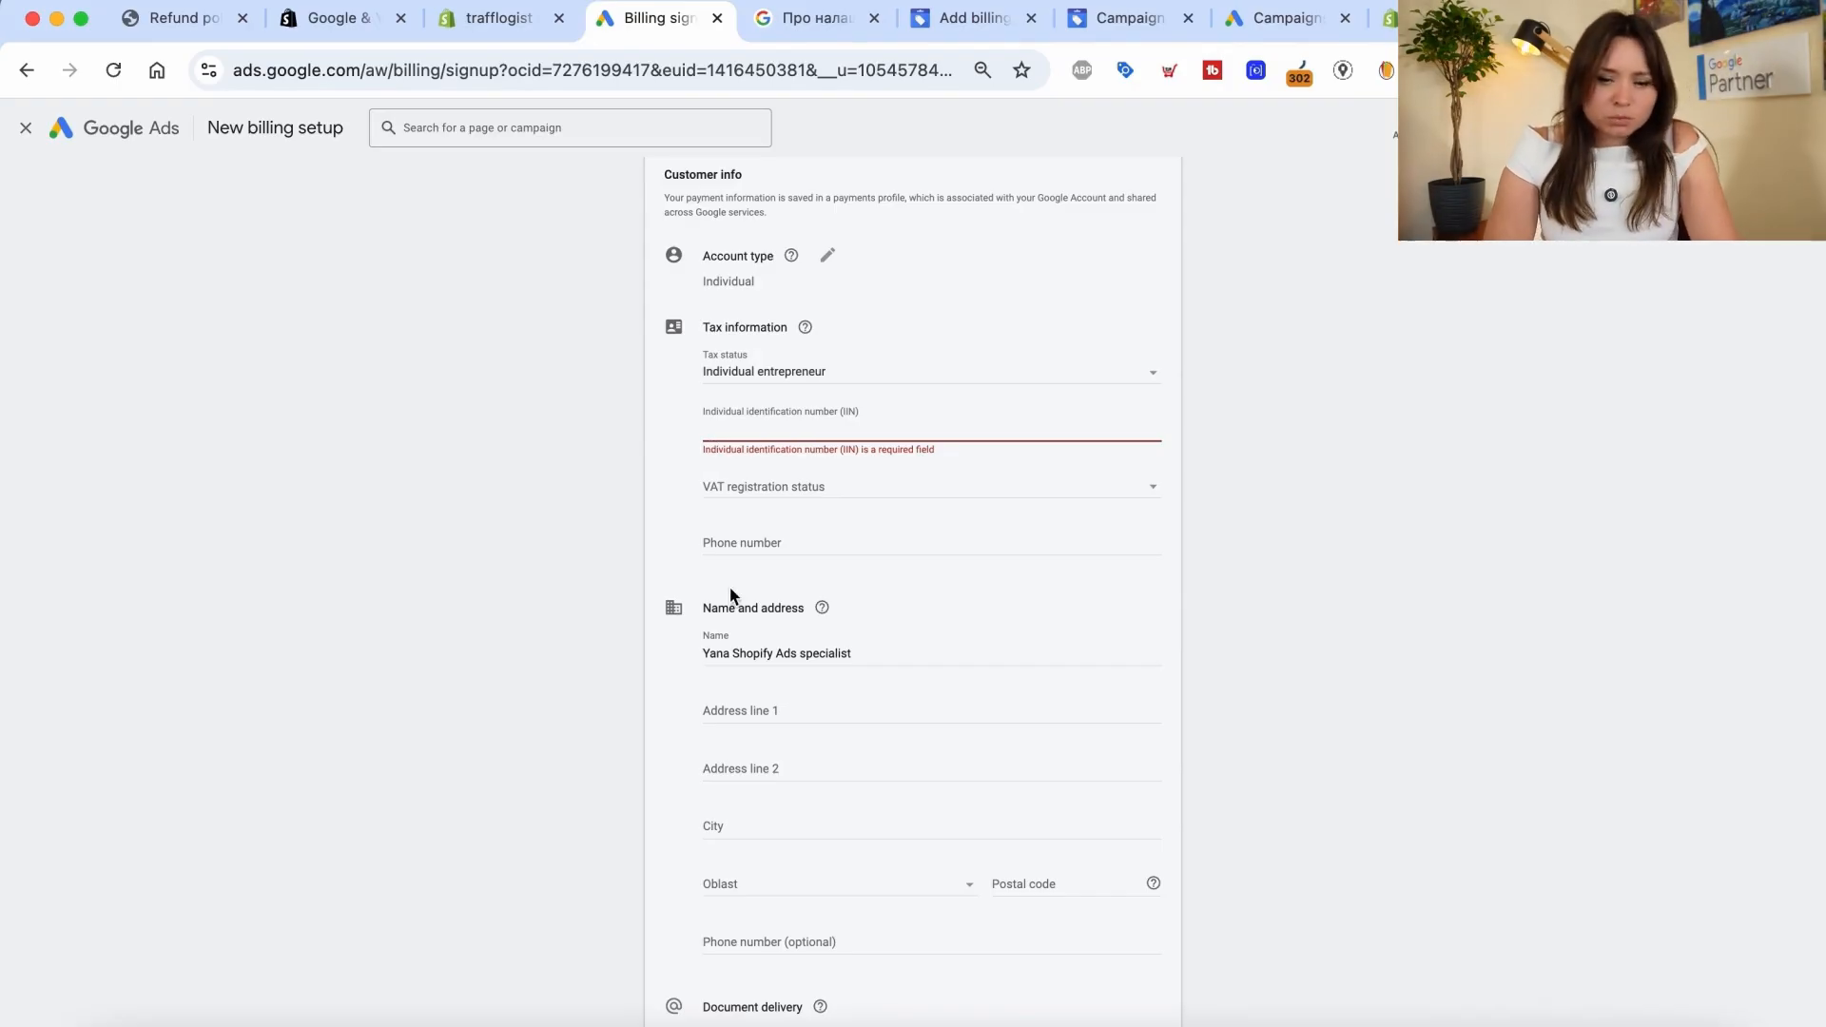
- Look over the remaining customer info fields and leave the billing setup without submitting it
{"action": "scroll", "coordinate": [789, 750], "scroll_direction": "down", "scroll_amount": 3}
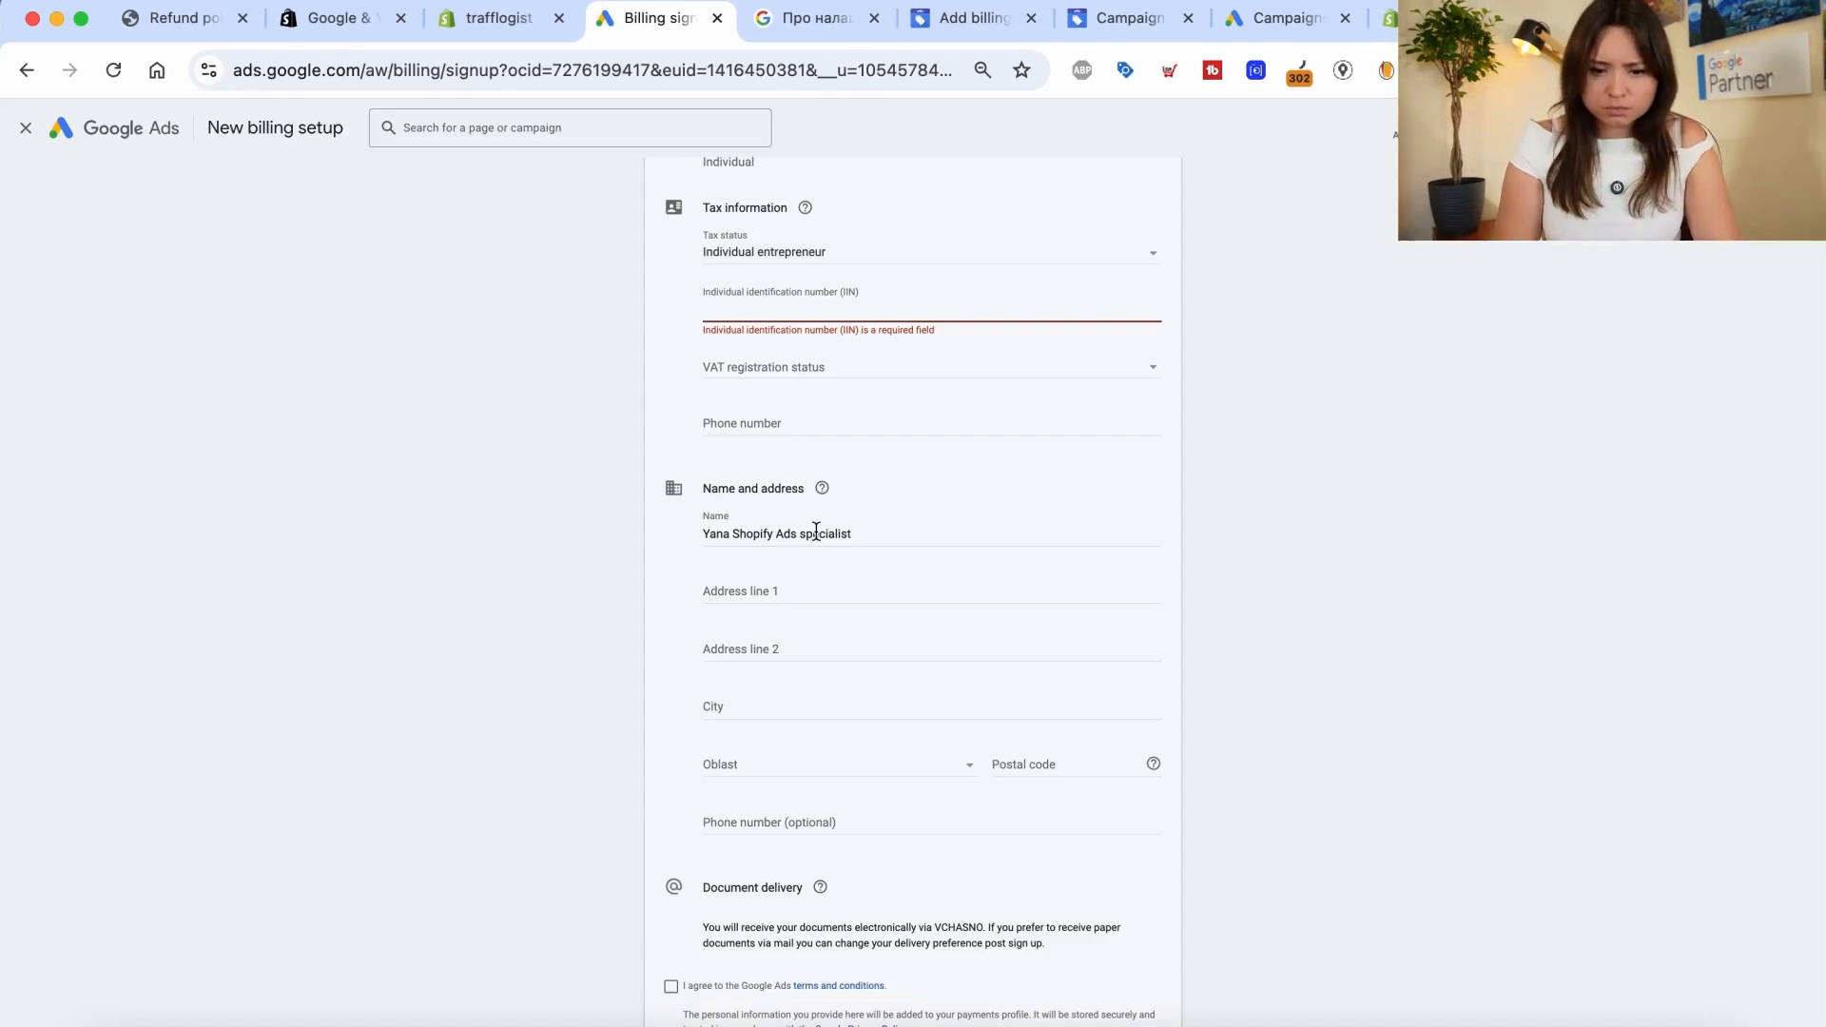
{"action": "scroll", "coordinate": [785, 670], "scroll_direction": "down", "scroll_amount": 3}
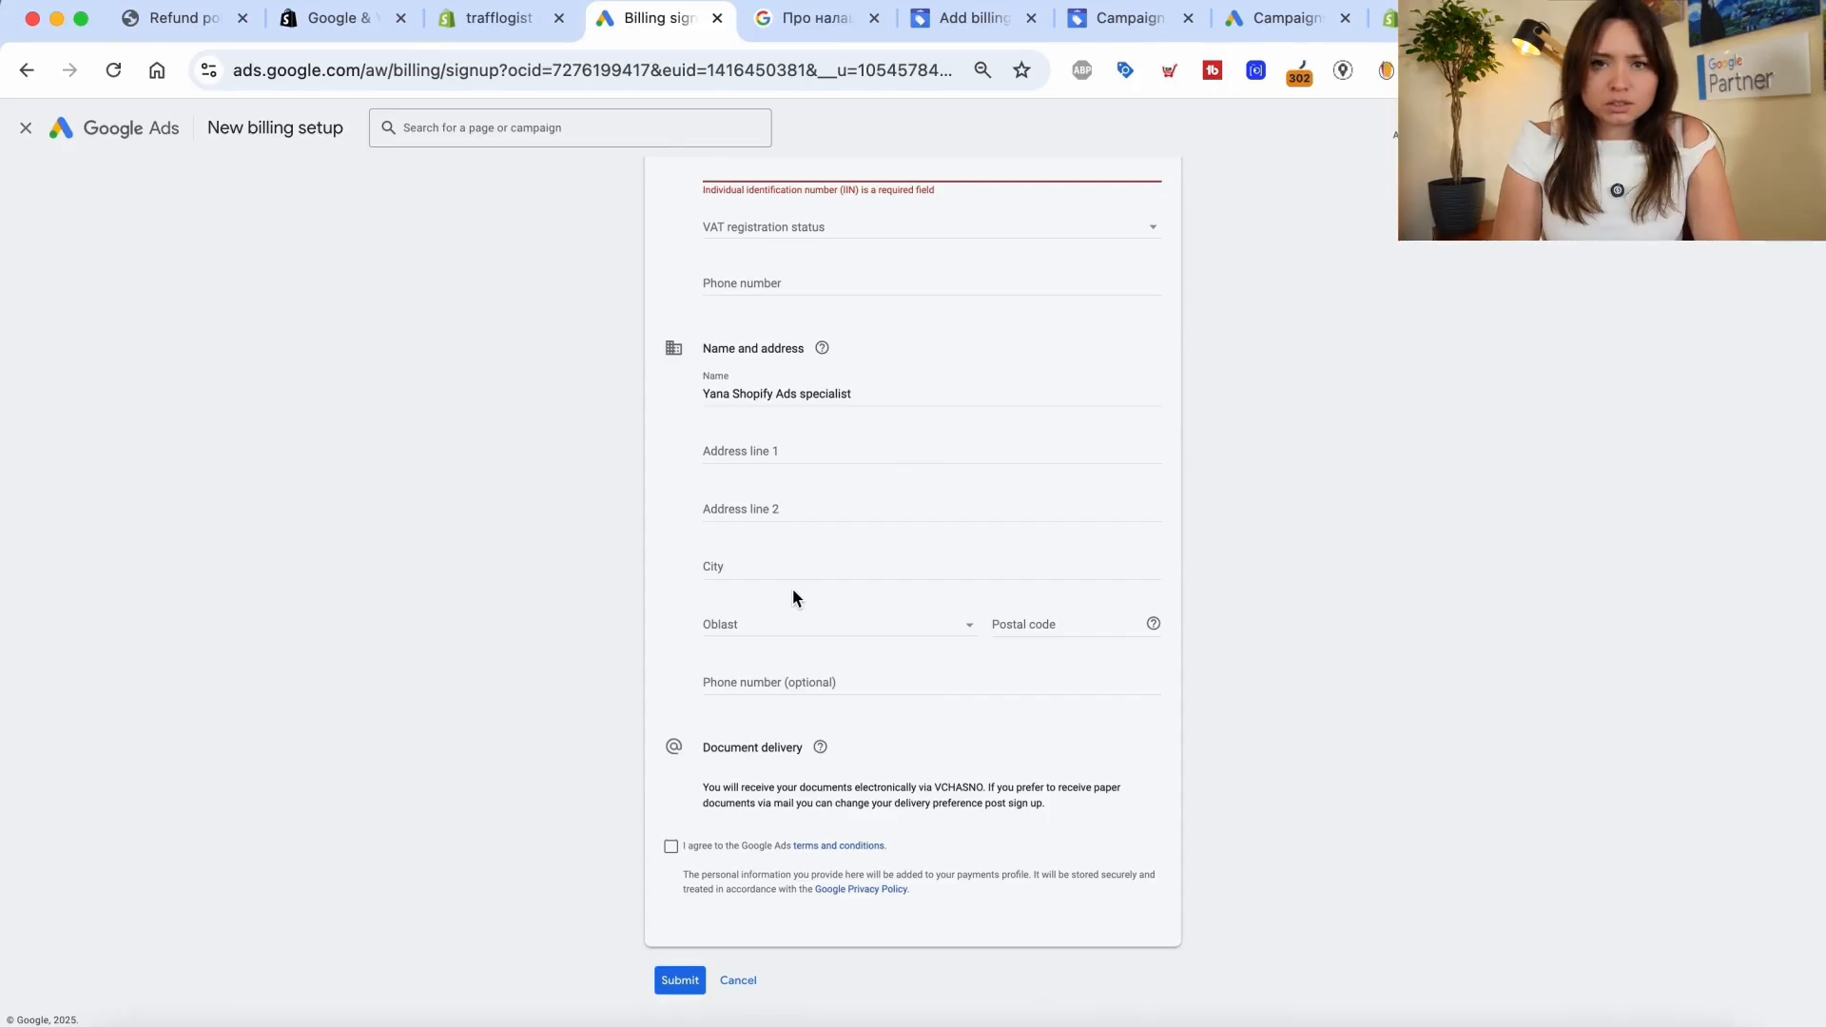
{"action": "left_click", "coordinate": [740, 981]}
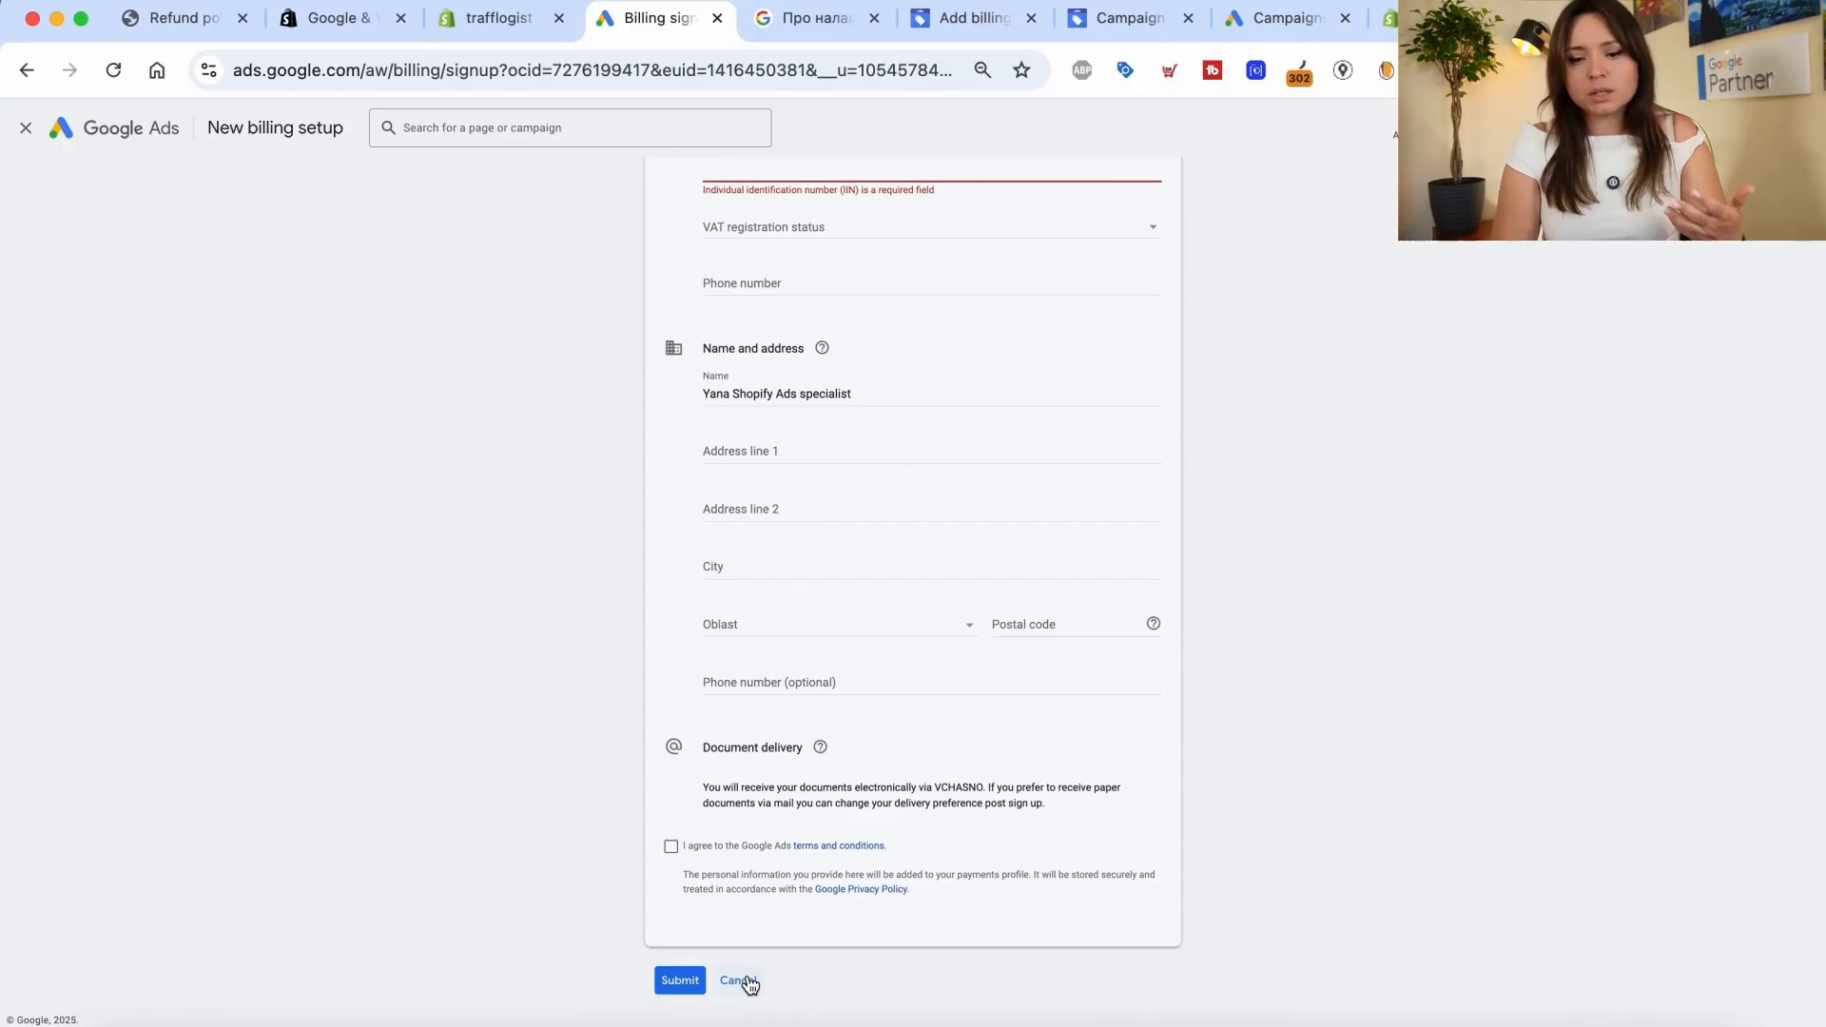
{"action": "left_click", "coordinate": [26, 129]}
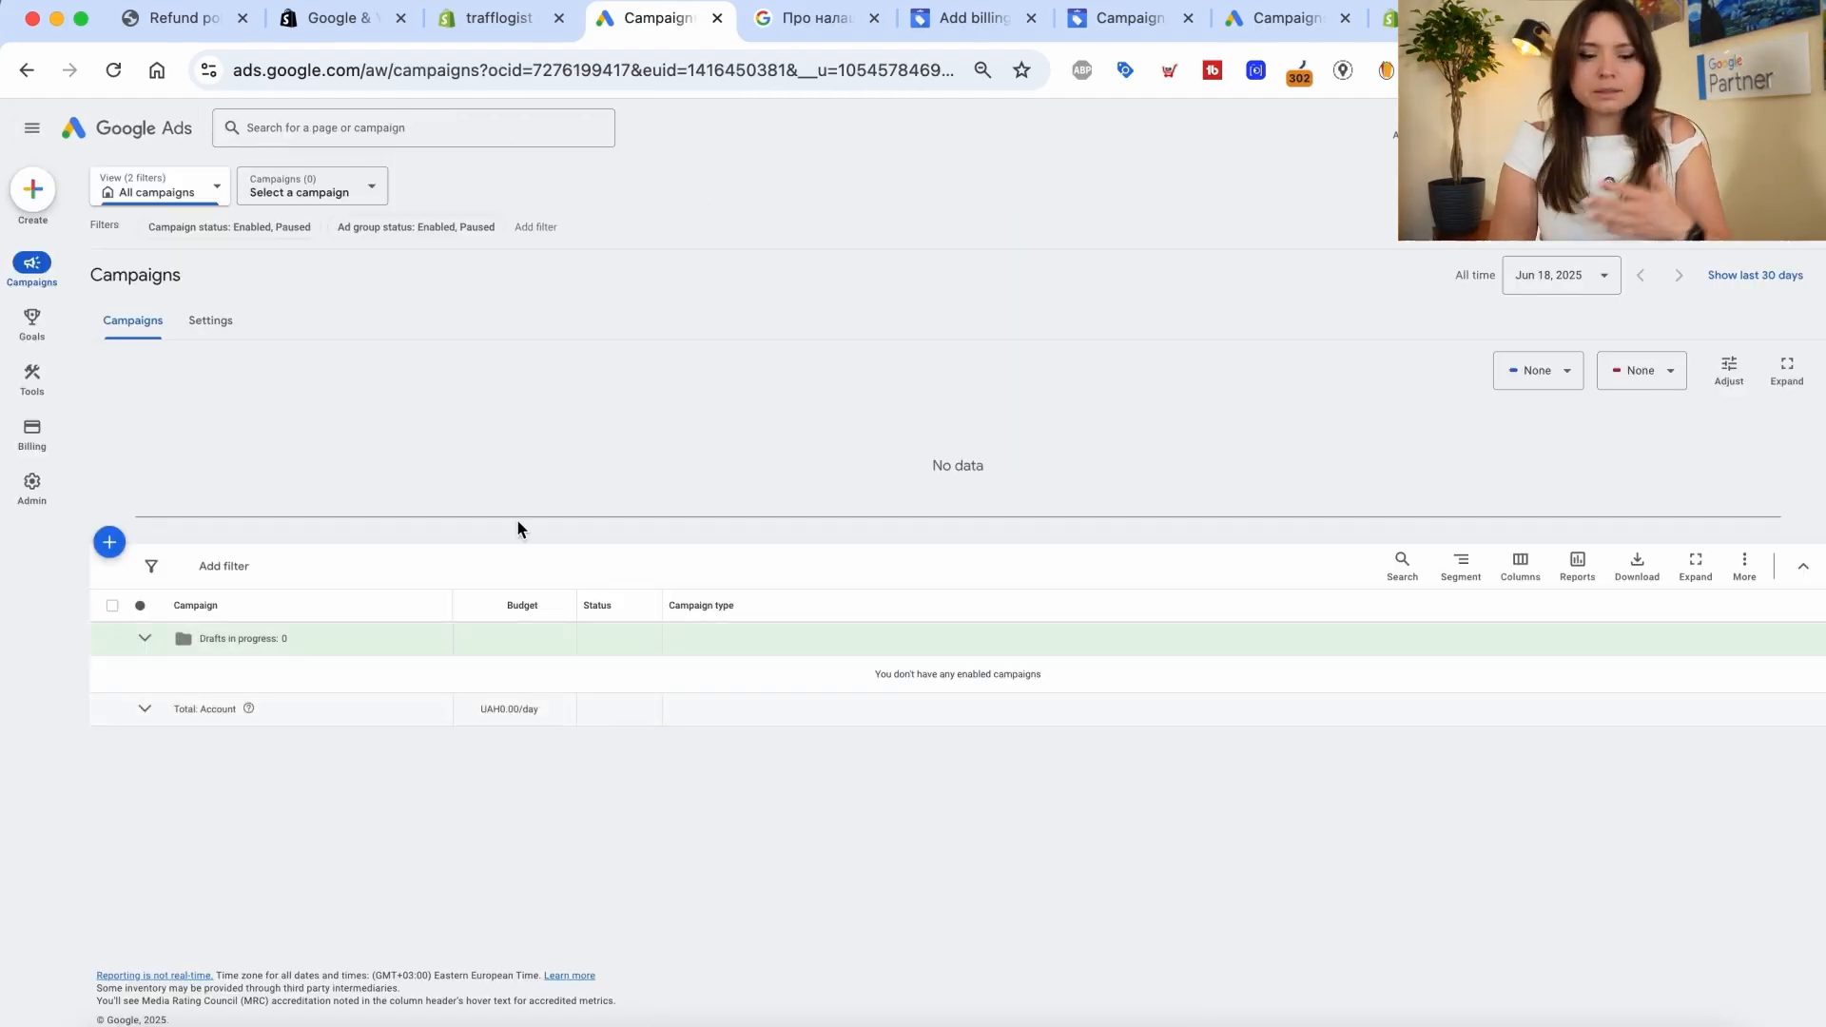
- Consult the Google Ads help article on payment settings, reading about automatic payments and monthly invoicing
{"action": "left_click", "coordinate": [790, 34]}
{"action": "scroll", "coordinate": [773, 544], "scroll_direction": "up", "scroll_amount": 5}
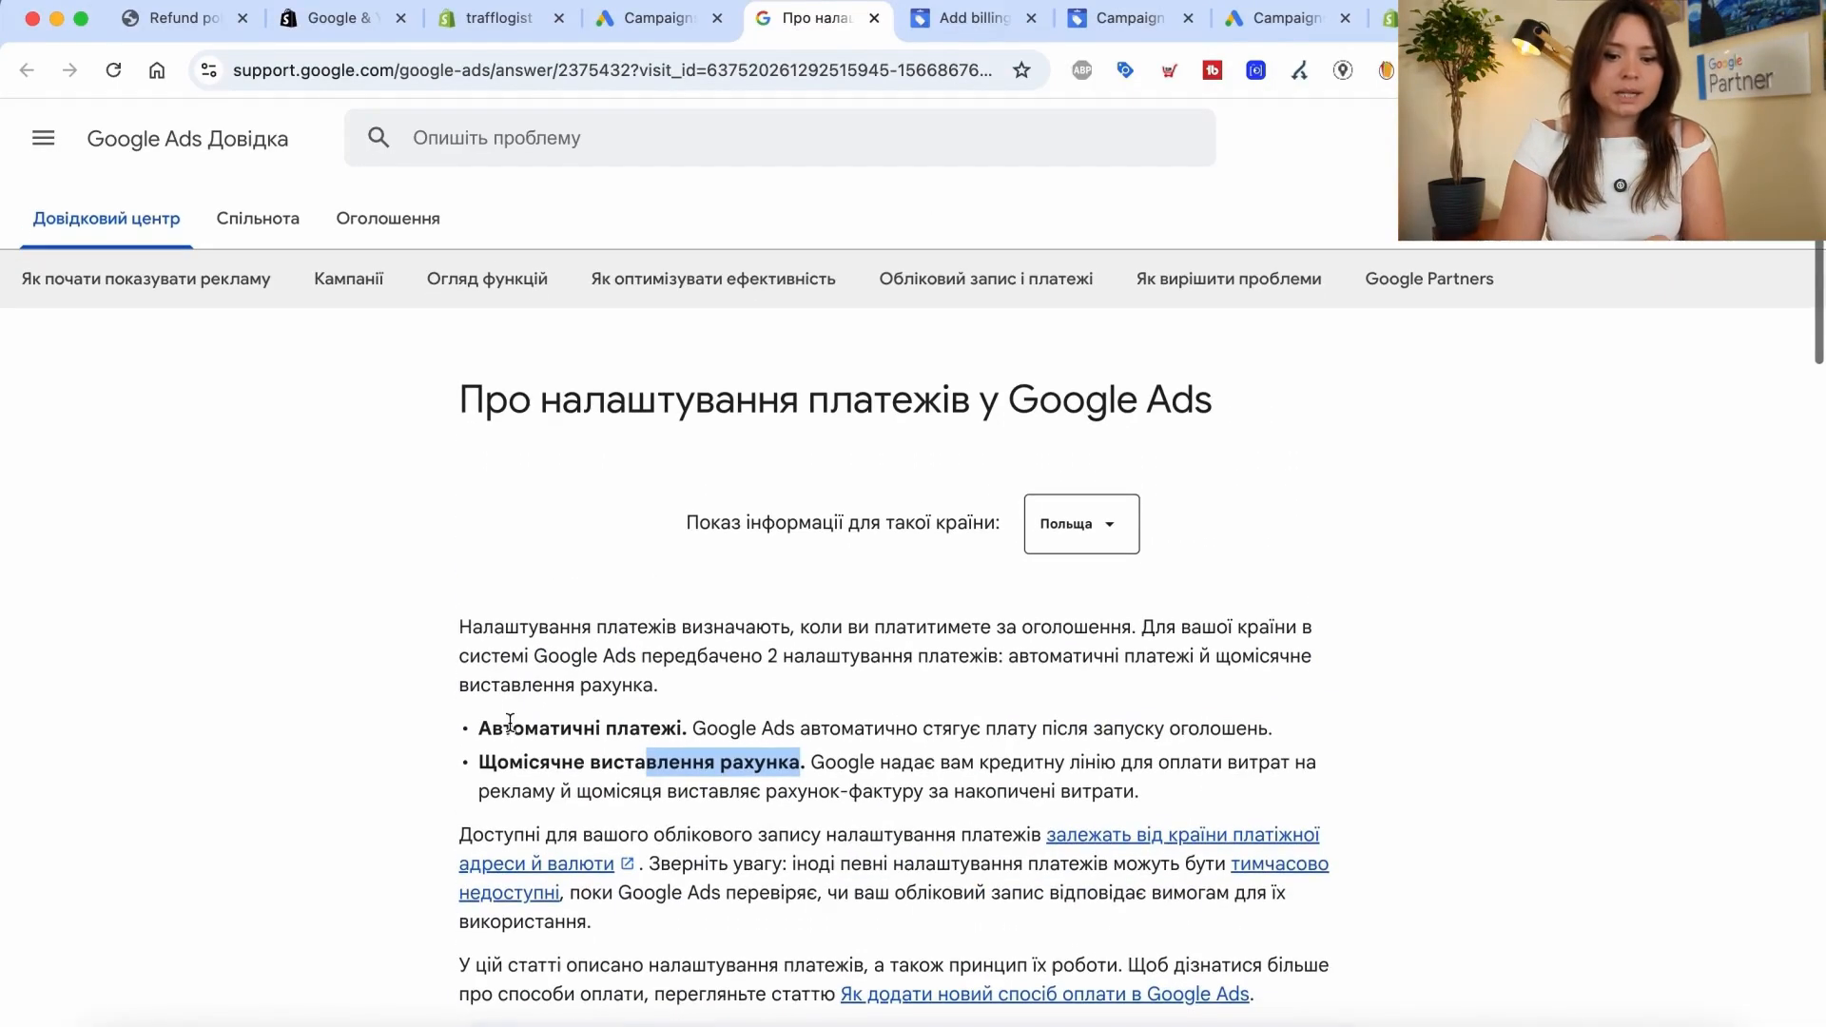
{"action": "left_click_drag", "start_coordinate": [514, 725], "coordinate": [597, 860]}
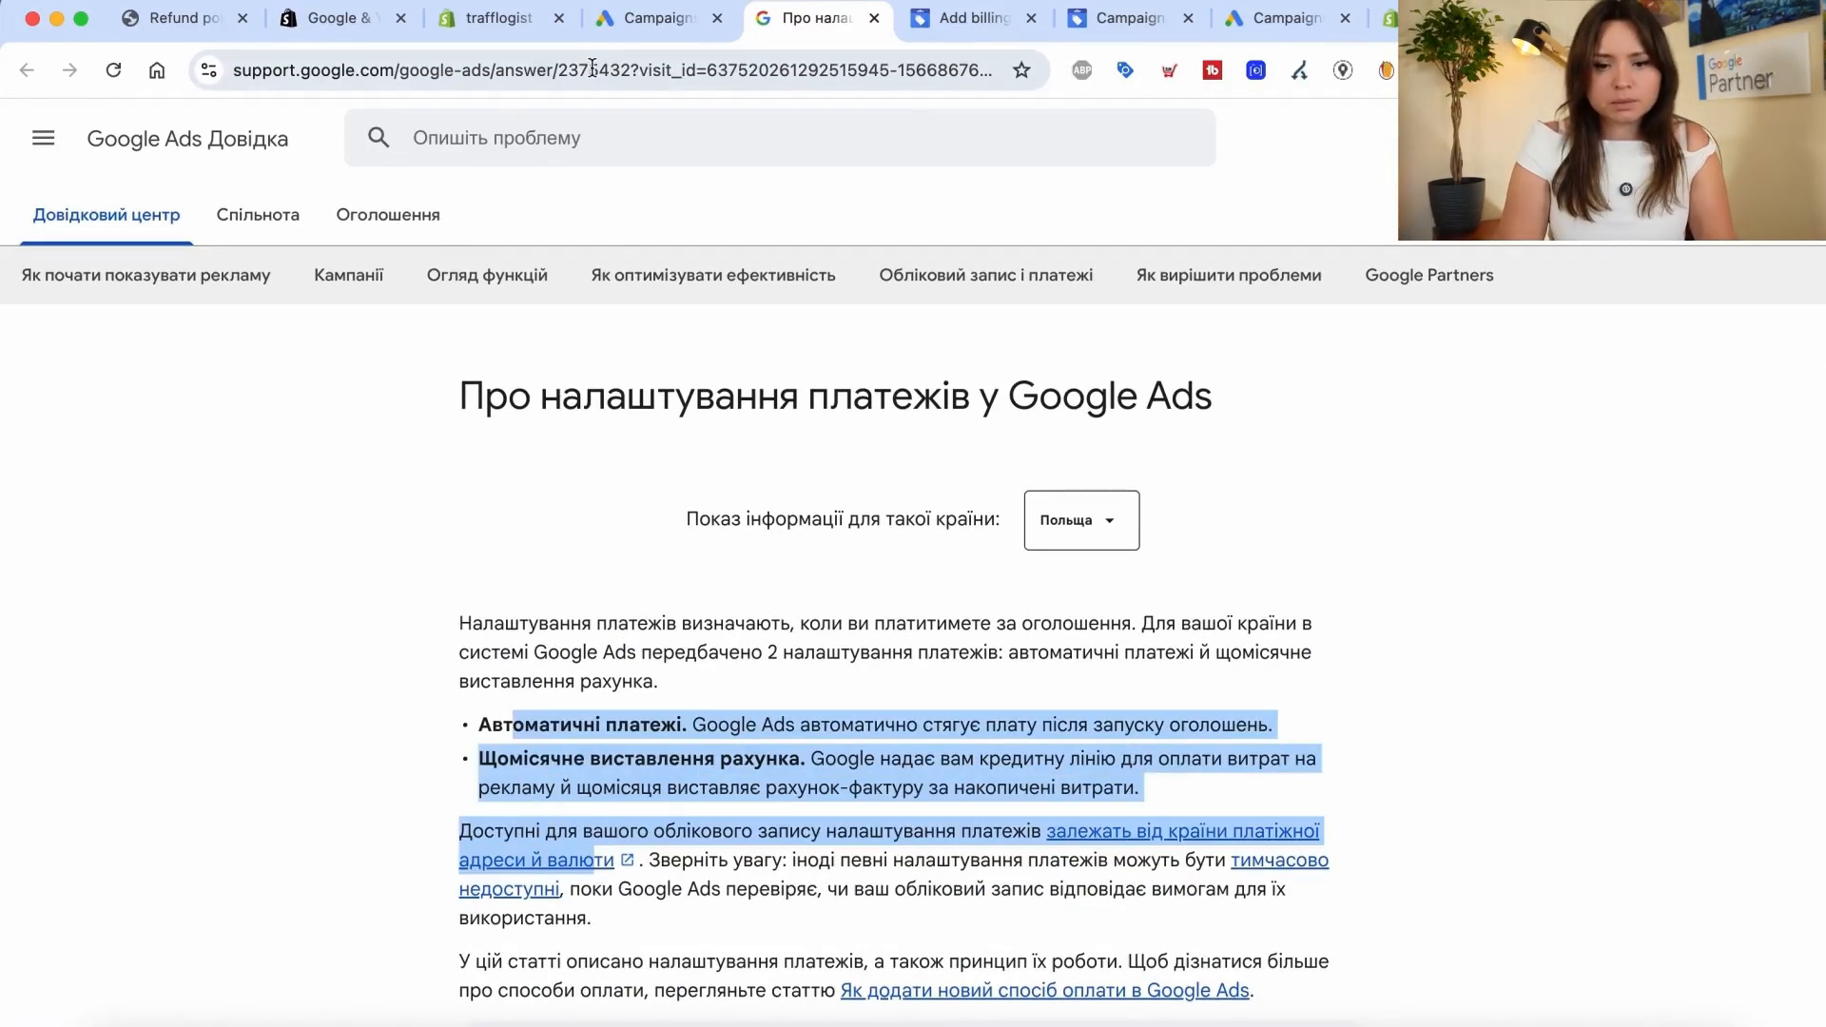
- Return to the Google Ads account and examine the full list of conversion actions, including their optimization and conversion columns
{"action": "left_click", "coordinate": [644, 28]}
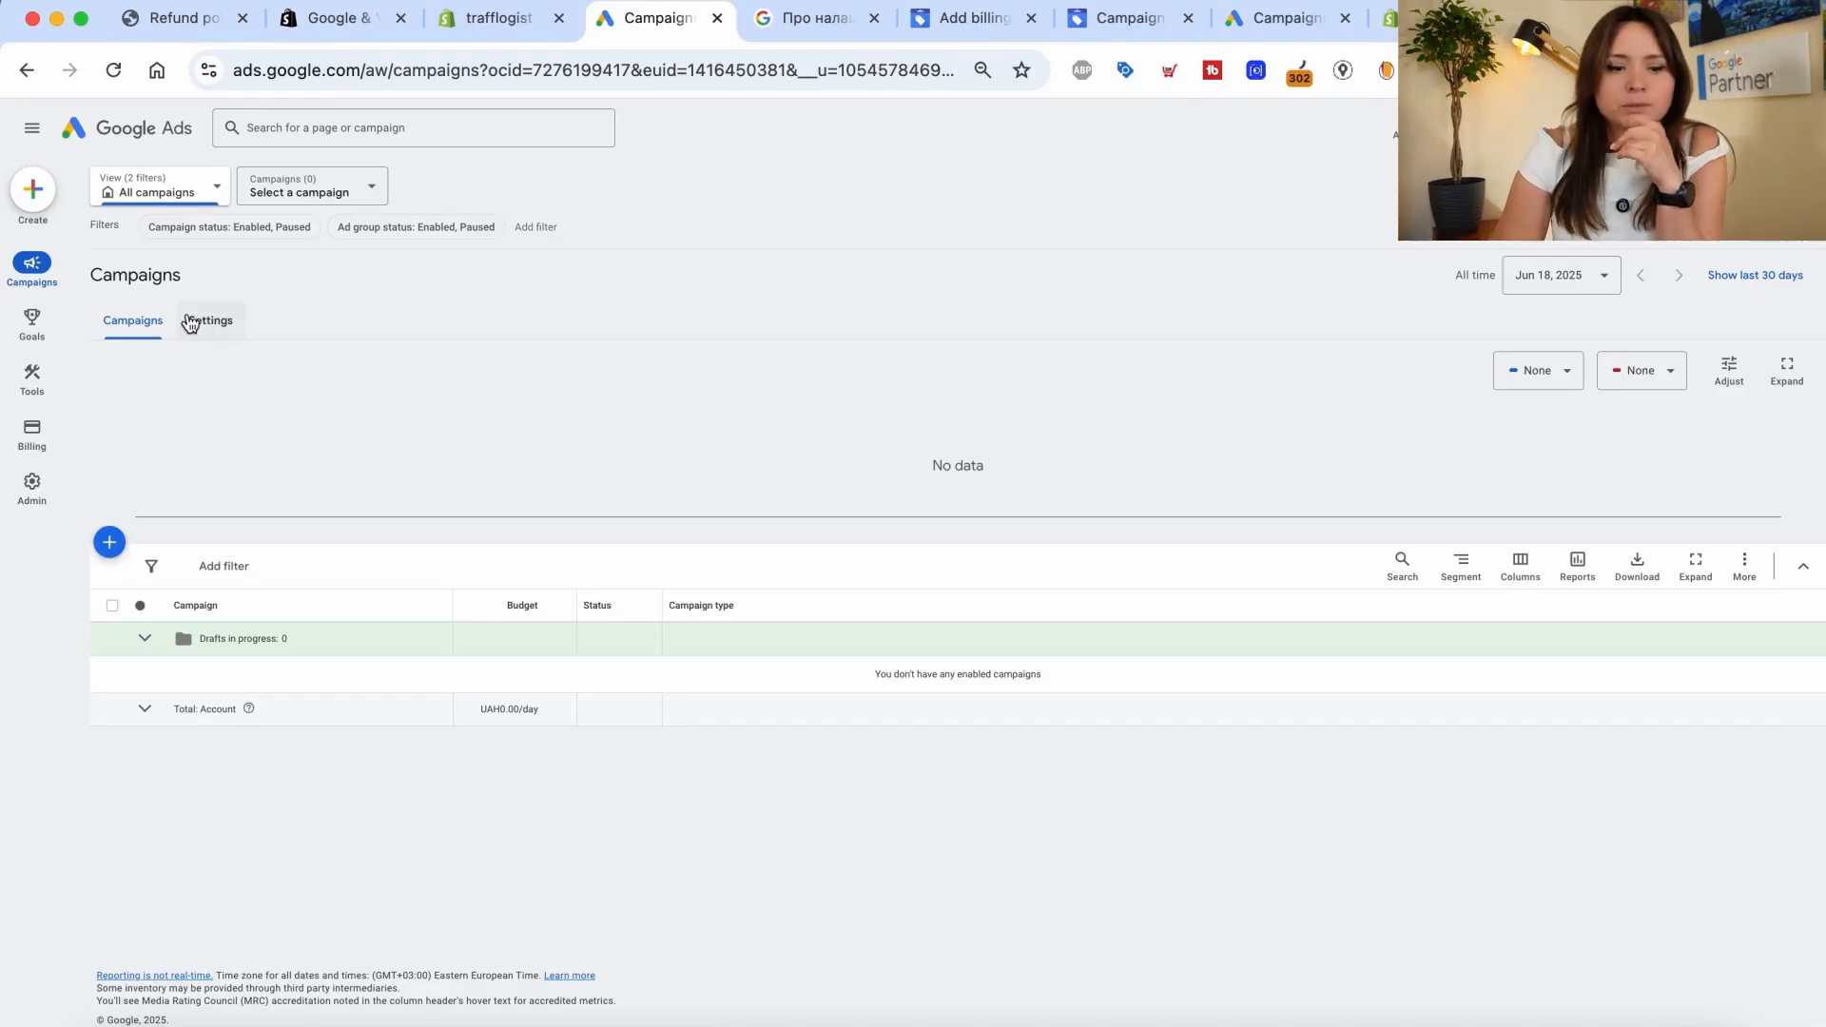
{"action": "mouse_move", "coordinate": [28, 328]}
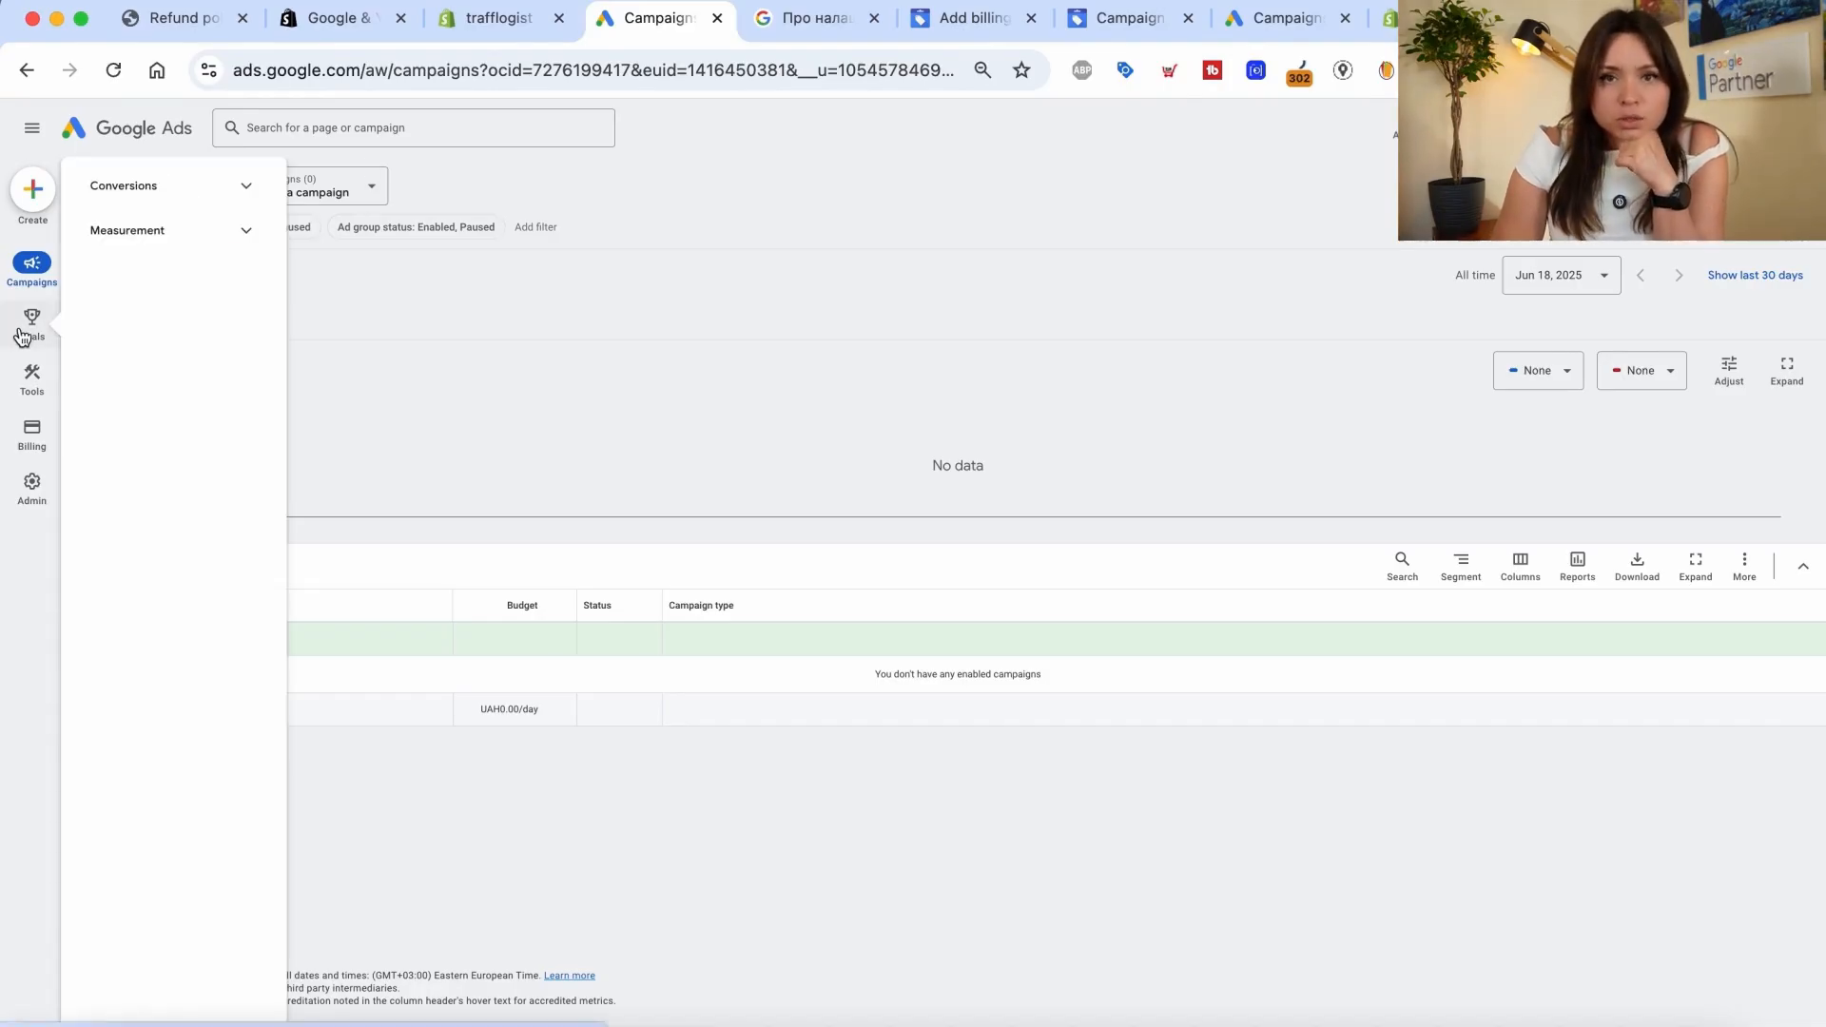
{"action": "left_click", "coordinate": [21, 333]}
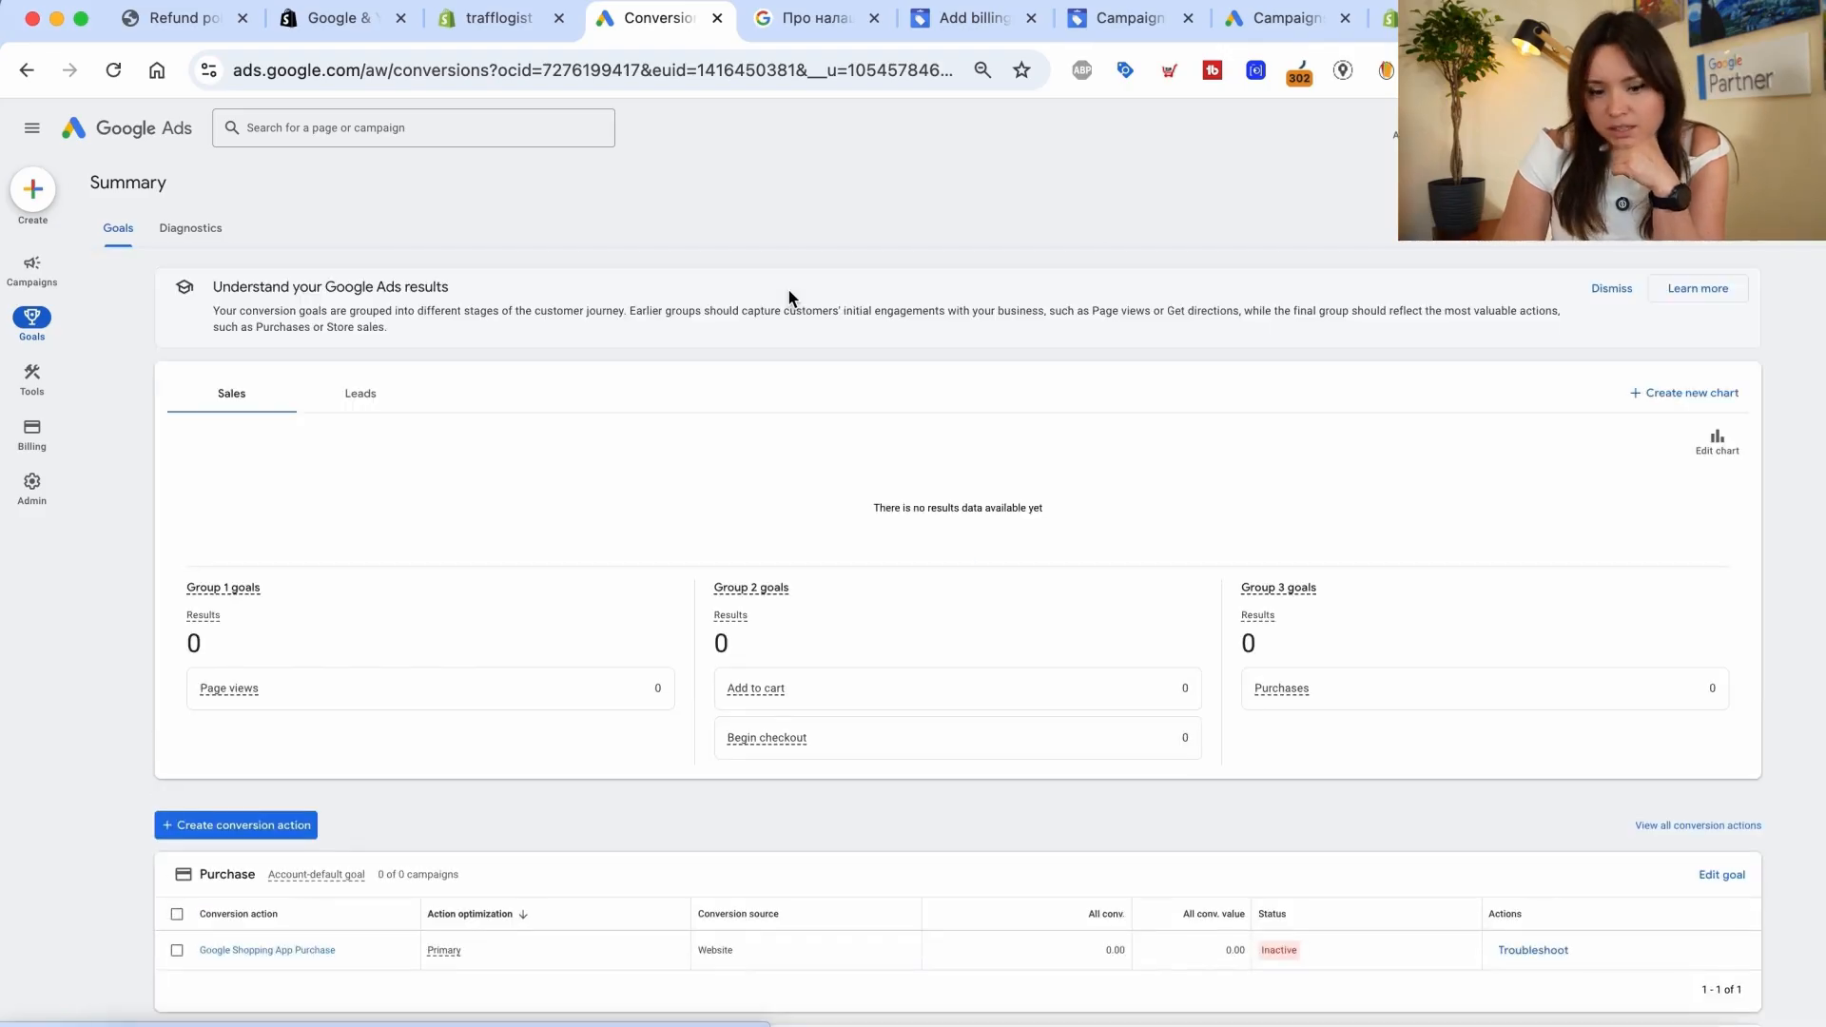
{"action": "scroll", "coordinate": [500, 651], "scroll_direction": "down", "scroll_amount": 5}
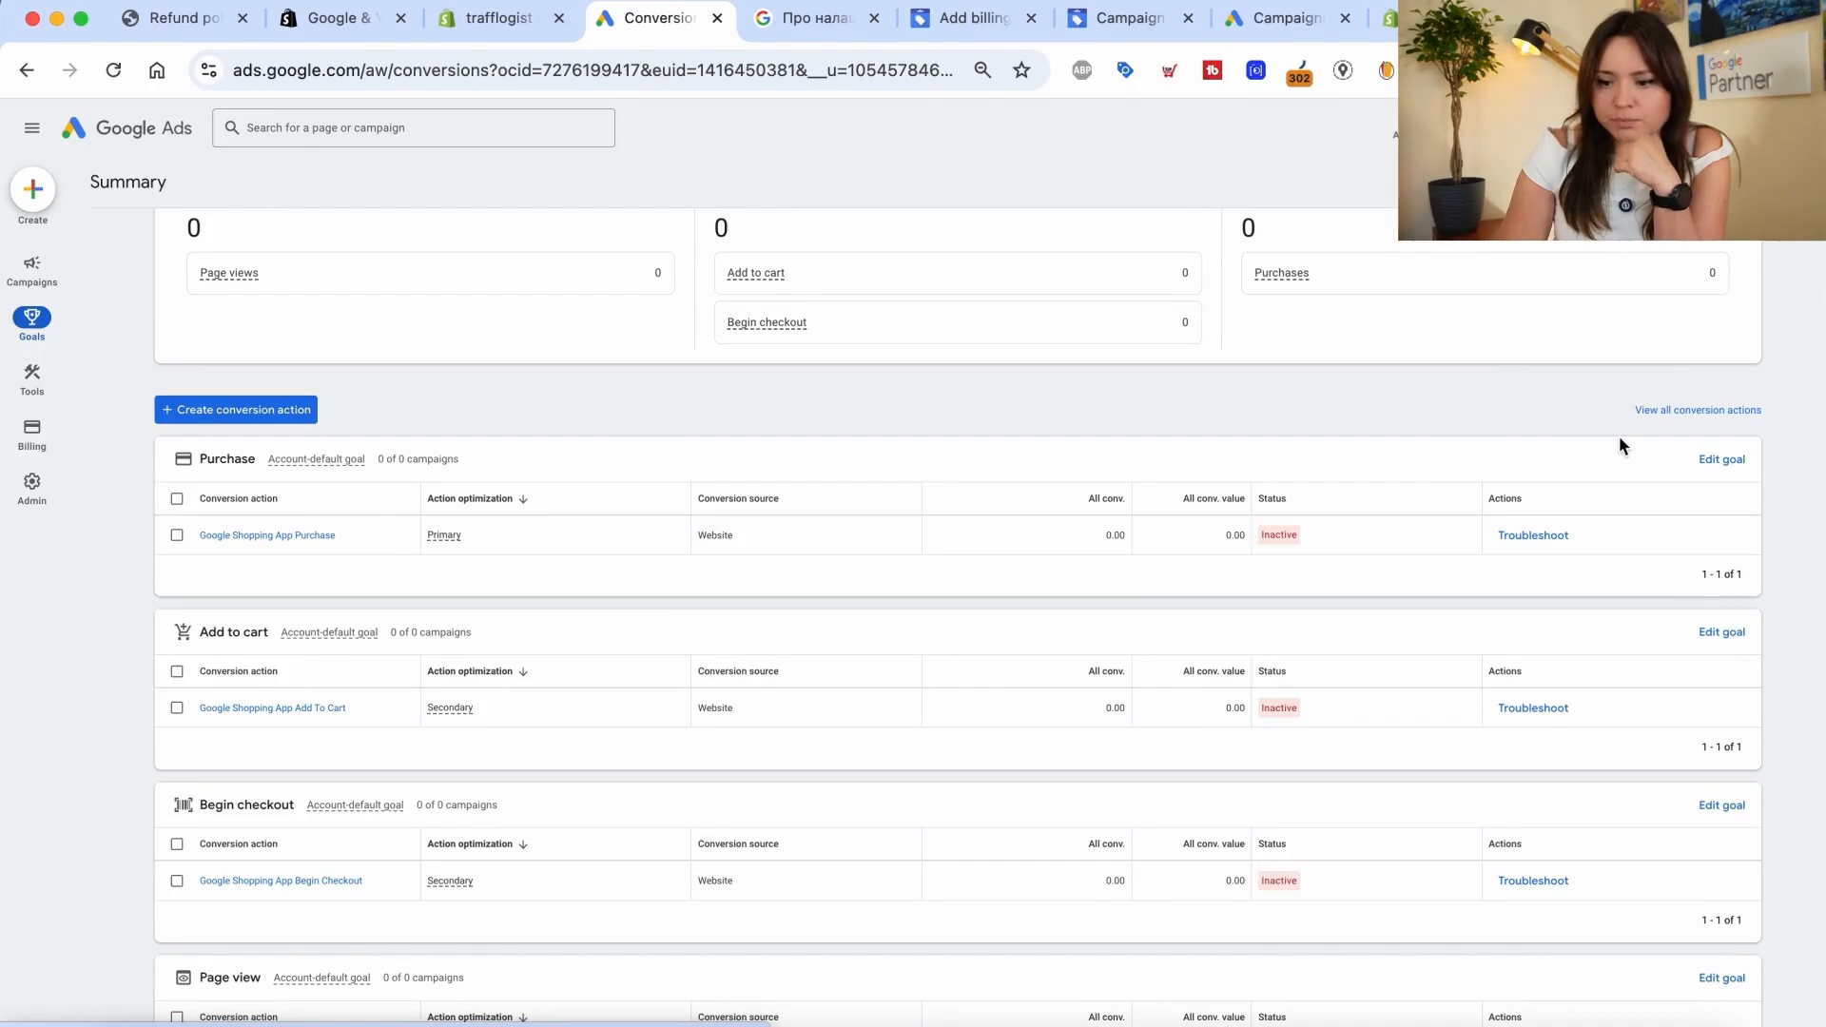
{"action": "left_click", "coordinate": [1659, 410]}
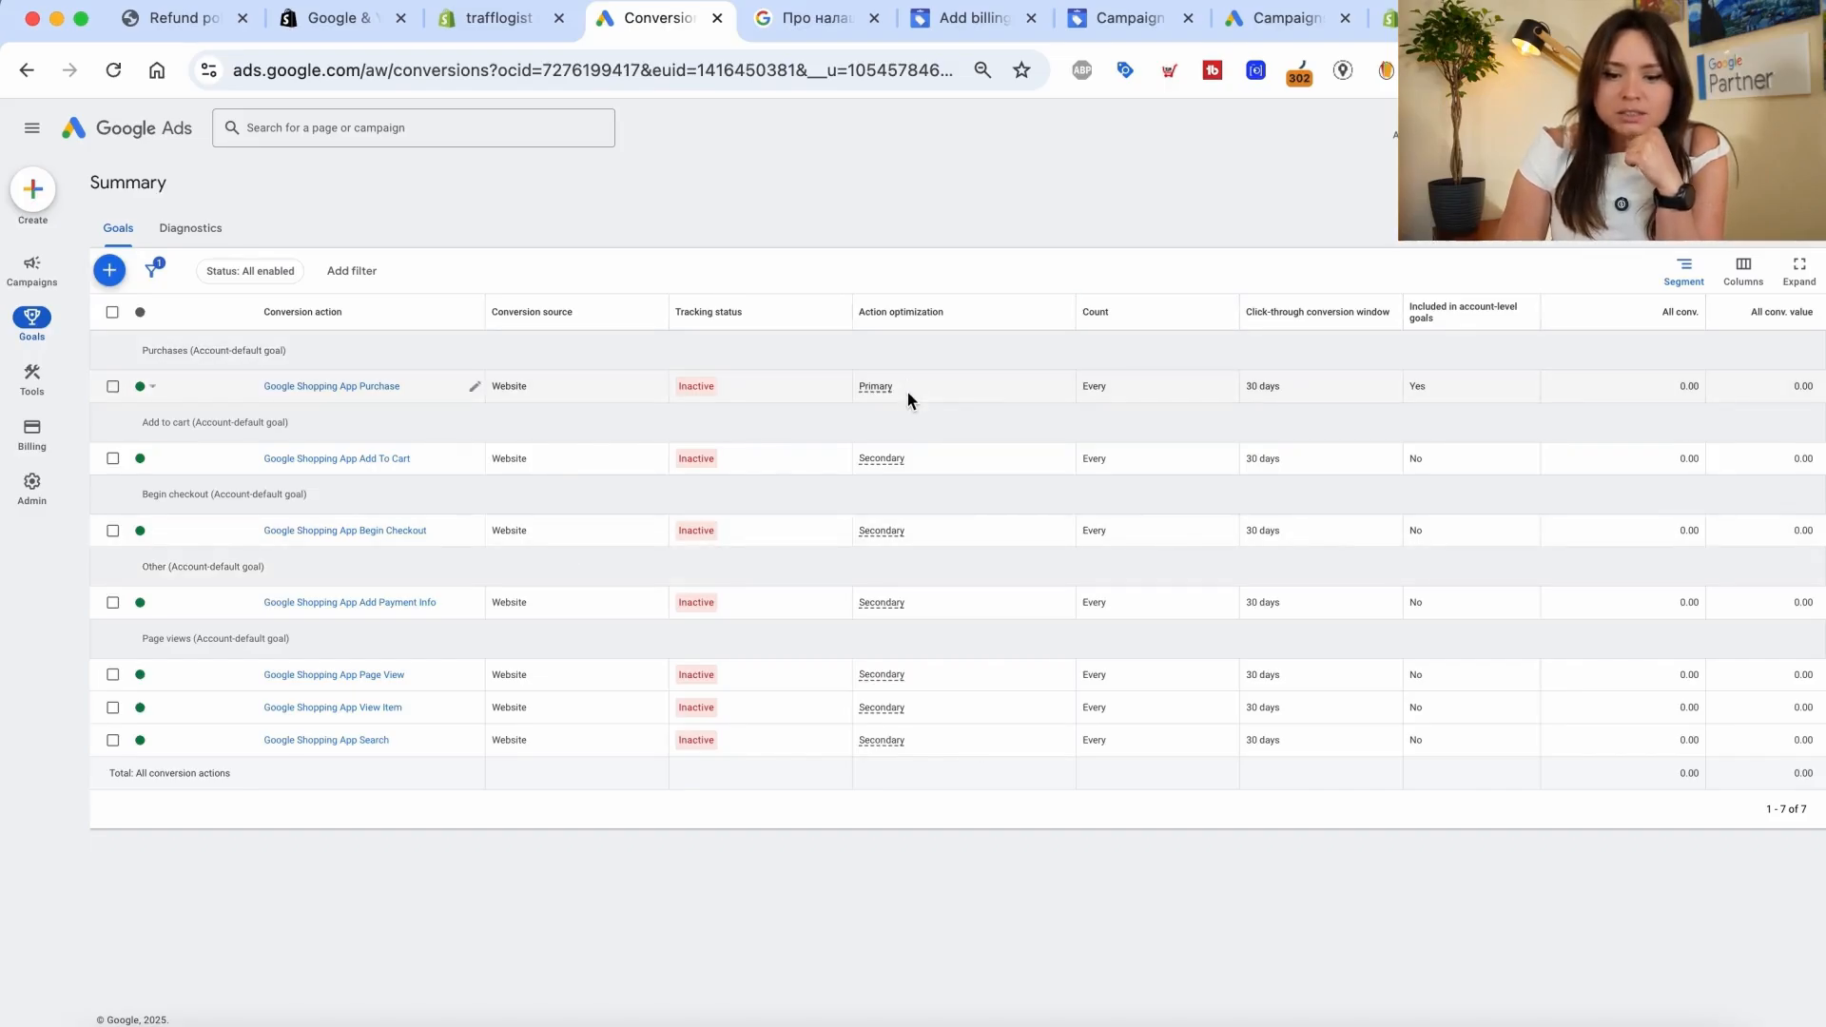
{"action": "mouse_move", "coordinate": [31, 375]}
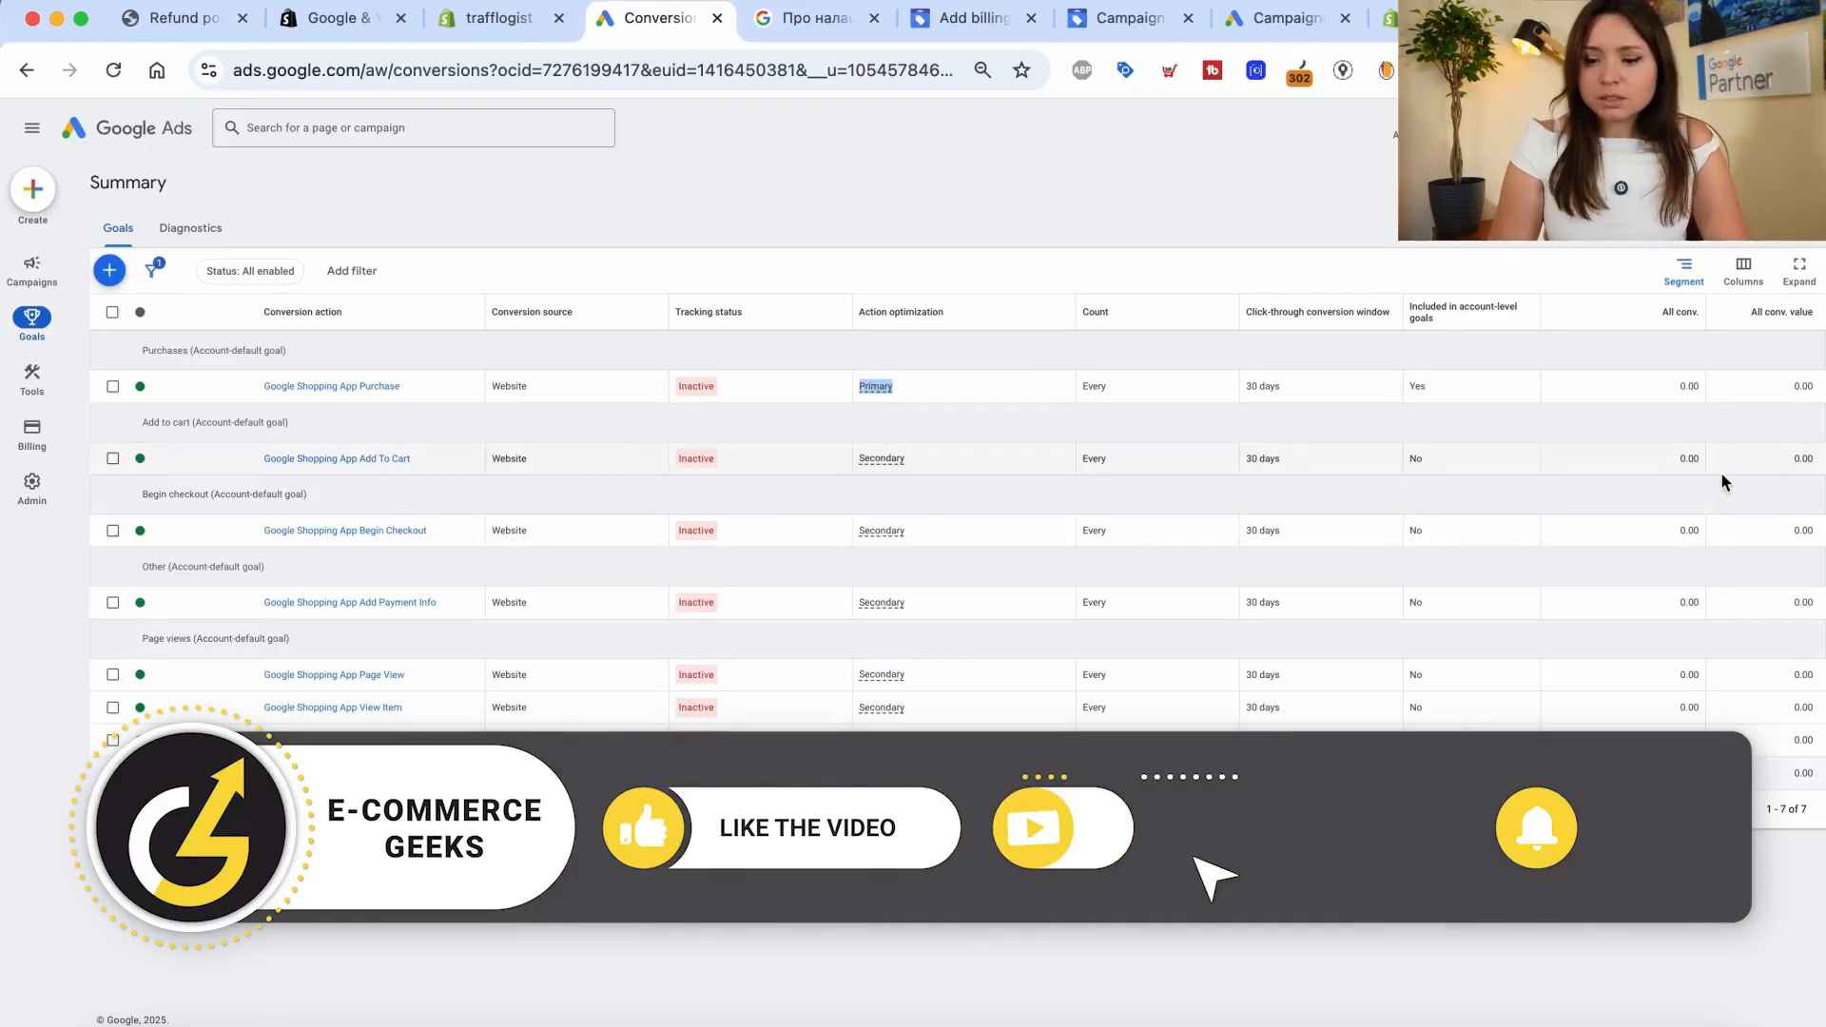
{"action": "left_click_drag", "start_coordinate": [1678, 460], "coordinate": [1777, 464]}
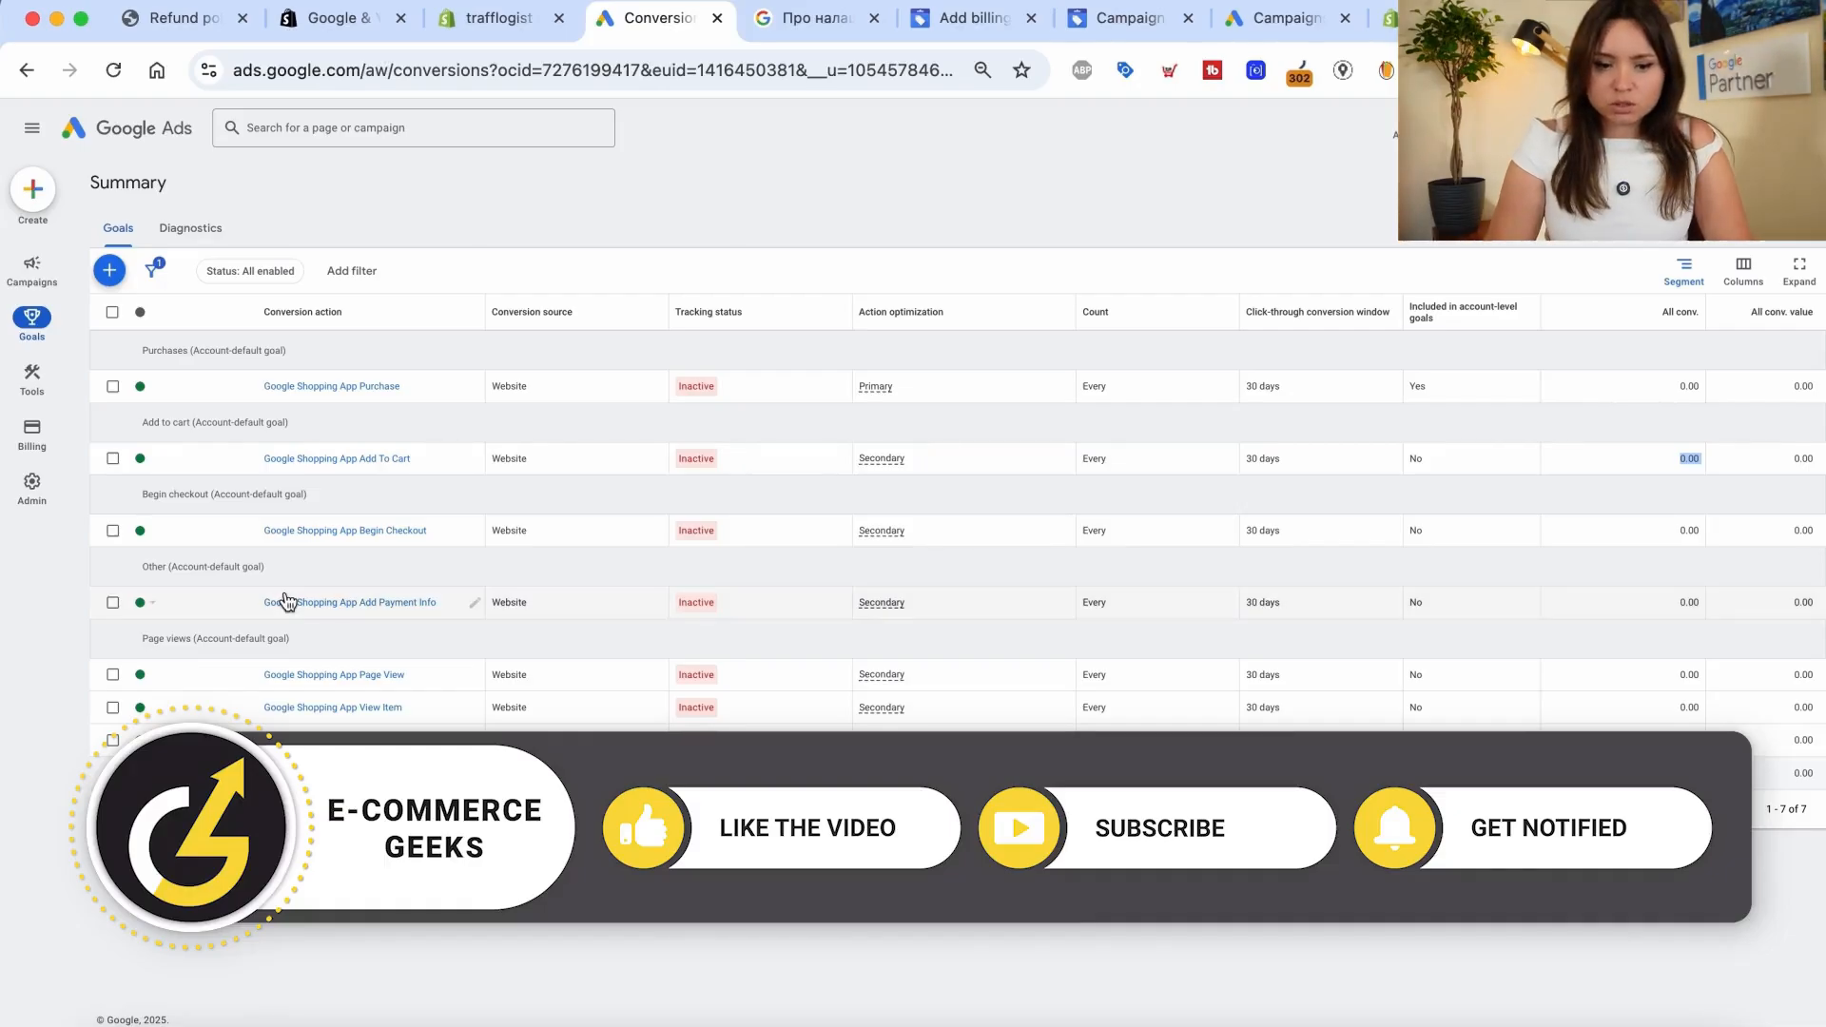
- Change the Google Shopping App Purchase conversion's attribution model to Last click, save it and return to the conversion actions list
{"action": "left_click", "coordinate": [328, 386]}
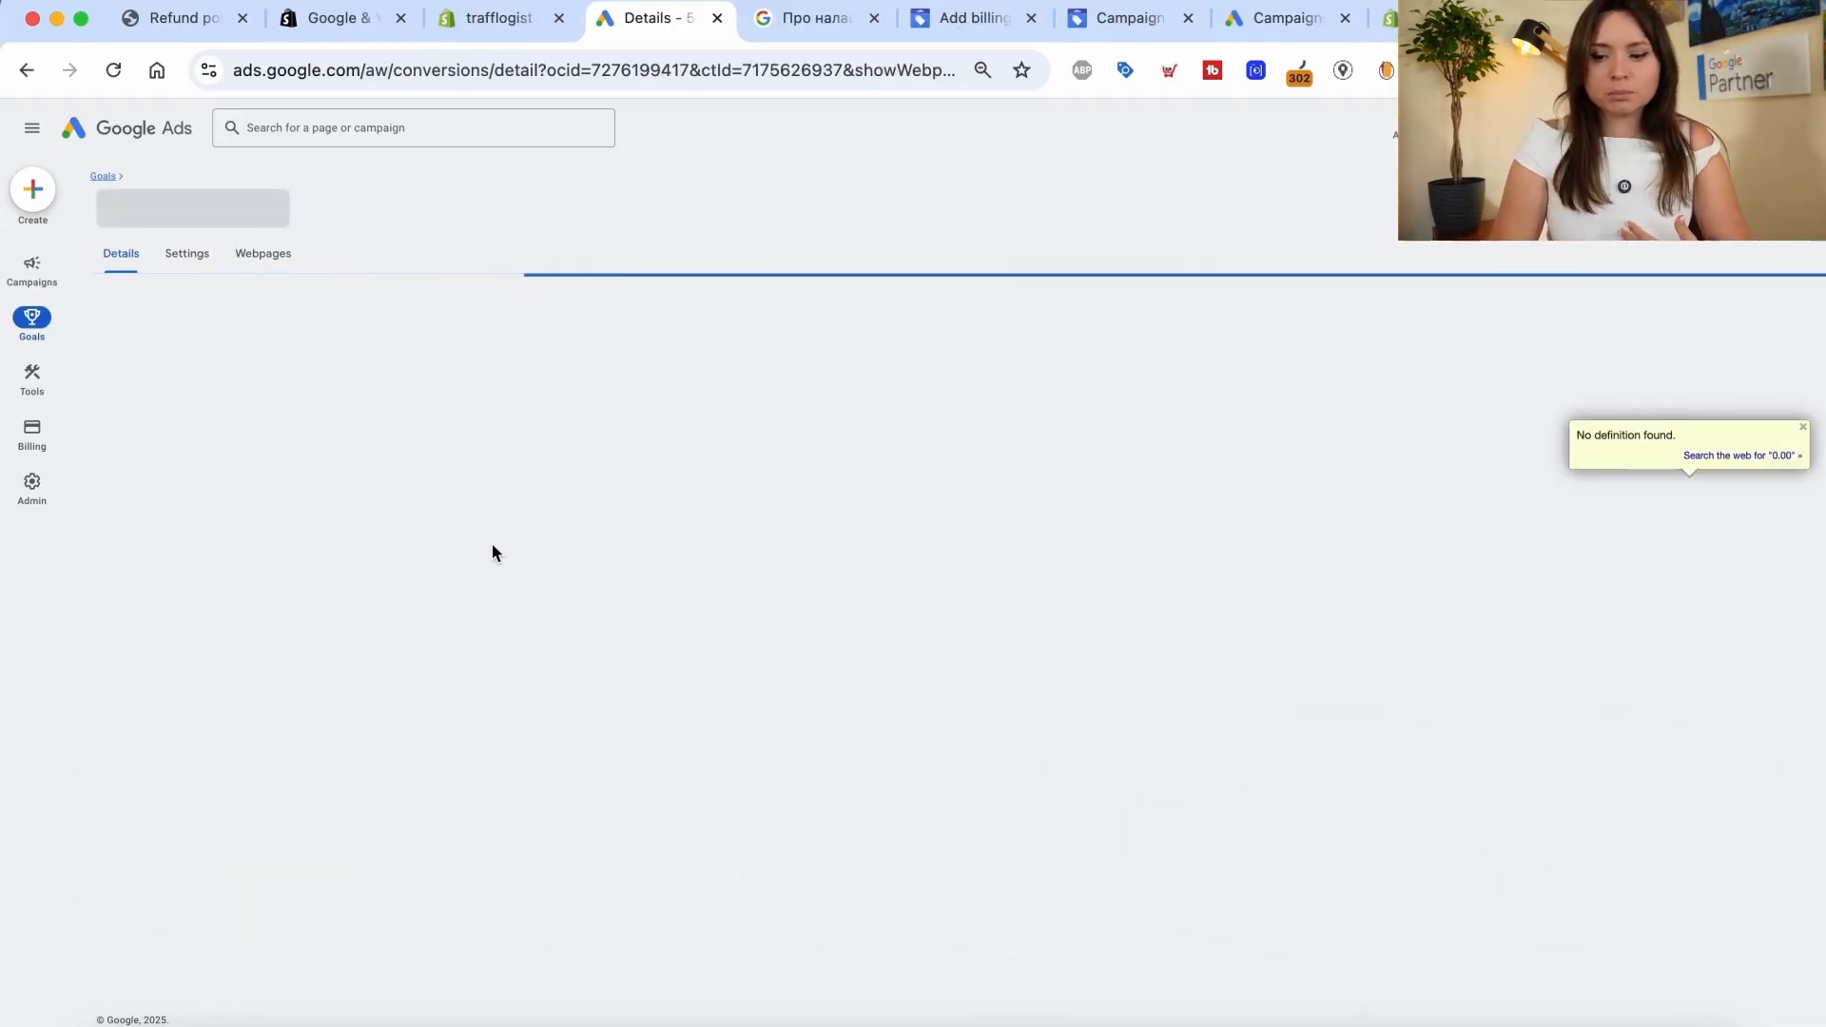
{"action": "left_click", "coordinate": [1310, 659]}
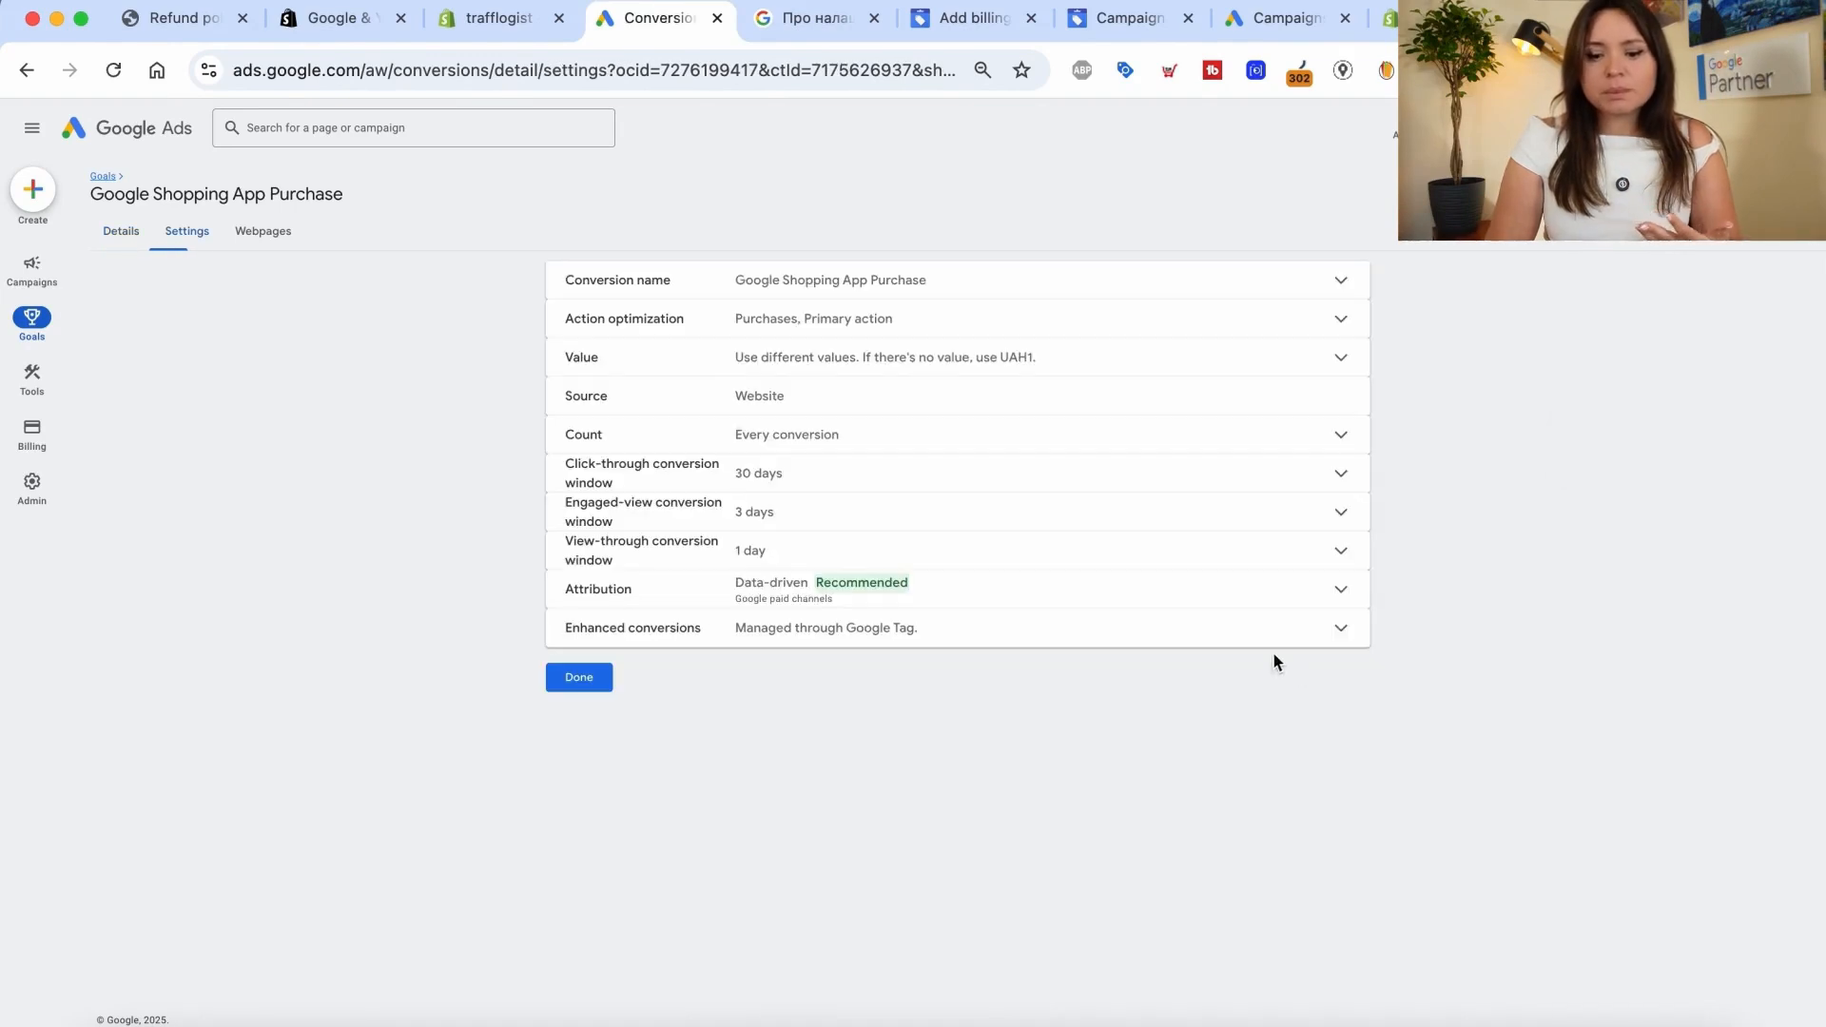
{"action": "left_click", "coordinate": [795, 603]}
{"action": "left_click", "coordinate": [815, 762]}
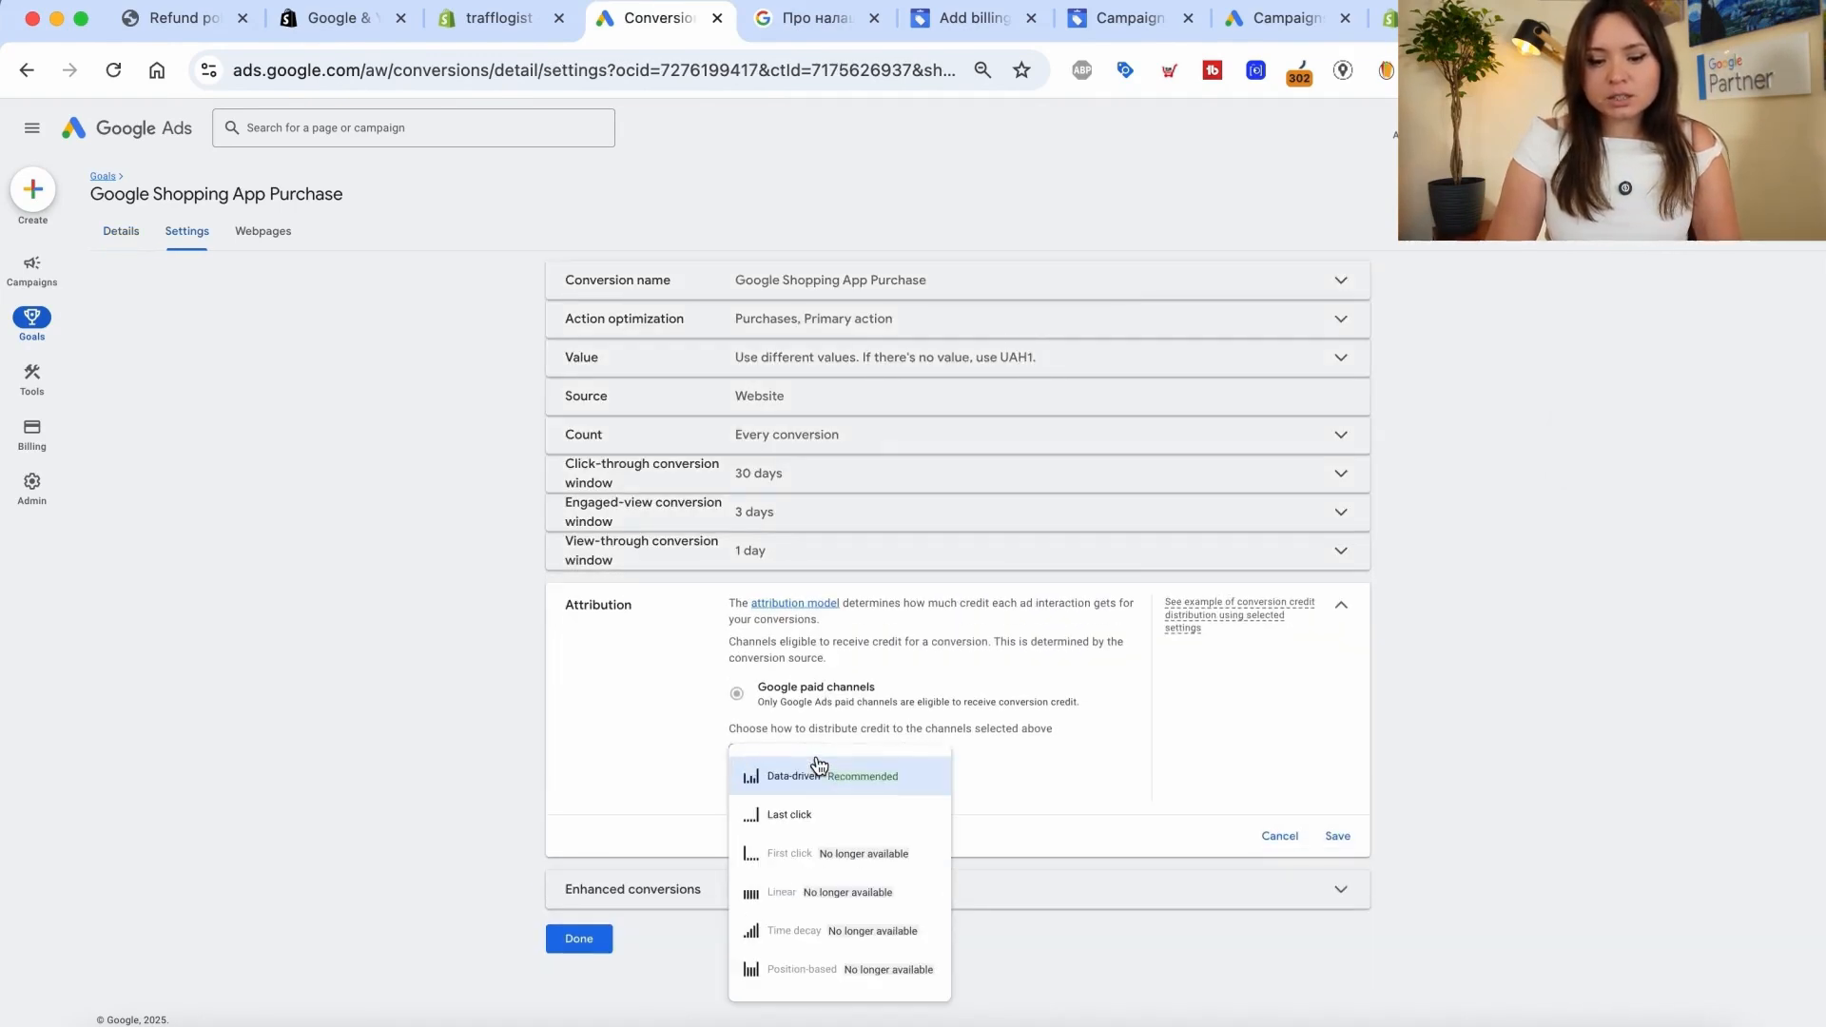
{"action": "left_click", "coordinate": [828, 816]}
{"action": "left_click", "coordinate": [1336, 958]}
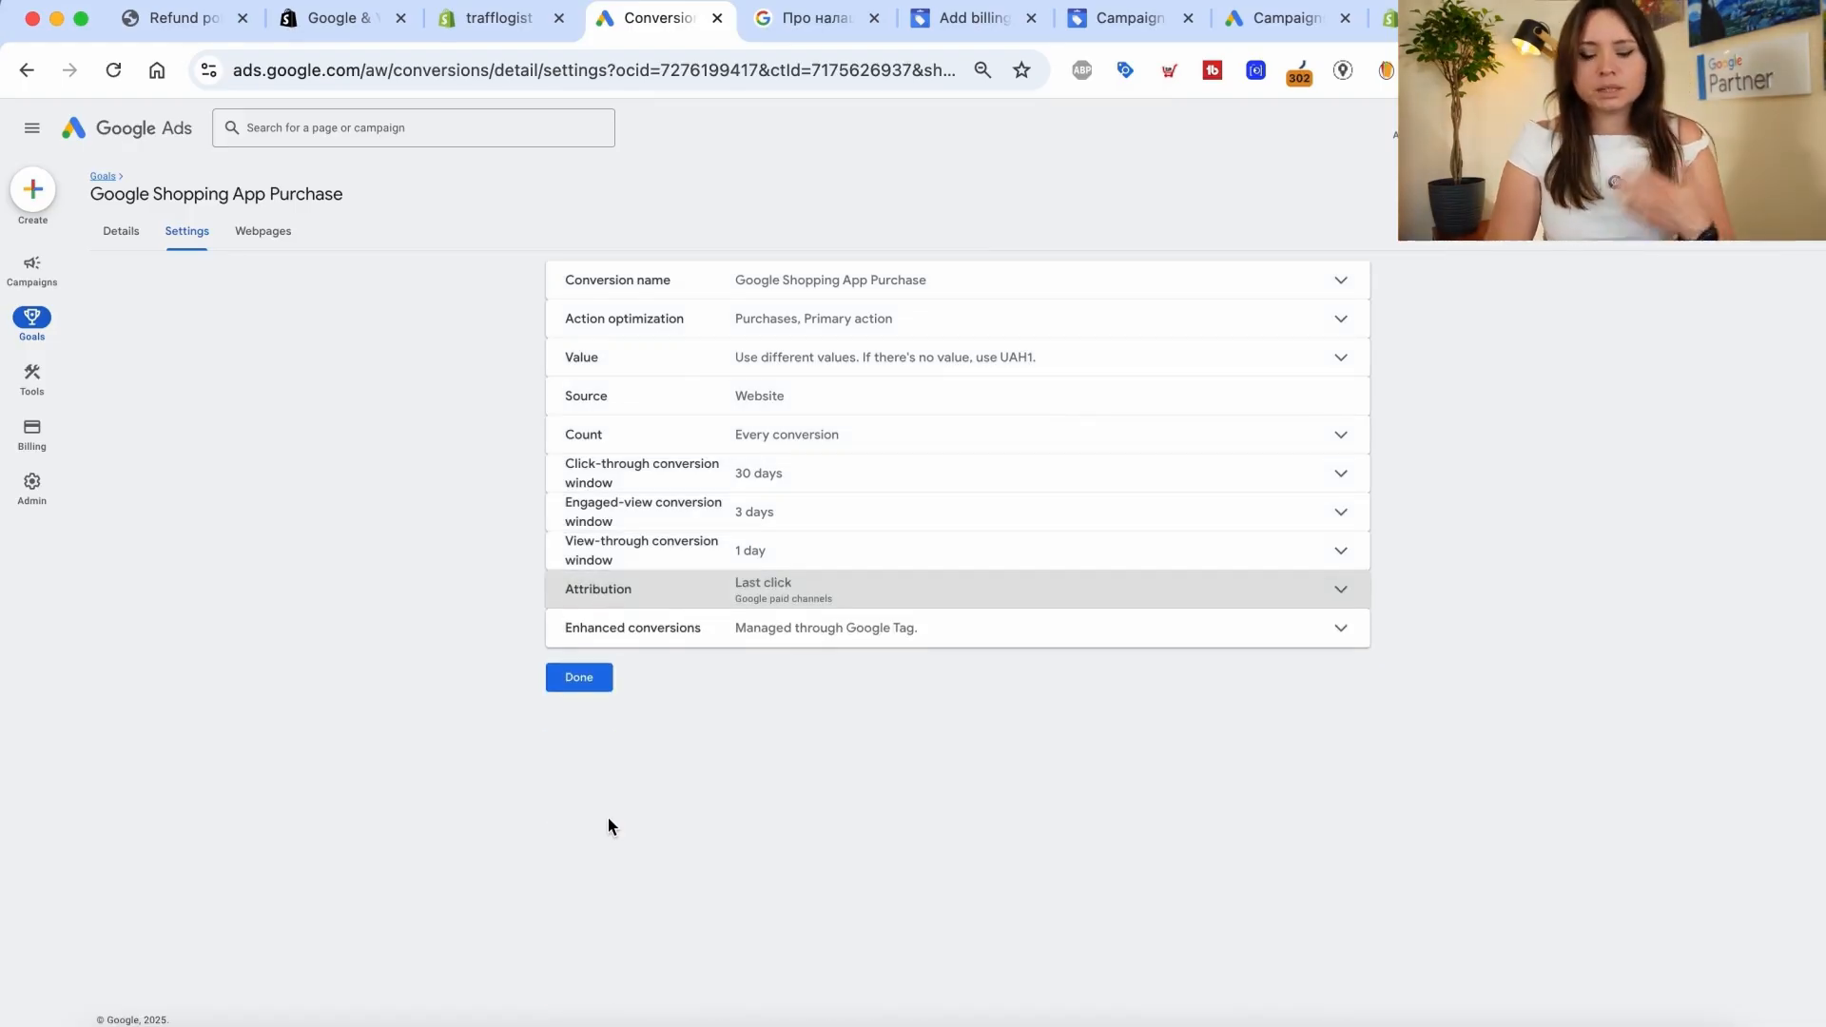
{"action": "left_click", "coordinate": [590, 683]}
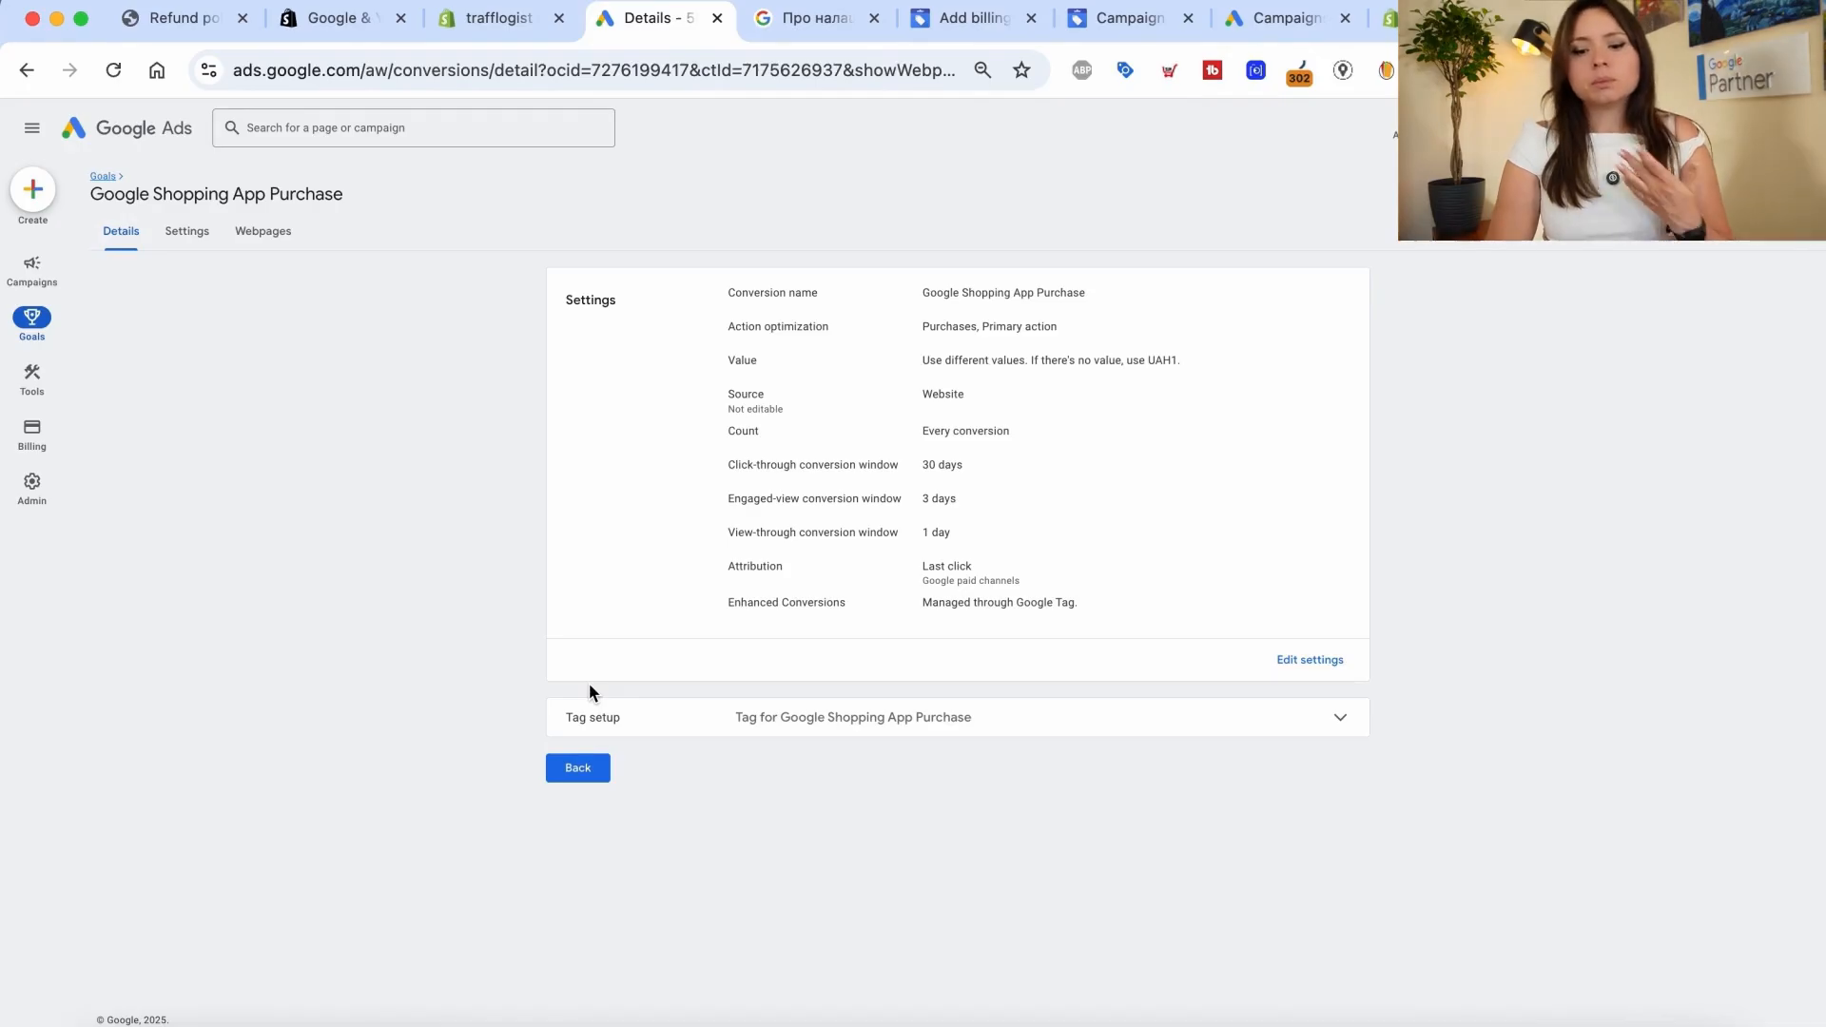
{"action": "left_click", "coordinate": [575, 772]}
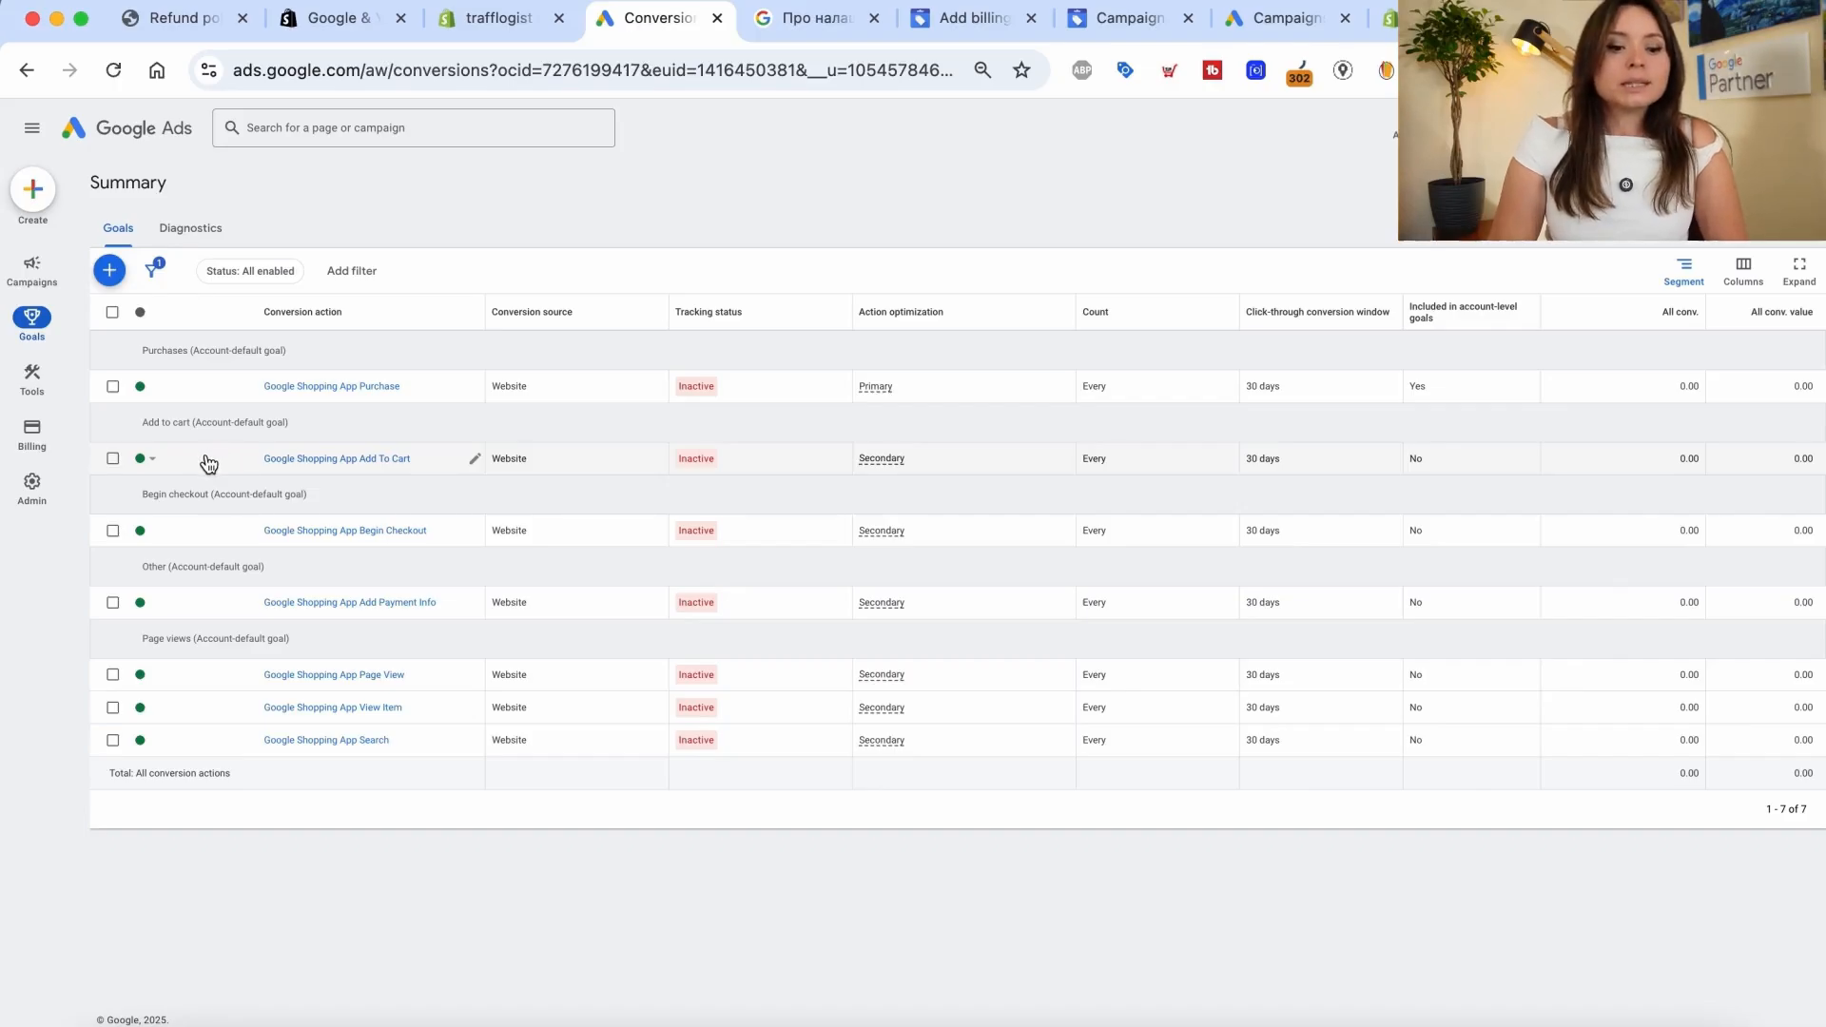
- Check the Enhanced conversions setup in the account's conversion settings and close it without changes
{"action": "mouse_move", "coordinate": [32, 491]}
{"action": "mouse_move", "coordinate": [32, 318]}
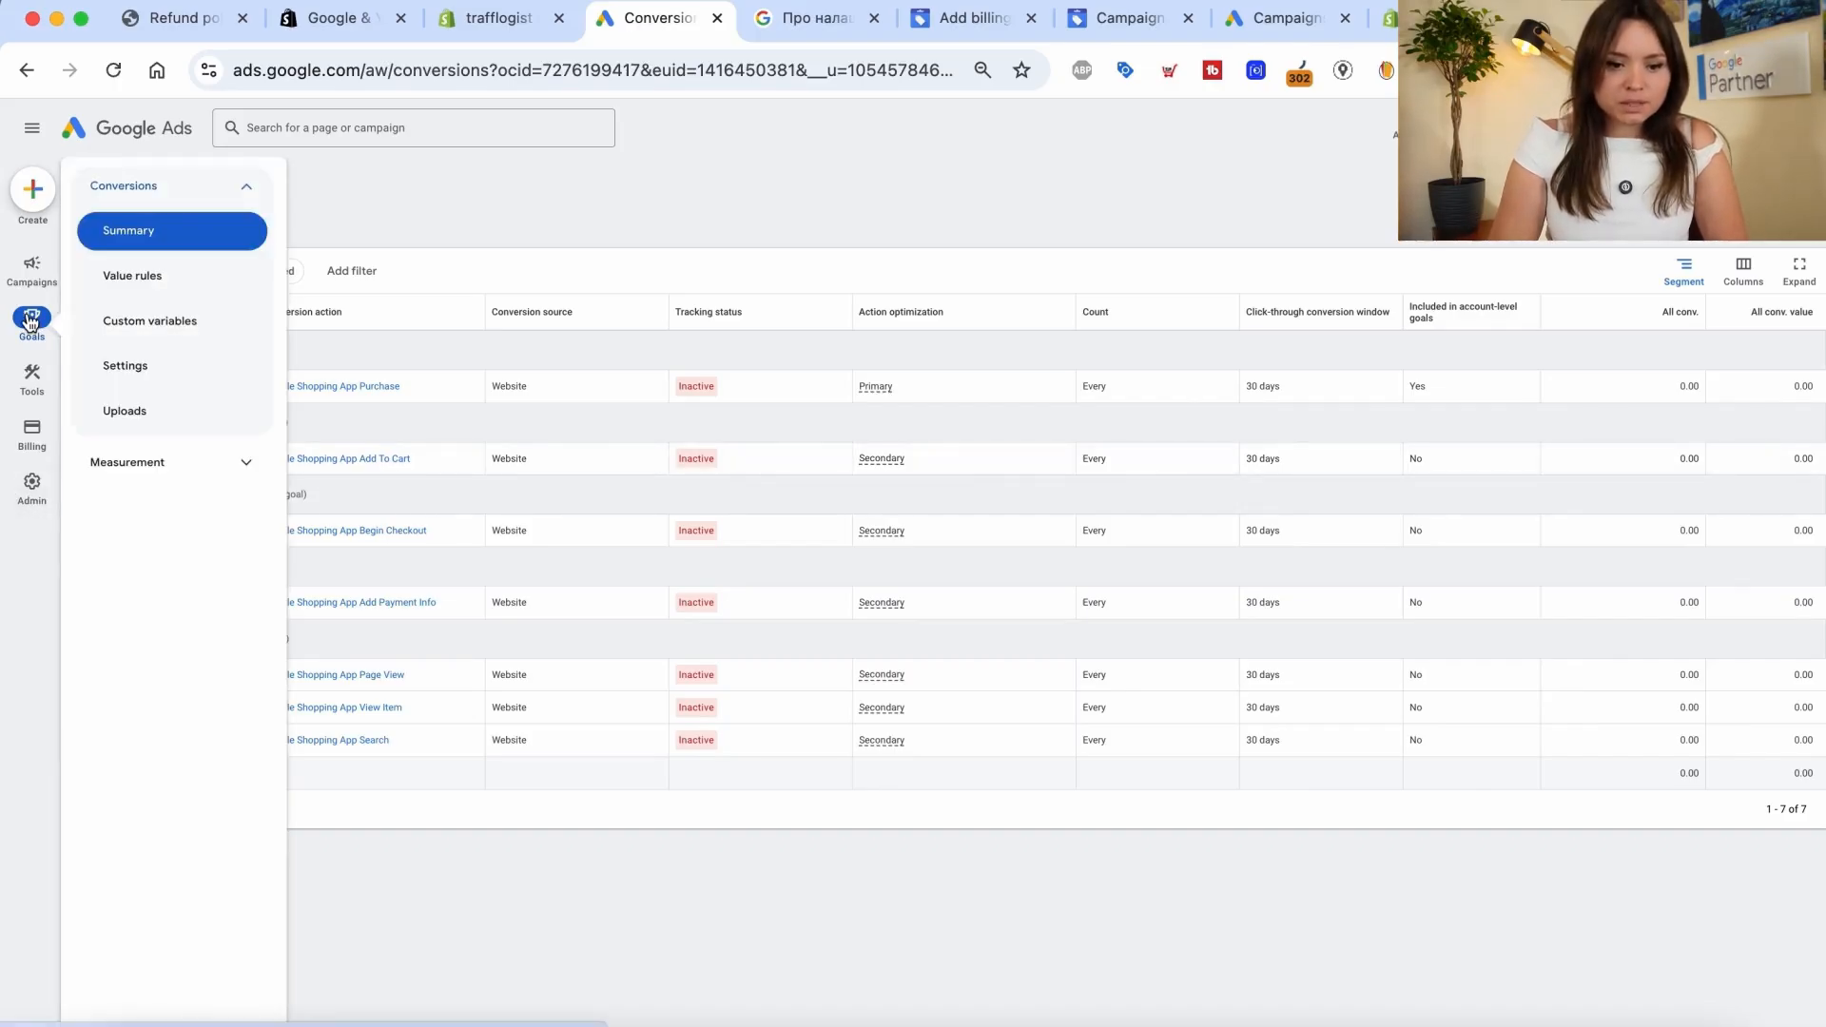
{"action": "left_click", "coordinate": [147, 380]}
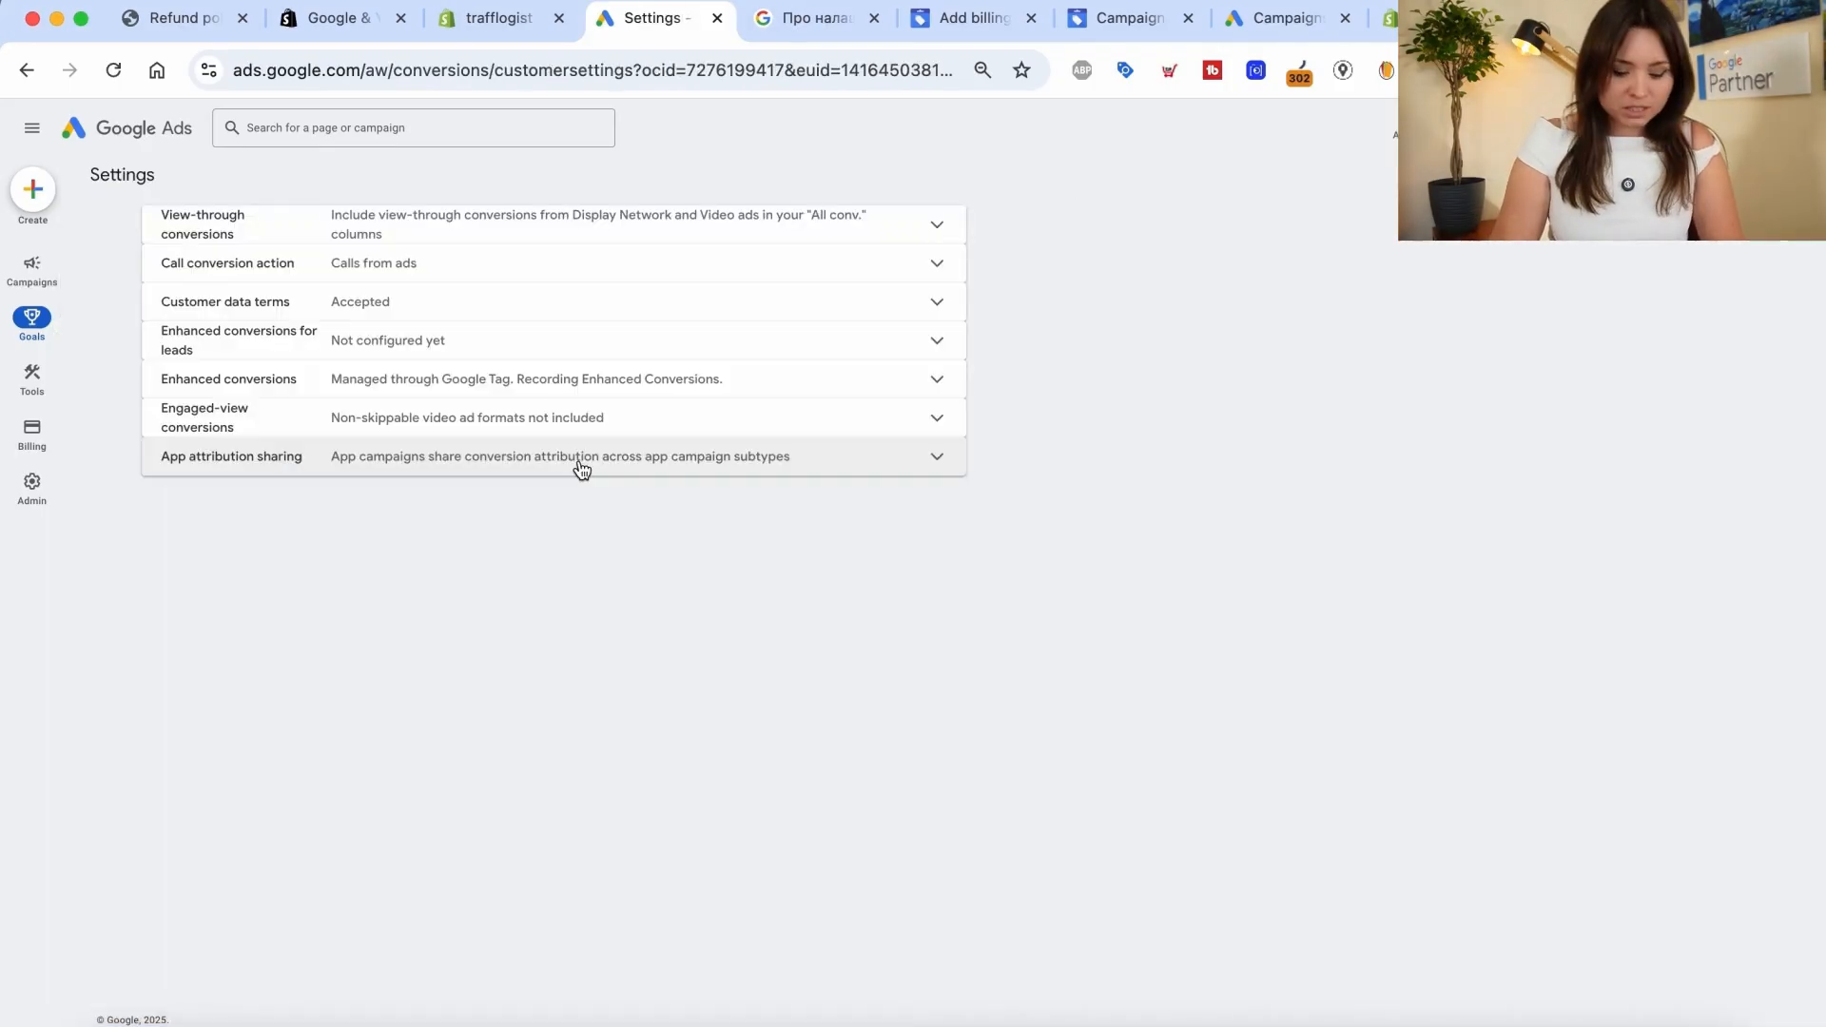
{"action": "left_click", "coordinate": [562, 381]}
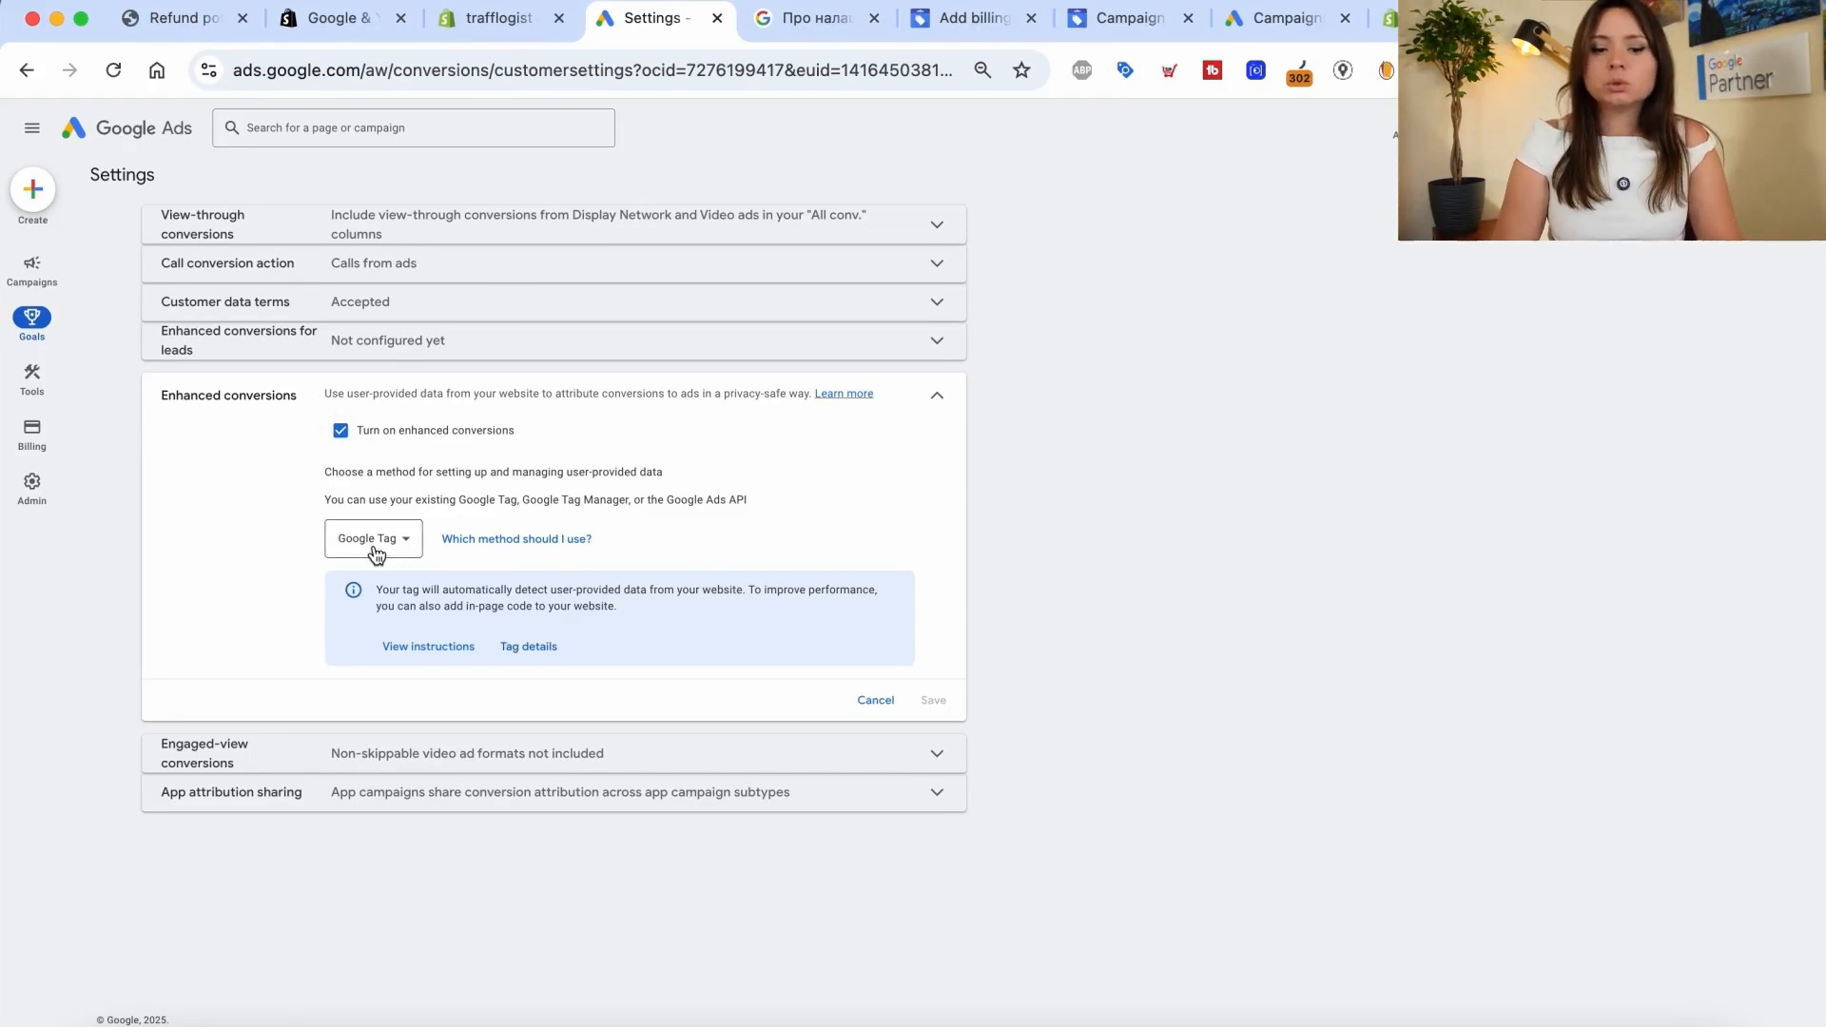
{"action": "left_click", "coordinate": [873, 700]}
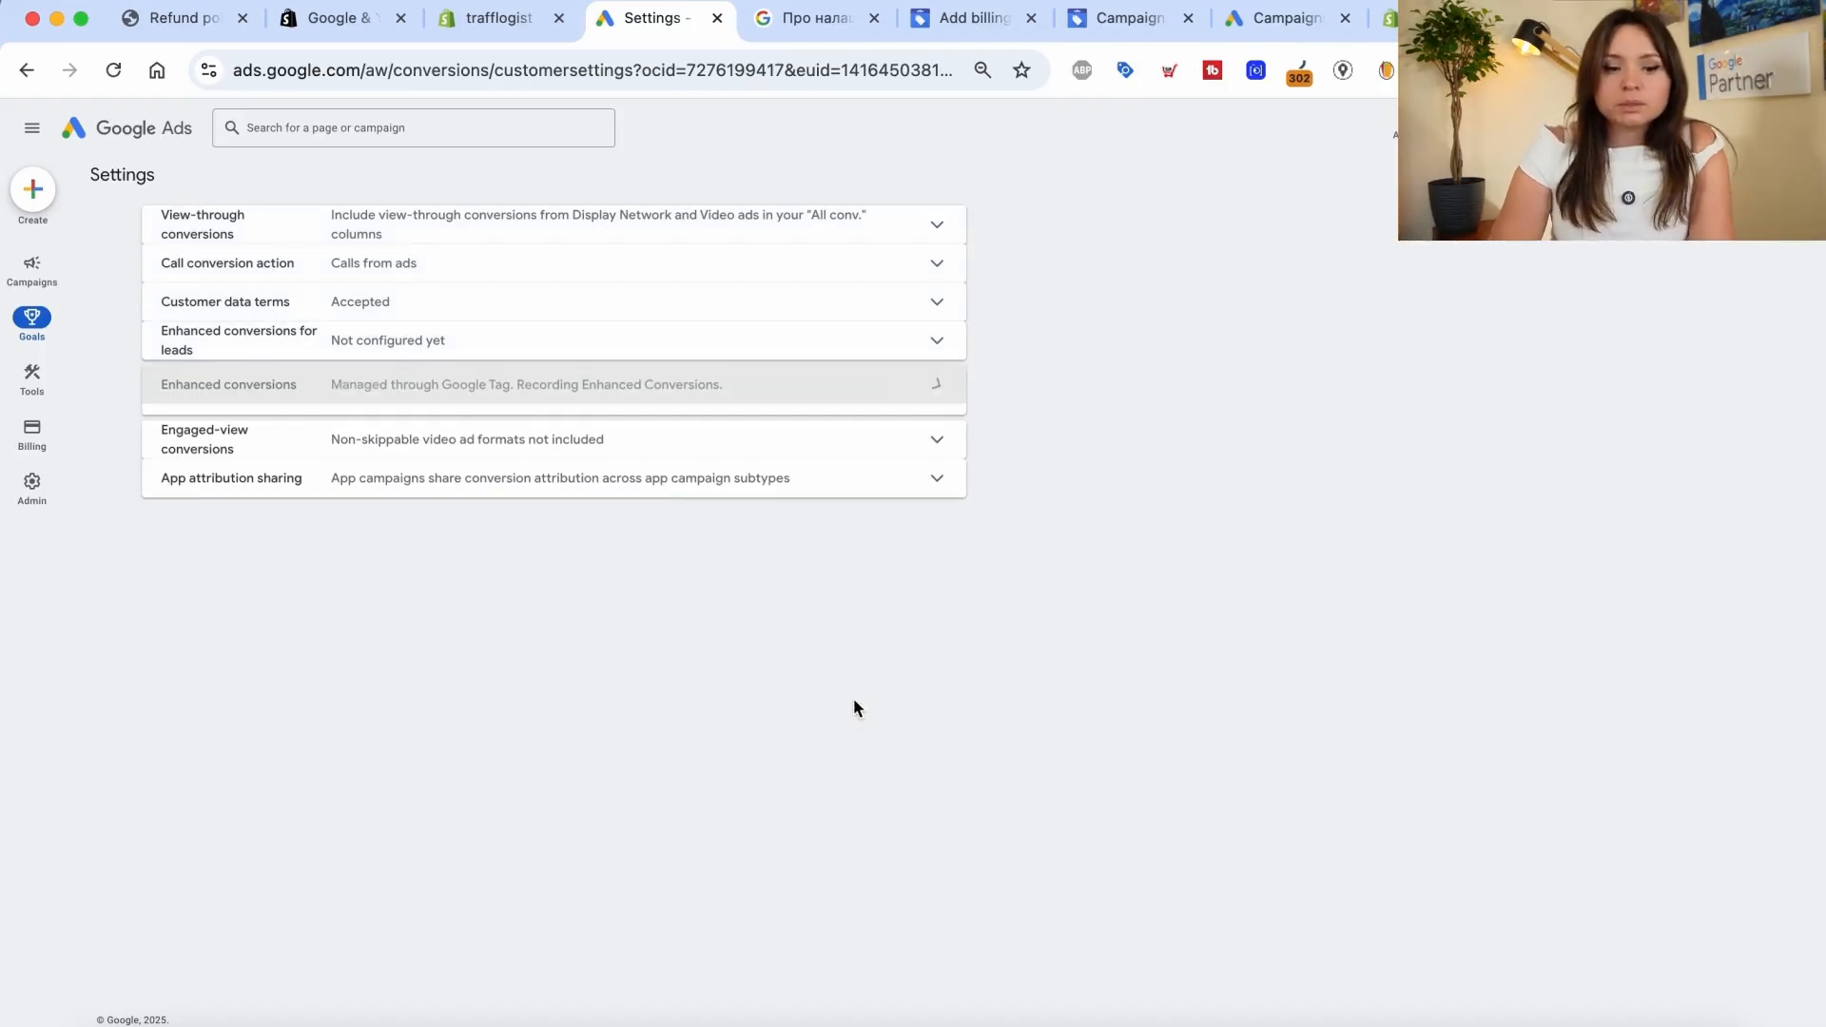
- View the Google Ads campaigns overview, then switch to Shopify and check the account statuses on the Google & YouTube overview
{"action": "left_click", "coordinate": [39, 272]}
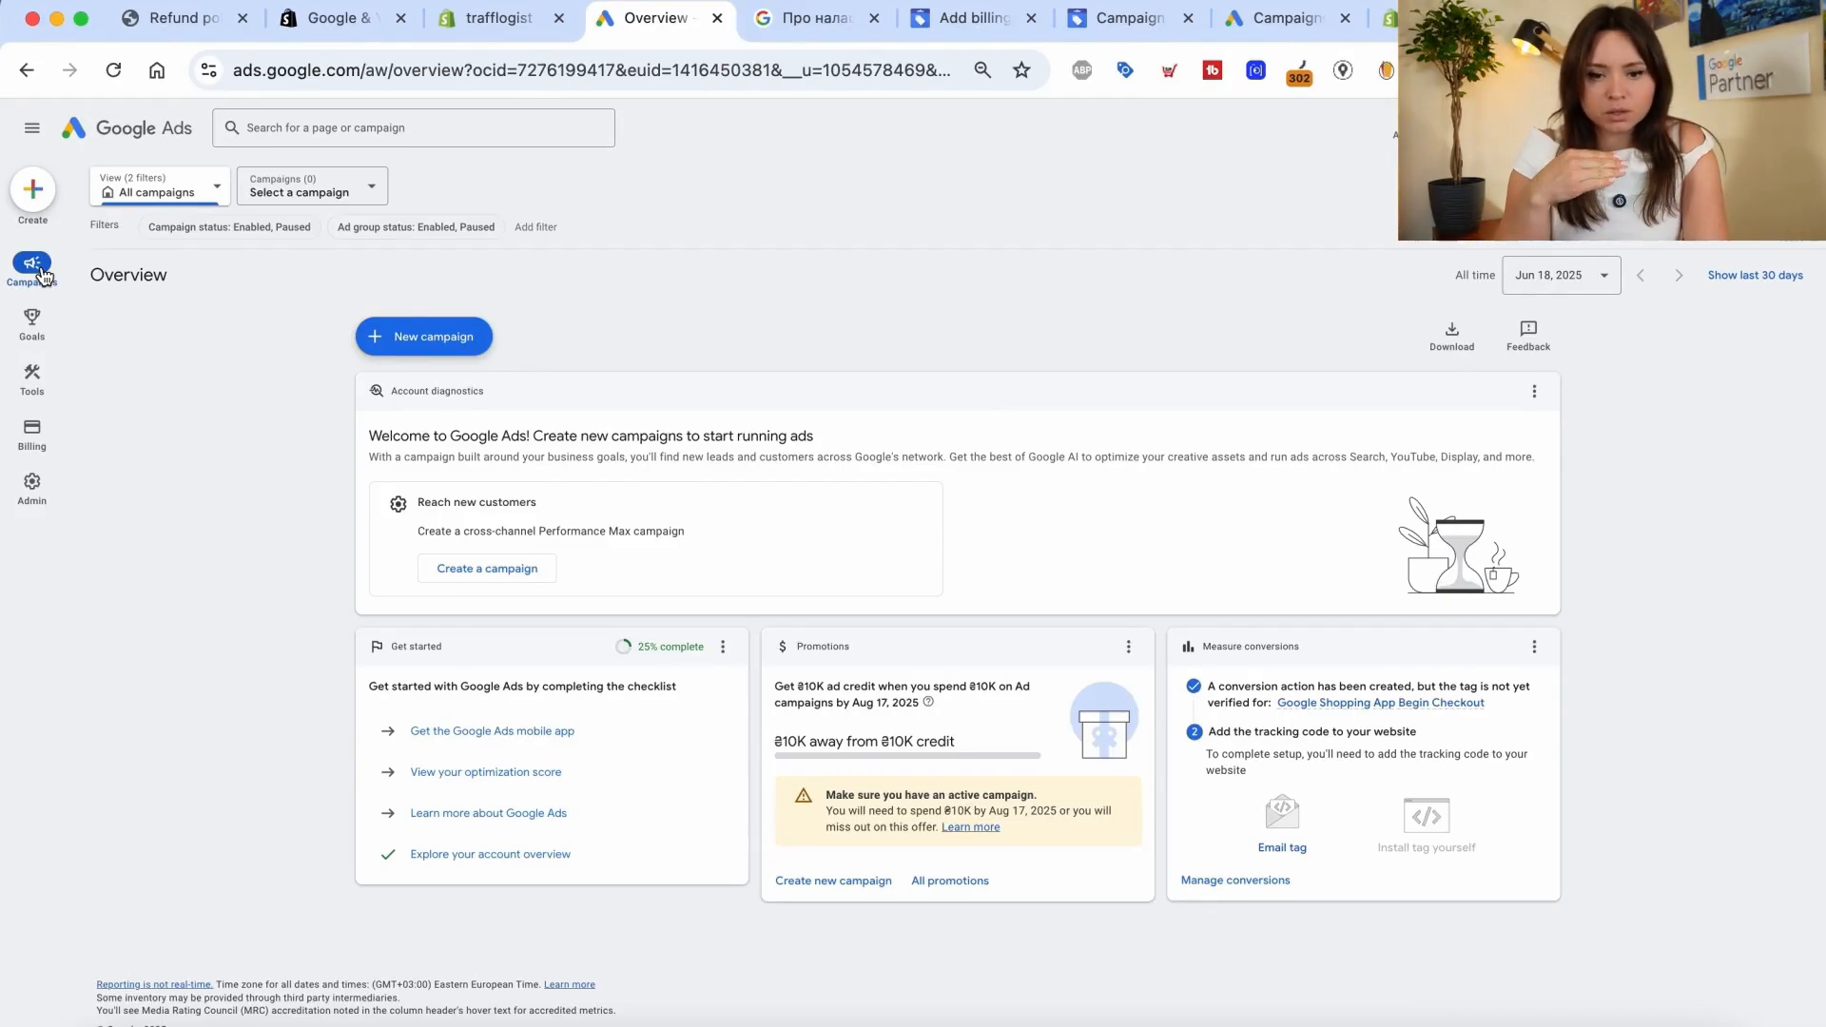
{"action": "left_click", "coordinate": [485, 18]}
{"action": "left_click", "coordinate": [337, 275]}
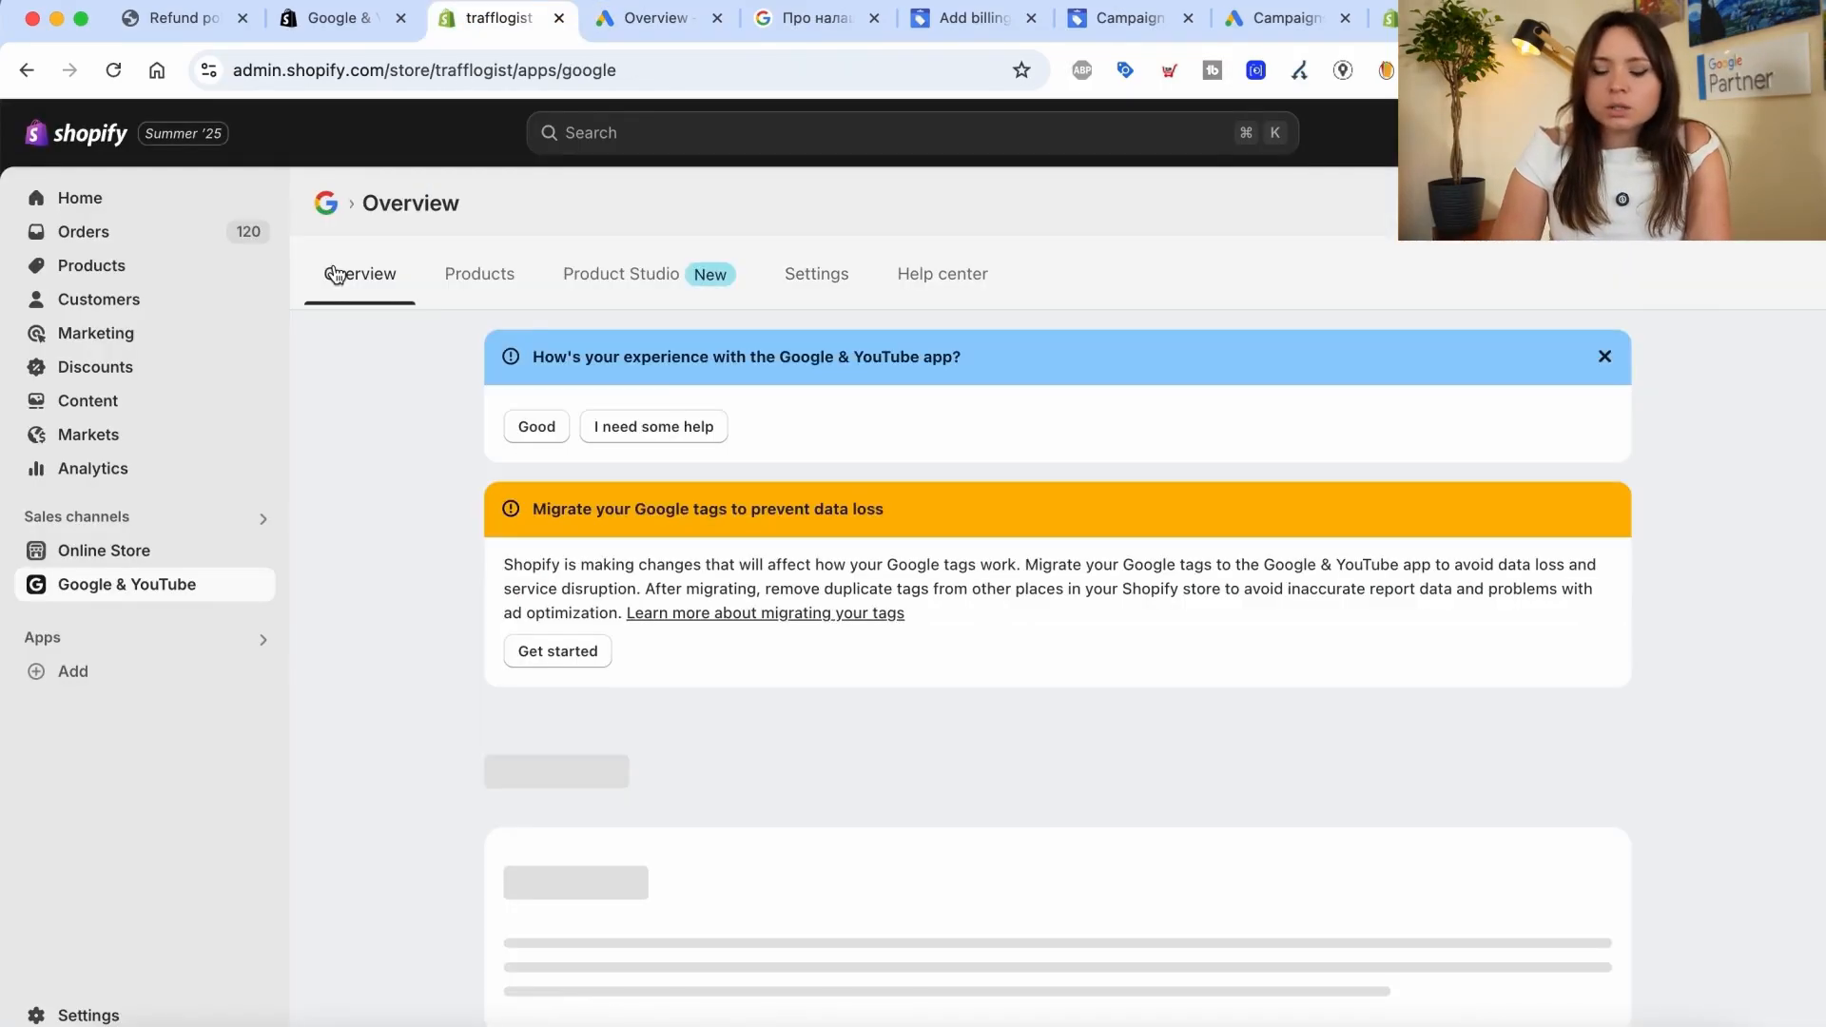
{"action": "scroll", "coordinate": [430, 836], "scroll_direction": "down", "scroll_amount": 10}
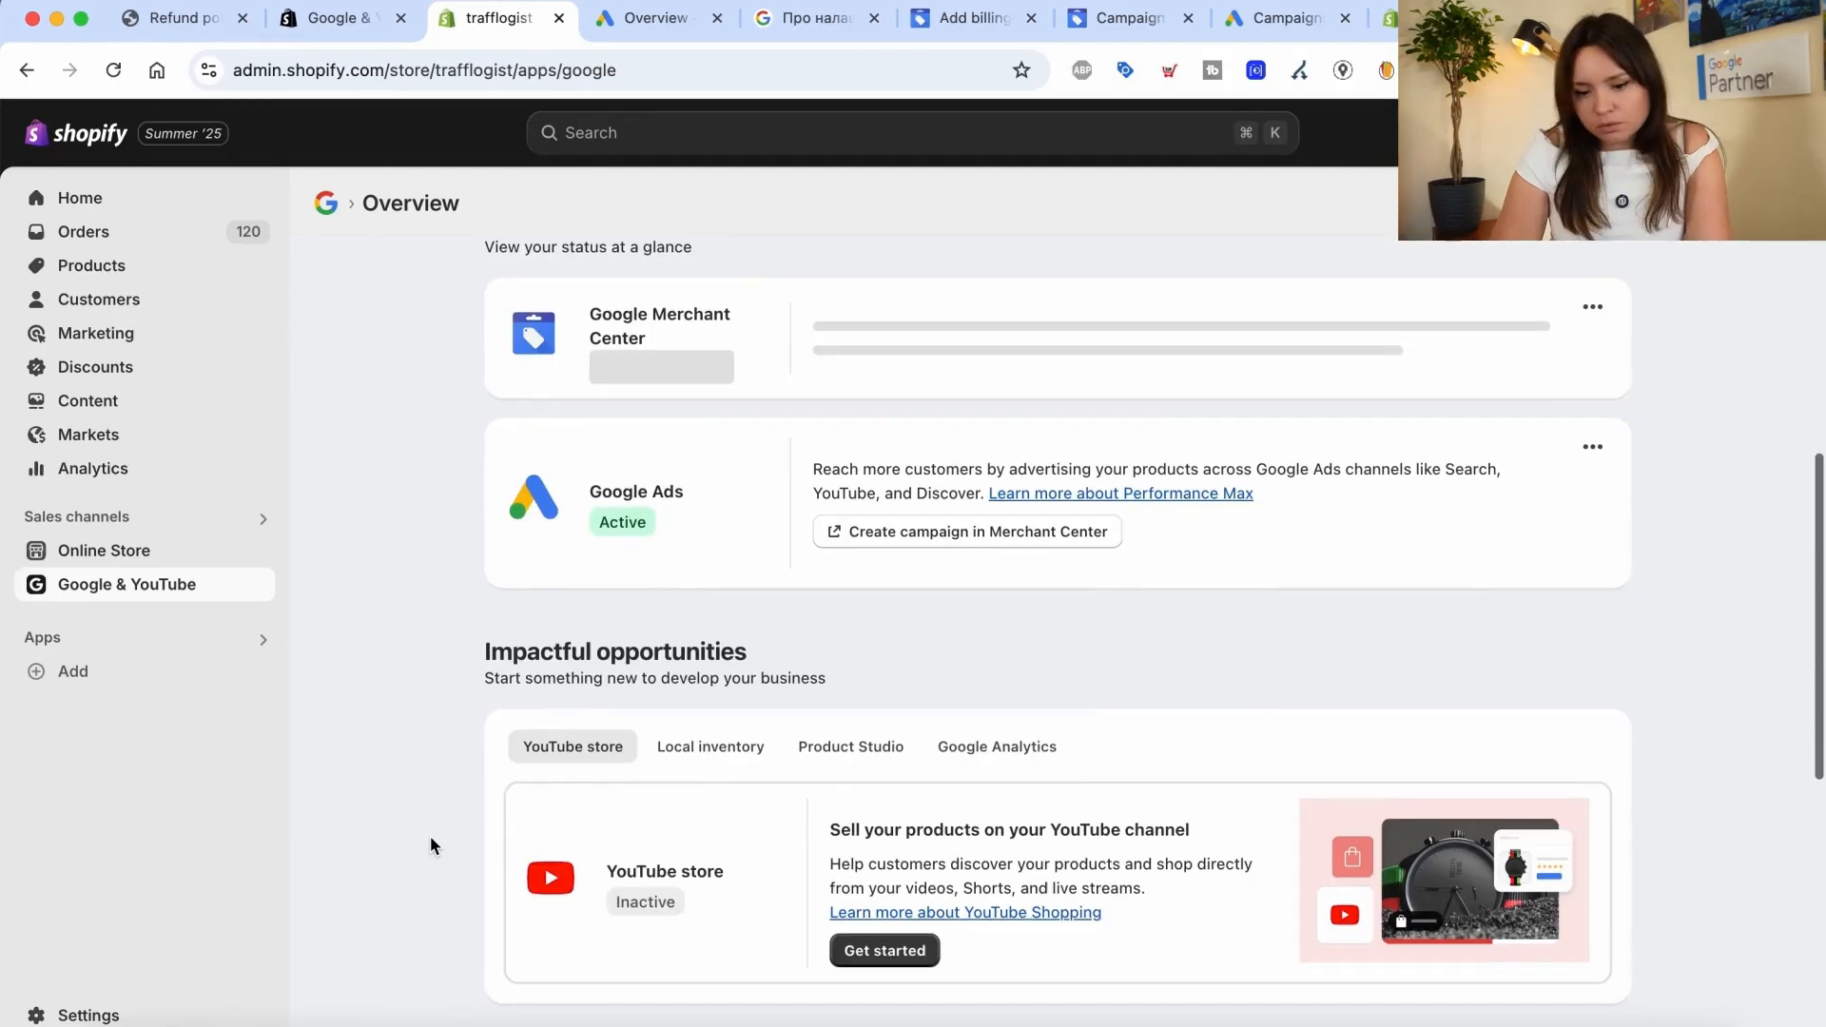